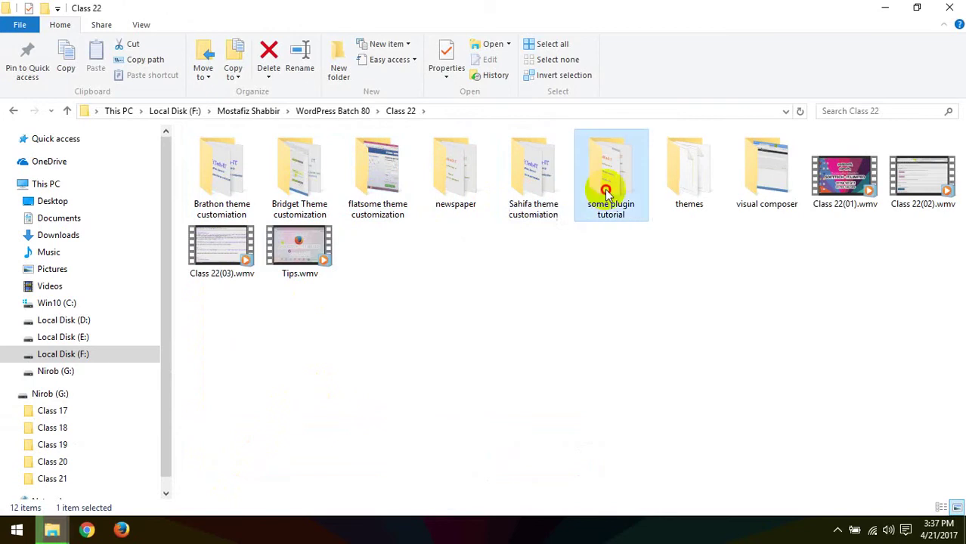
Step: Return to the WordPress Batch 80 folder and launch Firefox from the taskbar
{"action": "left_click", "coordinate": [765, 185]}
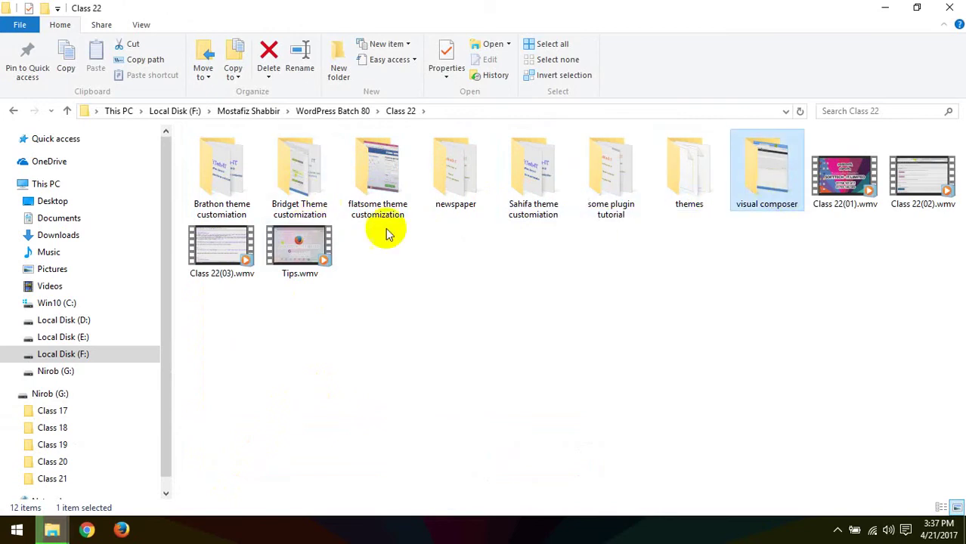
{"action": "left_click", "coordinate": [12, 112]}
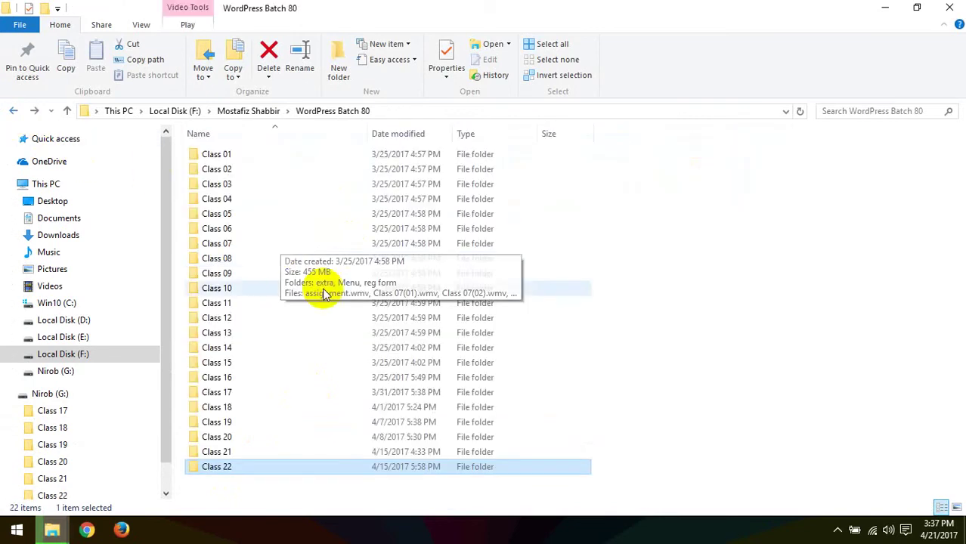
{"action": "left_click", "coordinate": [123, 529]}
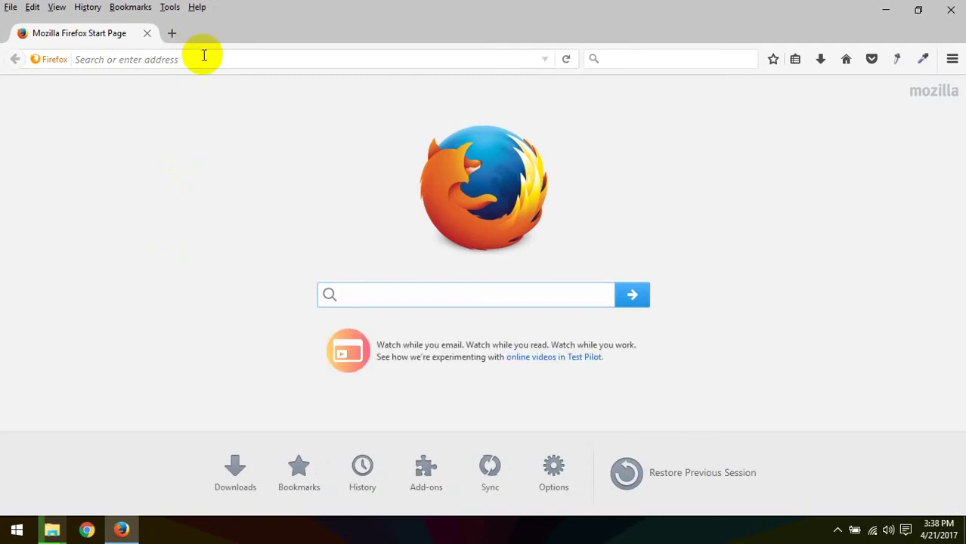
{"action": "left_click", "coordinate": [210, 58]}
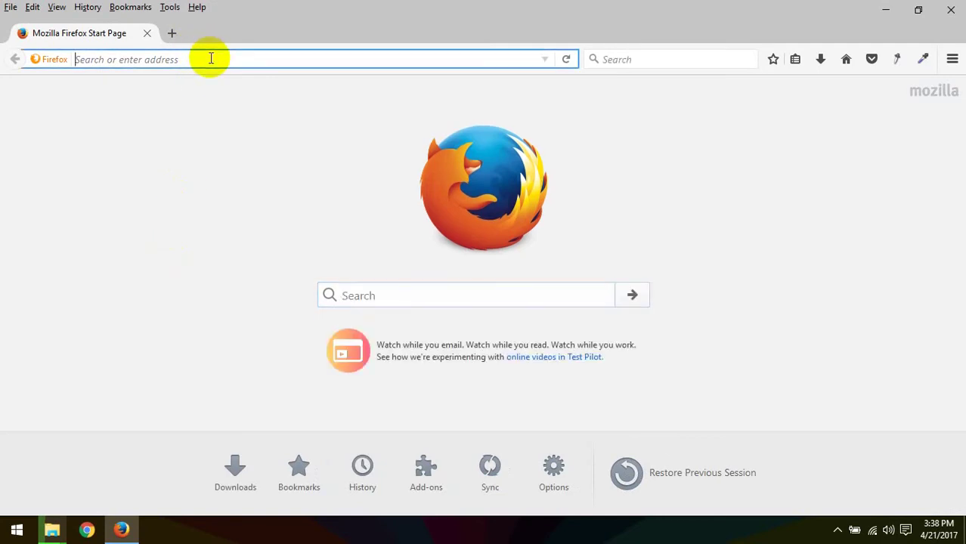
Step: Minimize Firefox, the WordPress Batch 80 window and This PC to reveal the desktop
{"action": "left_click", "coordinate": [886, 9]}
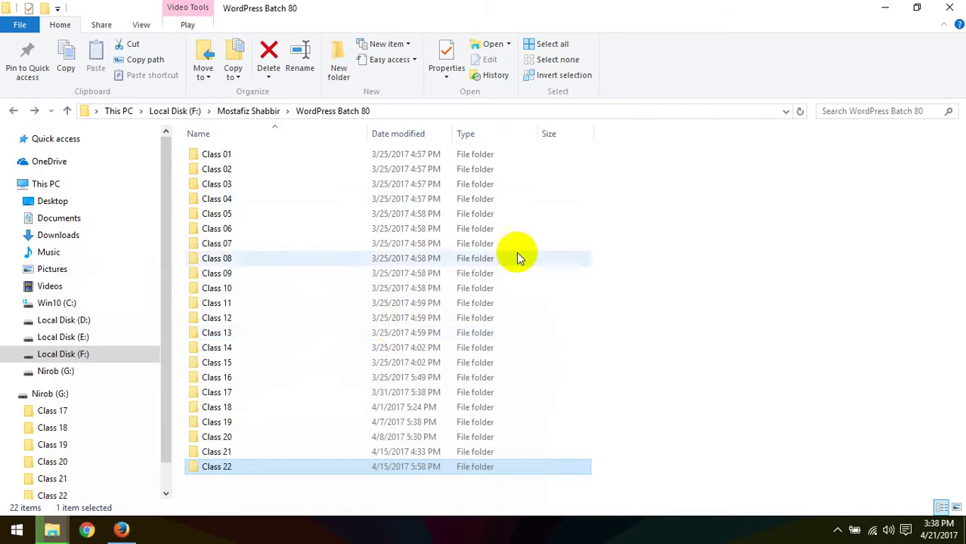
{"action": "left_click", "coordinate": [886, 8]}
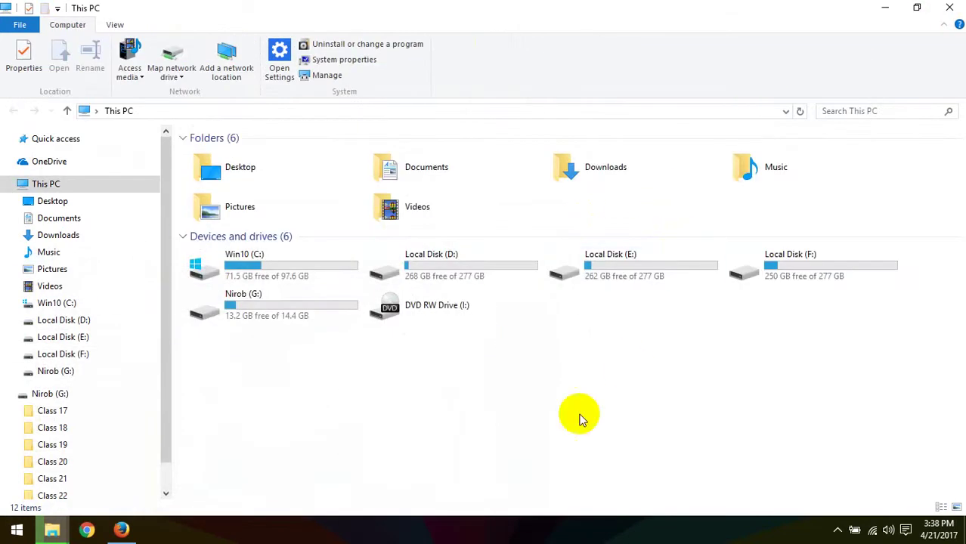
{"action": "left_click", "coordinate": [886, 7]}
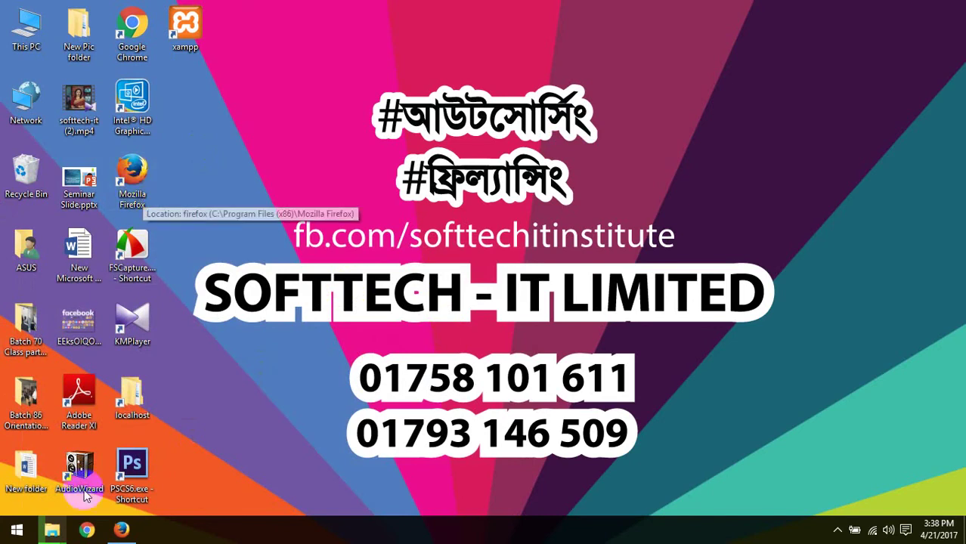
Step: Launch Firefox from the desktop and go to themeforest.net via the address autocompletion
{"action": "double_click", "coordinate": [132, 177]}
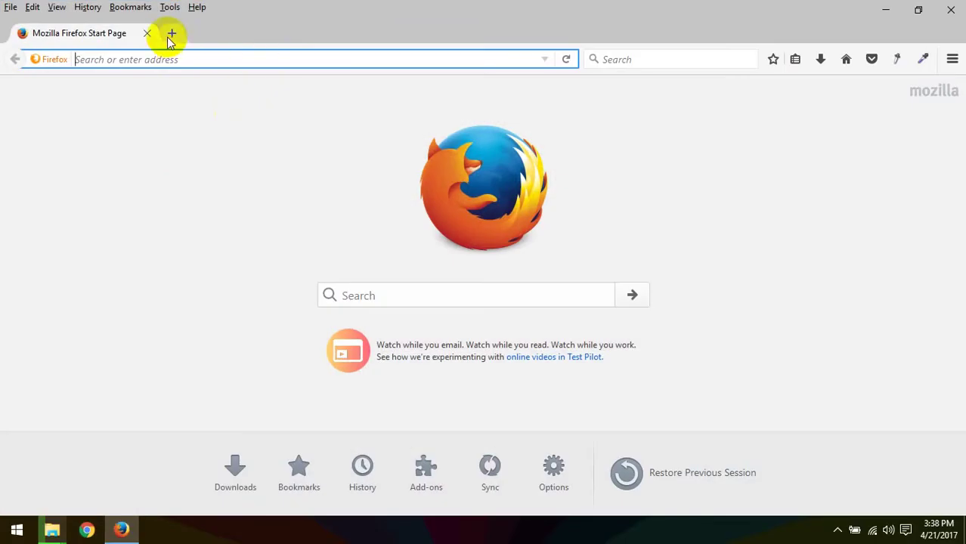
{"action": "left_click", "coordinate": [168, 61]}
{"action": "type", "text": "themeforest.net/"}
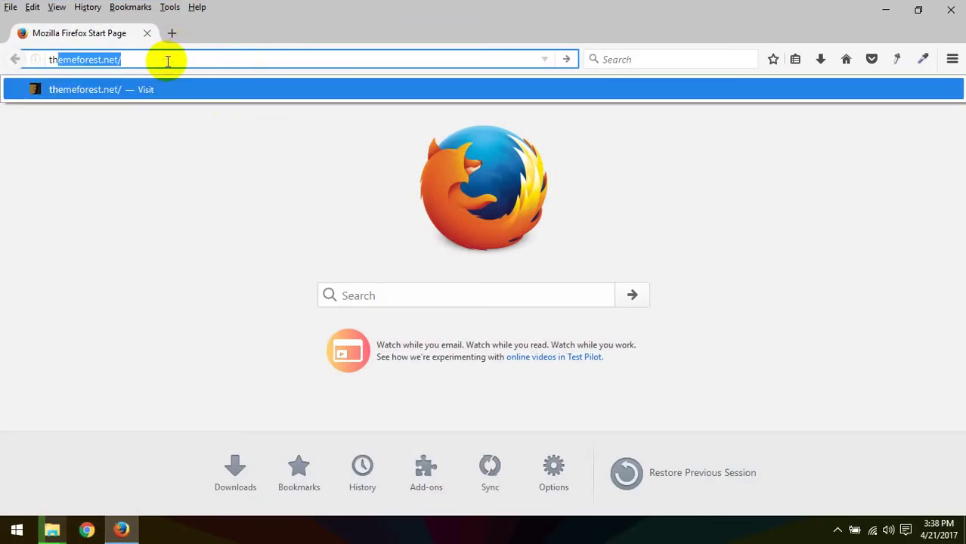
{"action": "key", "text": "Right"}
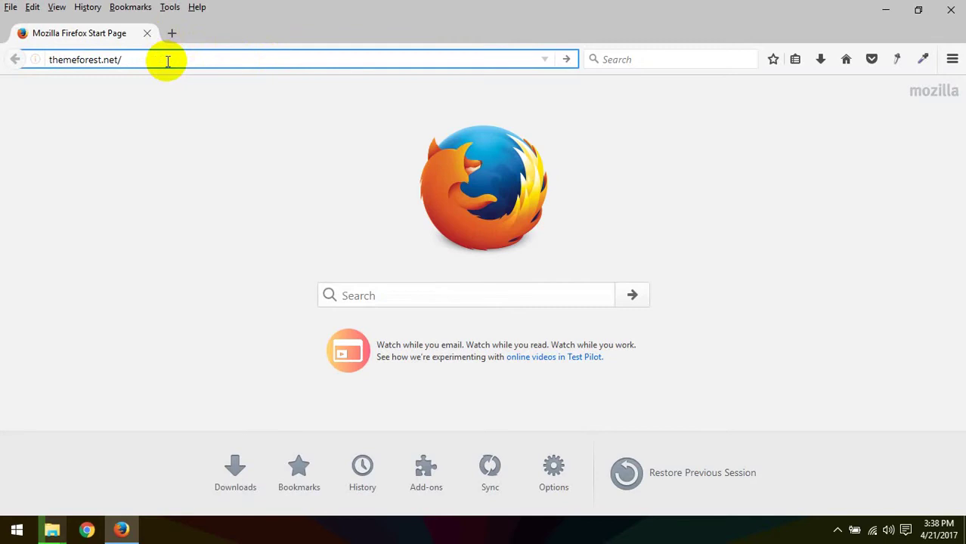
{"action": "key", "text": "Return"}
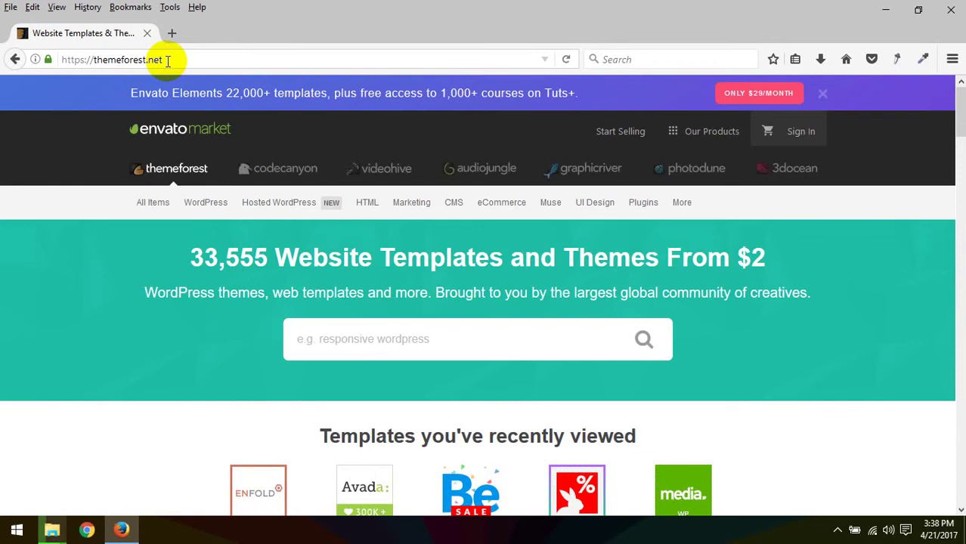
Step: Sign in to Envato with the saved username and account password, declining to remember the login
{"action": "left_click", "coordinate": [801, 133]}
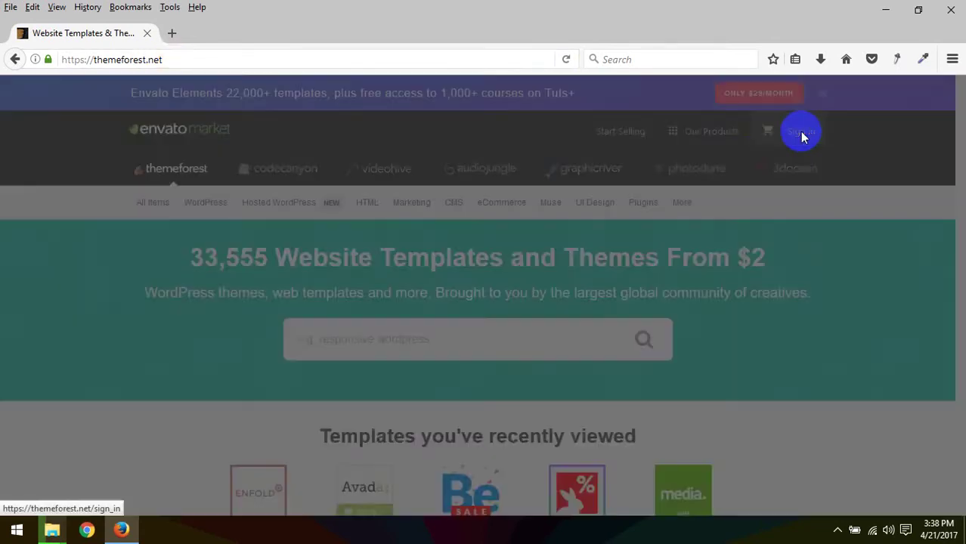
{"action": "left_click", "coordinate": [424, 274]}
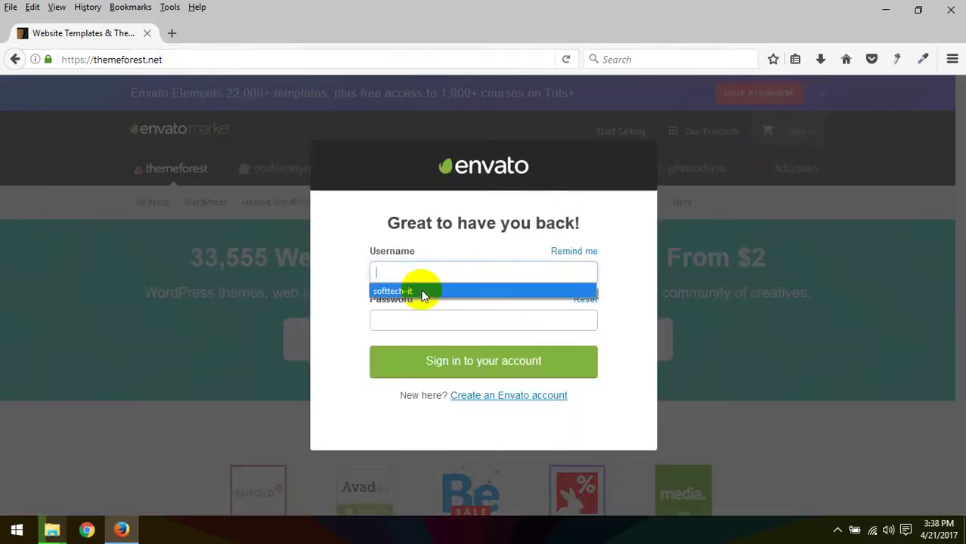
{"action": "left_click", "coordinate": [422, 292]}
{"action": "left_click", "coordinate": [416, 320]}
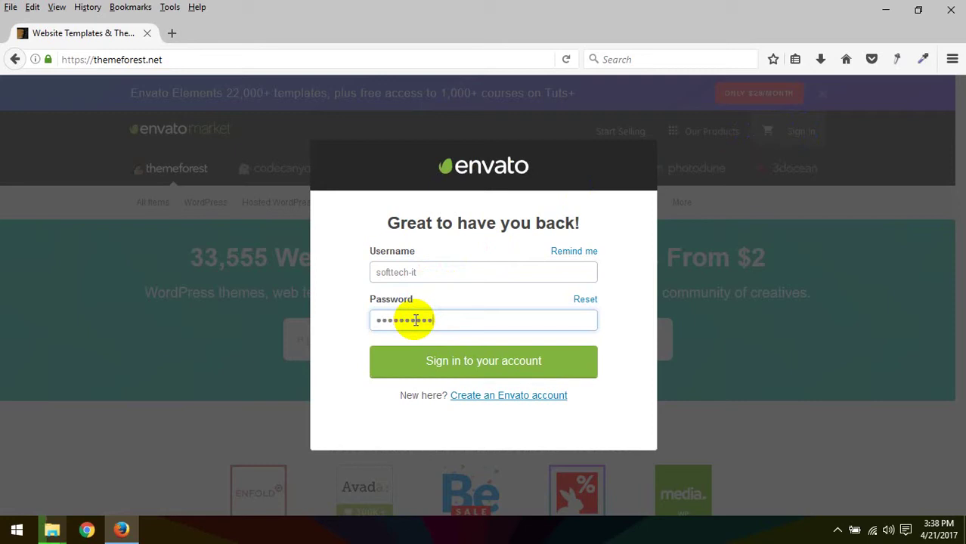
{"action": "left_click", "coordinate": [471, 363]}
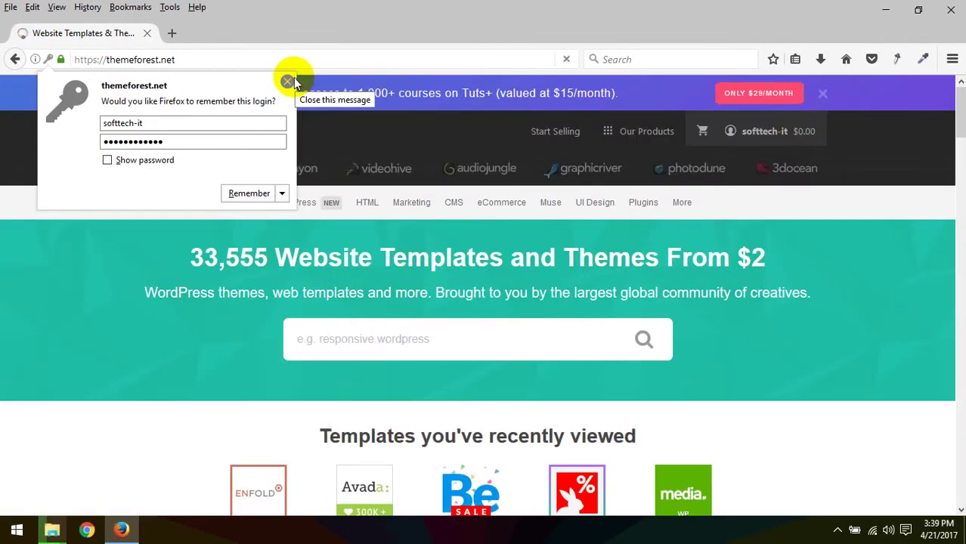
{"action": "left_click", "coordinate": [287, 81]}
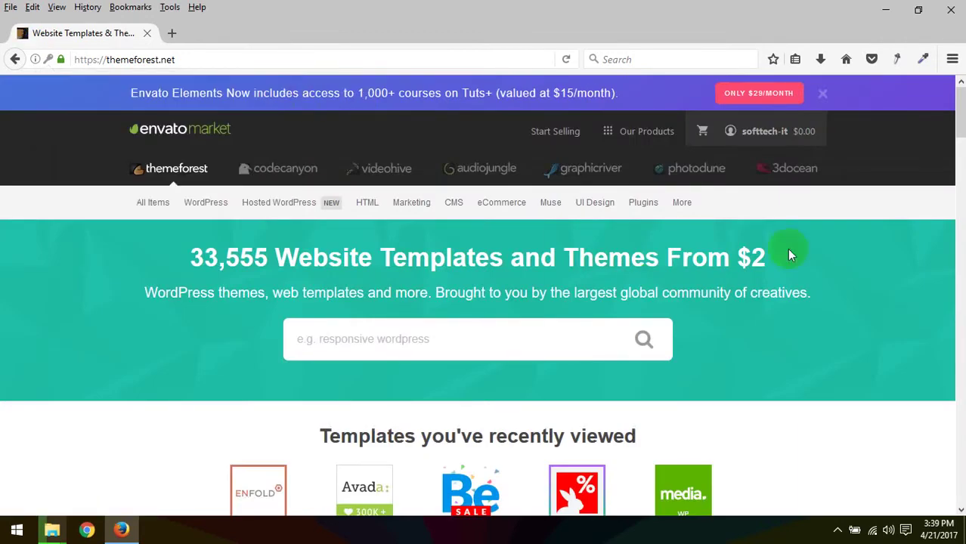
Step: Go to the account's Downloads page from the account menu
{"action": "scroll", "coordinate": [492, 331], "scroll_direction": "down", "scroll_amount": 5}
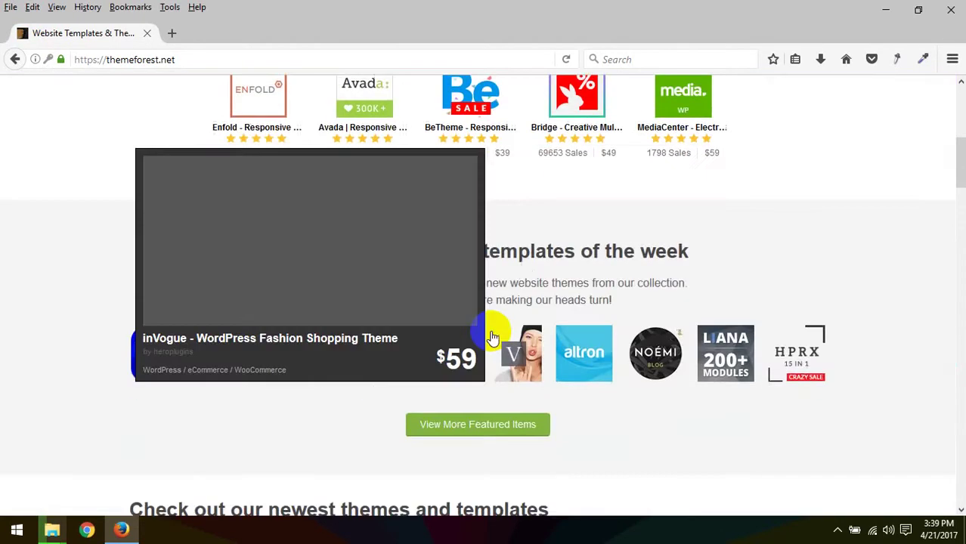
{"action": "scroll", "coordinate": [492, 331], "scroll_direction": "up", "scroll_amount": 5}
{"action": "mouse_move", "coordinate": [725, 140]}
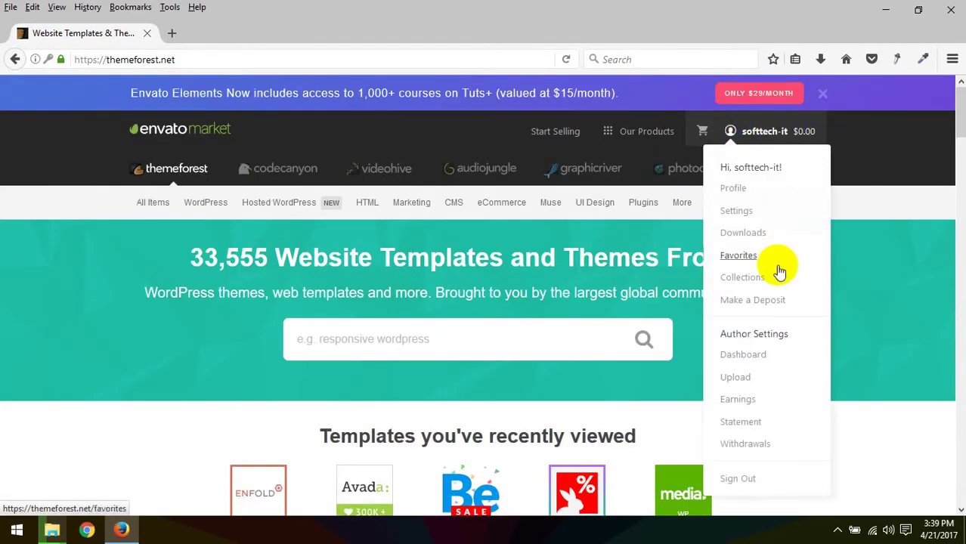
{"action": "left_click", "coordinate": [756, 235]}
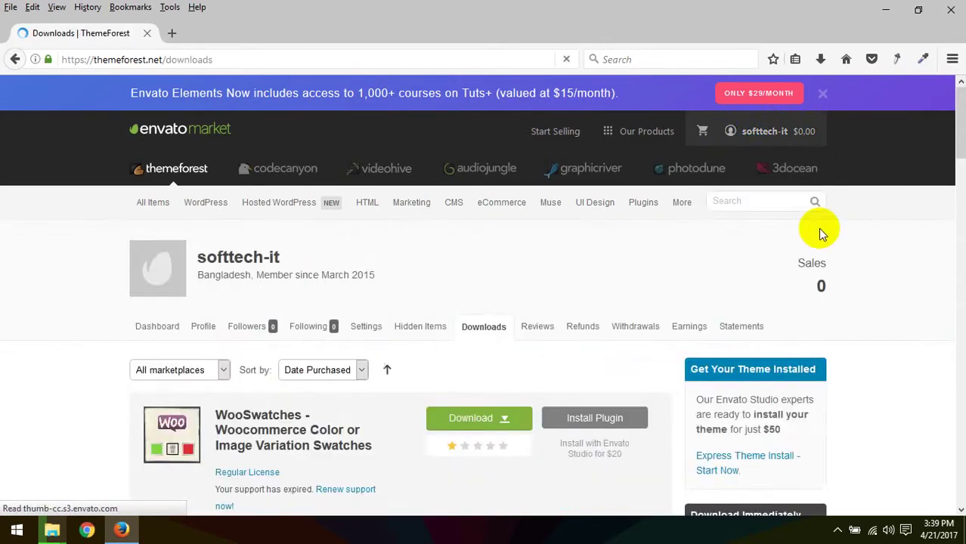
Step: Scroll the purchases list to find Avada | Responsive Multi-Purpose Theme
{"action": "scroll", "coordinate": [399, 321], "scroll_direction": "down", "scroll_amount": 5}
{"action": "scroll", "coordinate": [399, 323], "scroll_direction": "down", "scroll_amount": 3}
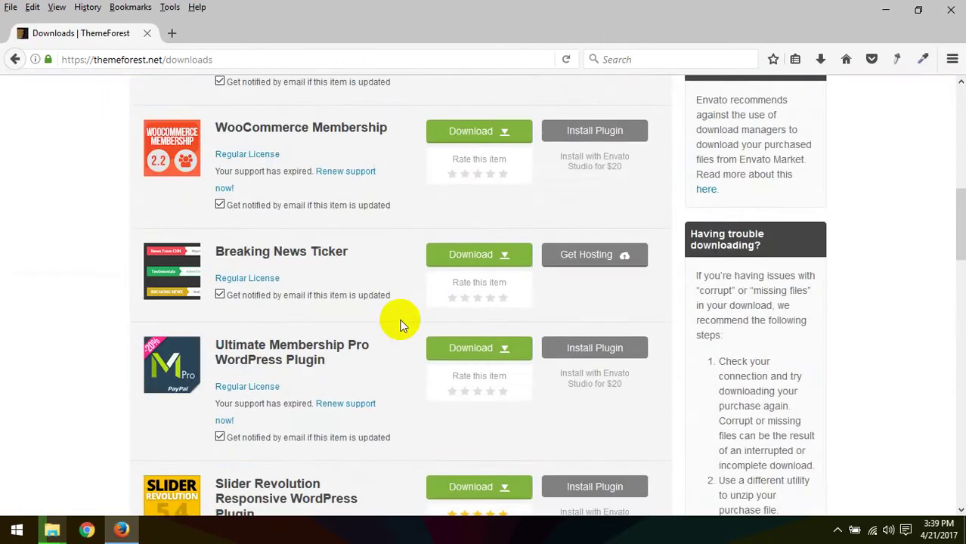
{"action": "scroll", "coordinate": [400, 325], "scroll_direction": "down", "scroll_amount": 5}
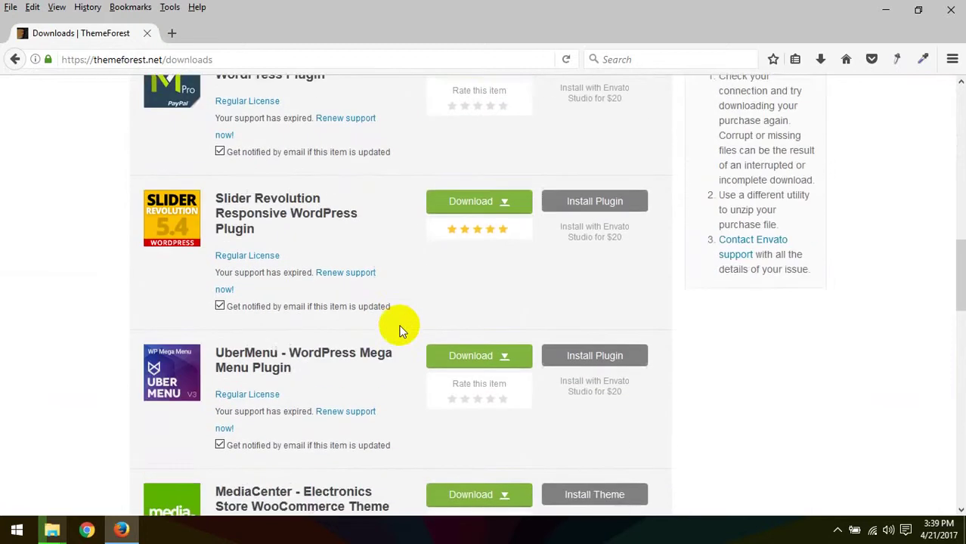
{"action": "scroll", "coordinate": [401, 330], "scroll_direction": "down", "scroll_amount": 6}
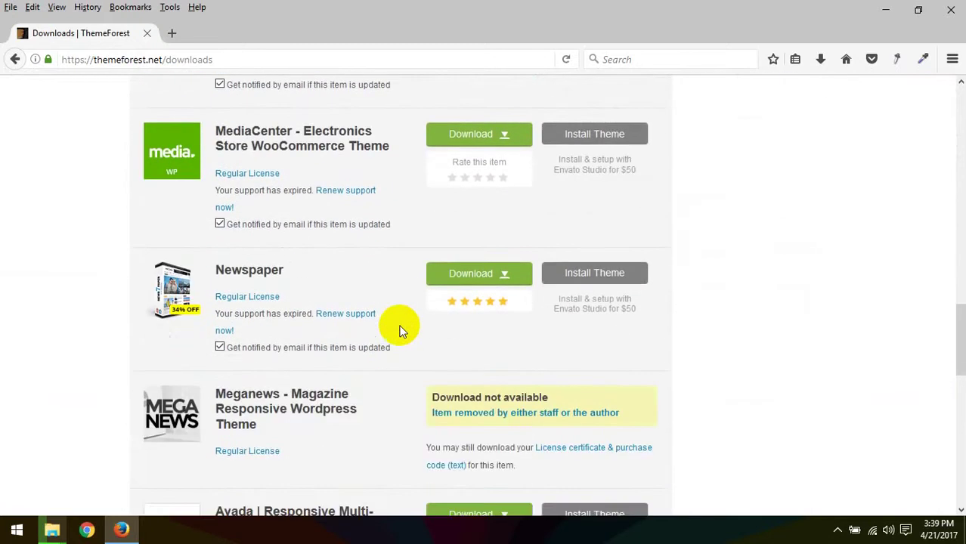
{"action": "scroll", "coordinate": [352, 344], "scroll_direction": "up", "scroll_amount": 7}
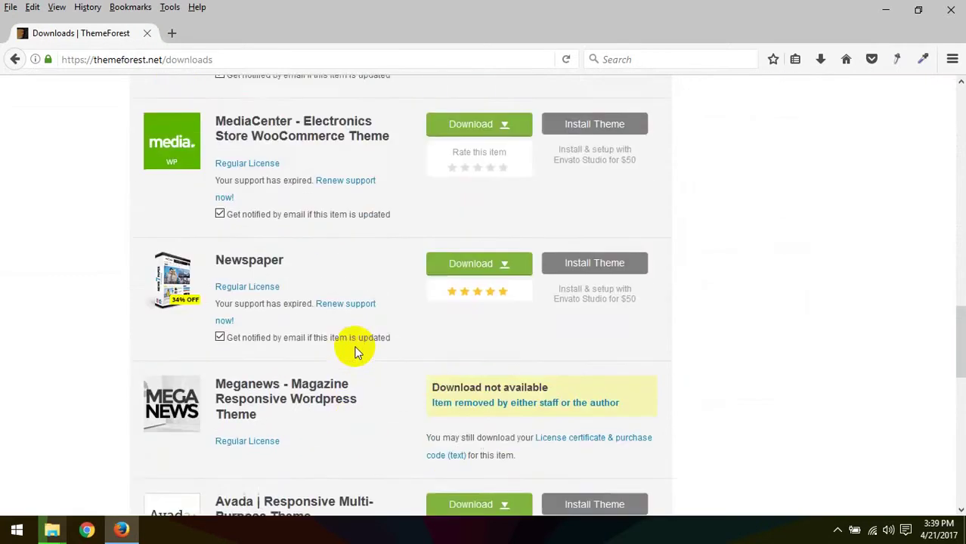
{"action": "scroll", "coordinate": [355, 352], "scroll_direction": "up", "scroll_amount": 5}
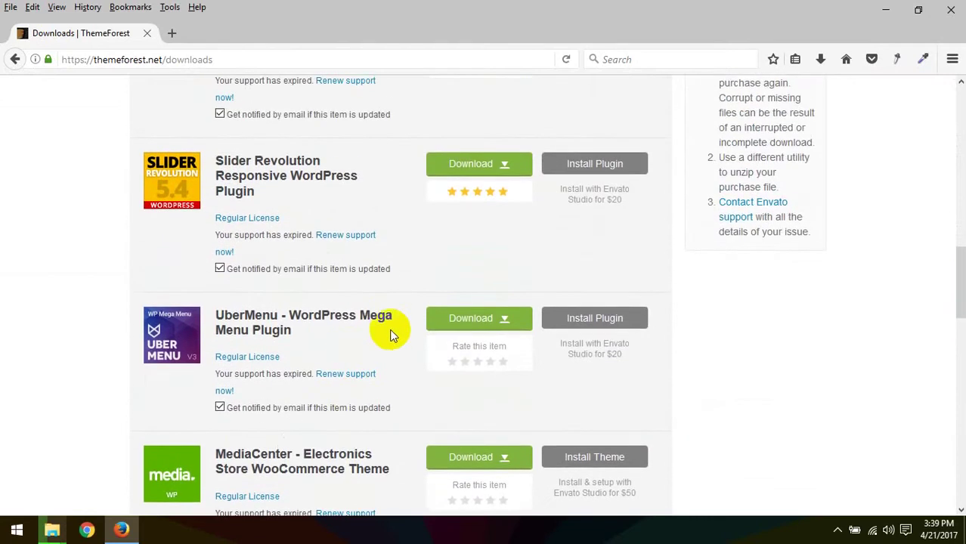
{"action": "scroll", "coordinate": [390, 332], "scroll_direction": "up", "scroll_amount": 3}
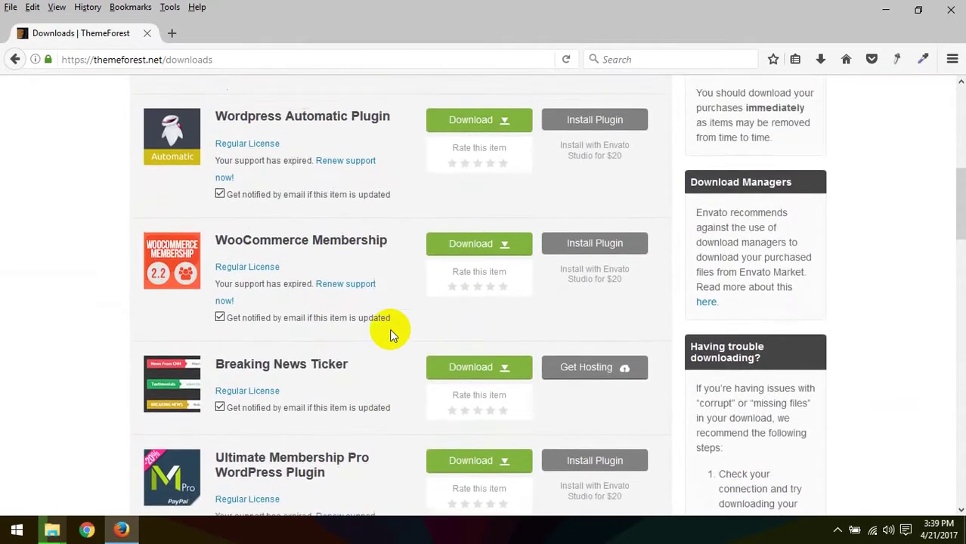
{"action": "scroll", "coordinate": [391, 332], "scroll_direction": "up", "scroll_amount": 3}
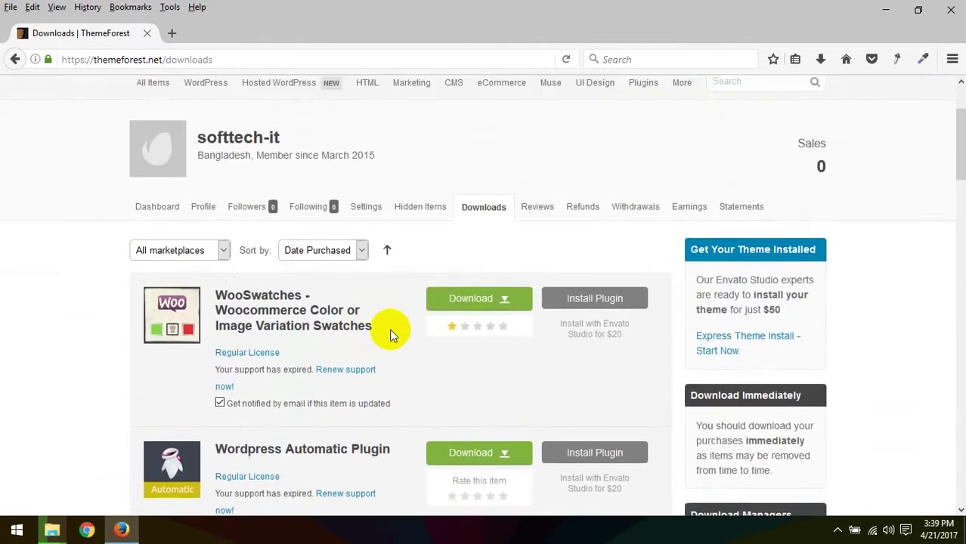
{"action": "scroll", "coordinate": [389, 329], "scroll_direction": "down", "scroll_amount": 20}
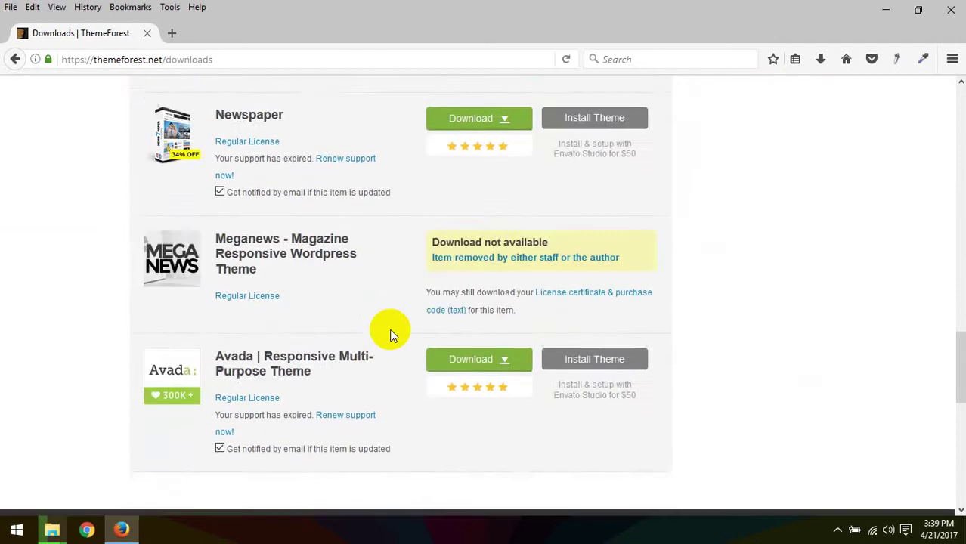
{"action": "scroll", "coordinate": [409, 300], "scroll_direction": "up", "scroll_amount": 5}
{"action": "scroll", "coordinate": [438, 255], "scroll_direction": "up", "scroll_amount": 2}
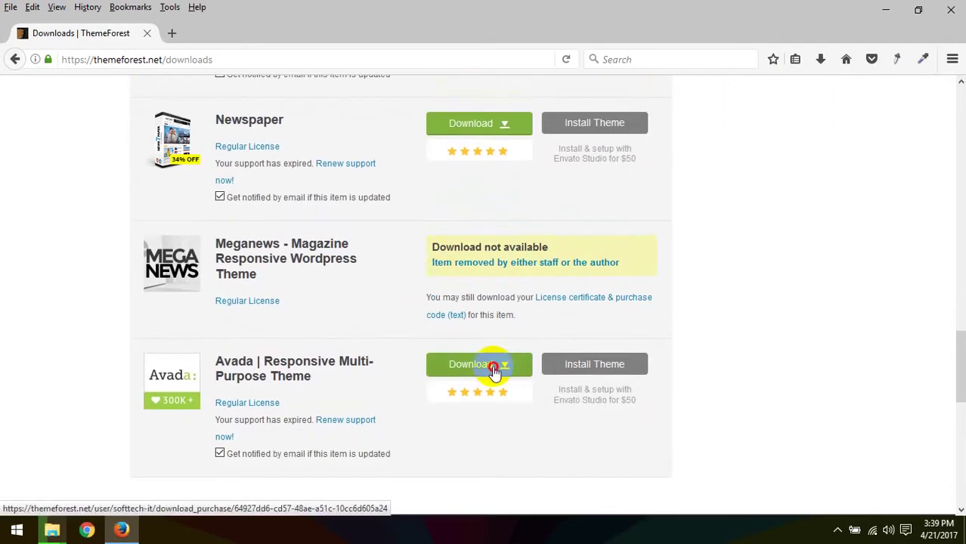
Step: Save Avada's all files & documentation zip and check its download progress
{"action": "left_click", "coordinate": [491, 366]}
{"action": "left_click", "coordinate": [498, 396]}
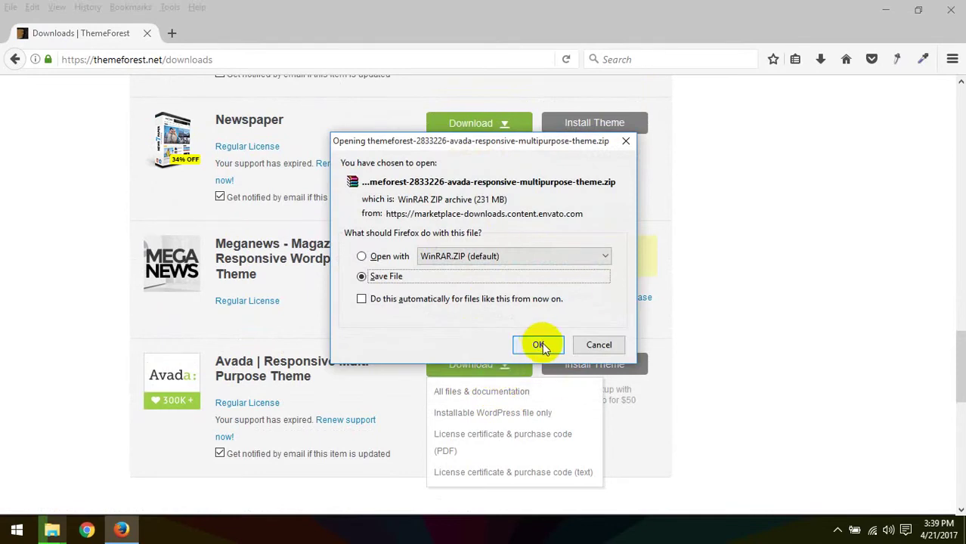
{"action": "left_click", "coordinate": [539, 344]}
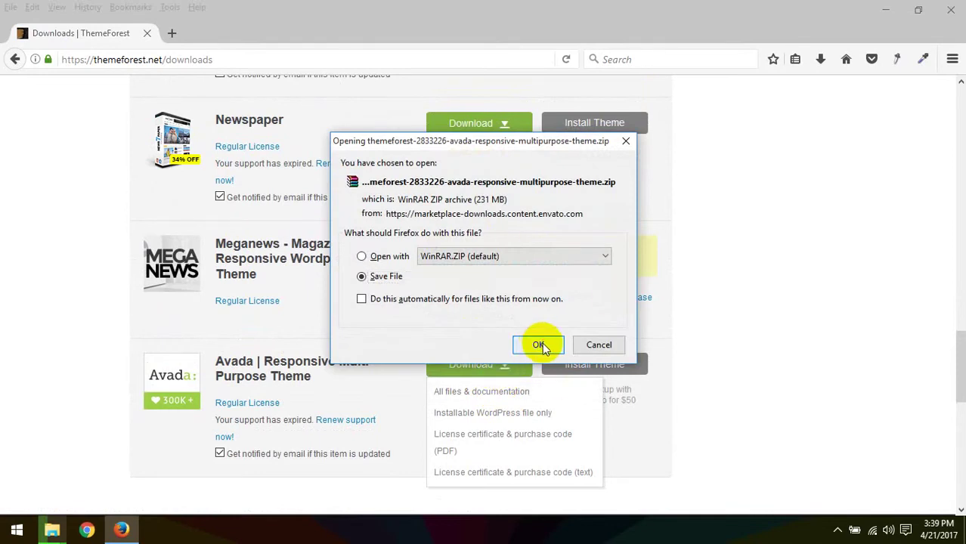
{"action": "left_click", "coordinate": [819, 66]}
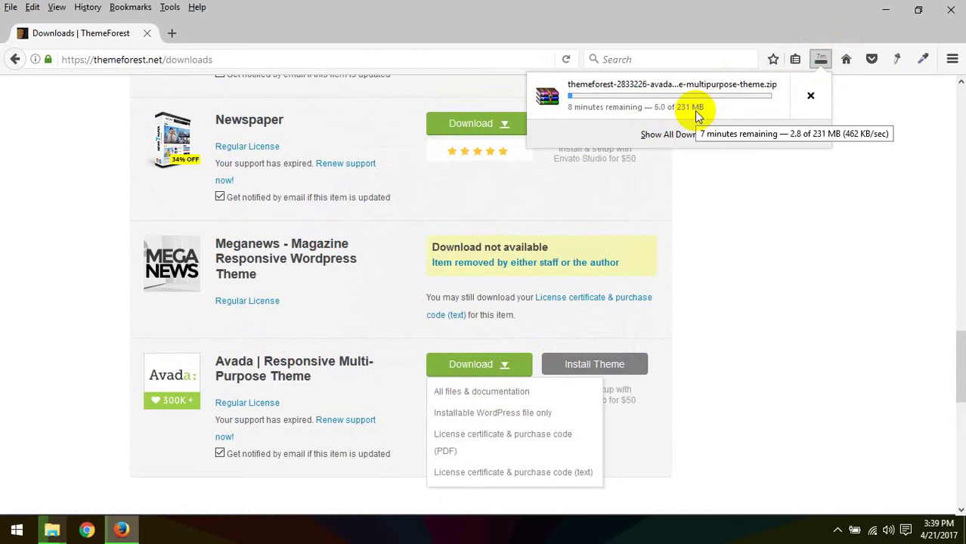
Step: Save the Newspaper theme's all files & documentation zip and check both downloads
{"action": "left_click", "coordinate": [56, 274]}
{"action": "mouse_move", "coordinate": [173, 275]}
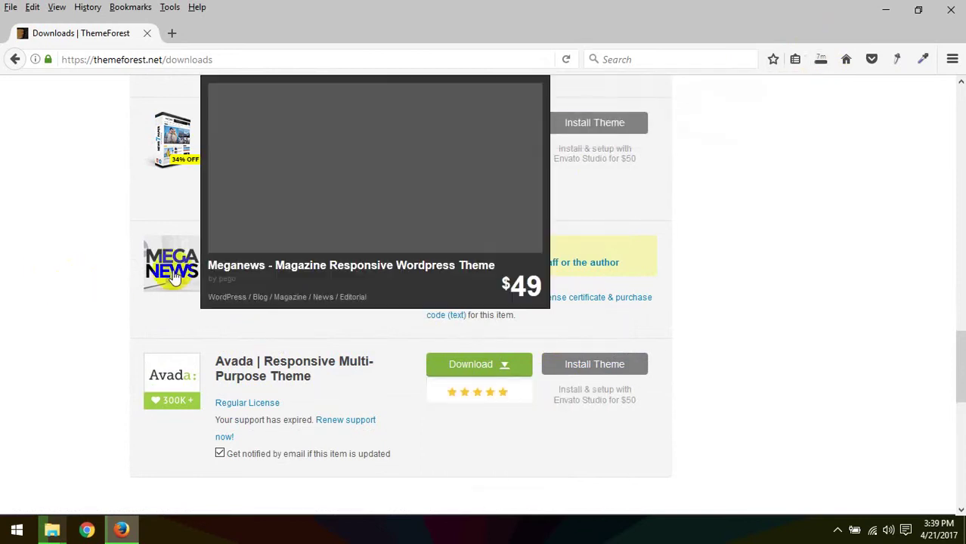
{"action": "scroll", "coordinate": [173, 276], "scroll_direction": "up", "scroll_amount": 3}
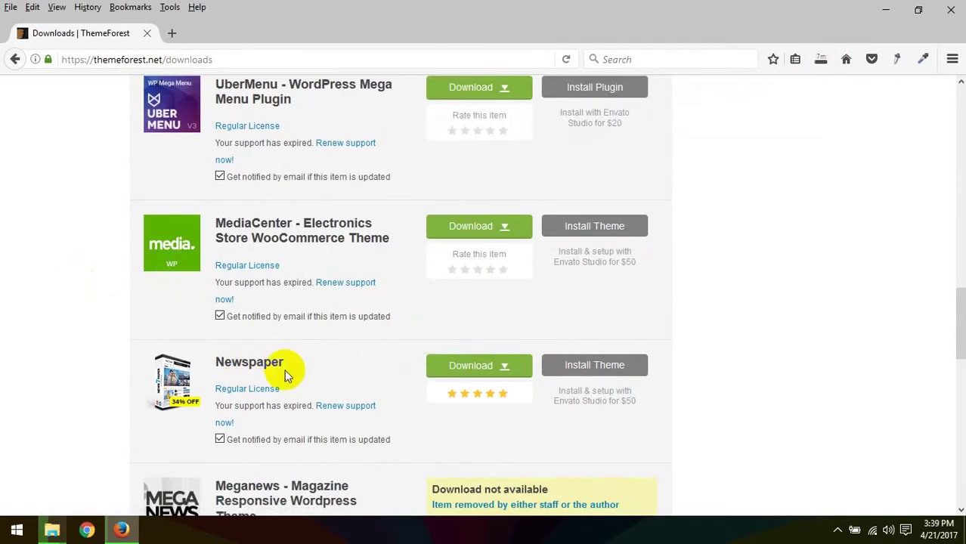
{"action": "left_click", "coordinate": [505, 371]}
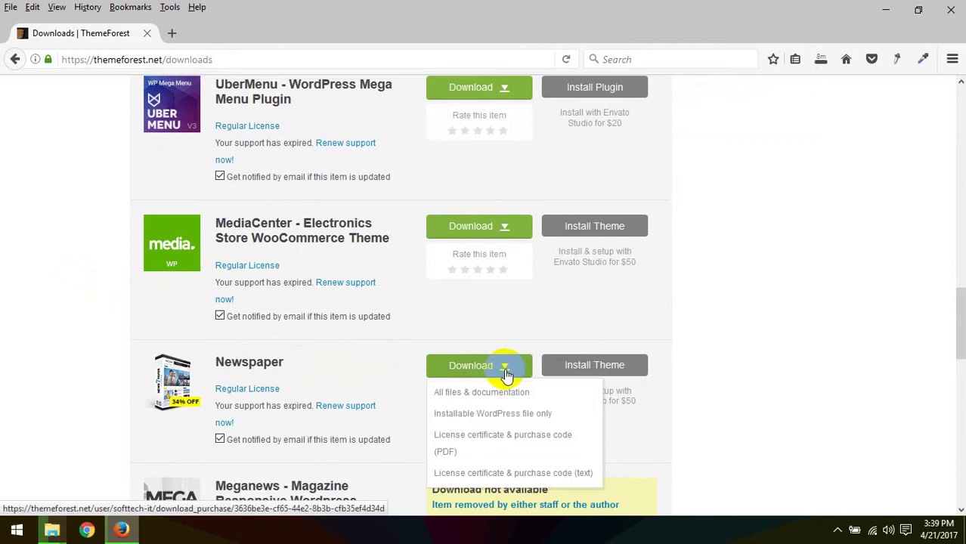
{"action": "left_click", "coordinate": [474, 397]}
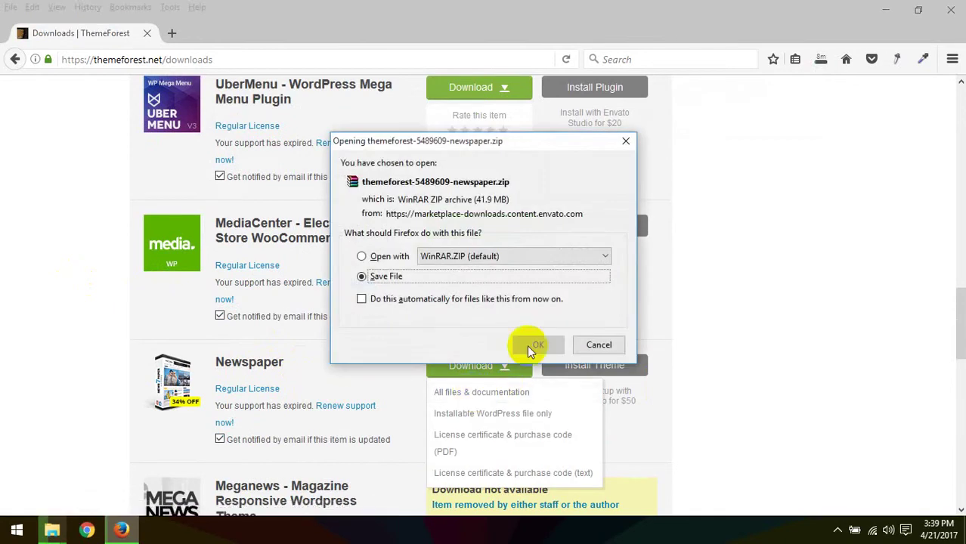
{"action": "left_click", "coordinate": [530, 342]}
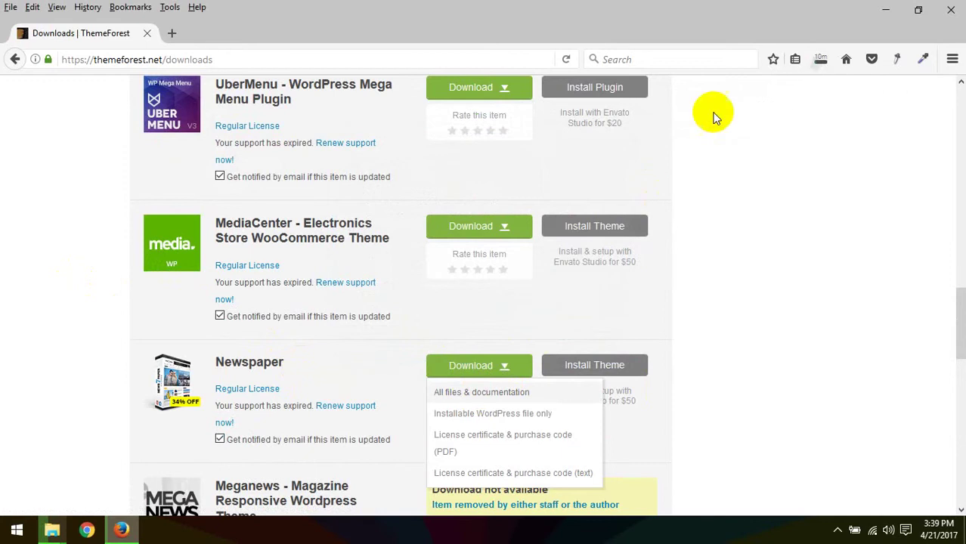
{"action": "left_click", "coordinate": [820, 59]}
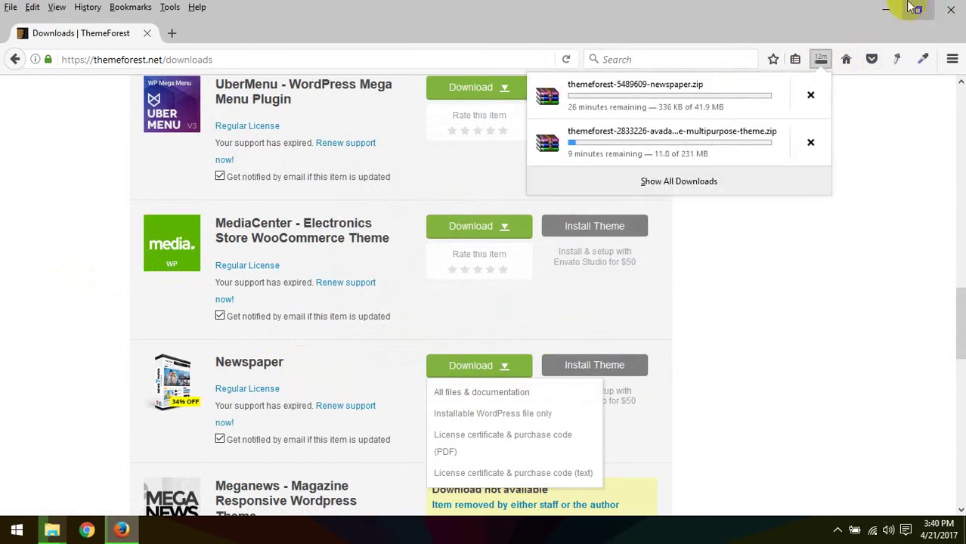
Step: Minimize and restore Firefox, then start a new blank tab
{"action": "left_click", "coordinate": [886, 9]}
{"action": "left_click", "coordinate": [120, 529]}
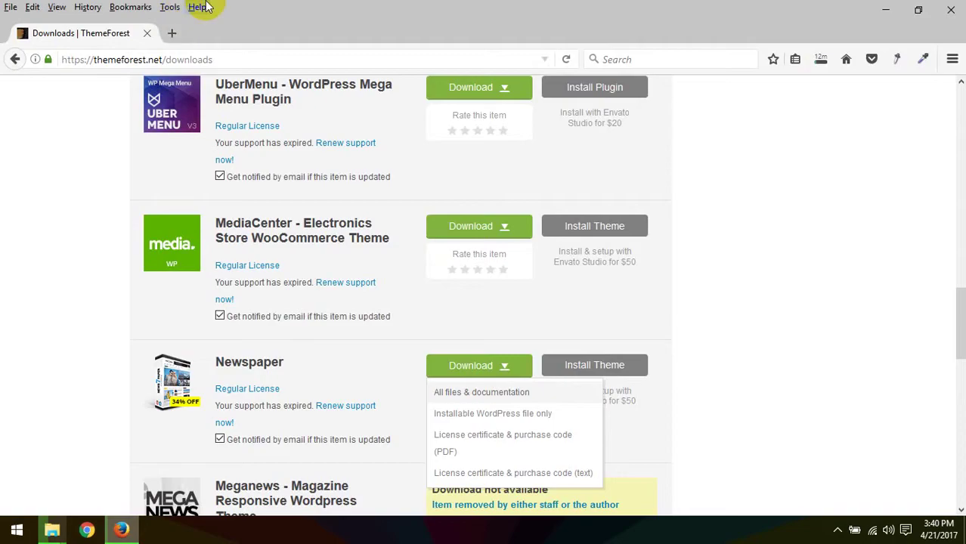
{"action": "left_click", "coordinate": [147, 34]}
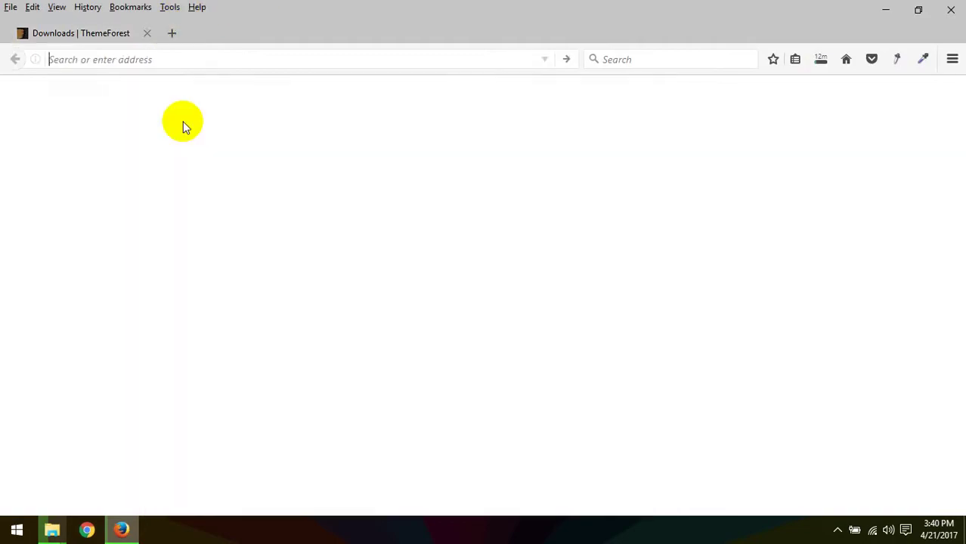
Step: Launch XAMPP Control Panel from the desktop shortcut and start Apache and MySQL
{"action": "left_click", "coordinate": [886, 9]}
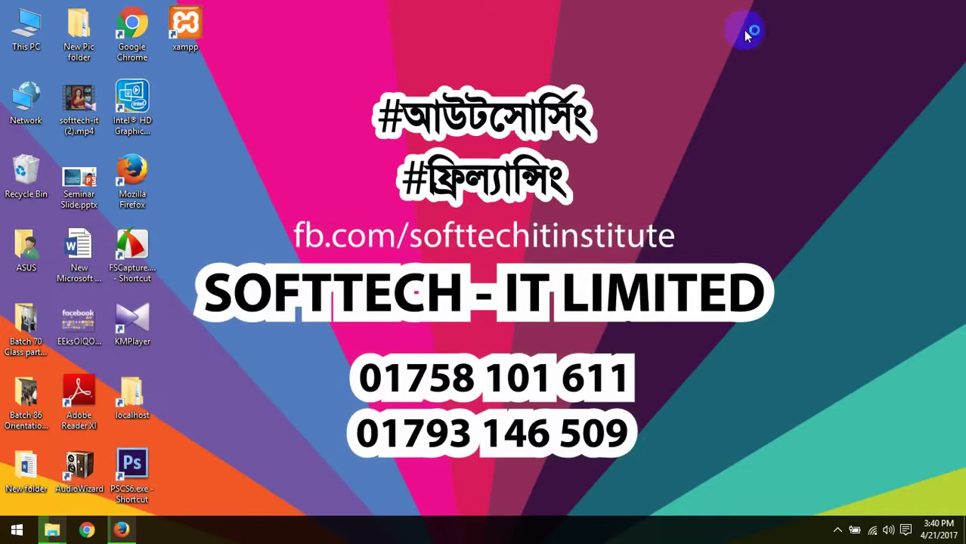
{"action": "double_click", "coordinate": [185, 44]}
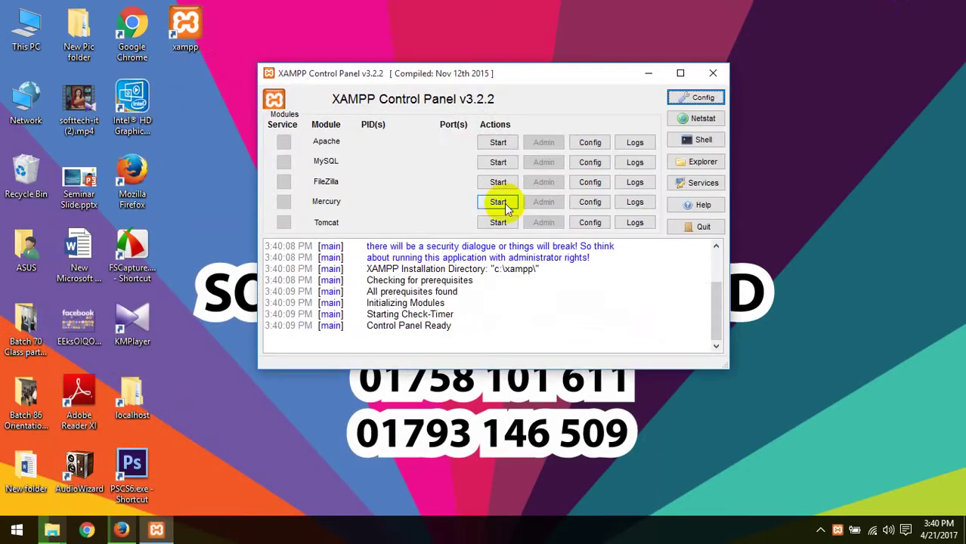
{"action": "left_click", "coordinate": [498, 142]}
{"action": "left_click", "coordinate": [501, 162]}
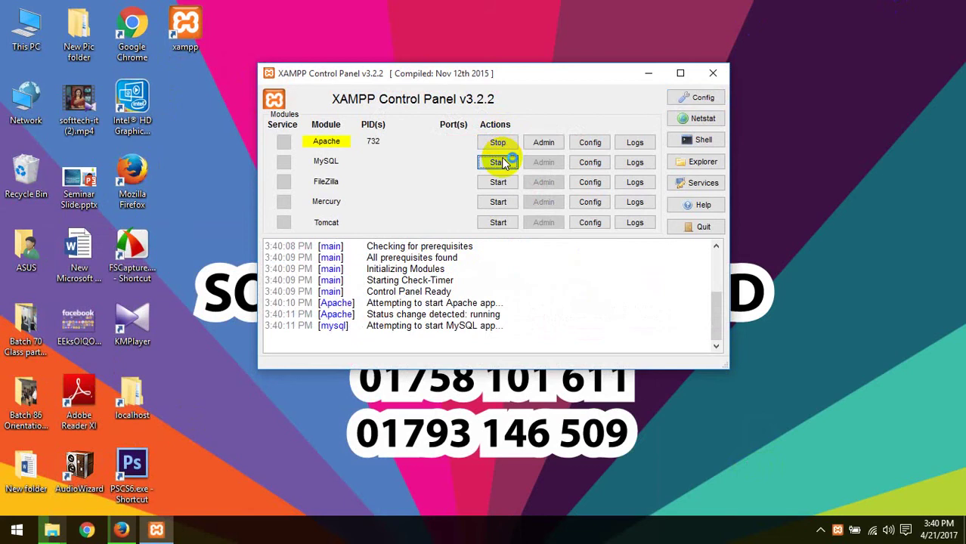
{"action": "left_click", "coordinate": [121, 529]}
Step: Load the WordPress admin at localhost/wp80/wp-admin and copy its address
{"action": "left_click", "coordinate": [215, 55]}
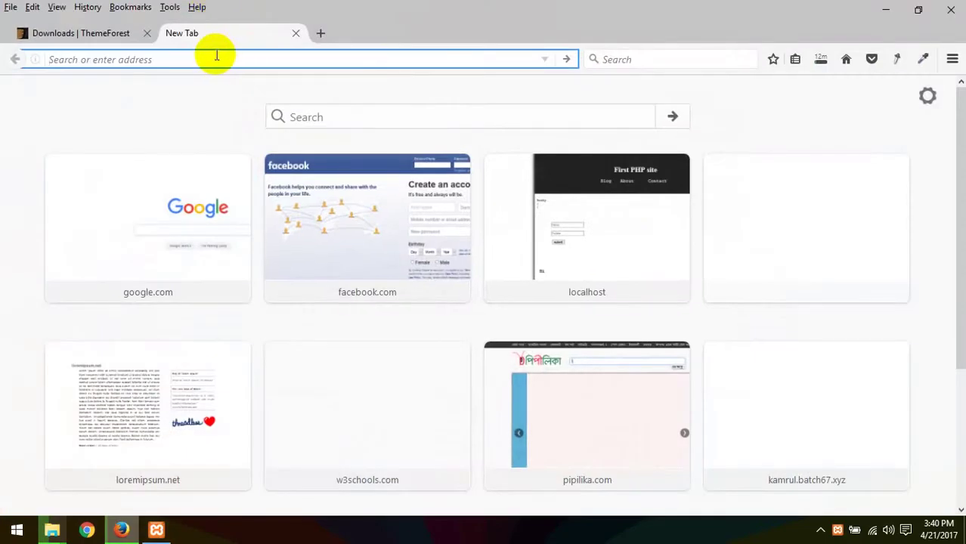
{"action": "type", "text": "localhost/"}
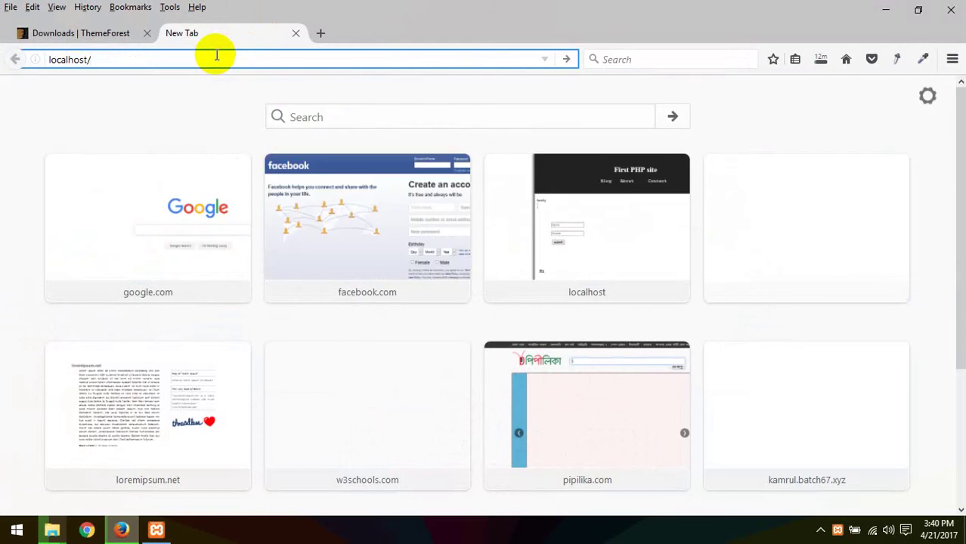
{"action": "type", "text": "wp"}
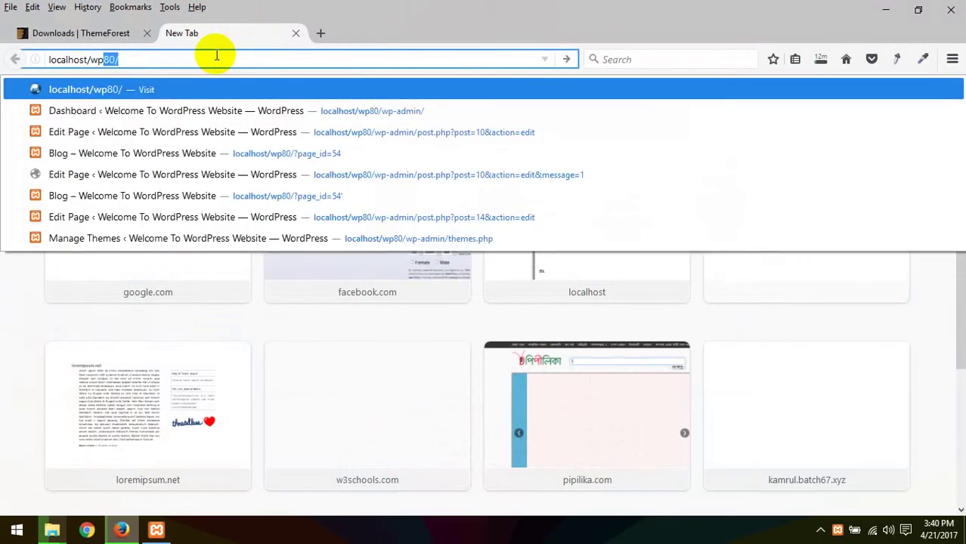
{"action": "key", "text": "Right"}
{"action": "key", "text": "Return"}
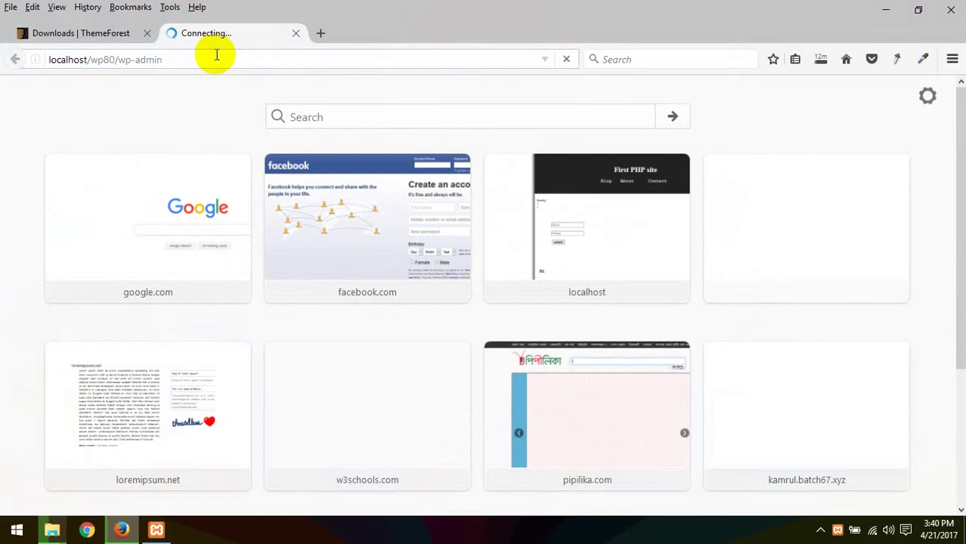
{"action": "left_click", "coordinate": [216, 58]}
{"action": "key", "text": "ctrl+c"}
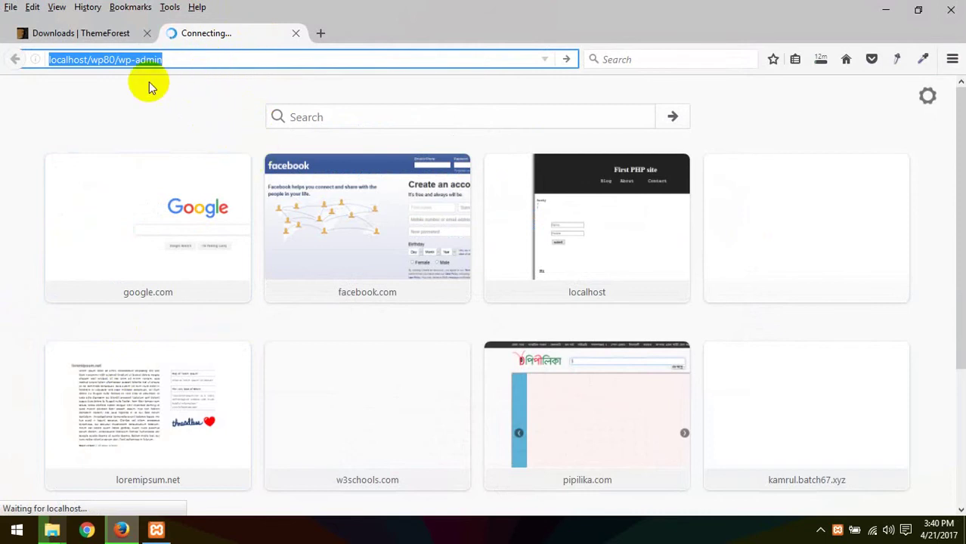
Step: Load the site front page localhost/wp80/ in a second tab
{"action": "left_click", "coordinate": [322, 33]}
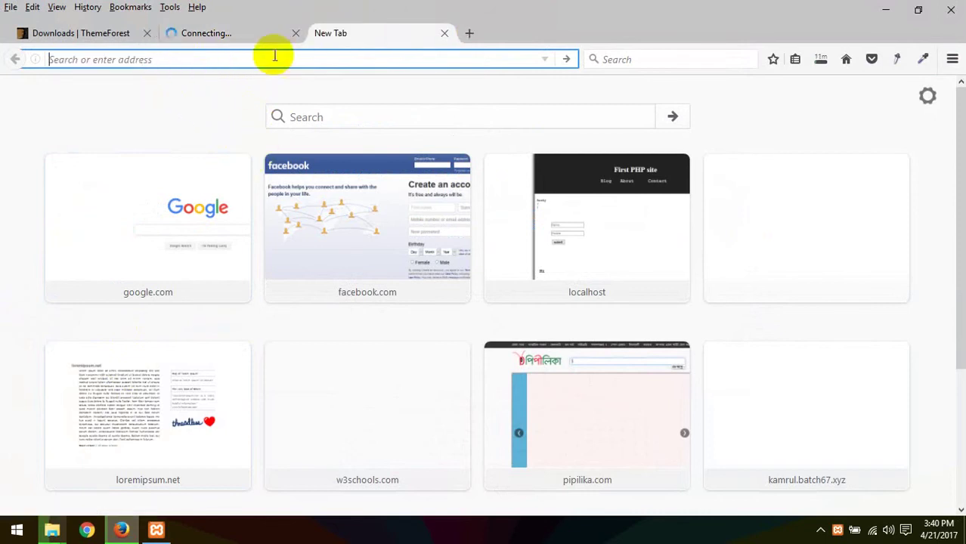
{"action": "key", "text": "ctrl+v"}
{"action": "left_click_drag", "start_coordinate": [144, 61], "coordinate": [399, 64]}
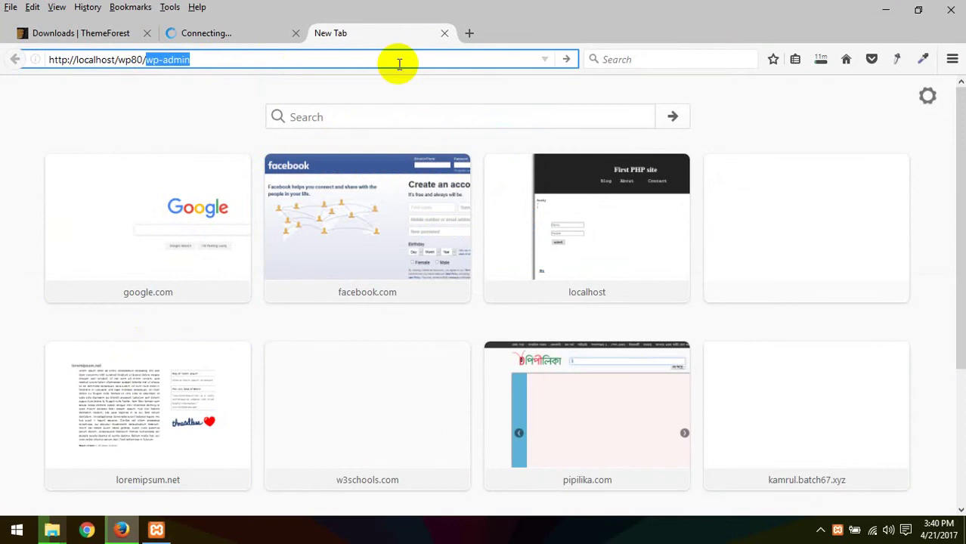
{"action": "key", "text": "BackSpace"}
{"action": "key", "text": "Return"}
Step: Check both tabs' loading status, then bring XAMPP Control Panel forward
{"action": "left_click", "coordinate": [247, 40]}
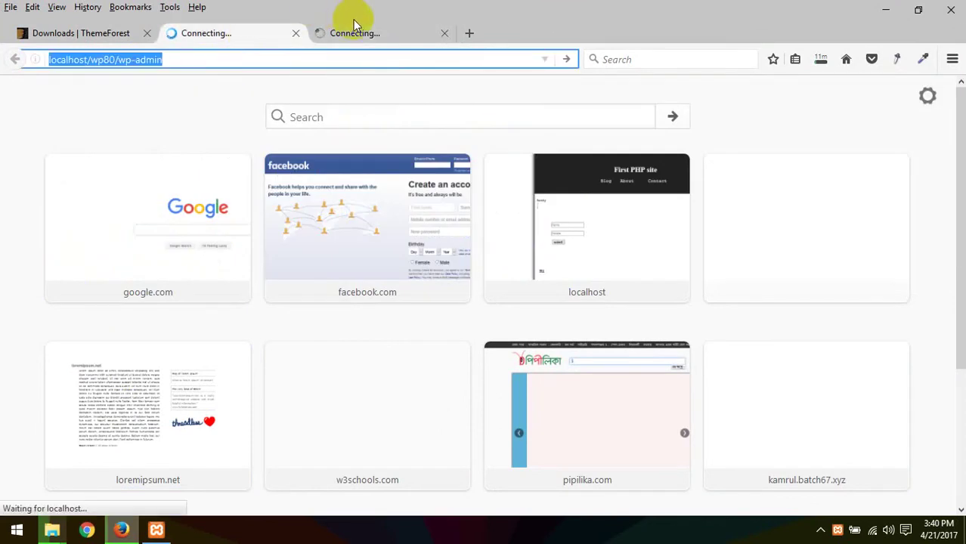
{"action": "left_click", "coordinate": [360, 36]}
{"action": "left_click", "coordinate": [254, 29]}
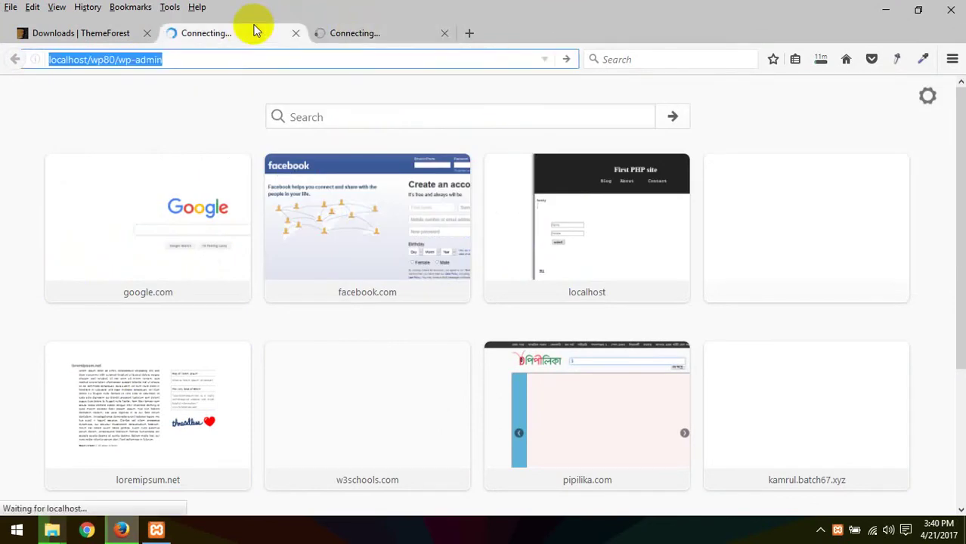
{"action": "left_click", "coordinate": [156, 530]}
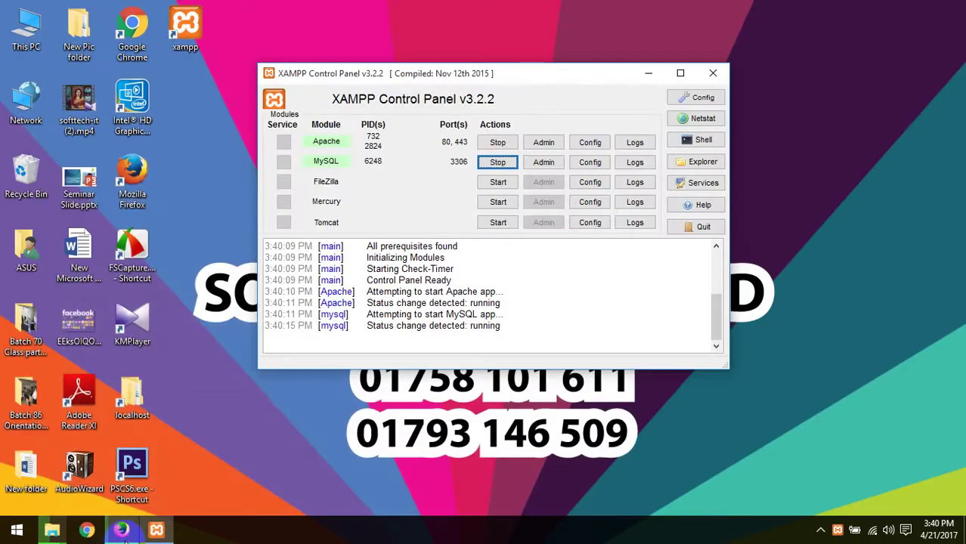
Step: Check the front-page tab and confirm Apache and MySQL are still running in XAMPP
{"action": "left_click", "coordinate": [123, 530]}
{"action": "left_click", "coordinate": [353, 35]}
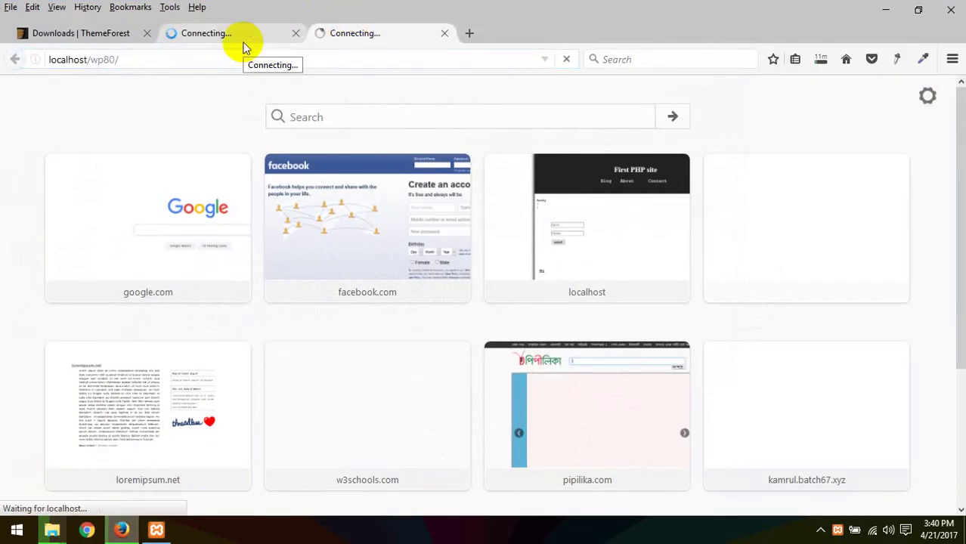
{"action": "left_click", "coordinate": [157, 529]}
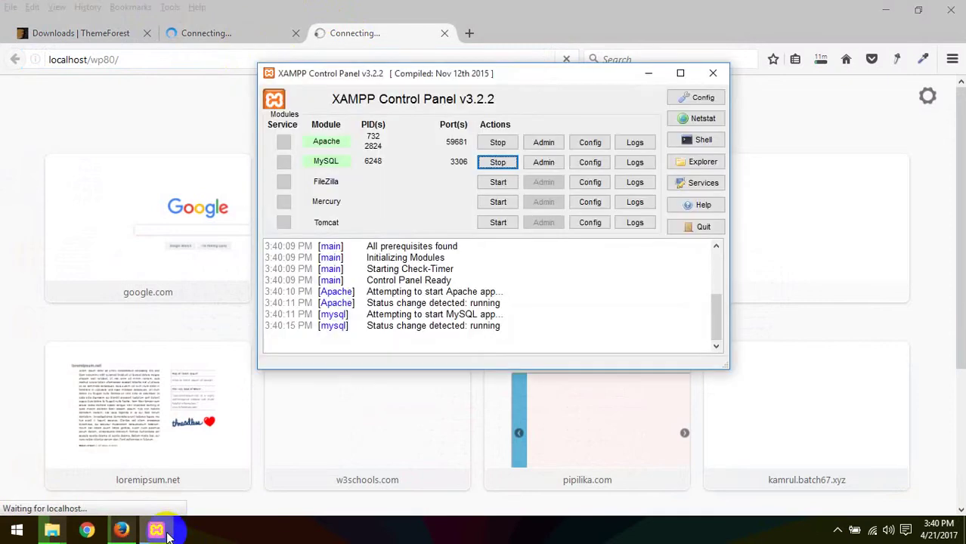
Step: Alternate between the wp-admin and front-page tabs while they finish loading
{"action": "left_click", "coordinate": [217, 38]}
{"action": "left_click", "coordinate": [366, 37]}
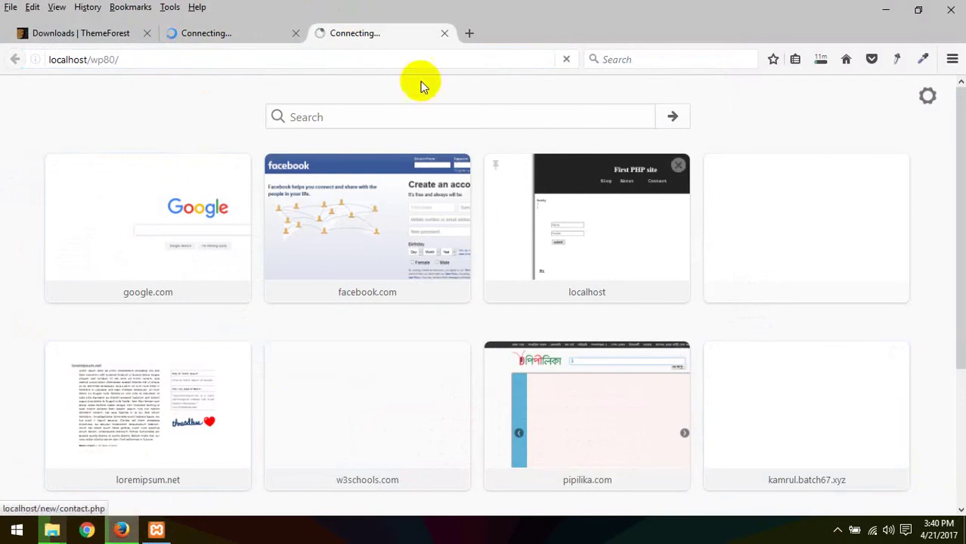
{"action": "left_click", "coordinate": [216, 34]}
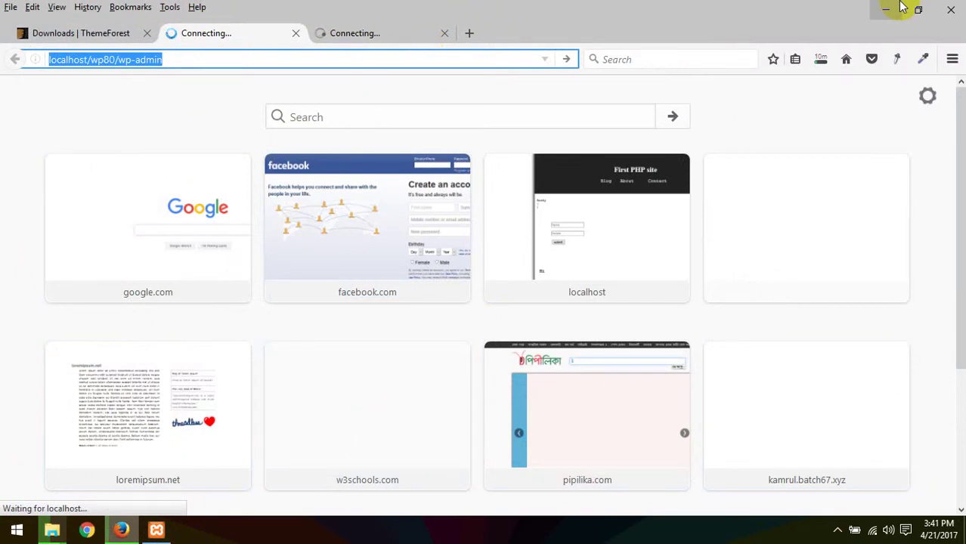
{"action": "left_click", "coordinate": [400, 39]}
{"action": "left_click", "coordinate": [256, 36]}
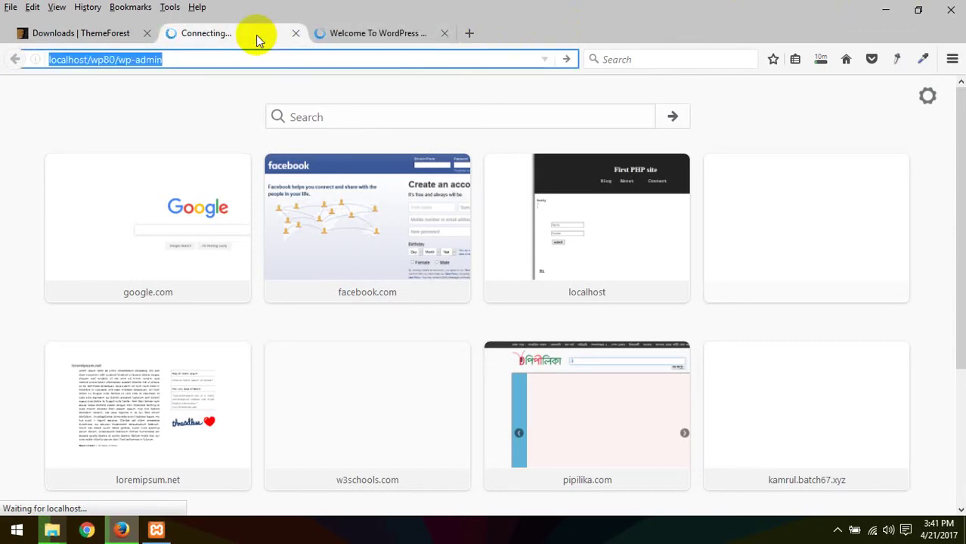
Step: Scroll the localhost/wp80 Media Center storefront from footer to header, then select its address
{"action": "left_click", "coordinate": [399, 42]}
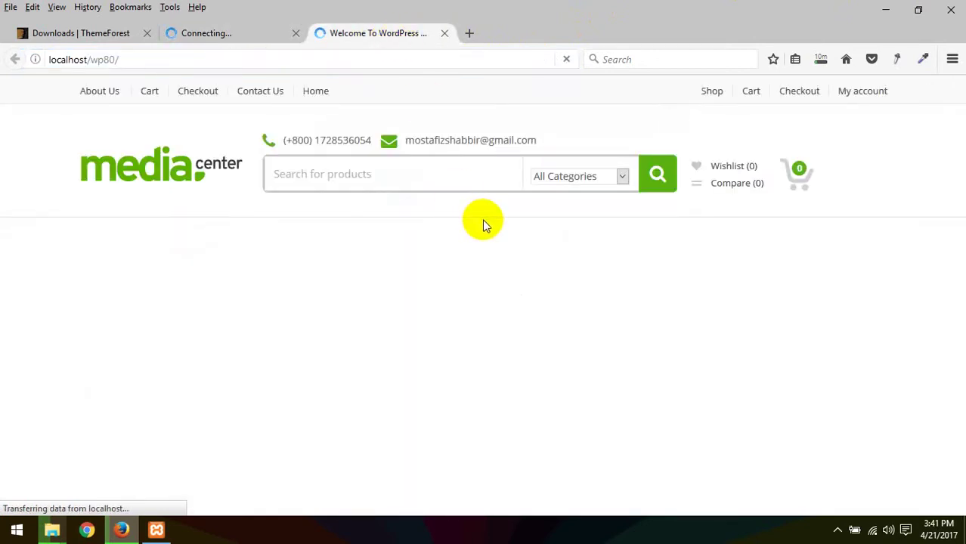
{"action": "scroll", "coordinate": [484, 223], "scroll_direction": "down", "scroll_amount": 15}
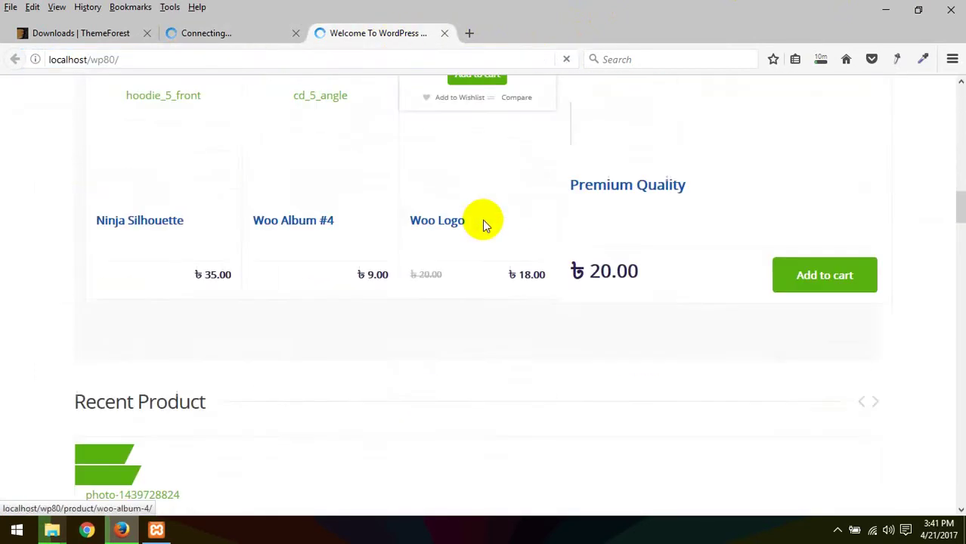
{"action": "scroll", "coordinate": [484, 224], "scroll_direction": "down", "scroll_amount": 10}
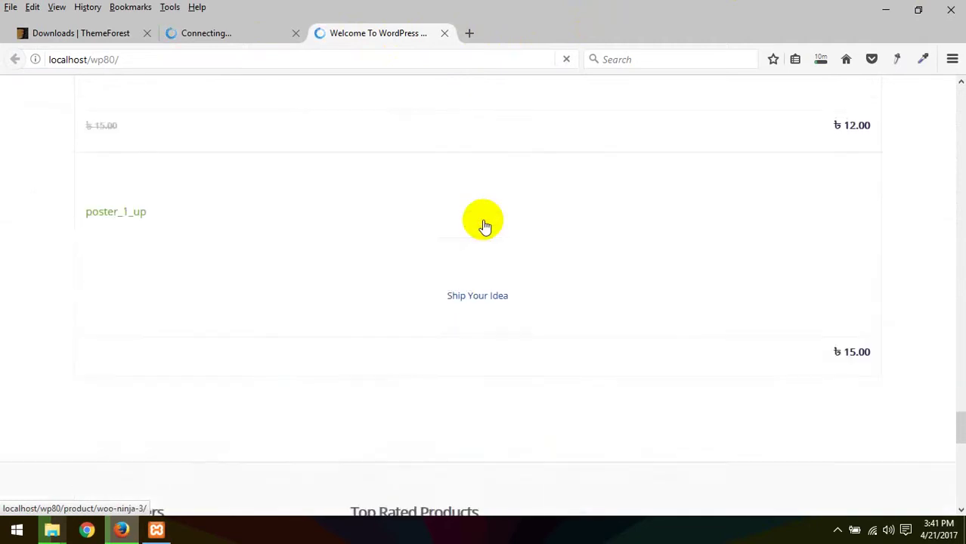
{"action": "scroll", "coordinate": [484, 224], "scroll_direction": "up", "scroll_amount": 10}
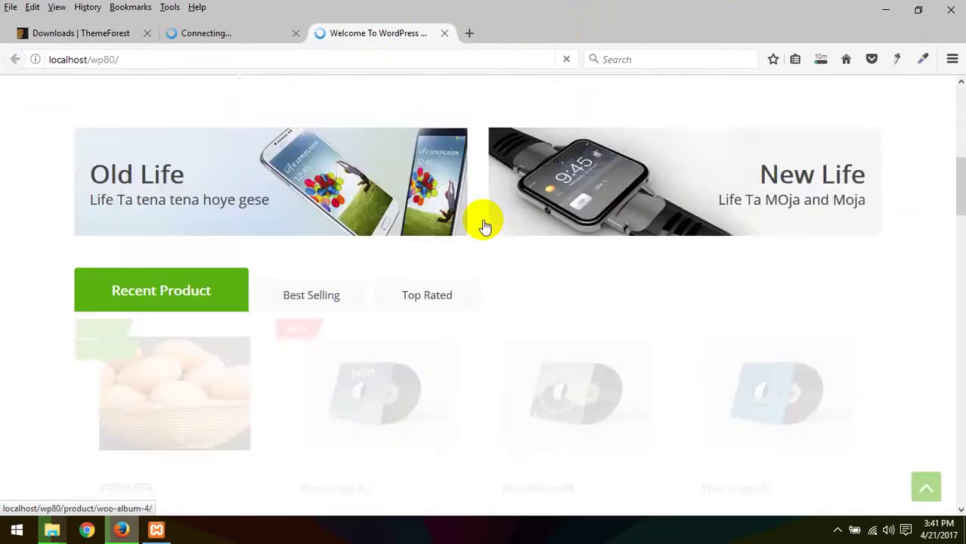
{"action": "scroll", "coordinate": [483, 223], "scroll_direction": "up", "scroll_amount": 5}
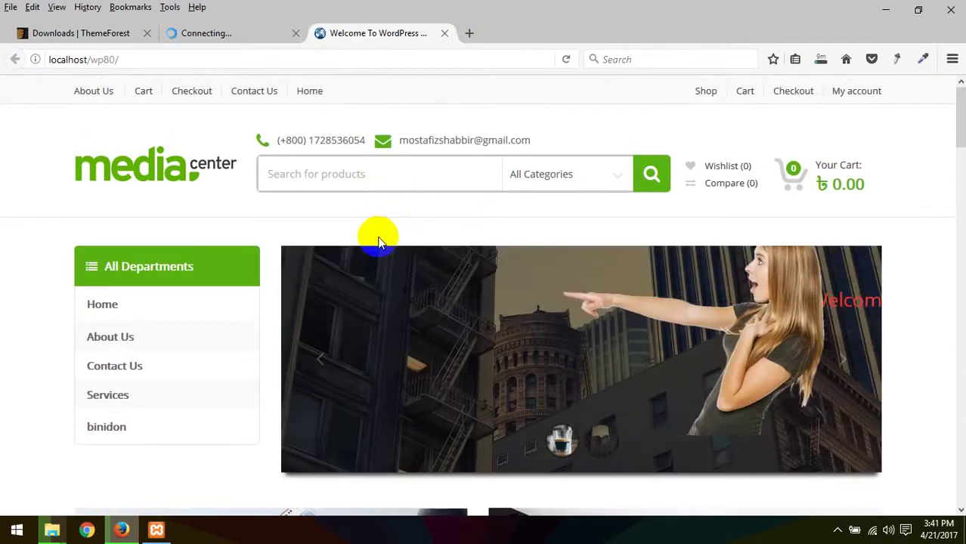
{"action": "scroll", "coordinate": [312, 243], "scroll_direction": "down", "scroll_amount": 10}
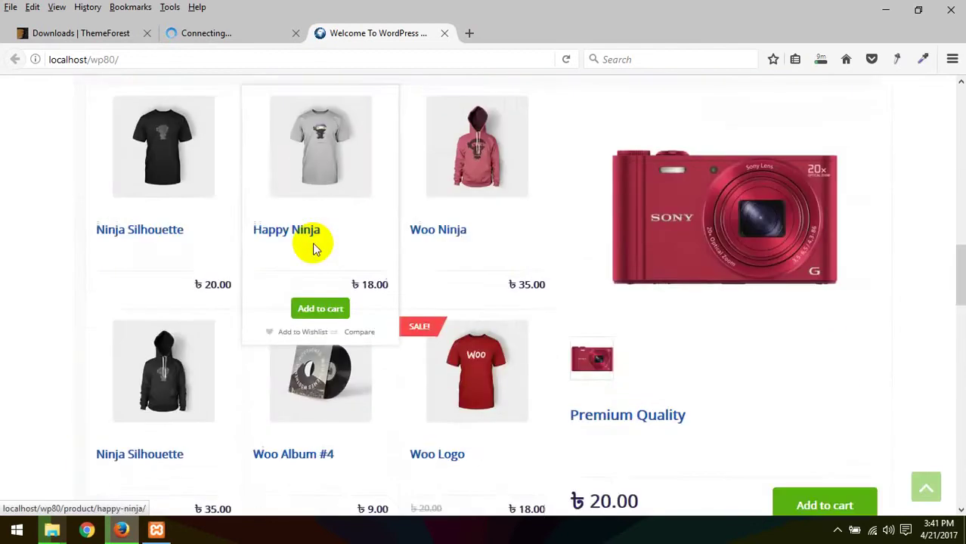
{"action": "scroll", "coordinate": [314, 247], "scroll_direction": "down", "scroll_amount": 15}
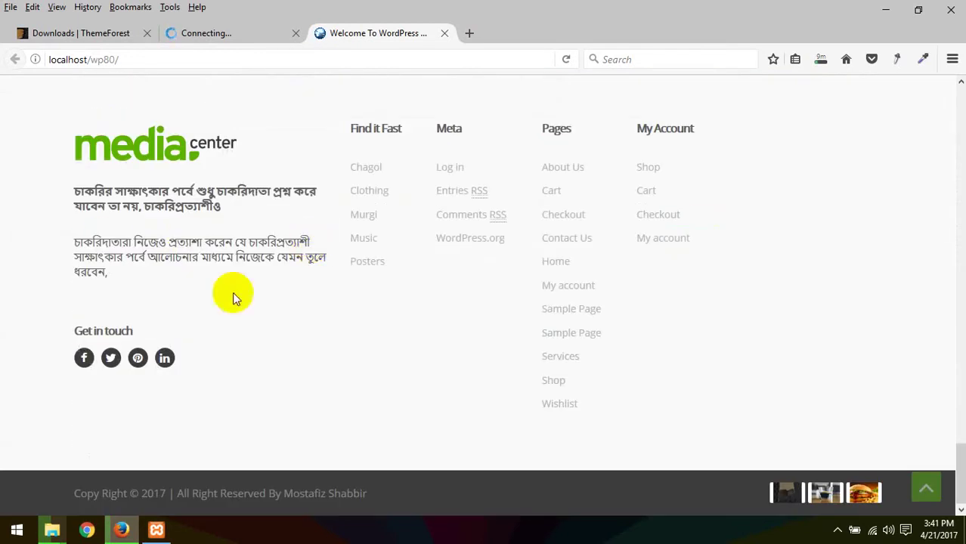
{"action": "scroll", "coordinate": [195, 287], "scroll_direction": "up", "scroll_amount": 20}
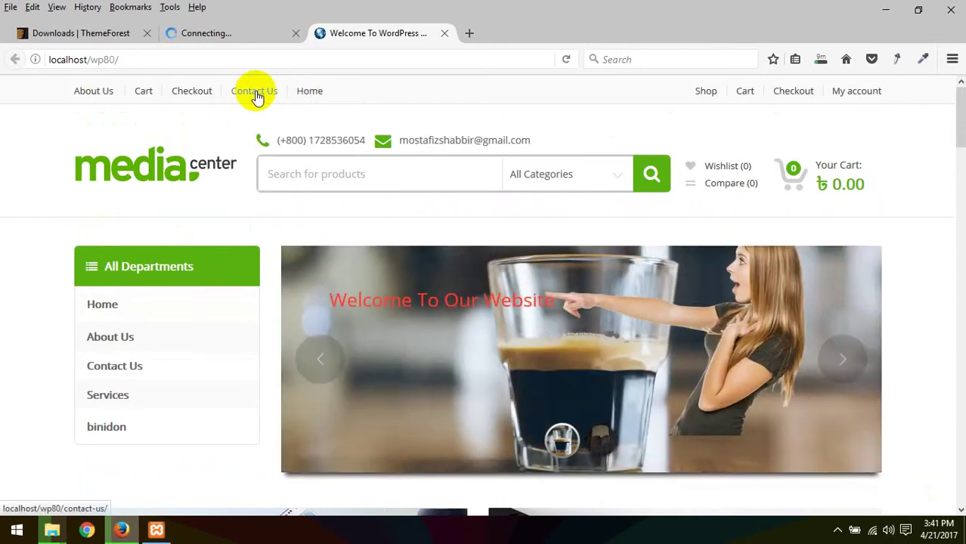
{"action": "left_click", "coordinate": [344, 58]}
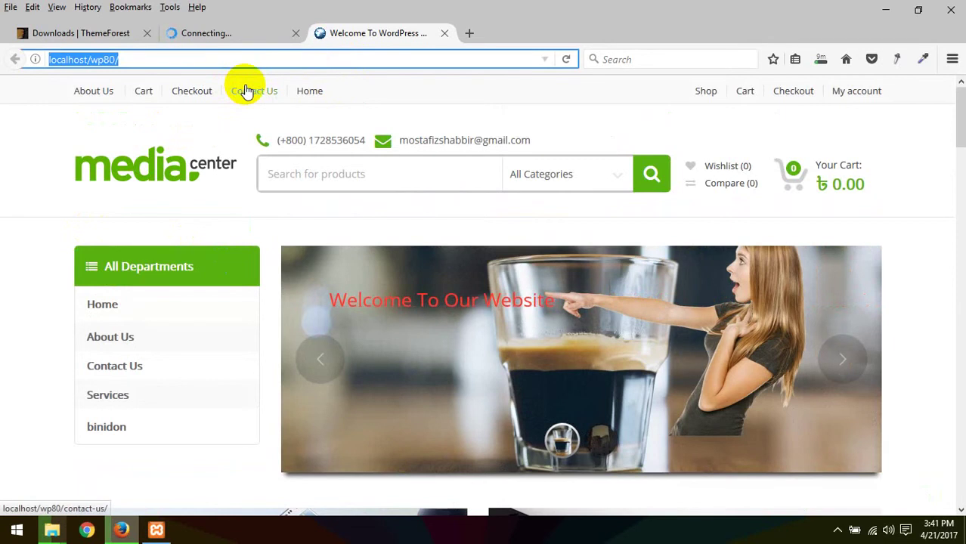
Step: Submit the WordPress admin login and glance at the store homepage while it loads
{"action": "left_click", "coordinate": [210, 38]}
{"action": "left_click", "coordinate": [554, 374]}
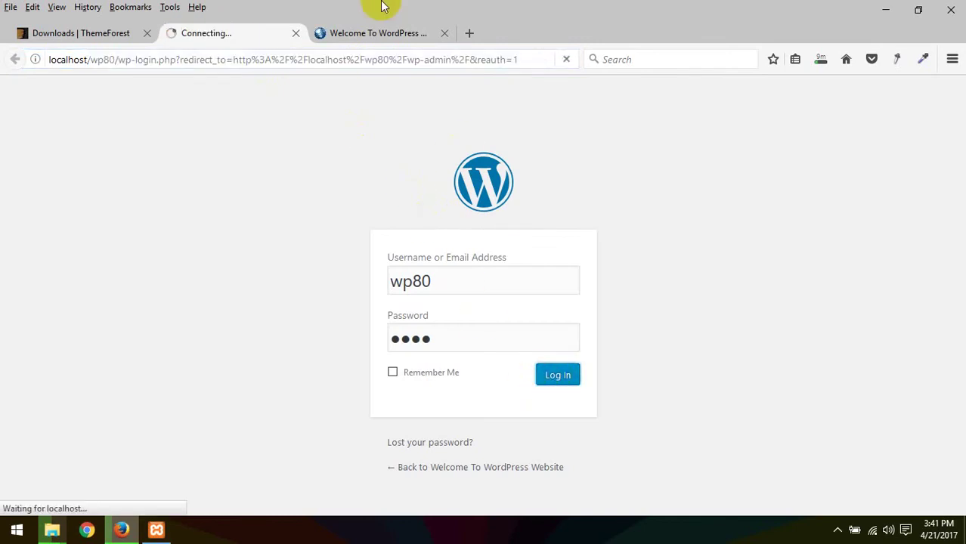
{"action": "left_click", "coordinate": [371, 32]}
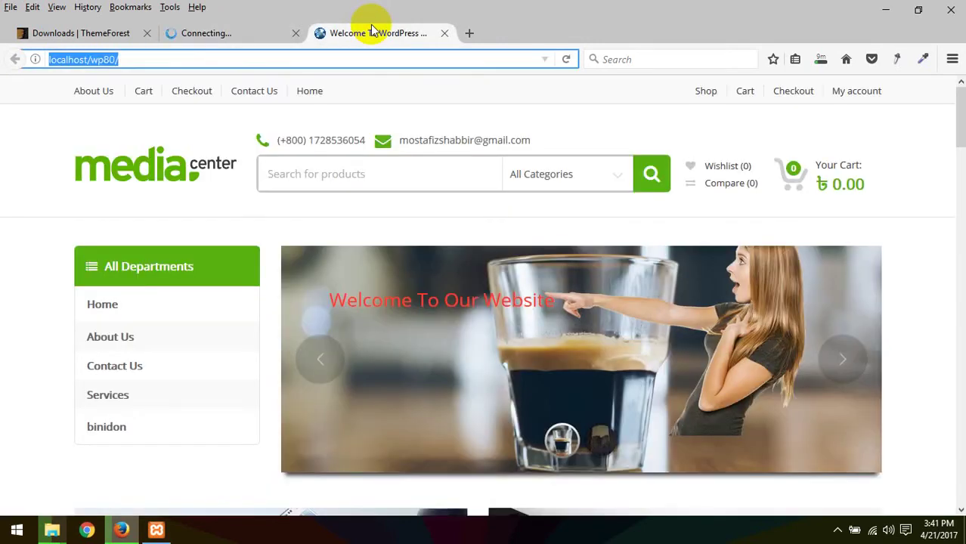
{"action": "left_click", "coordinate": [219, 34]}
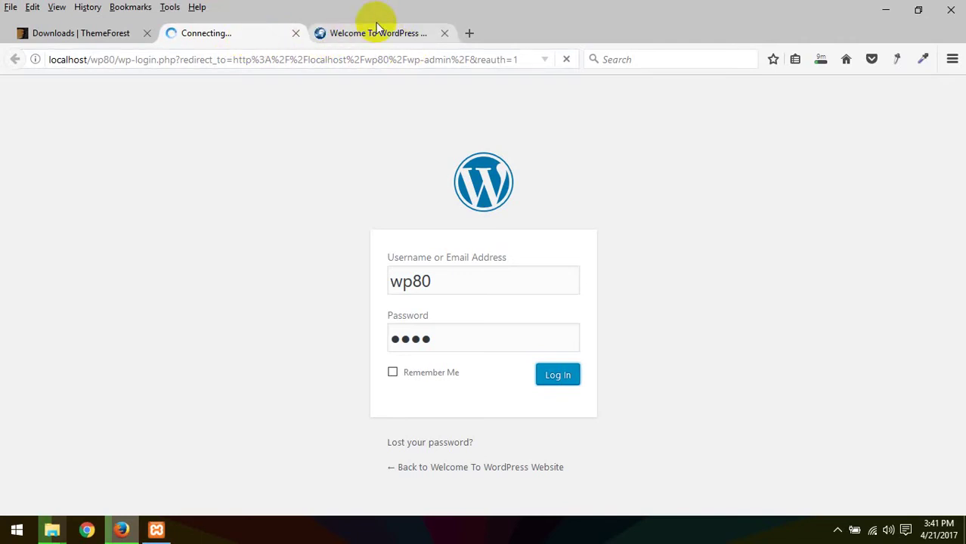
{"action": "left_click", "coordinate": [376, 30]}
{"action": "left_click", "coordinate": [257, 34]}
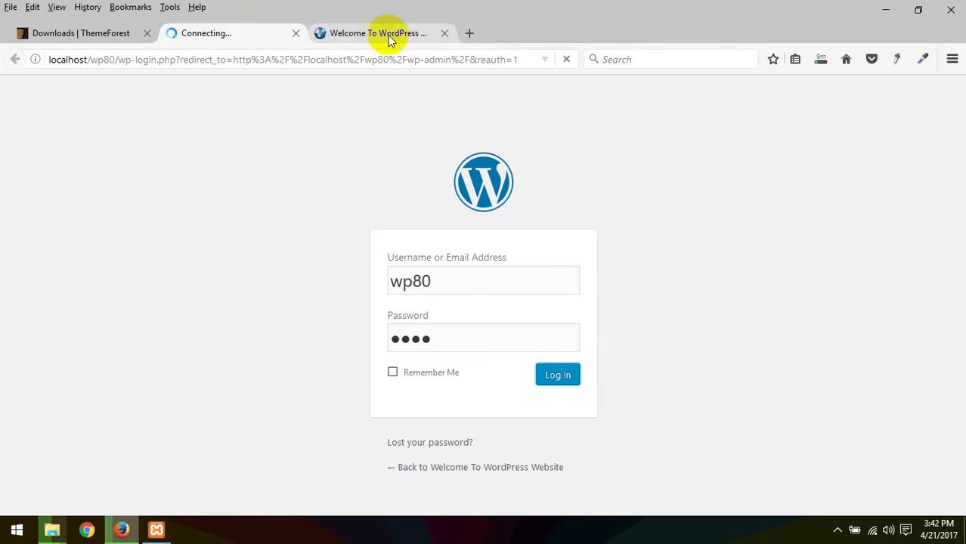
Step: Check the theme downloads' progress and keep checking whether the Dashboard has loaded
{"action": "left_click", "coordinate": [389, 36]}
{"action": "left_click", "coordinate": [222, 34]}
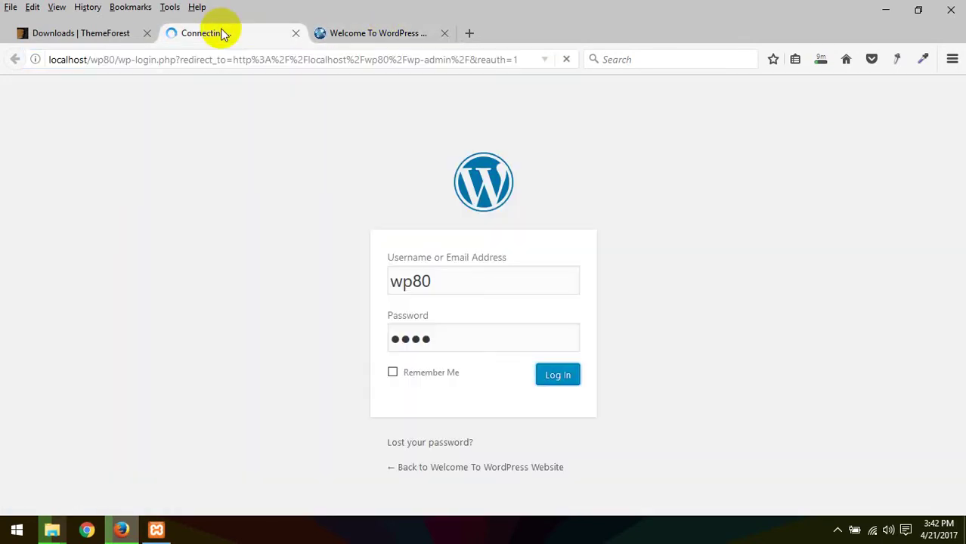
{"action": "left_click", "coordinate": [385, 33]}
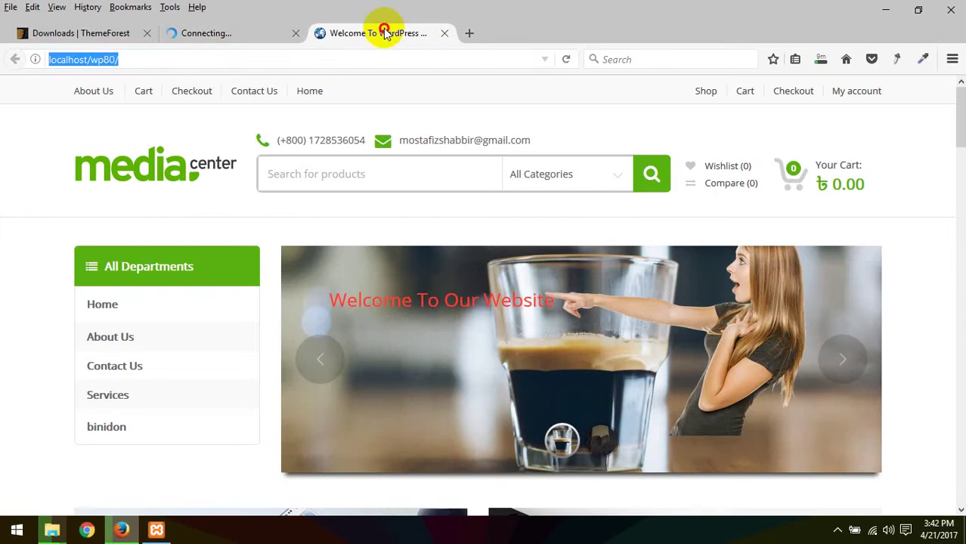
{"action": "left_click", "coordinate": [821, 61]}
{"action": "left_click", "coordinate": [259, 33]}
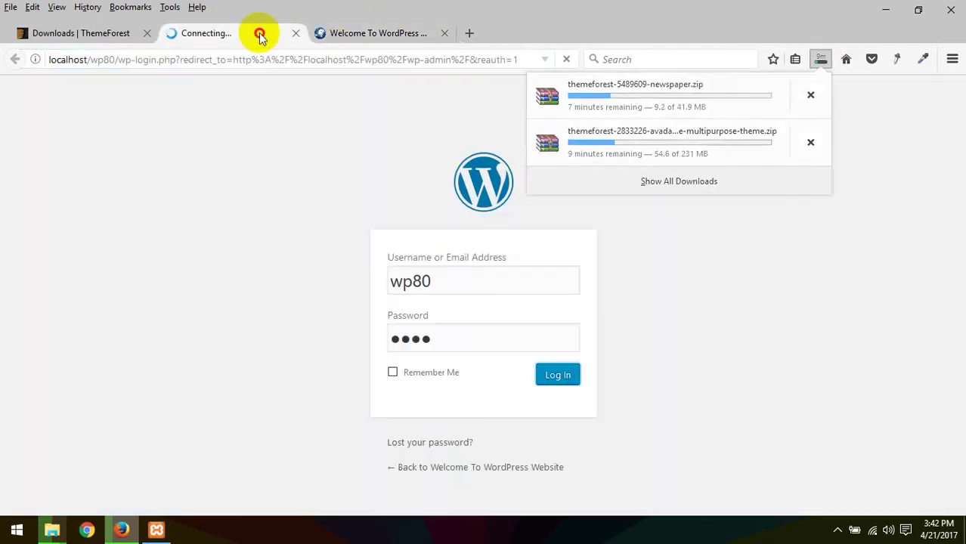
{"action": "left_click", "coordinate": [341, 34]}
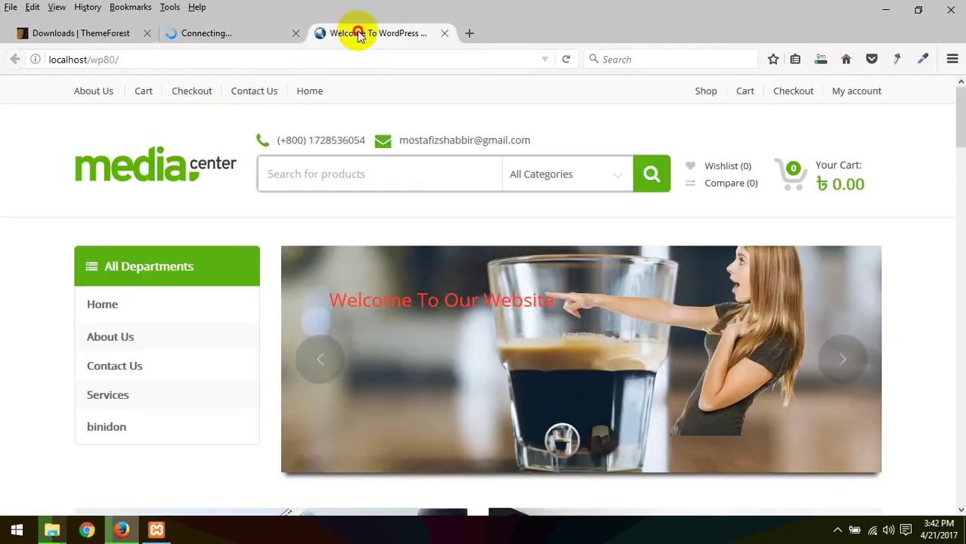
{"action": "left_click", "coordinate": [255, 35]}
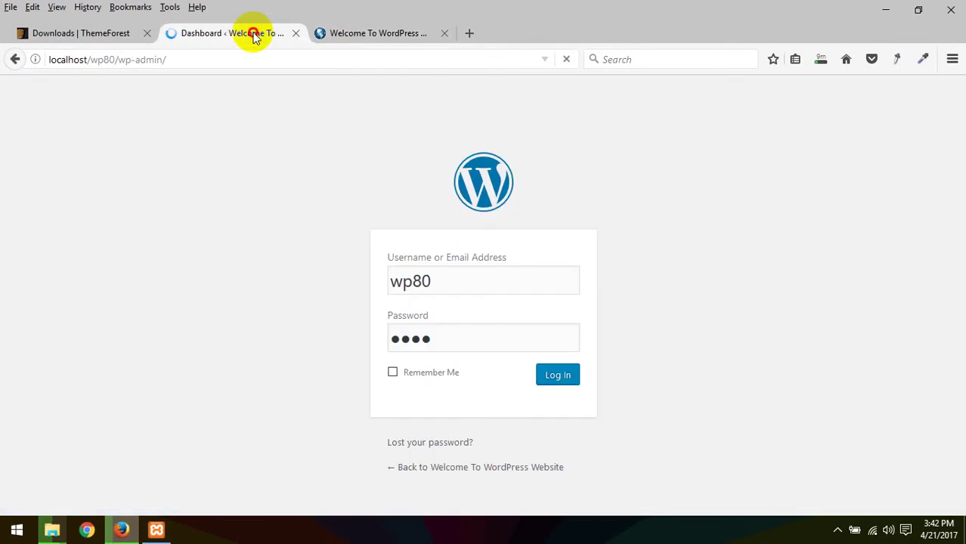
{"action": "left_click", "coordinate": [342, 34]}
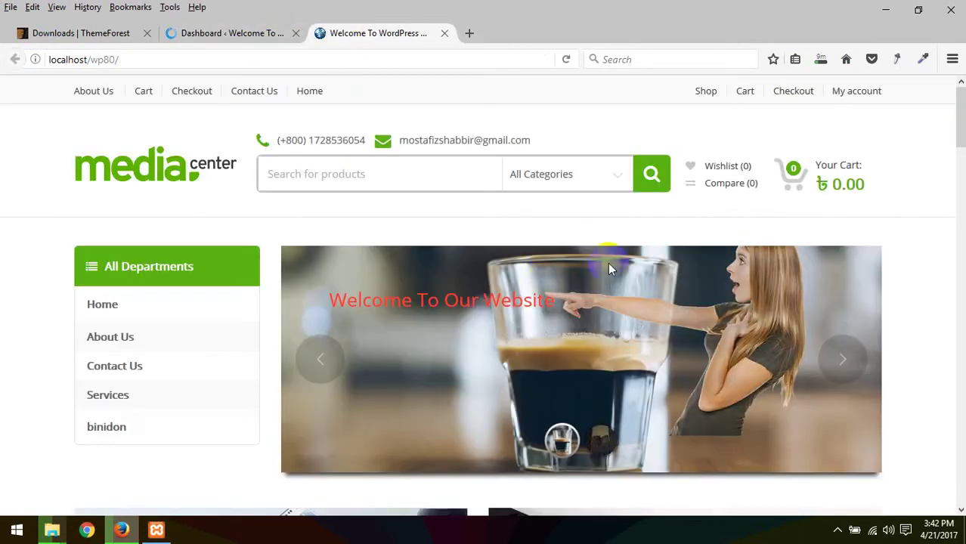
Step: Scroll through the storefront's product sections and back up, then switch to the loaded admin Dashboard
{"action": "scroll", "coordinate": [211, 362], "scroll_direction": "down", "scroll_amount": 5}
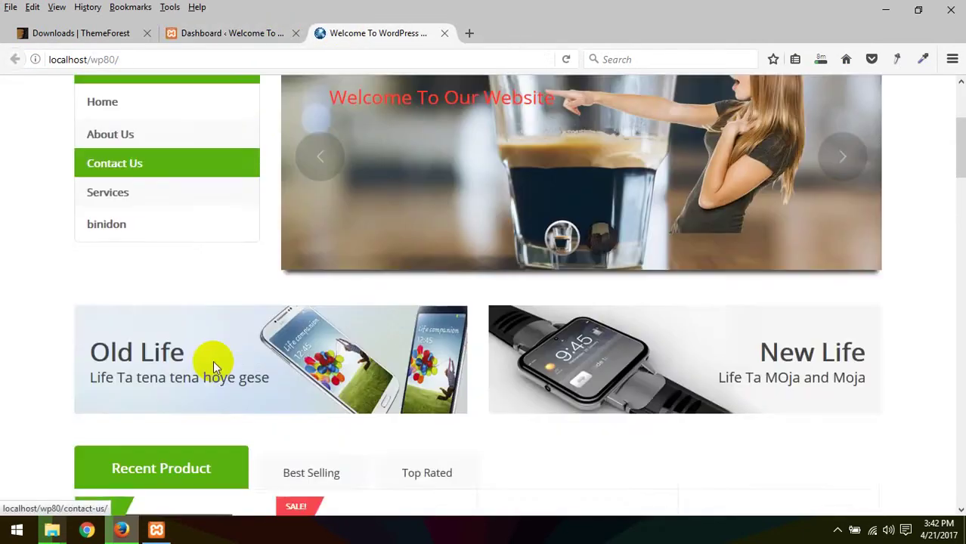
{"action": "scroll", "coordinate": [444, 403], "scroll_direction": "down", "scroll_amount": 3}
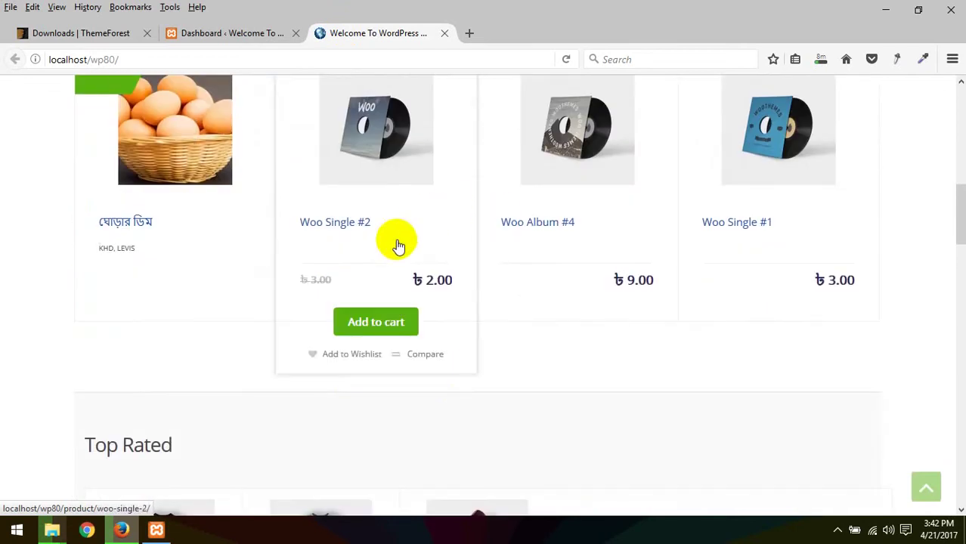
{"action": "scroll", "coordinate": [416, 328], "scroll_direction": "down", "scroll_amount": 3}
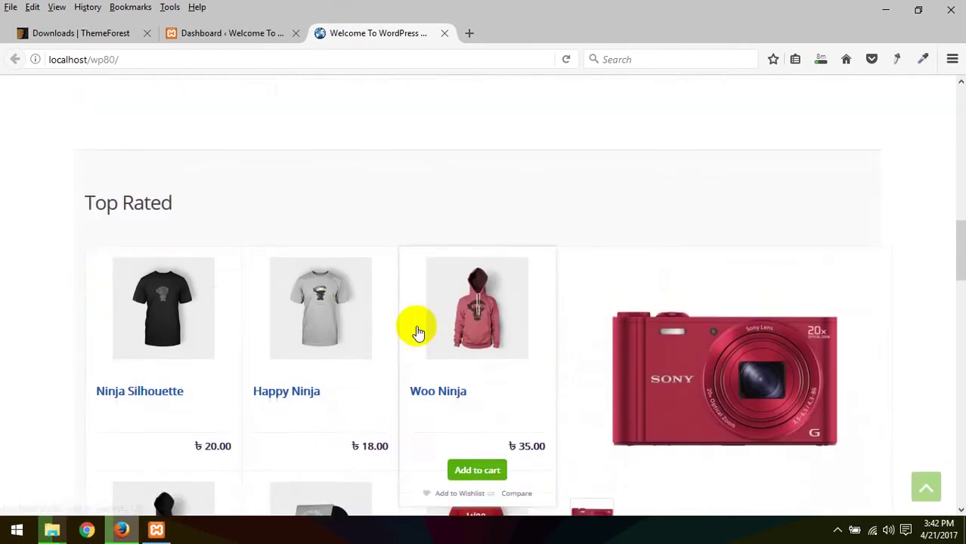
{"action": "scroll", "coordinate": [487, 288], "scroll_direction": "down", "scroll_amount": 3}
{"action": "scroll", "coordinate": [650, 332], "scroll_direction": "down", "scroll_amount": 4}
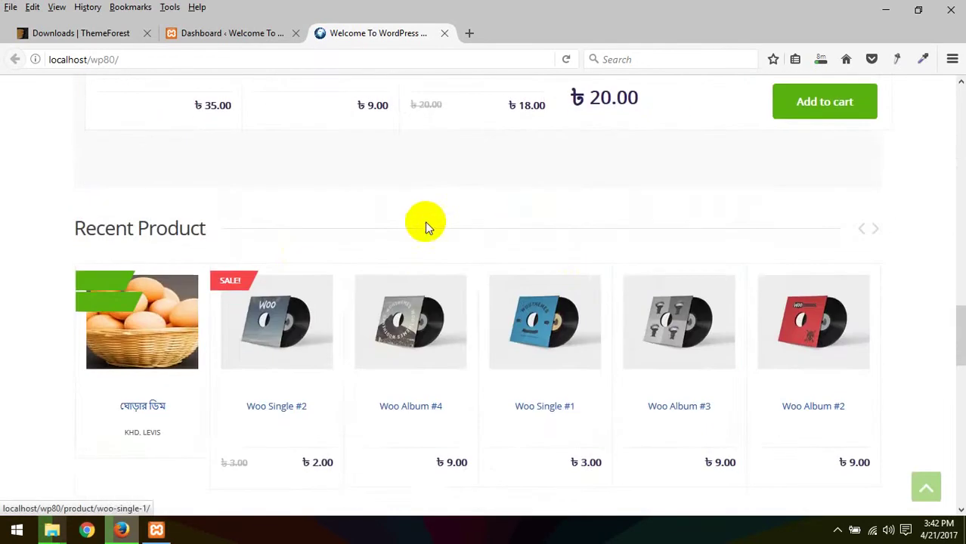
{"action": "scroll", "coordinate": [676, 339], "scroll_direction": "down", "scroll_amount": 1}
{"action": "scroll", "coordinate": [676, 339], "scroll_direction": "down", "scroll_amount": 2}
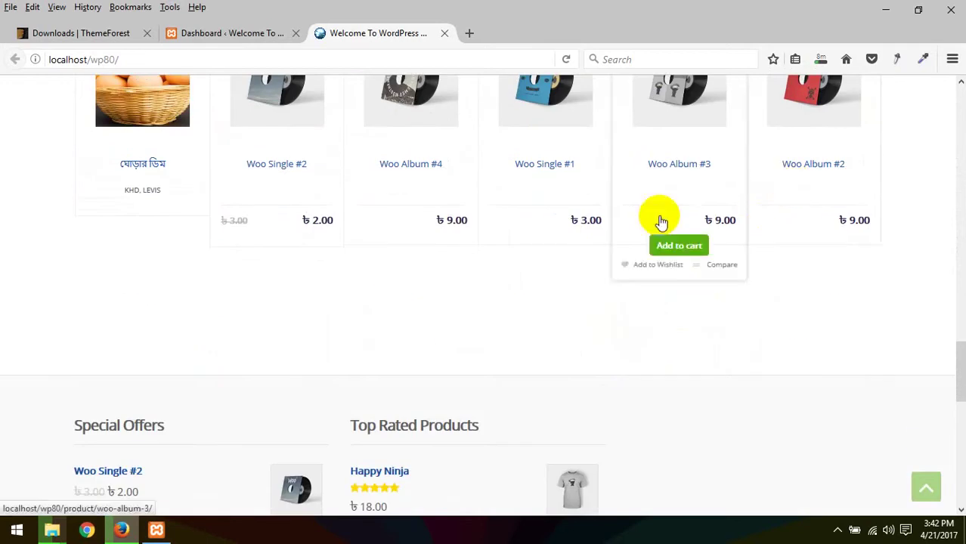
{"action": "scroll", "coordinate": [657, 215], "scroll_direction": "down", "scroll_amount": 4}
{"action": "scroll", "coordinate": [609, 349], "scroll_direction": "down", "scroll_amount": 5}
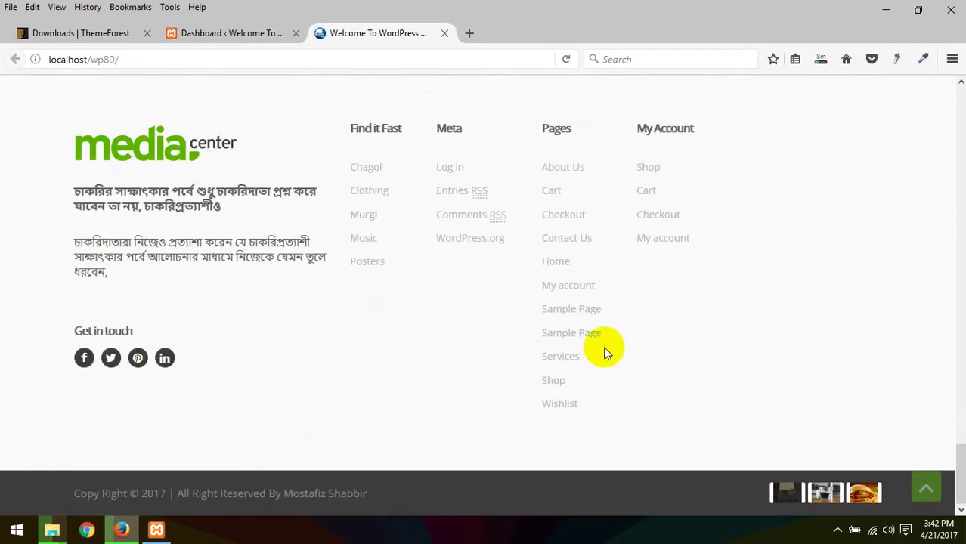
{"action": "scroll", "coordinate": [603, 355], "scroll_direction": "up", "scroll_amount": 10}
{"action": "scroll", "coordinate": [601, 353], "scroll_direction": "up", "scroll_amount": 10}
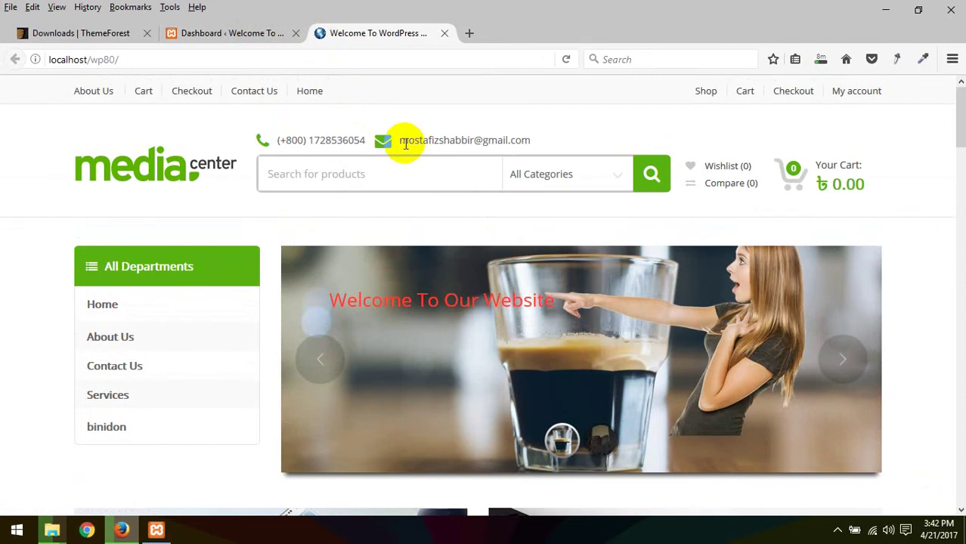
{"action": "left_click", "coordinate": [242, 34]}
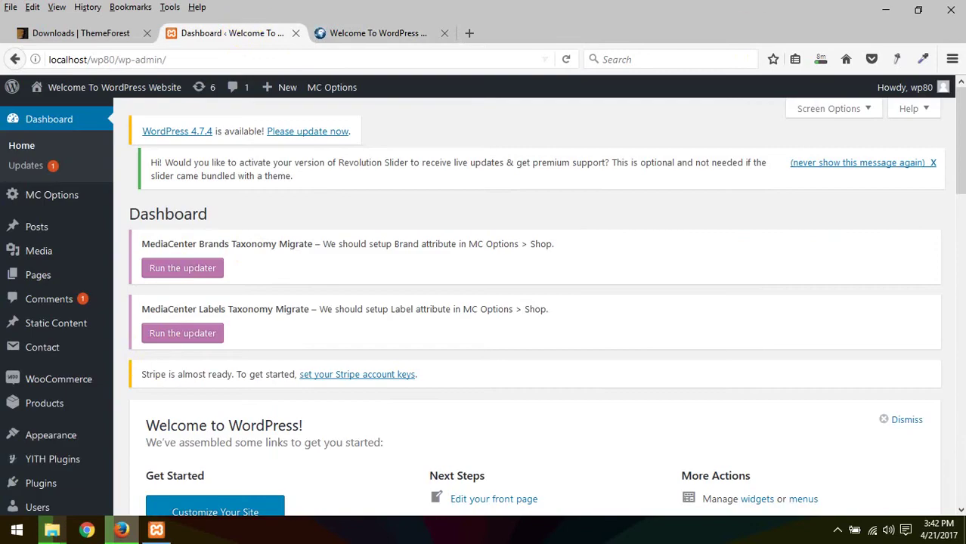
{"action": "left_click", "coordinate": [886, 9]}
Step: Open This PC maximized and browse into C:\xampp, briefly checking the php folder
{"action": "double_click", "coordinate": [26, 34]}
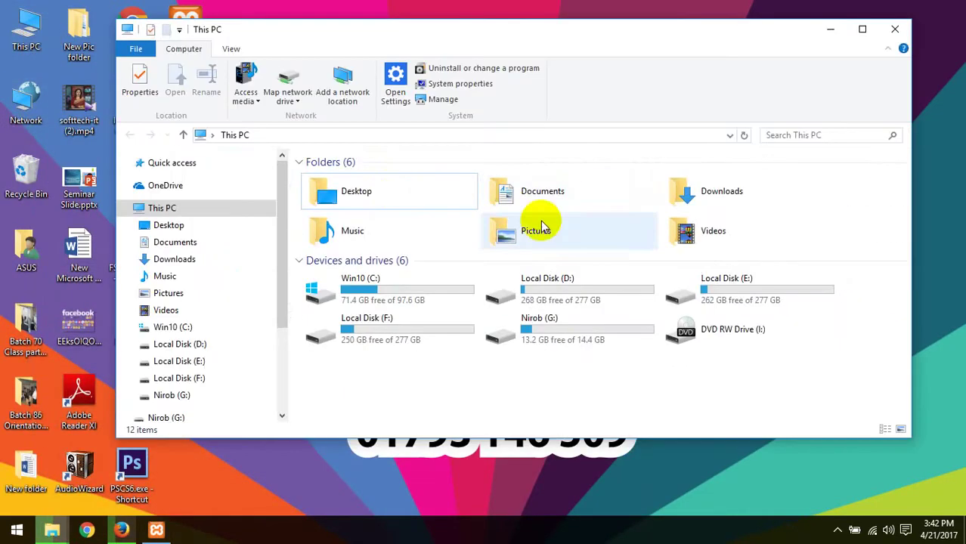
{"action": "left_click", "coordinate": [862, 28]}
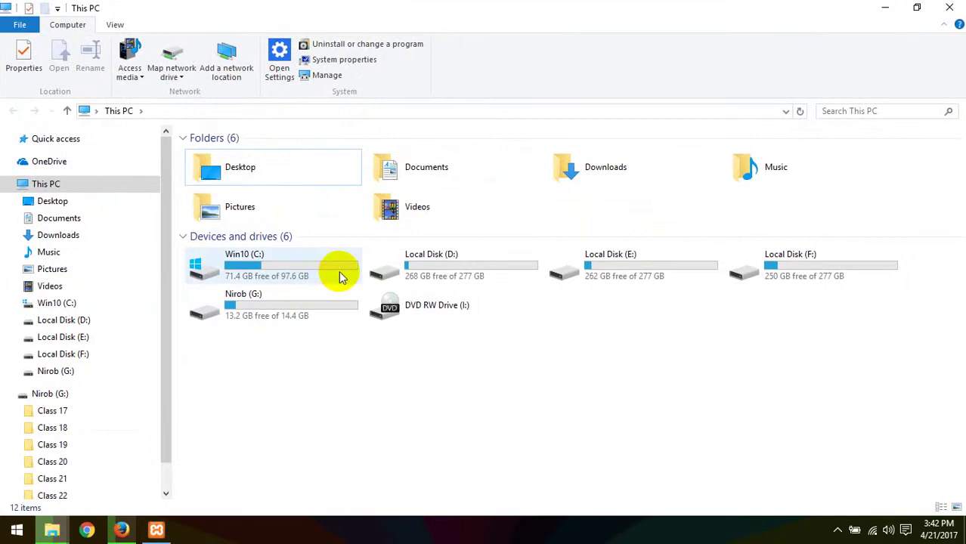
{"action": "double_click", "coordinate": [339, 276]}
{"action": "double_click", "coordinate": [239, 254]}
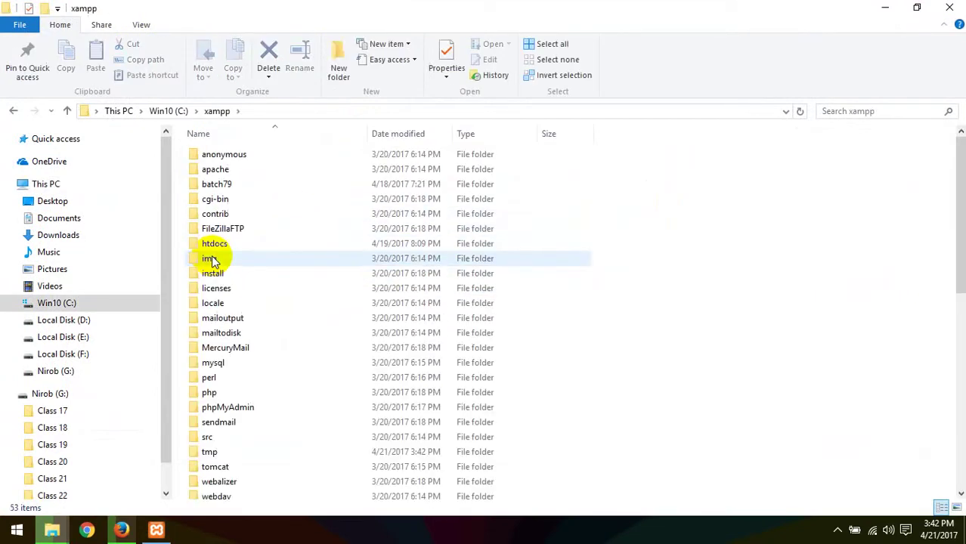
{"action": "double_click", "coordinate": [209, 392]}
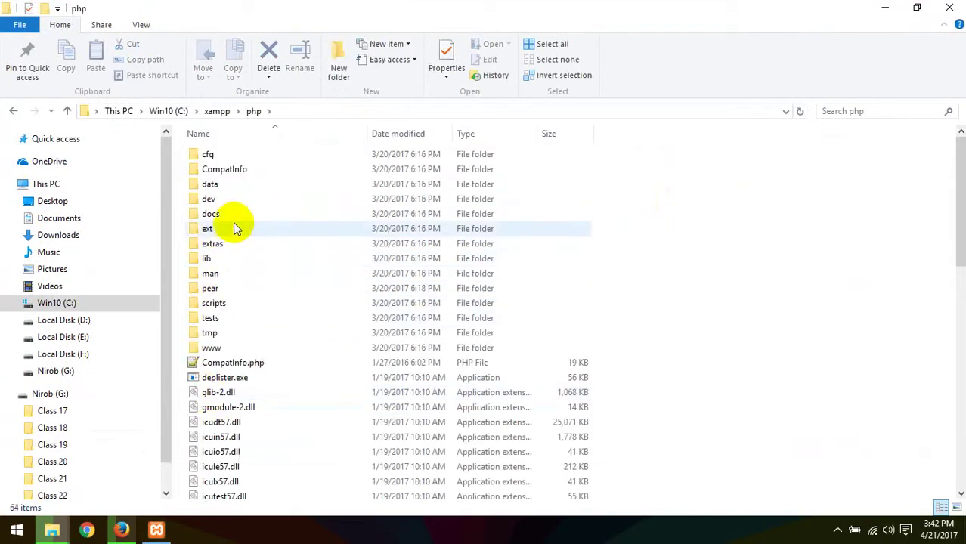
{"action": "scroll", "coordinate": [257, 387], "scroll_direction": "down", "scroll_amount": 6}
{"action": "mouse_move", "coordinate": [256, 388]}
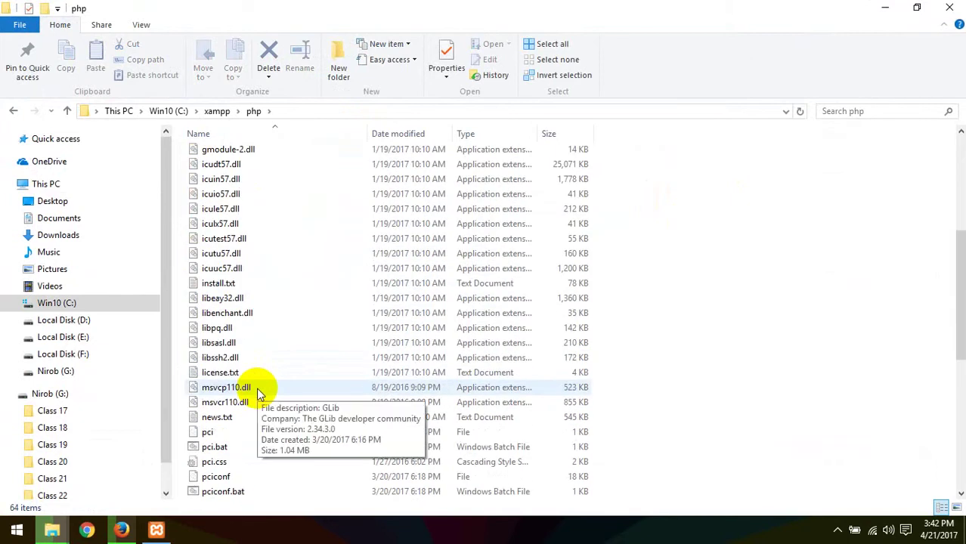
{"action": "scroll", "coordinate": [256, 388], "scroll_direction": "up", "scroll_amount": 6}
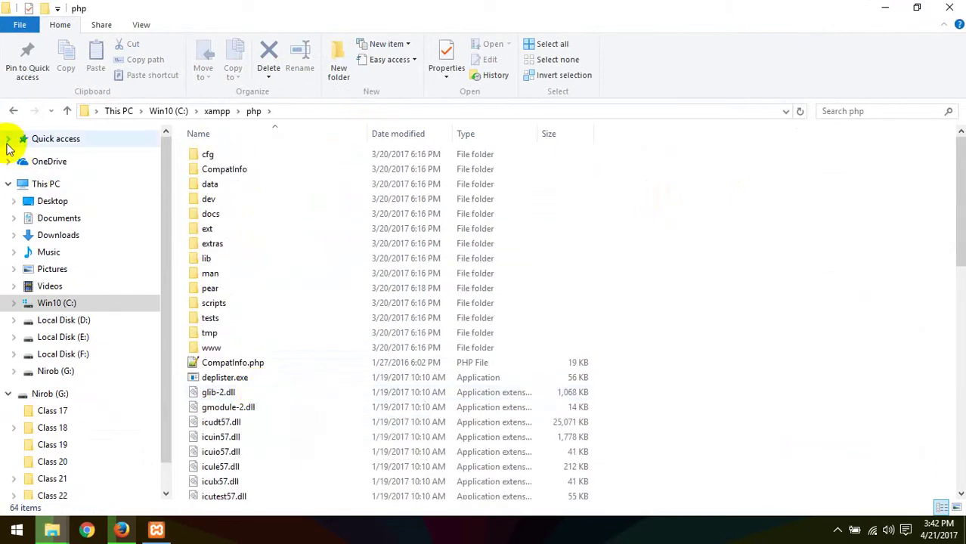
Step: Navigate from xampp through htdocs, wp80, wp-content and plugins into wordpress-importer
{"action": "left_click", "coordinate": [12, 111]}
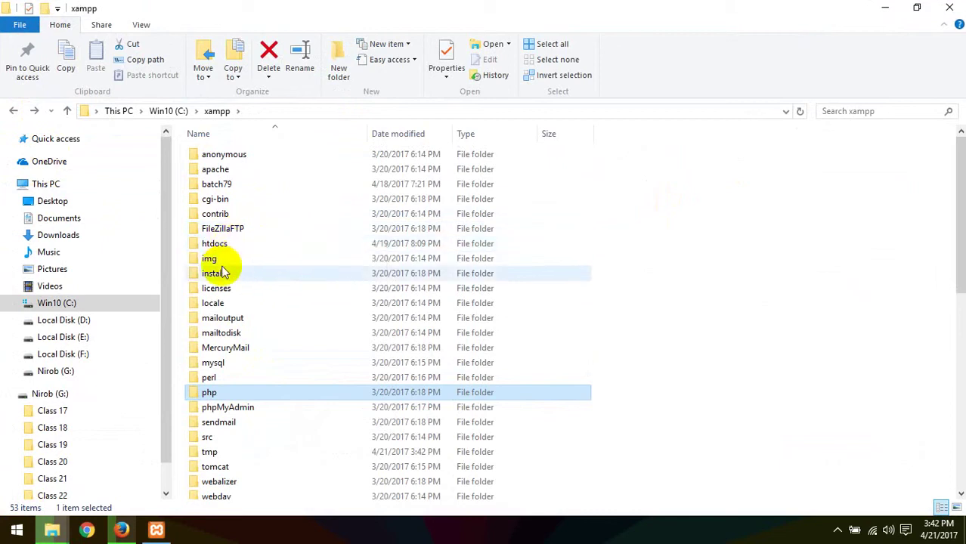
{"action": "double_click", "coordinate": [220, 243]}
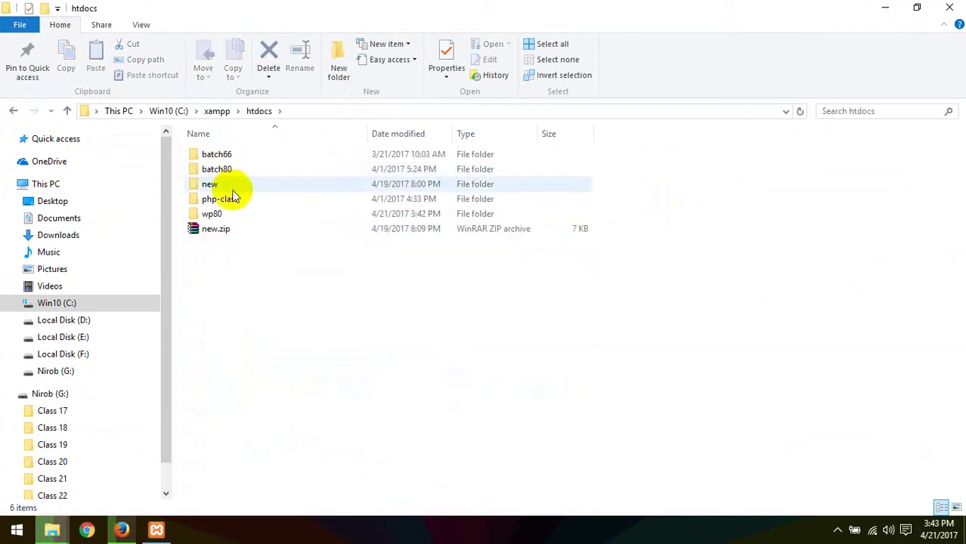
{"action": "double_click", "coordinate": [213, 214]}
{"action": "left_click", "coordinate": [242, 173]}
{"action": "double_click", "coordinate": [242, 172]}
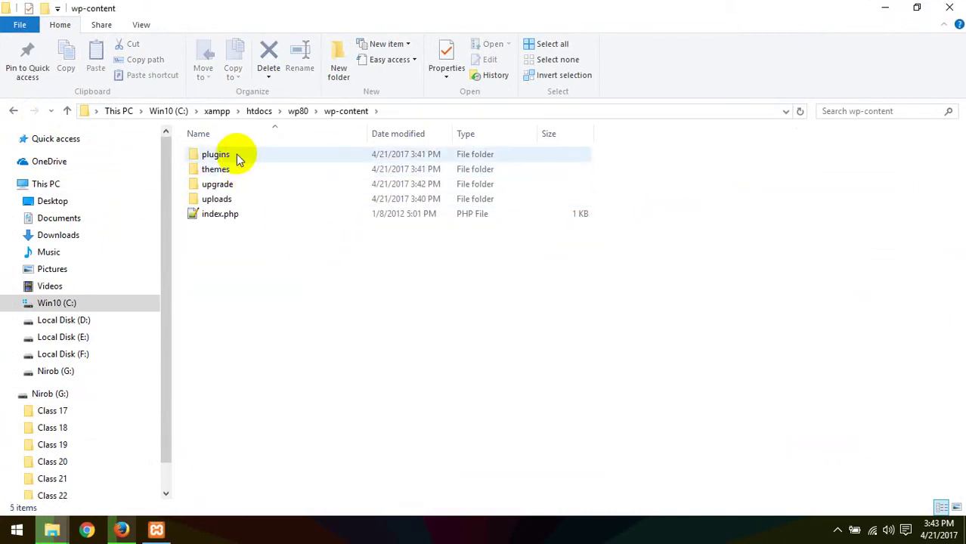
{"action": "double_click", "coordinate": [237, 154]}
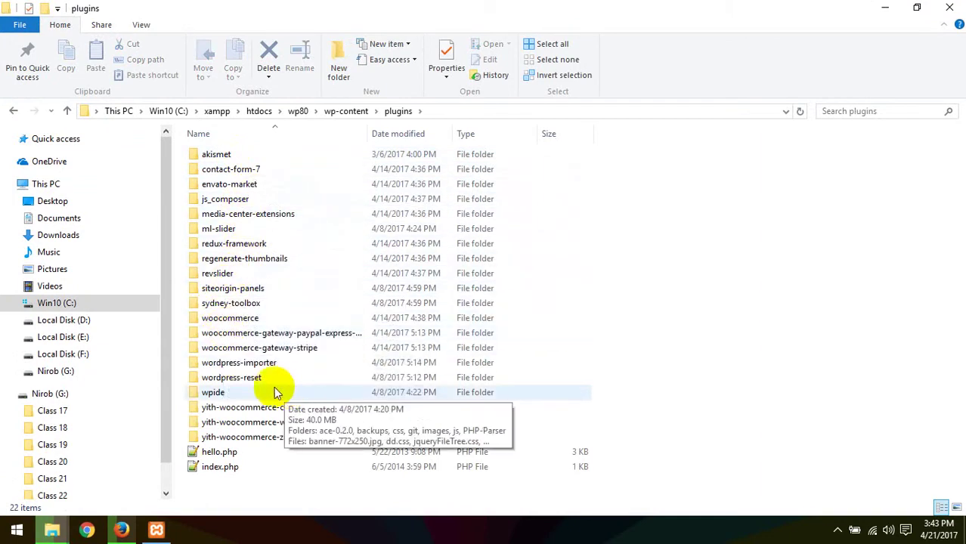
{"action": "double_click", "coordinate": [240, 363]}
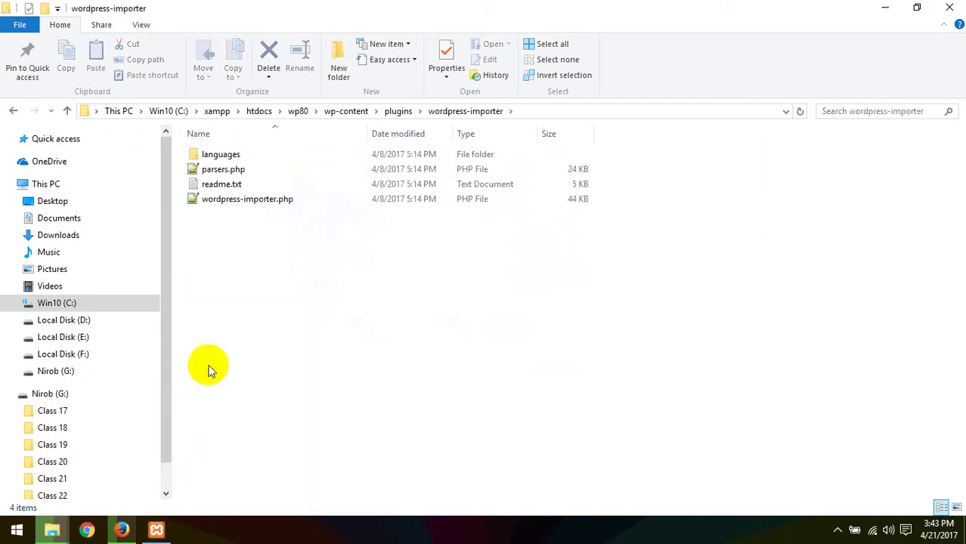
Step: Open wordpress-importer.php in Notepad++ and scroll down to the timeout function
{"action": "left_click", "coordinate": [206, 207]}
{"action": "right_click", "coordinate": [206, 206]}
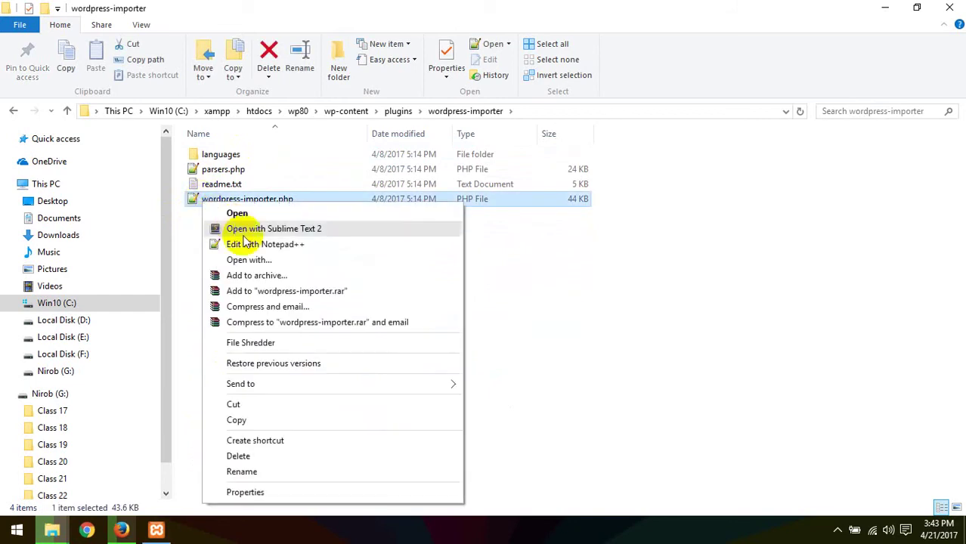
{"action": "left_click", "coordinate": [248, 244]}
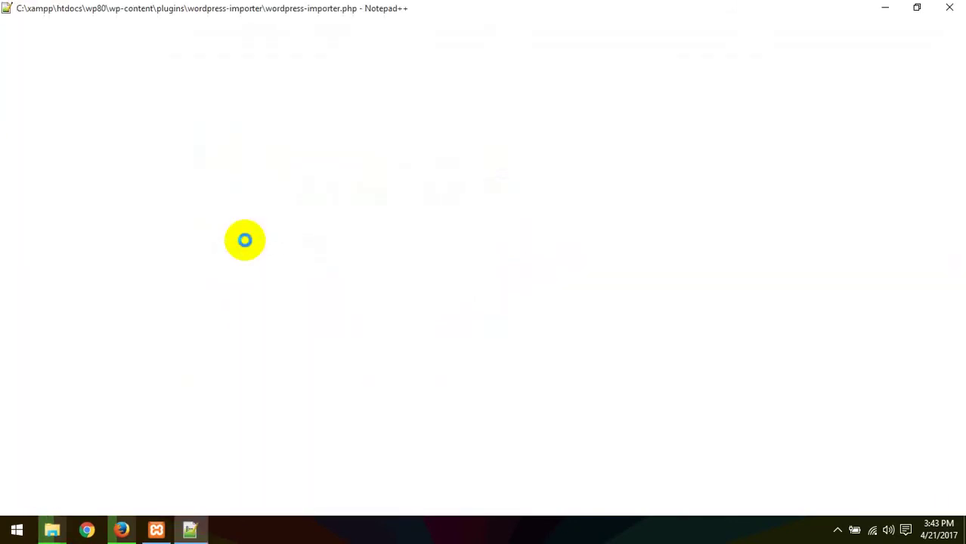
{"action": "left_click_drag", "start_coordinate": [956, 77], "coordinate": [958, 478]}
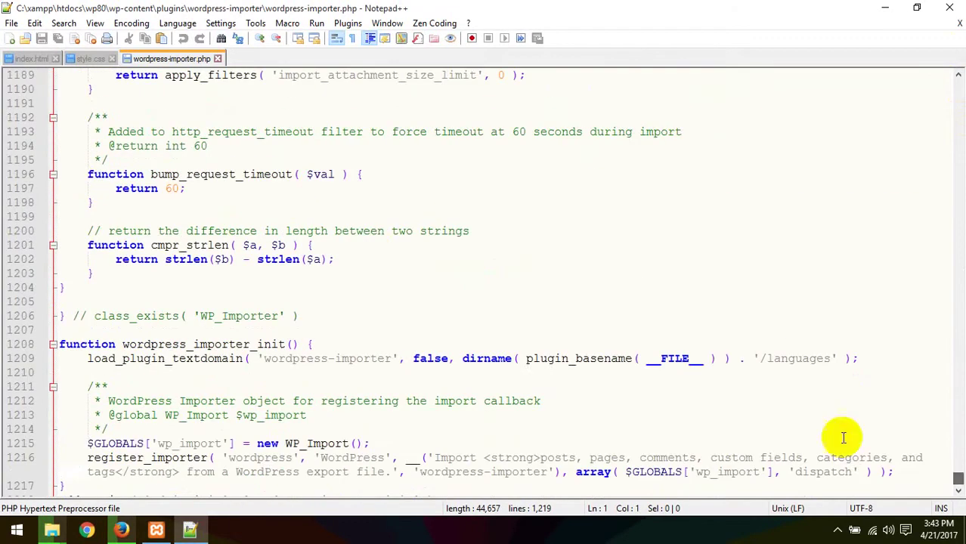
Step: Edit the 60 return value on line 1197, then restore it
{"action": "left_click", "coordinate": [179, 188]}
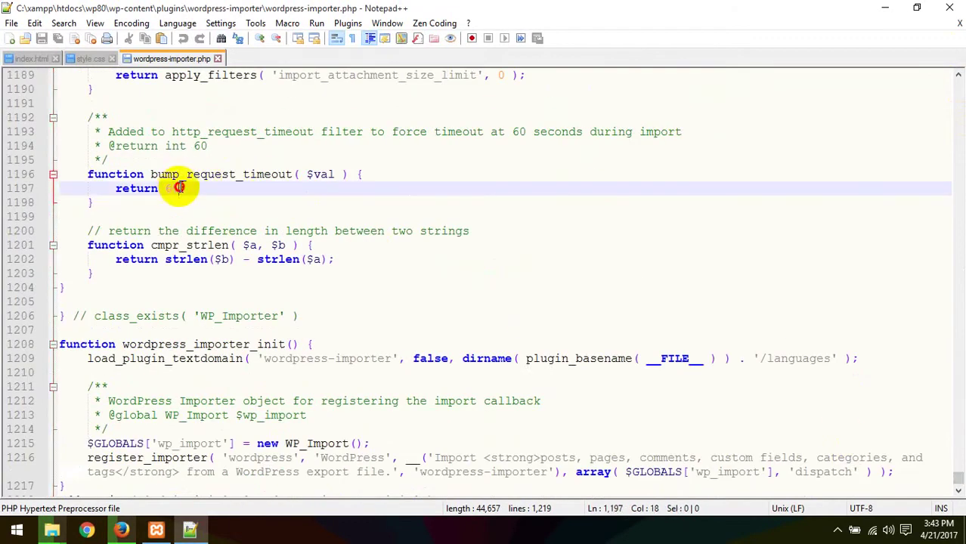
{"action": "left_click_drag", "start_coordinate": [179, 188], "coordinate": [164, 188]}
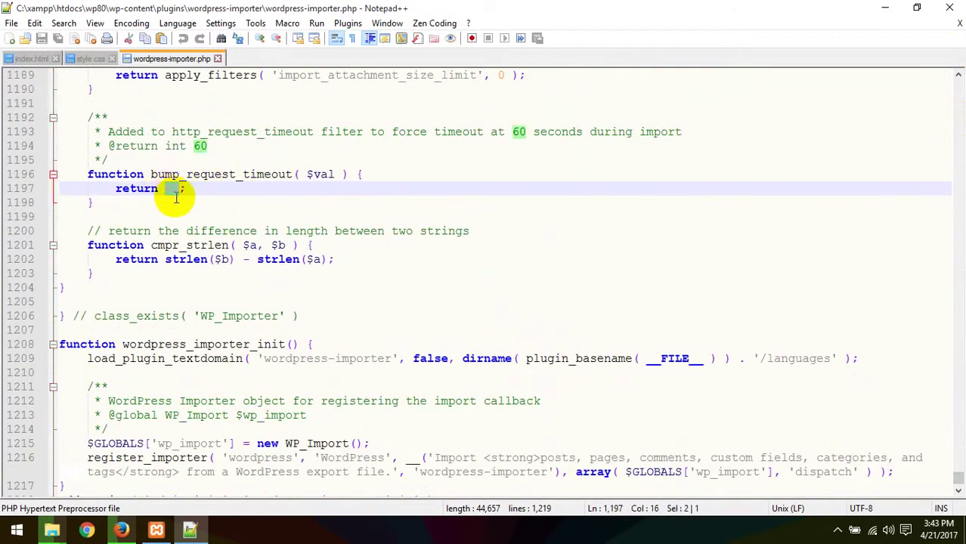
{"action": "type", "text": "("}
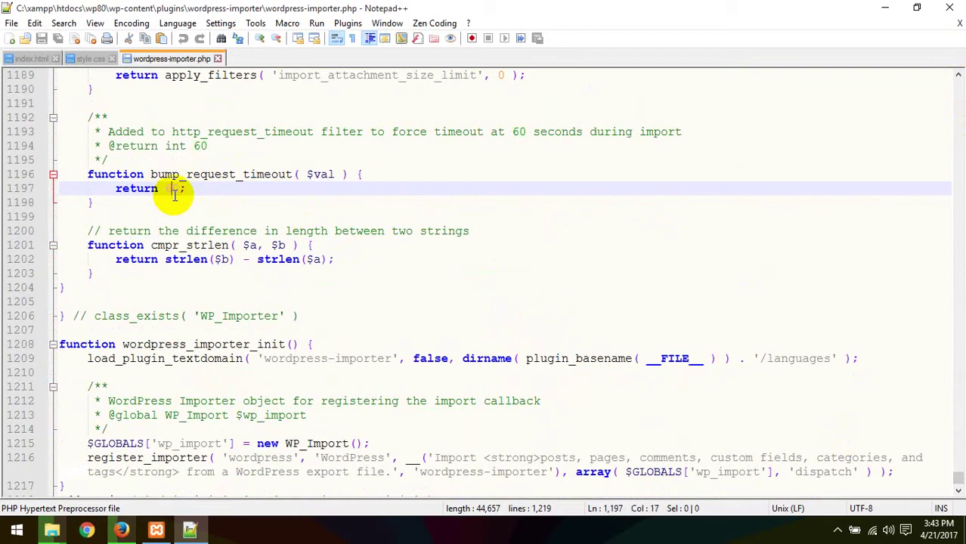
{"action": "left_click_drag", "start_coordinate": [170, 188], "coordinate": [164, 188]}
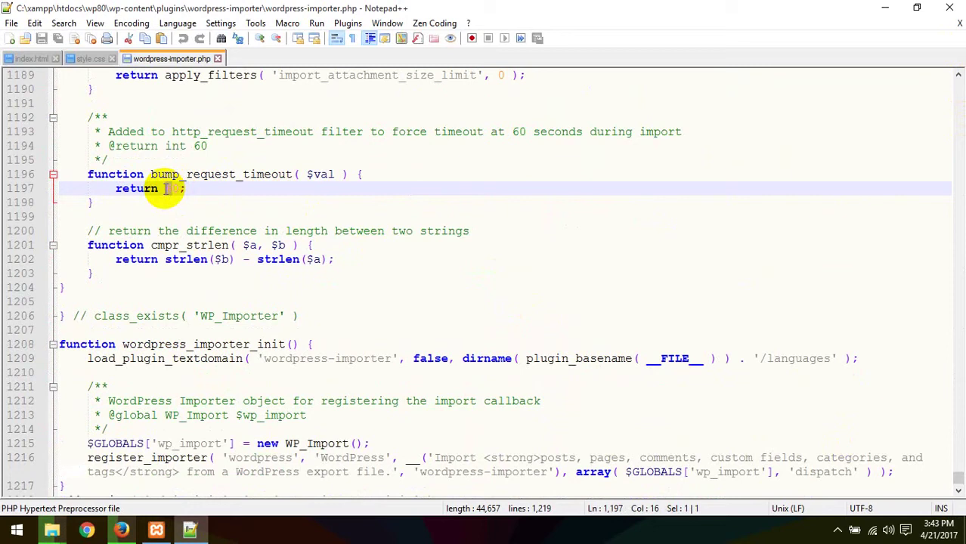
{"action": "left_click", "coordinate": [172, 188]}
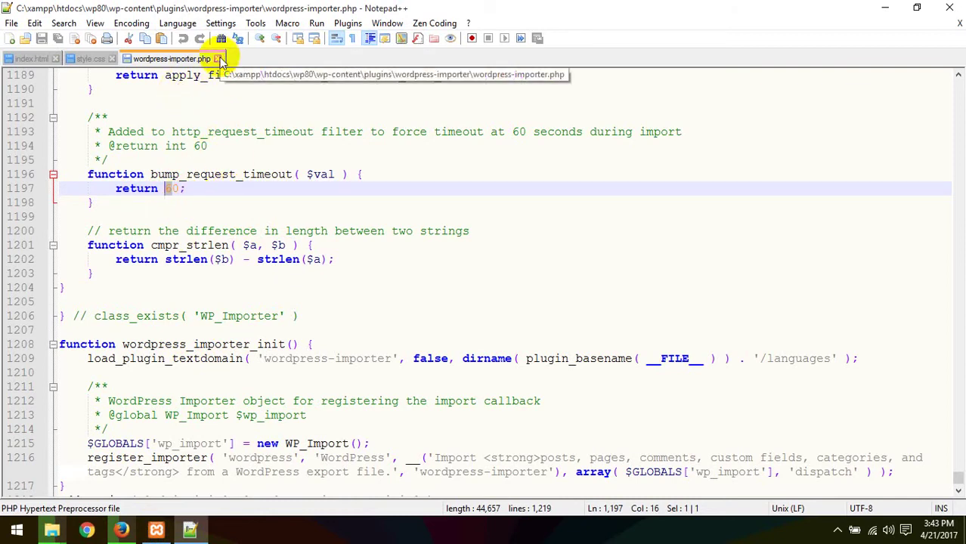
Step: Highlight the bump_request_timeout function without changing it, then return to the WordPress dashboard
{"action": "left_click", "coordinate": [185, 177]}
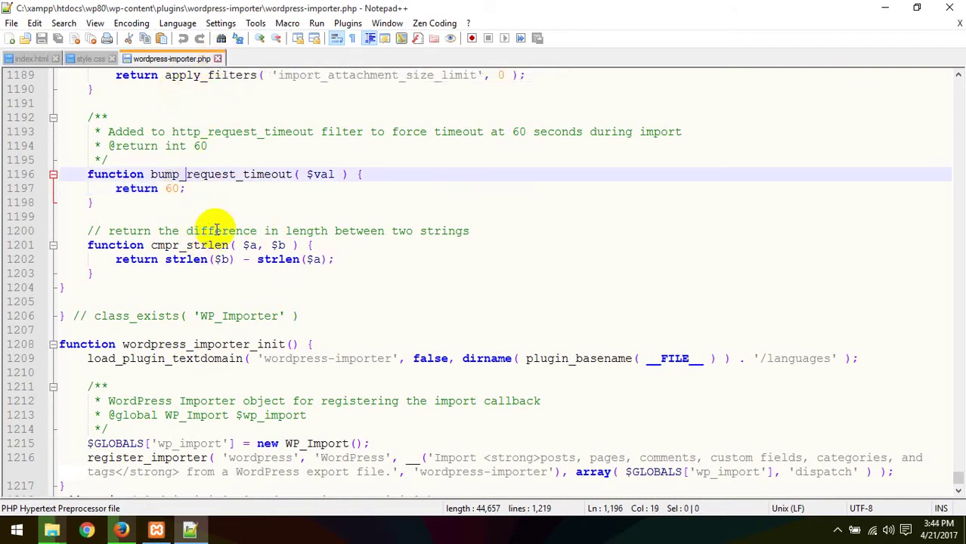
{"action": "left_click_drag", "start_coordinate": [84, 174], "coordinate": [114, 204]}
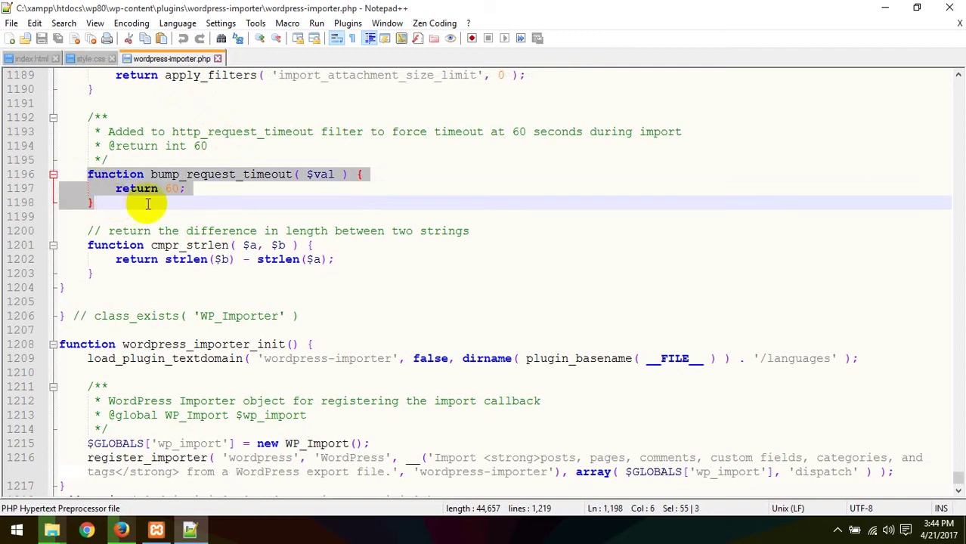
{"action": "left_click", "coordinate": [195, 205]}
{"action": "left_click_drag", "start_coordinate": [172, 187], "coordinate": [162, 179]}
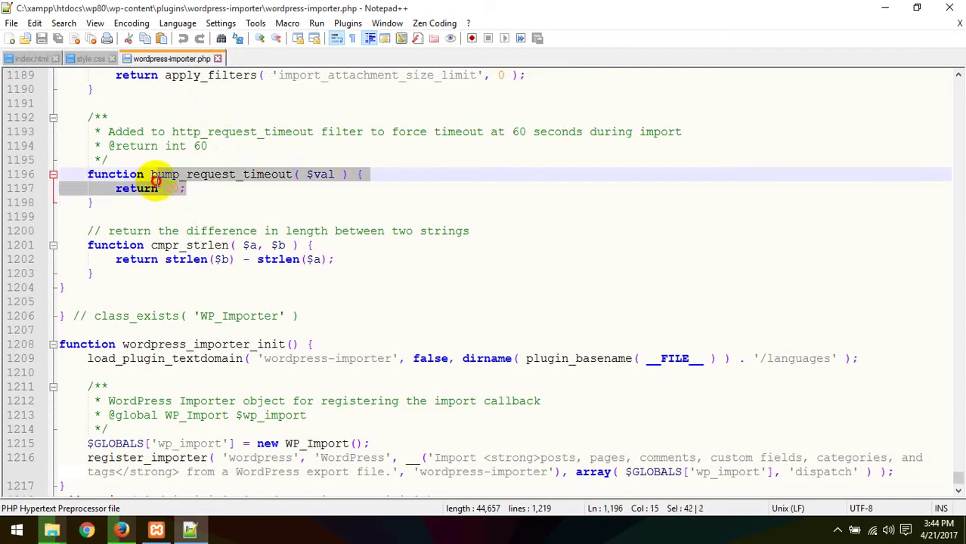
{"action": "left_click", "coordinate": [189, 206]}
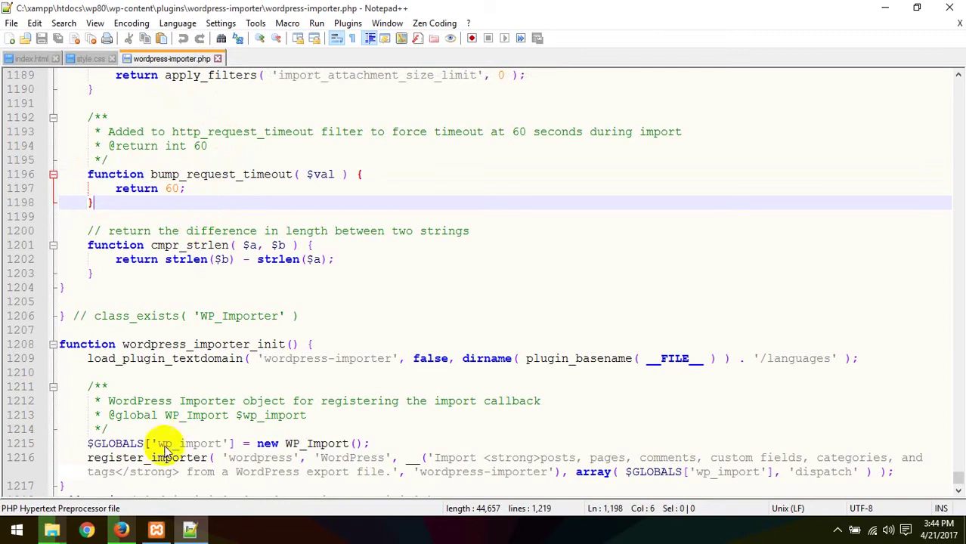
{"action": "left_click", "coordinate": [123, 529]}
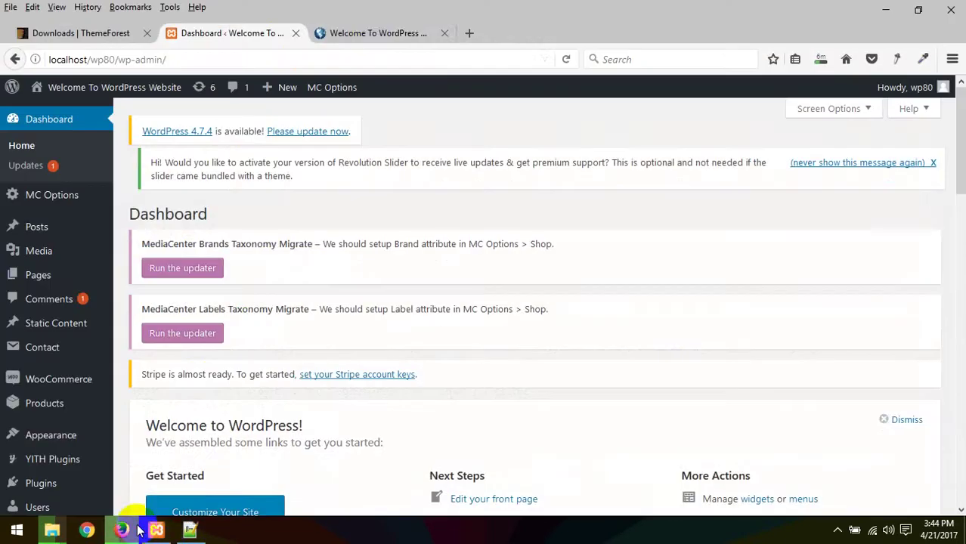
Step: View the media center storefront tab, scrolling down and back up
{"action": "left_click", "coordinate": [368, 33]}
{"action": "scroll", "coordinate": [213, 236], "scroll_direction": "down", "scroll_amount": 20}
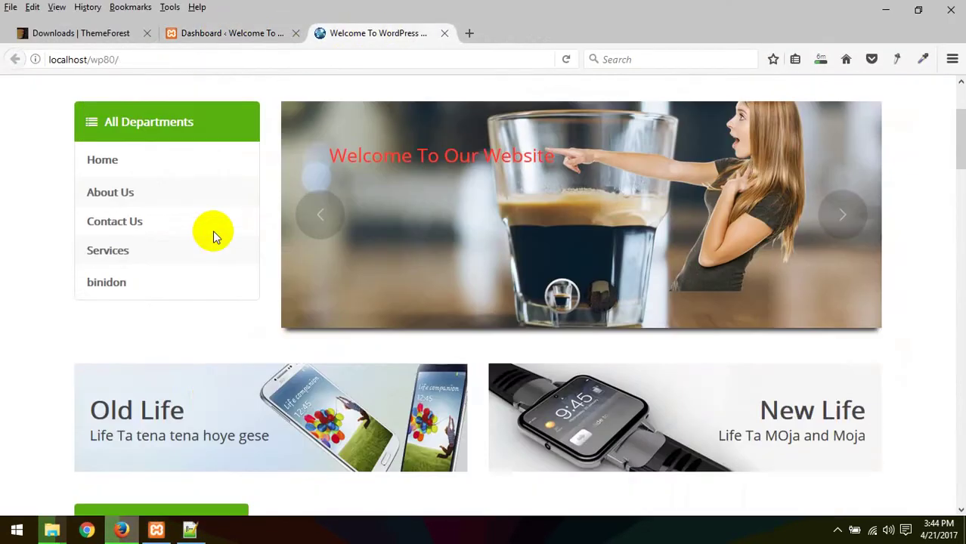
{"action": "scroll", "coordinate": [213, 231], "scroll_direction": "up", "scroll_amount": 20}
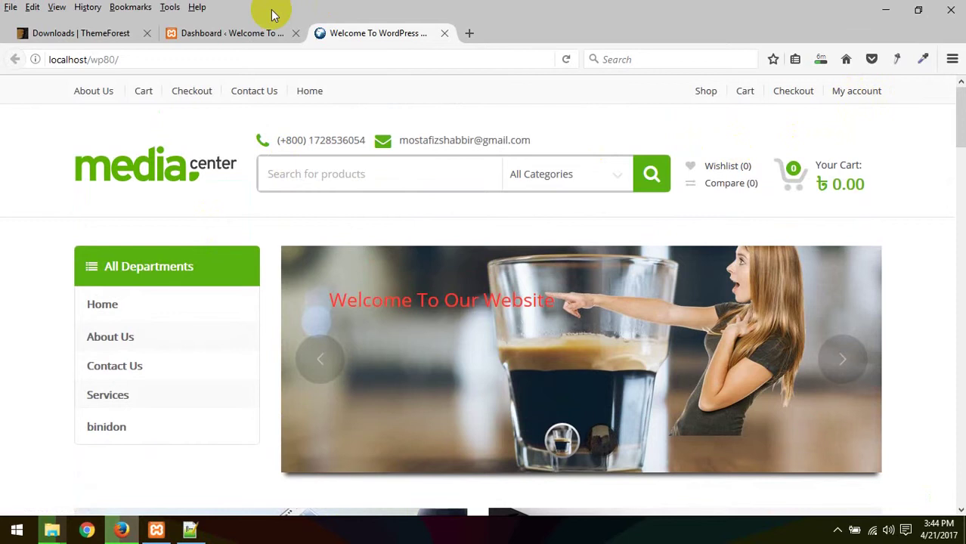
Step: Return to the admin Dashboard and choose Reset Site from the site-name menu
{"action": "left_click", "coordinate": [255, 32]}
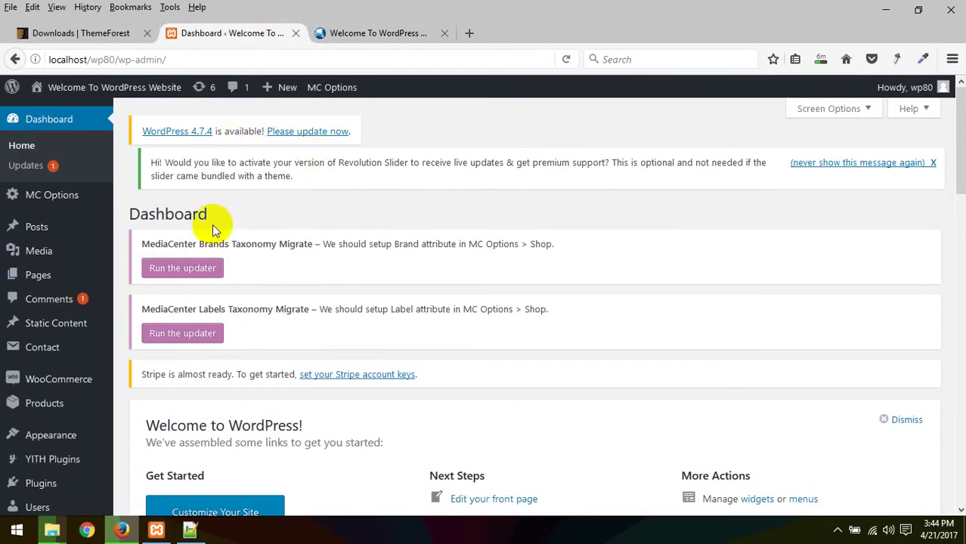
{"action": "scroll", "coordinate": [212, 224], "scroll_direction": "down", "scroll_amount": 5}
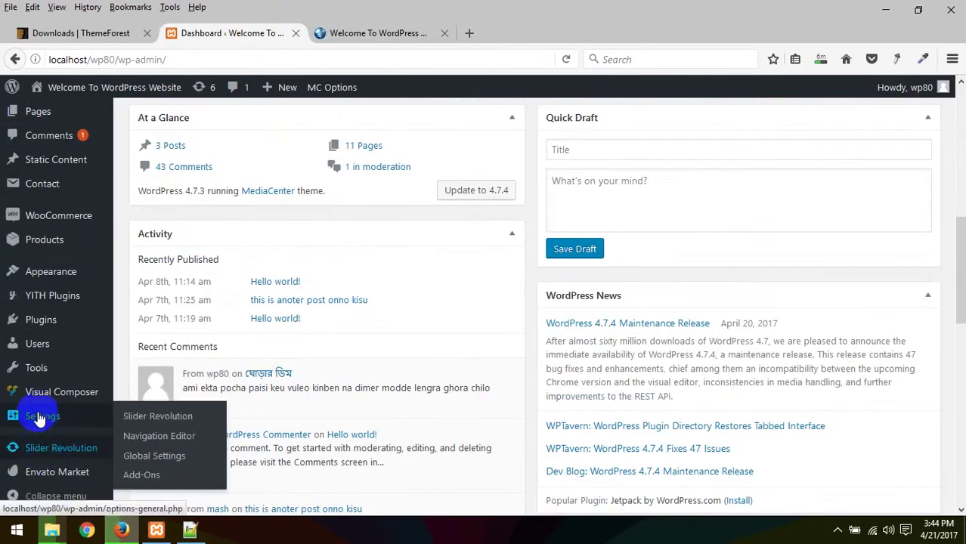
{"action": "scroll", "coordinate": [68, 238], "scroll_direction": "up", "scroll_amount": 5}
{"action": "mouse_move", "coordinate": [65, 90]}
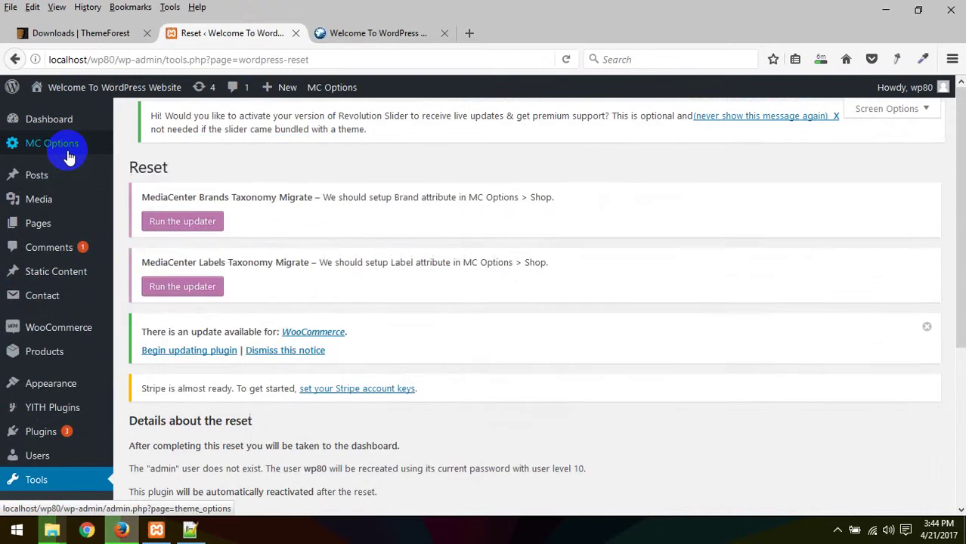
Step: Type 'res' into the reset confirmation field, then erase it without resetting
{"action": "scroll", "coordinate": [463, 384], "scroll_direction": "down", "scroll_amount": 3}
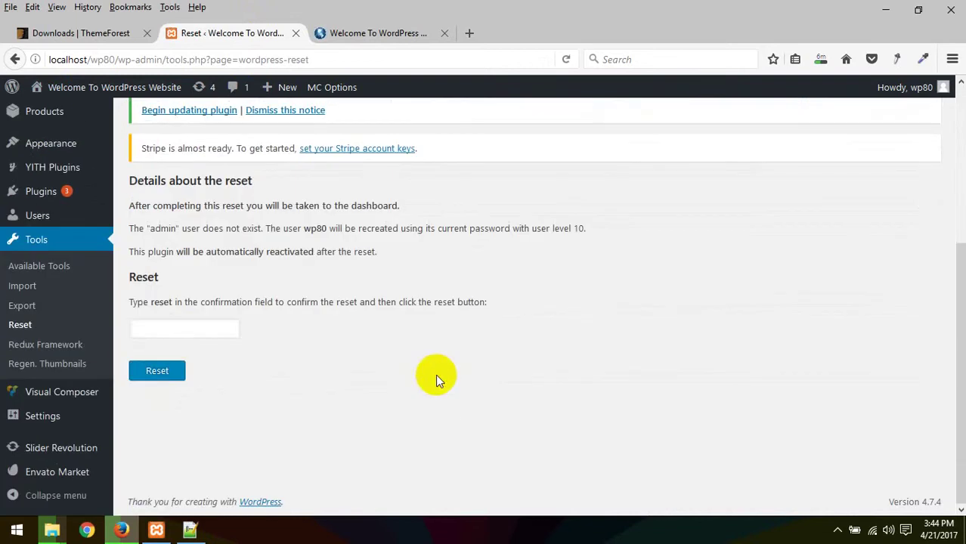
{"action": "left_click", "coordinate": [171, 334]}
{"action": "type", "text": "res"}
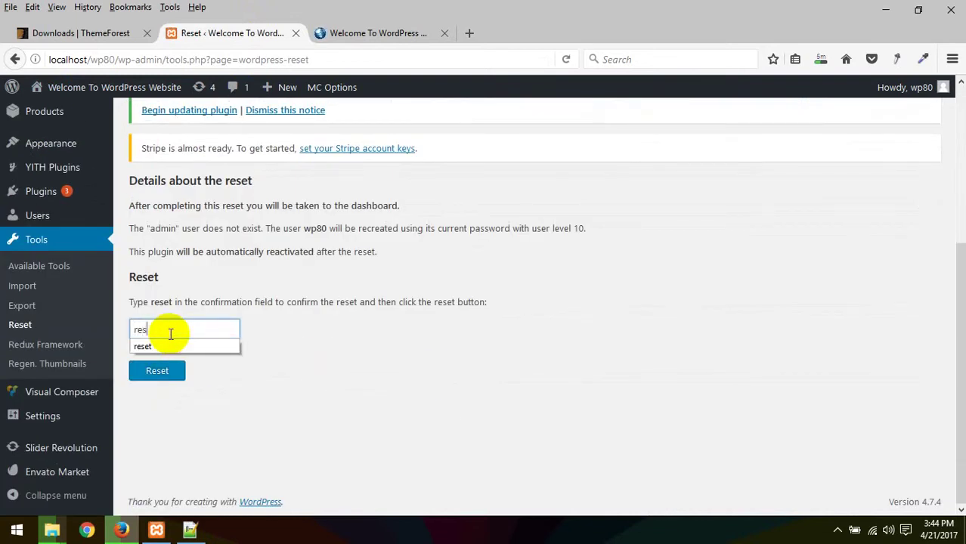
{"action": "key", "text": "BackSpace"}
{"action": "key", "text": "BackSpace"}
{"action": "key", "text": "BackSpace"}
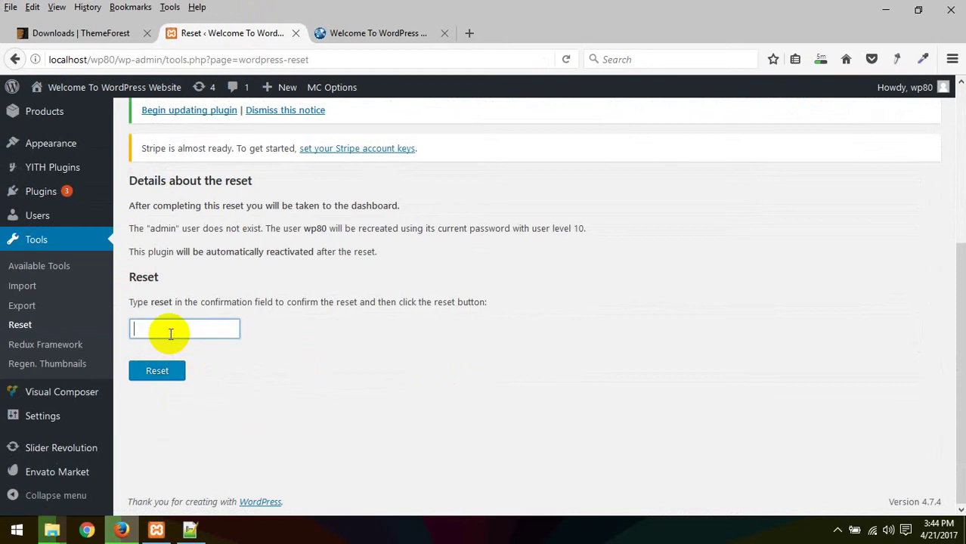
Step: Switch to the media center storefront at localhost/wp80/ and scroll through it
{"action": "left_click", "coordinate": [378, 33]}
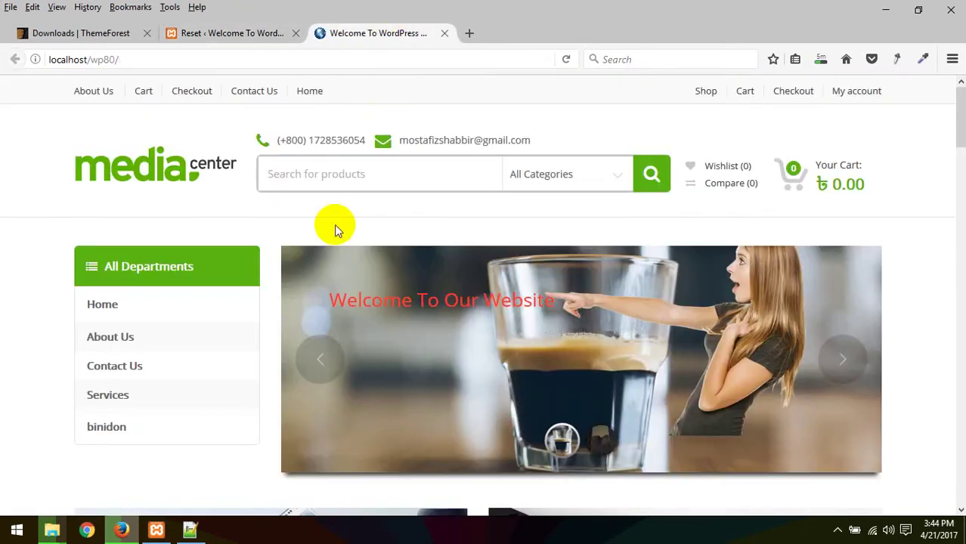
{"action": "scroll", "coordinate": [334, 225], "scroll_direction": "down", "scroll_amount": 10}
{"action": "scroll", "coordinate": [334, 238], "scroll_direction": "down", "scroll_amount": 10}
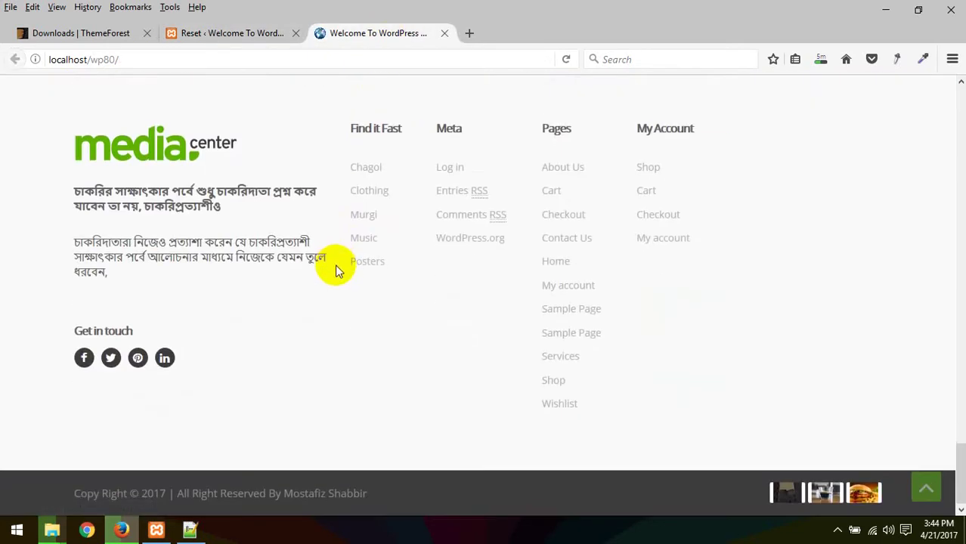
{"action": "scroll", "coordinate": [334, 265], "scroll_direction": "up", "scroll_amount": 8}
{"action": "scroll", "coordinate": [335, 264], "scroll_direction": "up", "scroll_amount": 10}
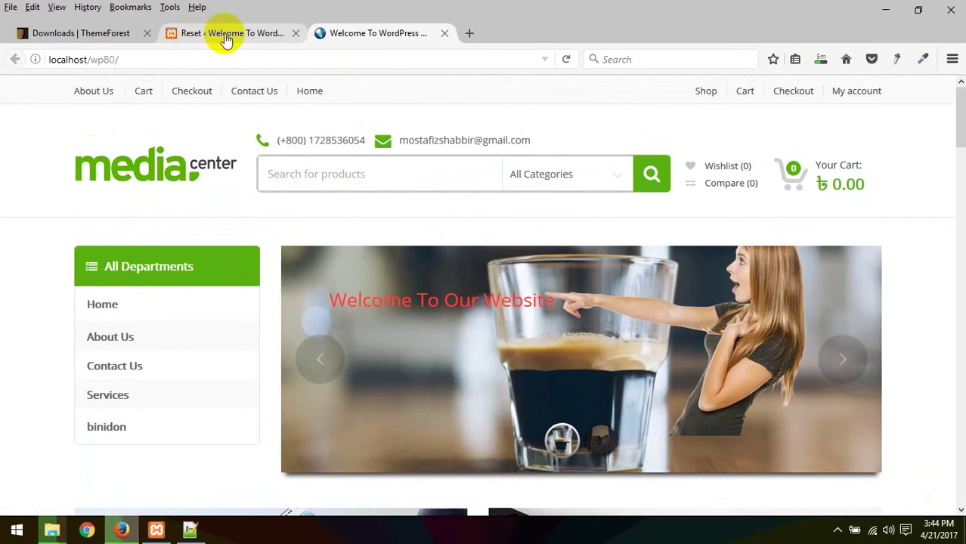
Step: Minimize and restore Firefox, scroll the storefront, then bring up File Explorer's window thumbnails
{"action": "left_click", "coordinate": [65, 533]}
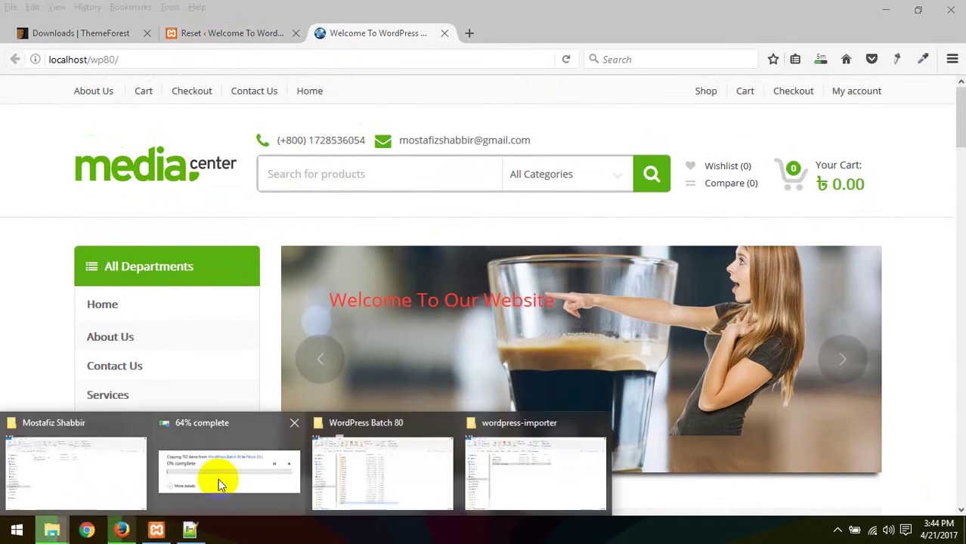
{"action": "left_click", "coordinate": [885, 9]}
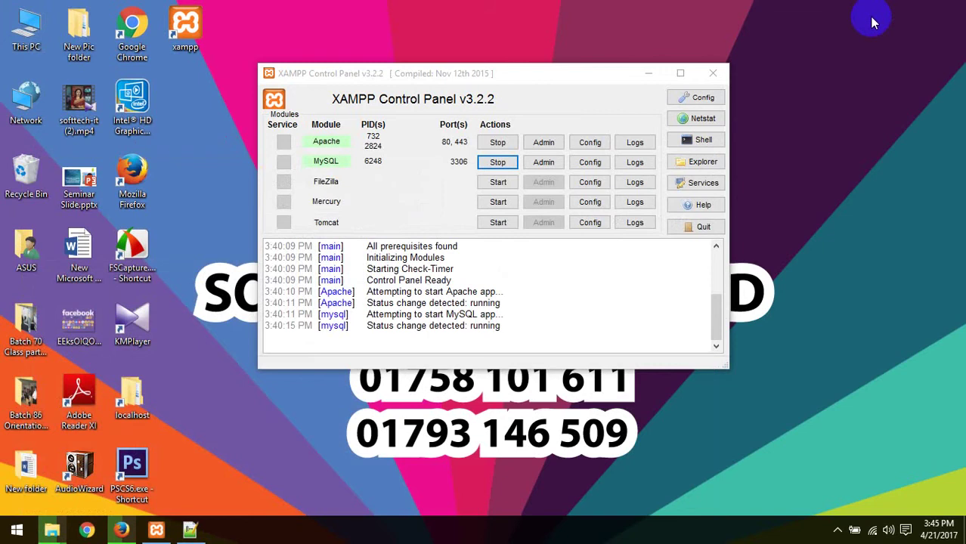
{"action": "left_click", "coordinate": [120, 531]}
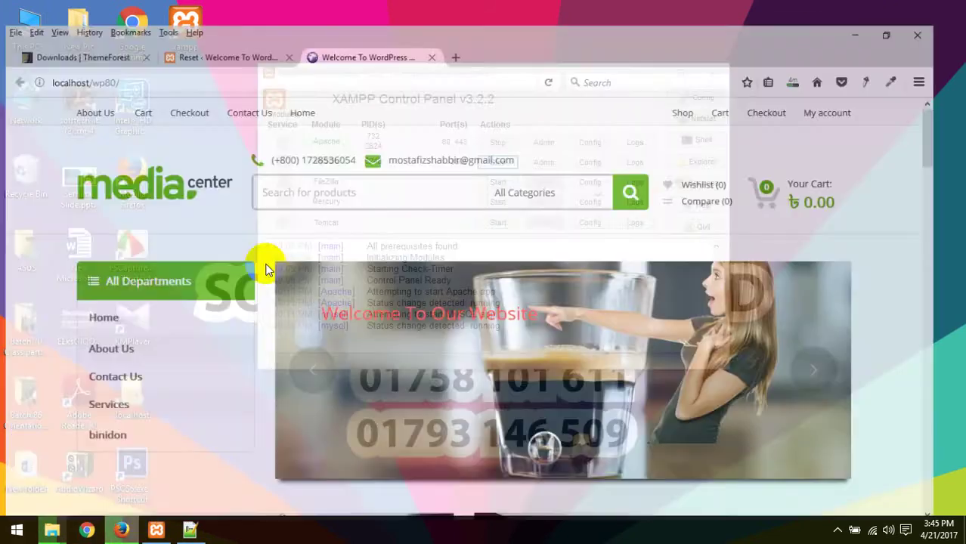
{"action": "scroll", "coordinate": [677, 194], "scroll_direction": "down", "scroll_amount": 15}
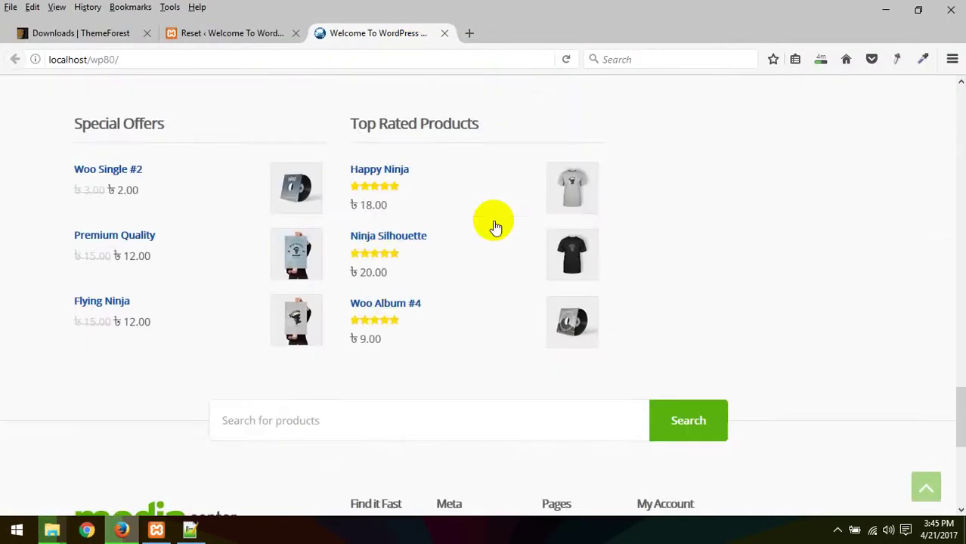
{"action": "scroll", "coordinate": [494, 222], "scroll_direction": "up", "scroll_amount": 2}
{"action": "scroll", "coordinate": [492, 222], "scroll_direction": "up", "scroll_amount": 15}
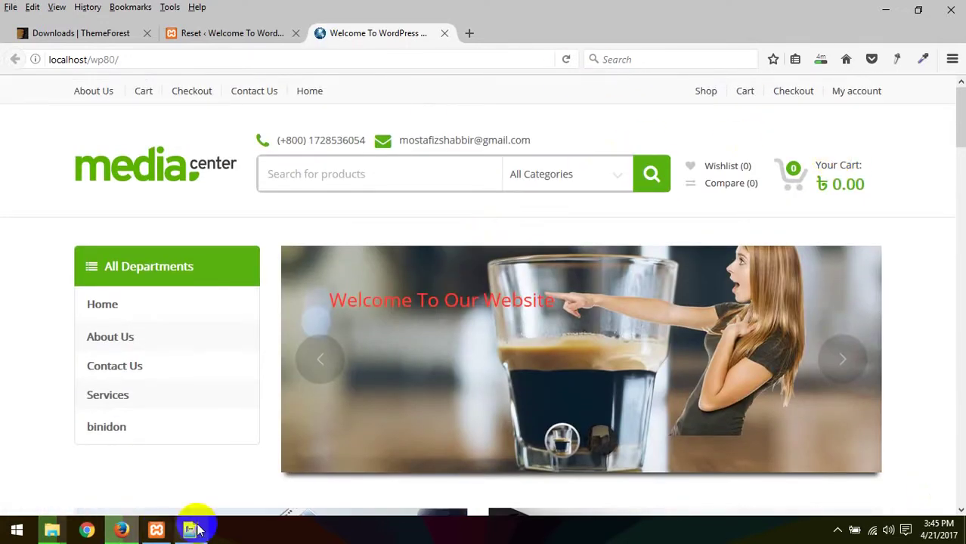
{"action": "left_click", "coordinate": [52, 530]}
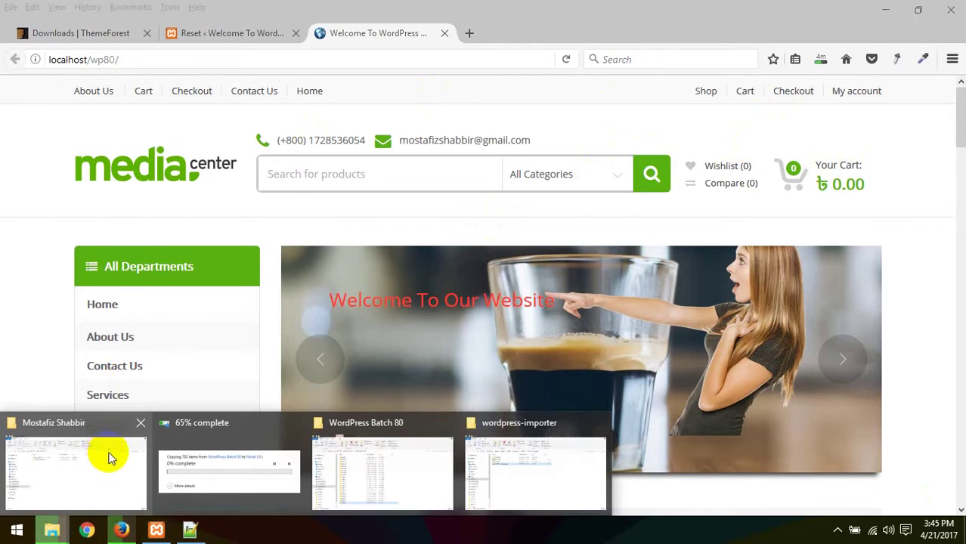
{"action": "mouse_move", "coordinate": [112, 459]}
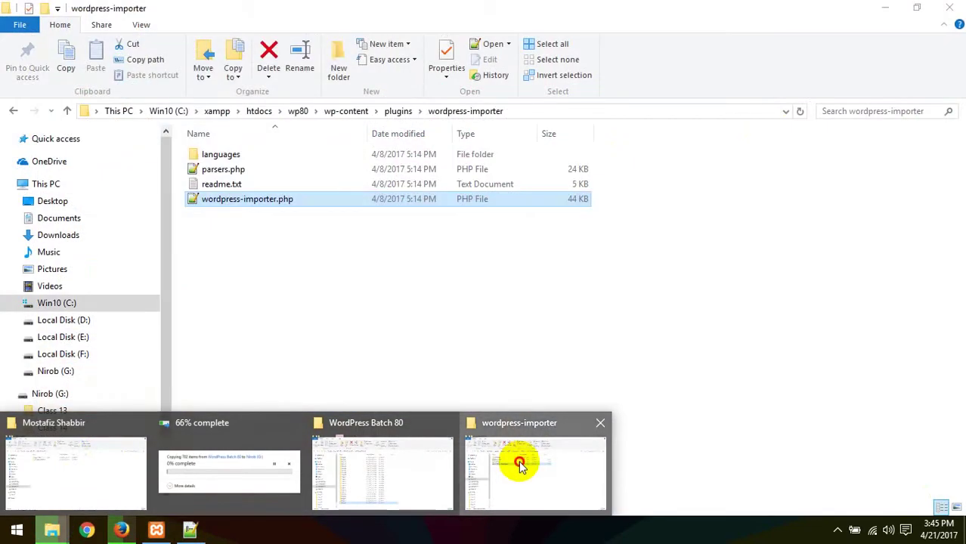
Step: Bring the wordpress-importer window forward and go back up to the wp80 folder
{"action": "left_click", "coordinate": [517, 460]}
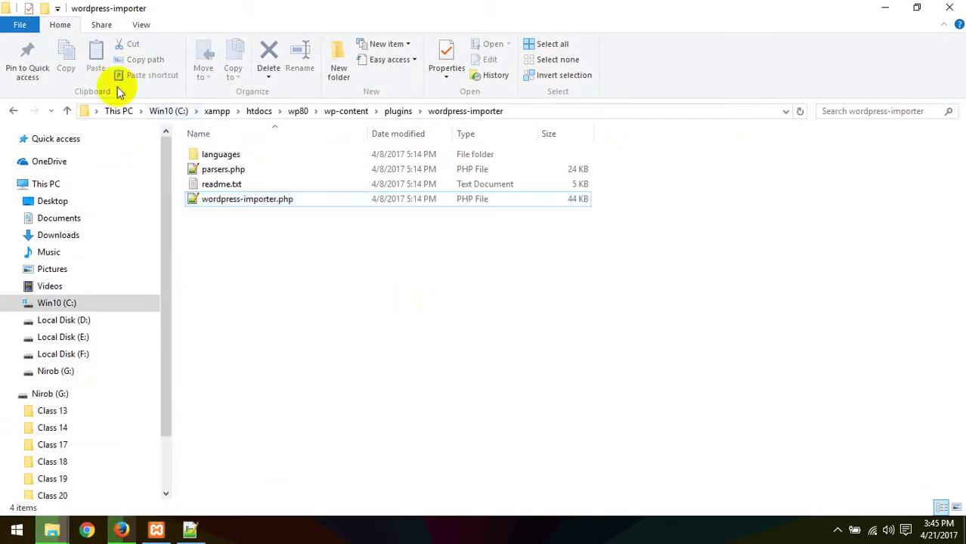
{"action": "left_click", "coordinate": [14, 114]}
{"action": "left_click", "coordinate": [13, 114]}
{"action": "left_click", "coordinate": [13, 114]}
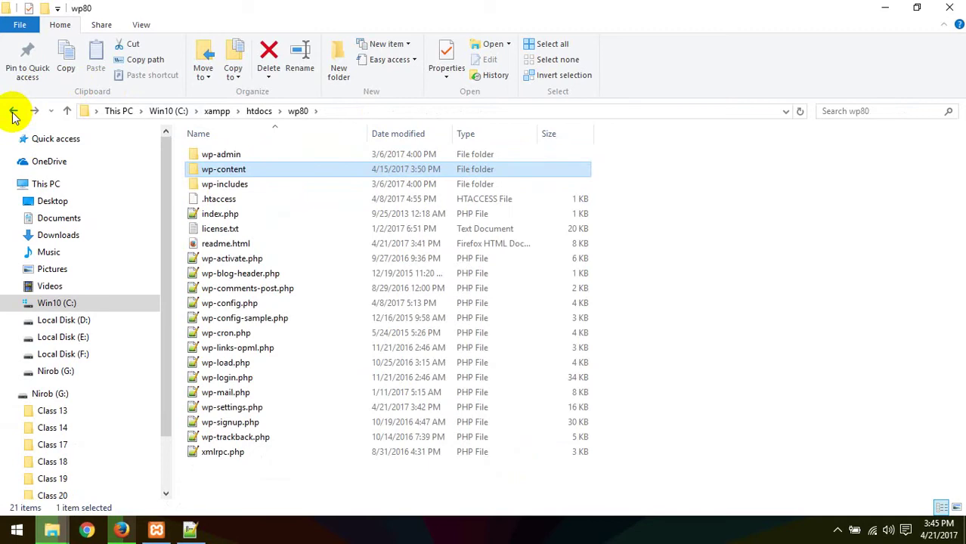
Step: Select all 21 items in wp80 and send them to a compressed zip, wp-content.zip
{"action": "left_click_drag", "start_coordinate": [247, 476], "coordinate": [270, 155]}
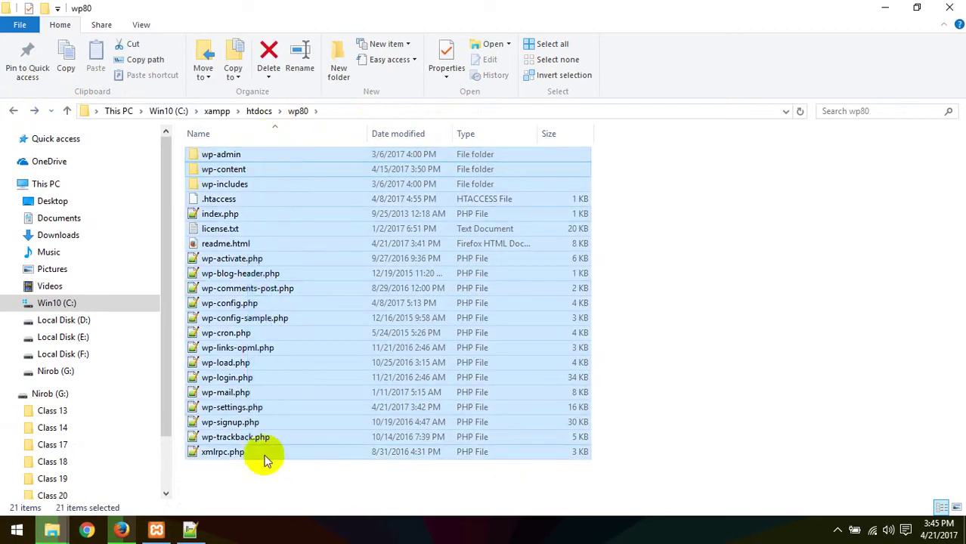
{"action": "left_click_drag", "start_coordinate": [262, 474], "coordinate": [274, 144]}
{"action": "right_click", "coordinate": [279, 169]}
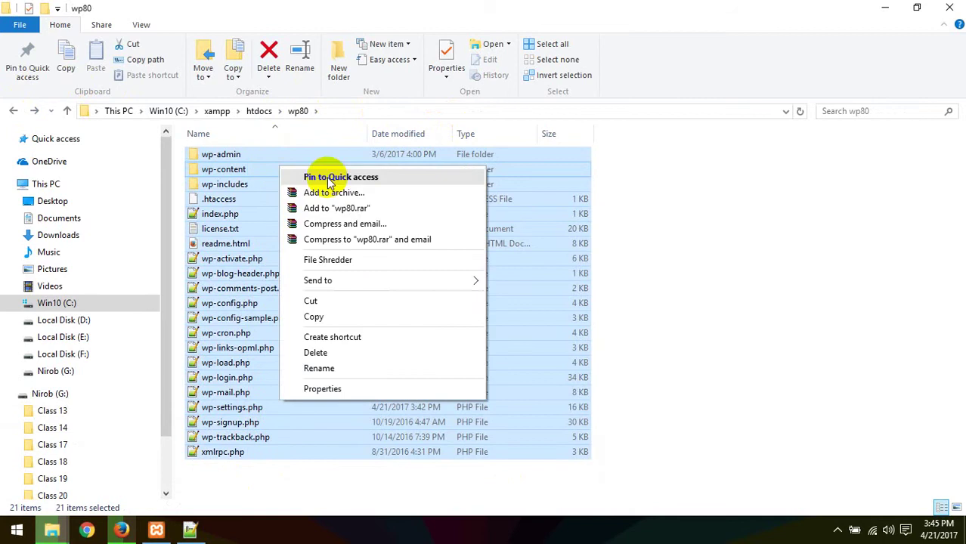
{"action": "mouse_move", "coordinate": [435, 280]}
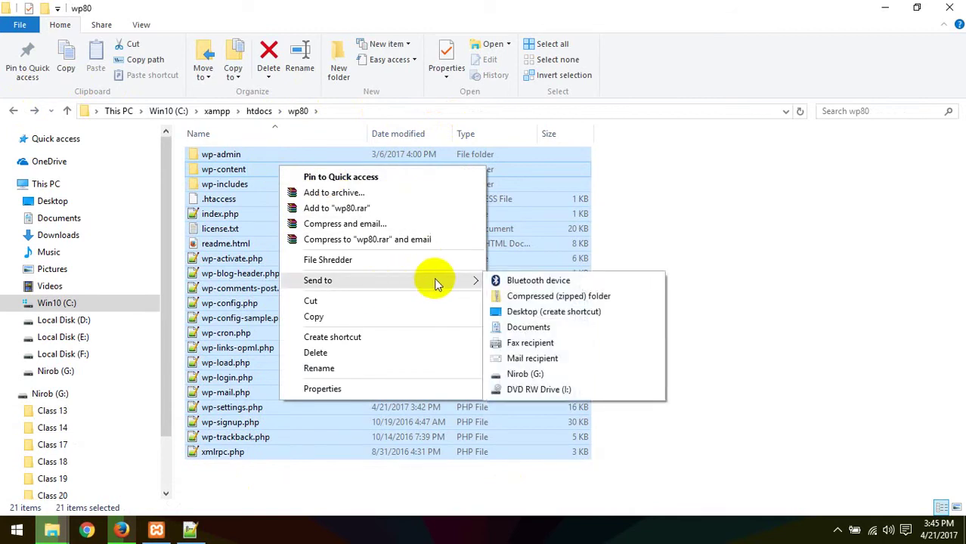
{"action": "left_click", "coordinate": [569, 298]}
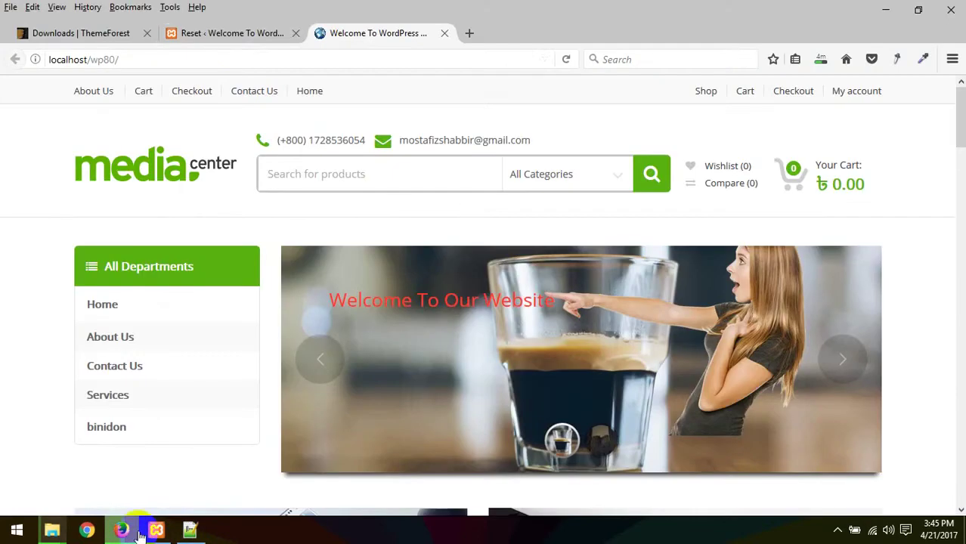
{"action": "left_click", "coordinate": [121, 530]}
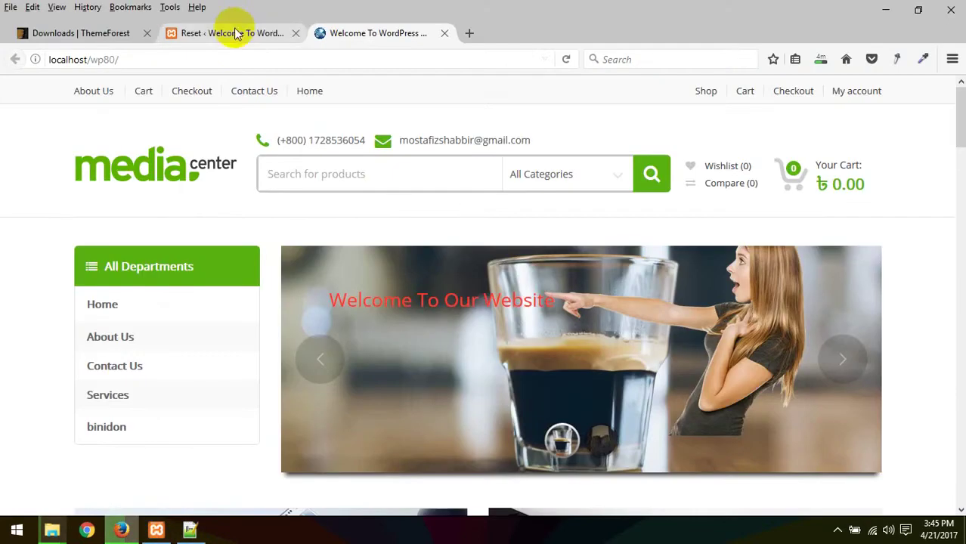
Step: Open a new tab and load localhost/phpmyadmin, using the localhost/ autofill
{"action": "left_click", "coordinate": [236, 34]}
{"action": "left_click", "coordinate": [469, 33]}
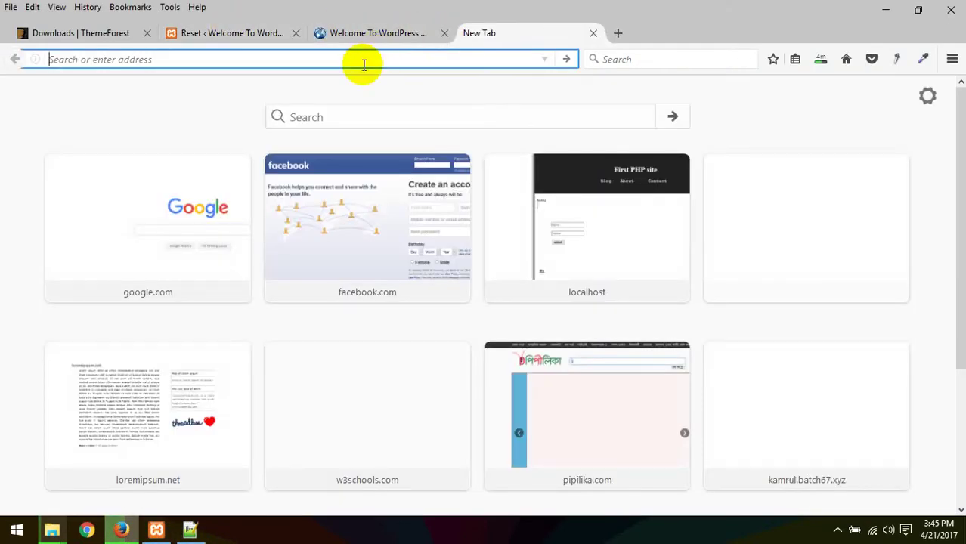
{"action": "type", "text": "l"}
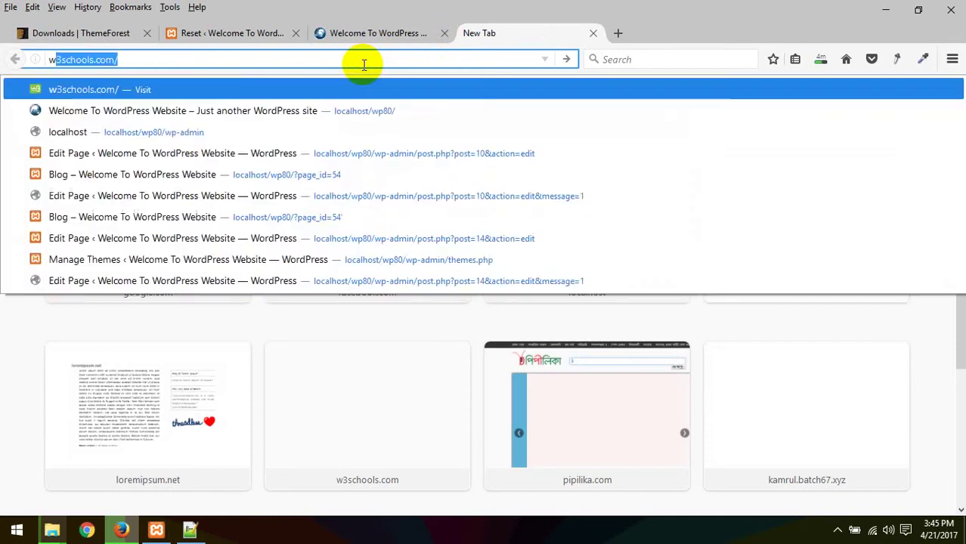
{"action": "key", "text": "BackSpace"}
{"action": "key", "text": "BackSpace"}
{"action": "type", "text": "wp"}
{"action": "key", "text": "BackSpace"}
{"action": "key", "text": "BackSpace"}
{"action": "type", "text": "l"}
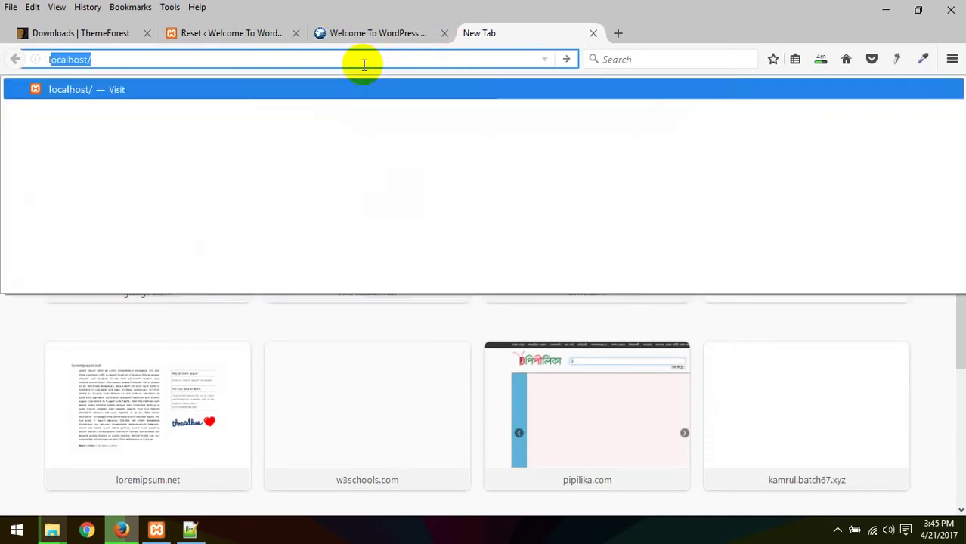
{"action": "key", "text": "Escape"}
{"action": "type", "text": "phpmyadmin"}
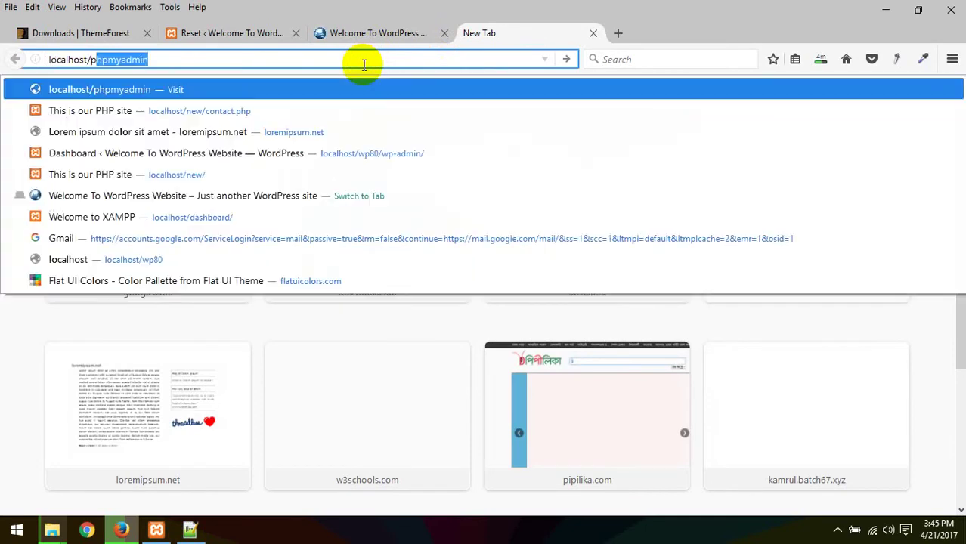
{"action": "key", "text": "Return"}
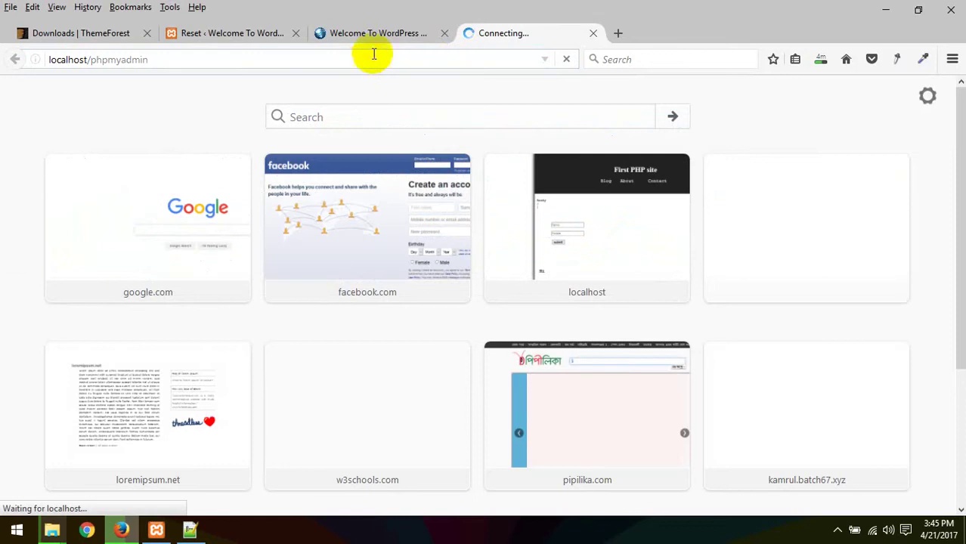
{"action": "left_click", "coordinate": [435, 33]}
{"action": "left_click", "coordinate": [543, 34]}
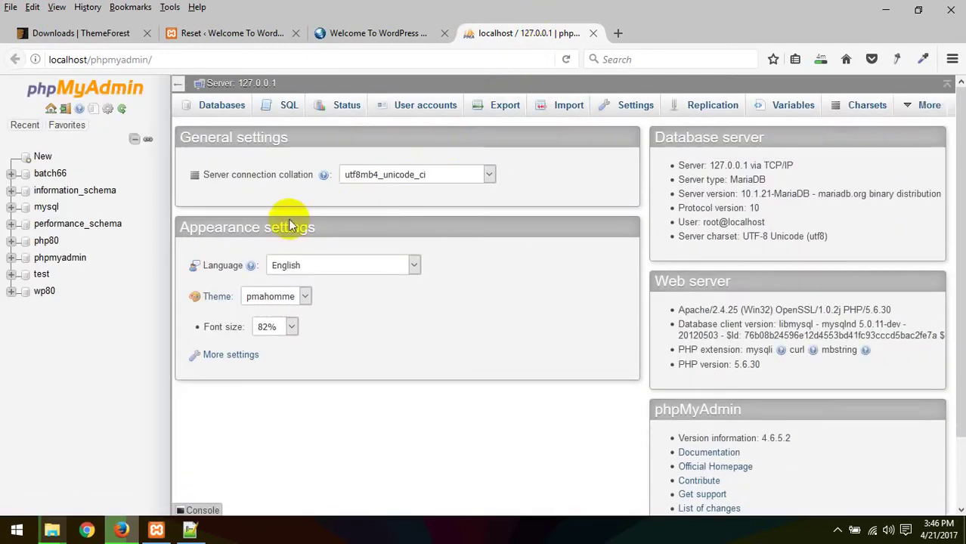
Step: Select the wp80 database, run a quick SQL export, and save wp80.sql
{"action": "left_click", "coordinate": [46, 242]}
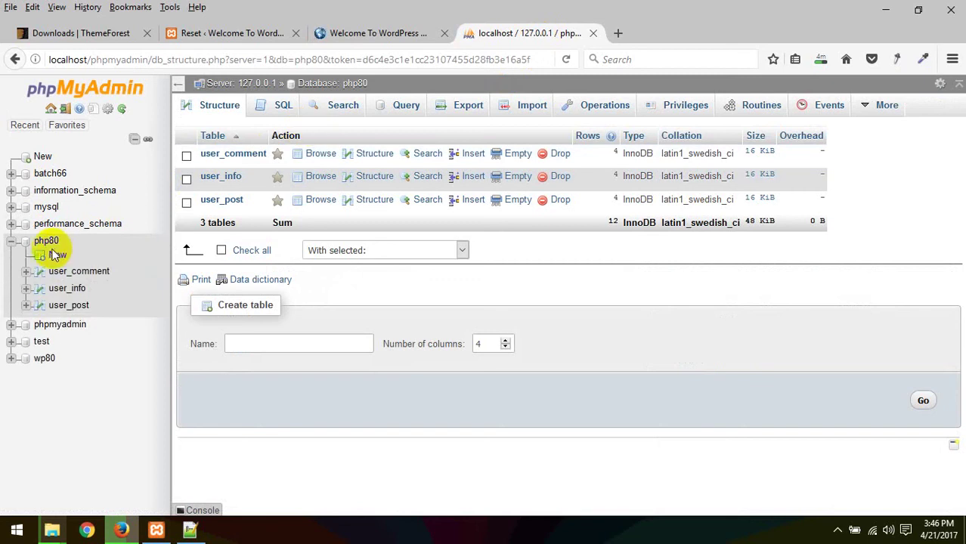
{"action": "left_click", "coordinate": [43, 360]}
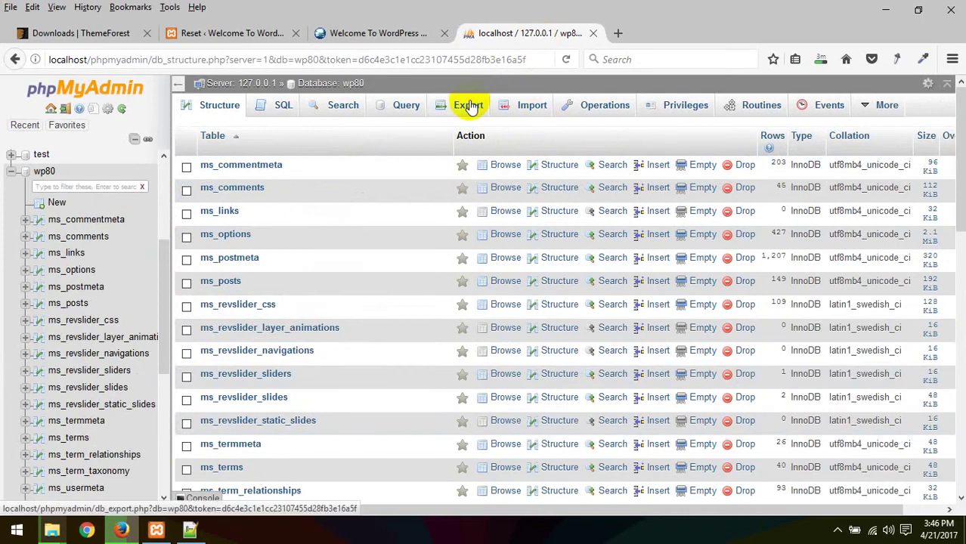
{"action": "left_click", "coordinate": [468, 105]}
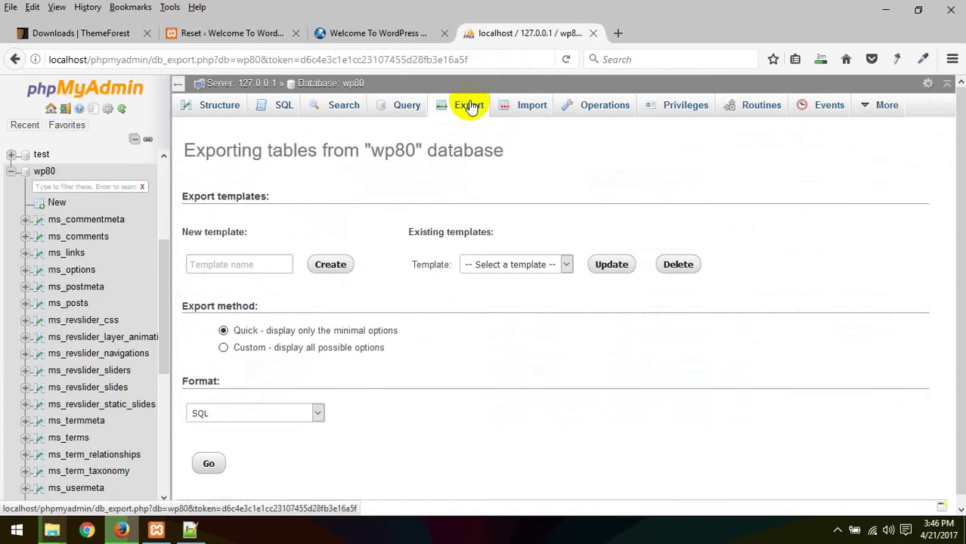
{"action": "left_click", "coordinate": [208, 466]}
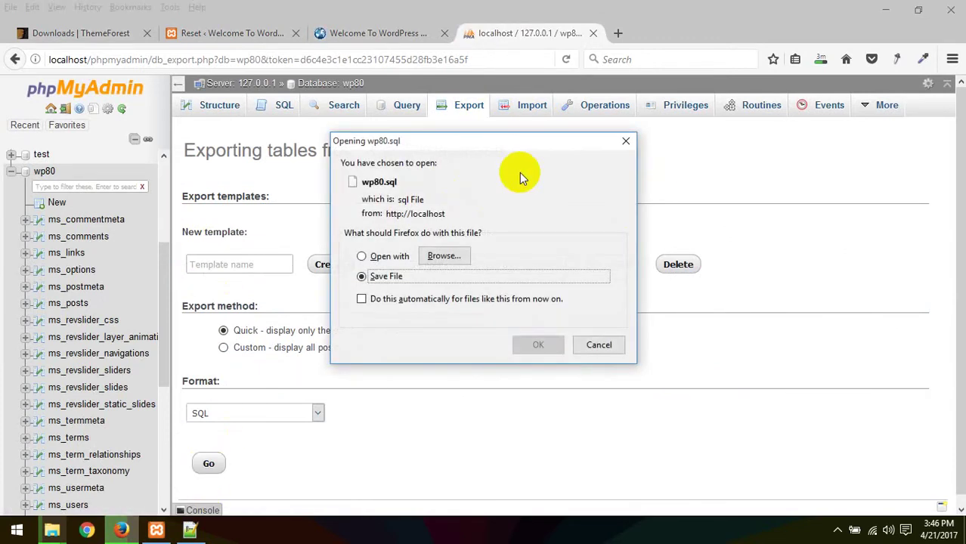
{"action": "left_click", "coordinate": [538, 345]}
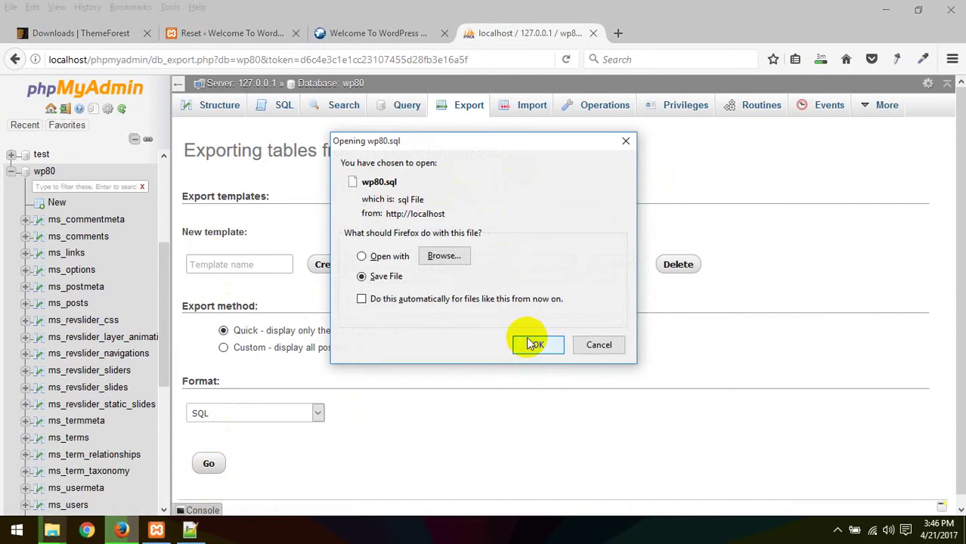
{"action": "left_click", "coordinate": [825, 59]}
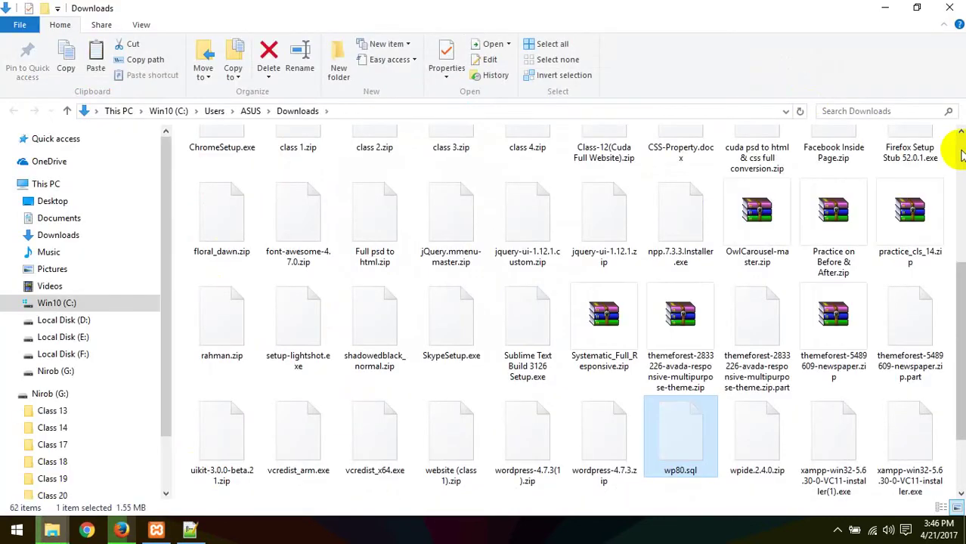
Step: Paste wp80.sql into the xampp\htdocs\wp80 folder, then return to the phpMyAdmin export page
{"action": "mouse_move", "coordinate": [67, 529]}
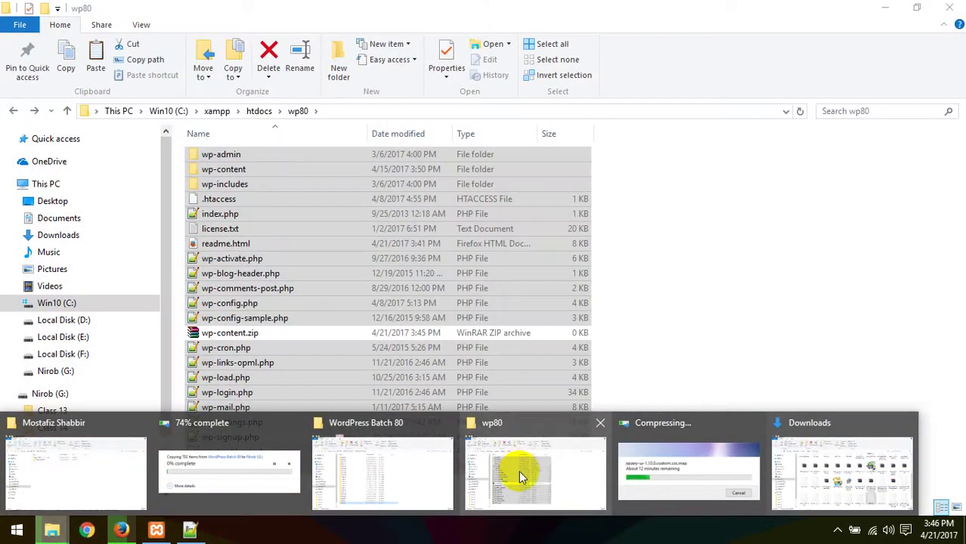
{"action": "left_click", "coordinate": [518, 471]}
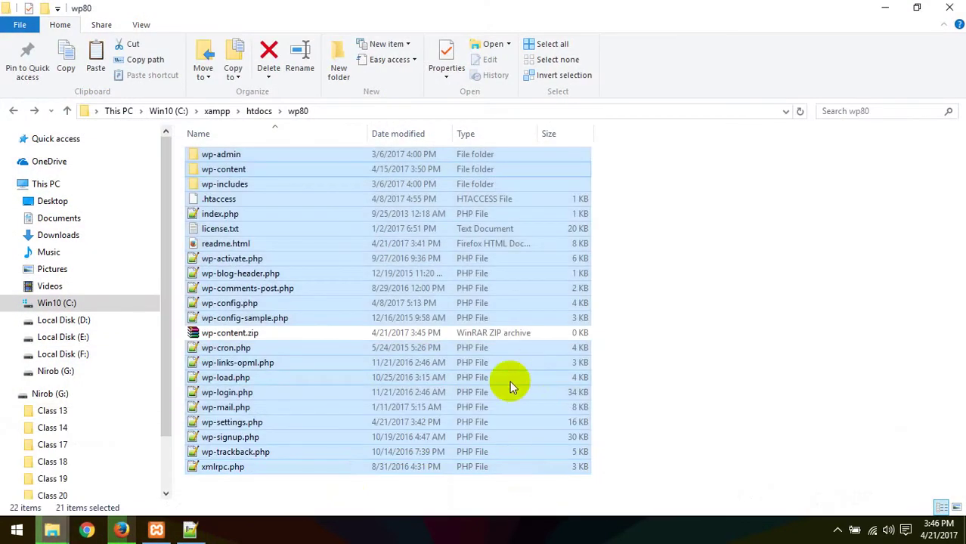
{"action": "left_click", "coordinate": [257, 495]}
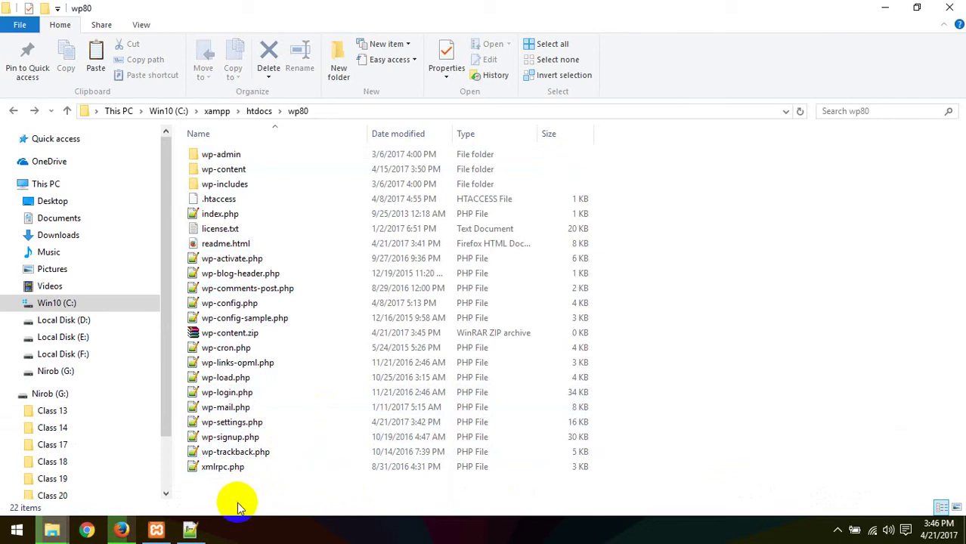
{"action": "key", "text": "ctrl+v"}
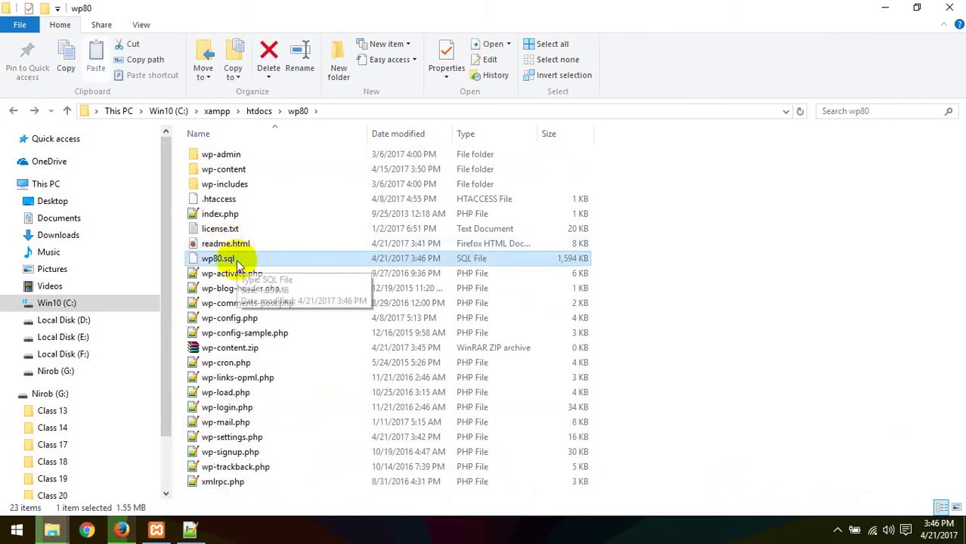
{"action": "mouse_move", "coordinate": [114, 533]}
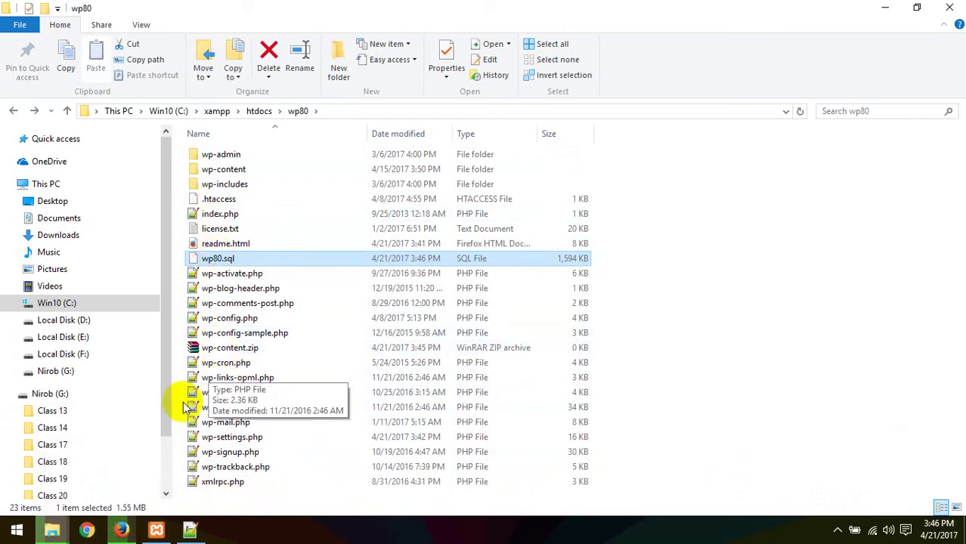
{"action": "left_click", "coordinate": [121, 532]}
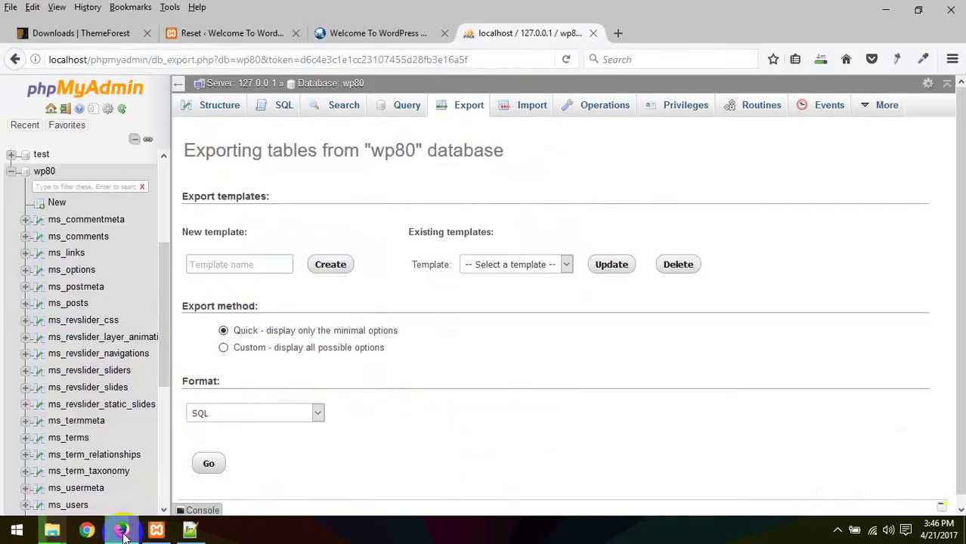
Step: Close phpMyAdmin and reset the WordPress database to defaults, confirming with 'reset'
{"action": "left_click", "coordinate": [593, 33]}
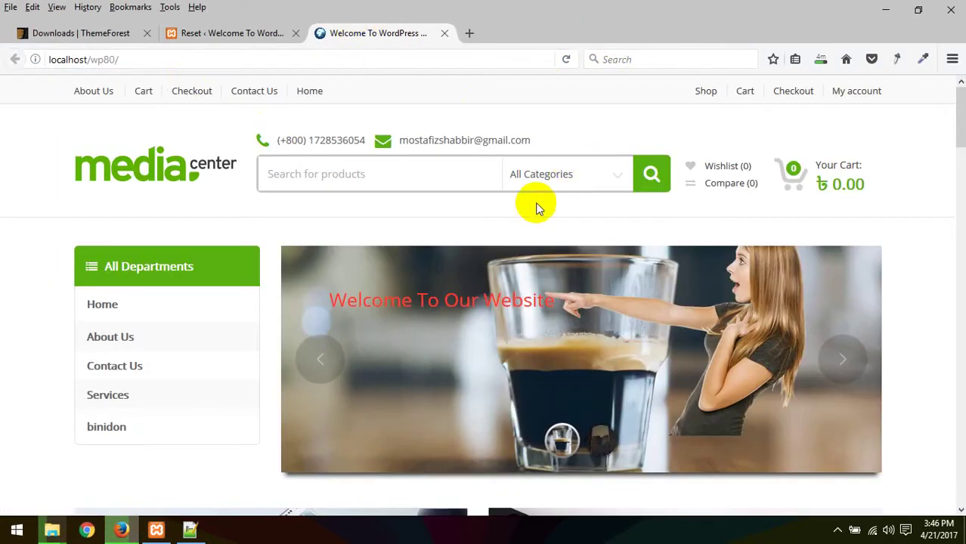
{"action": "scroll", "coordinate": [453, 234], "scroll_direction": "down", "scroll_amount": 5}
{"action": "scroll", "coordinate": [453, 240], "scroll_direction": "up", "scroll_amount": 5}
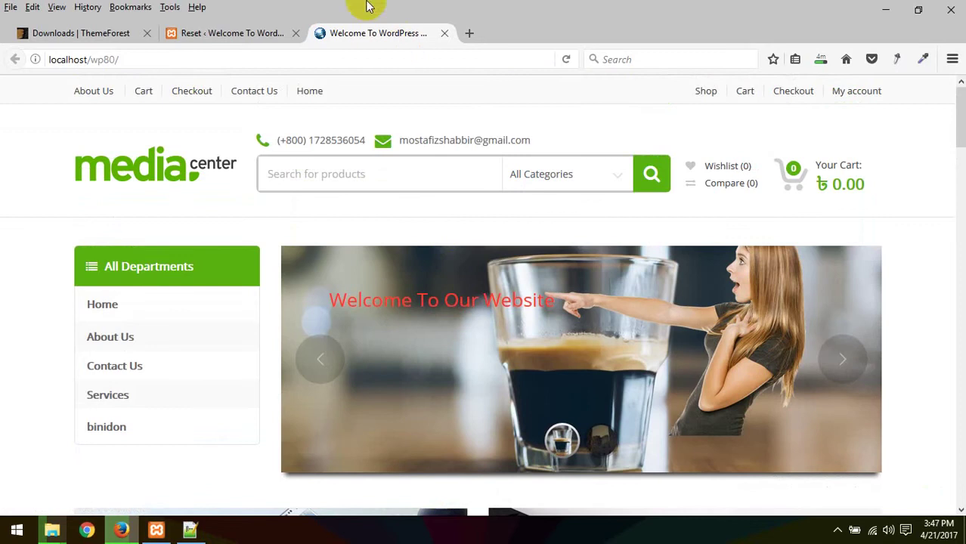
{"action": "left_click", "coordinate": [239, 33]}
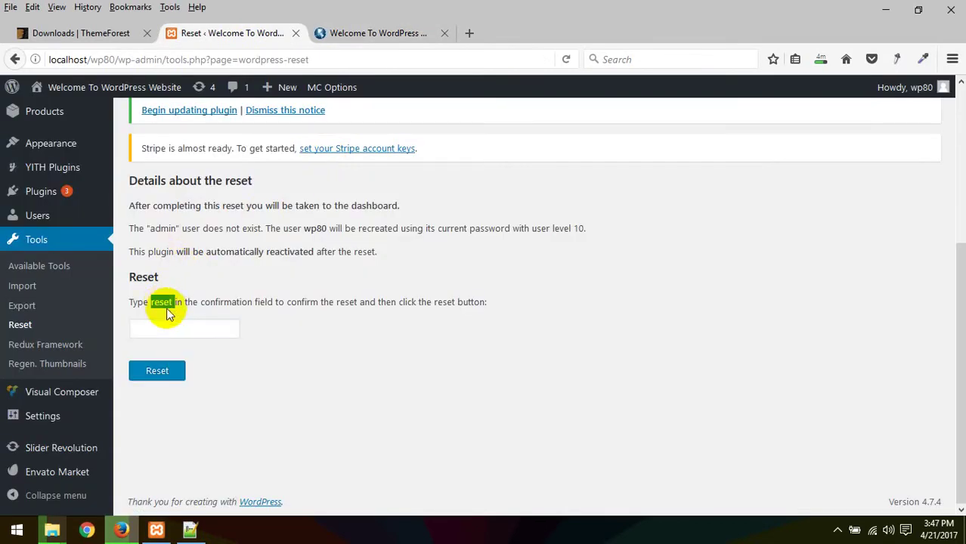
{"action": "left_click", "coordinate": [158, 329]}
{"action": "type", "text": "reset"}
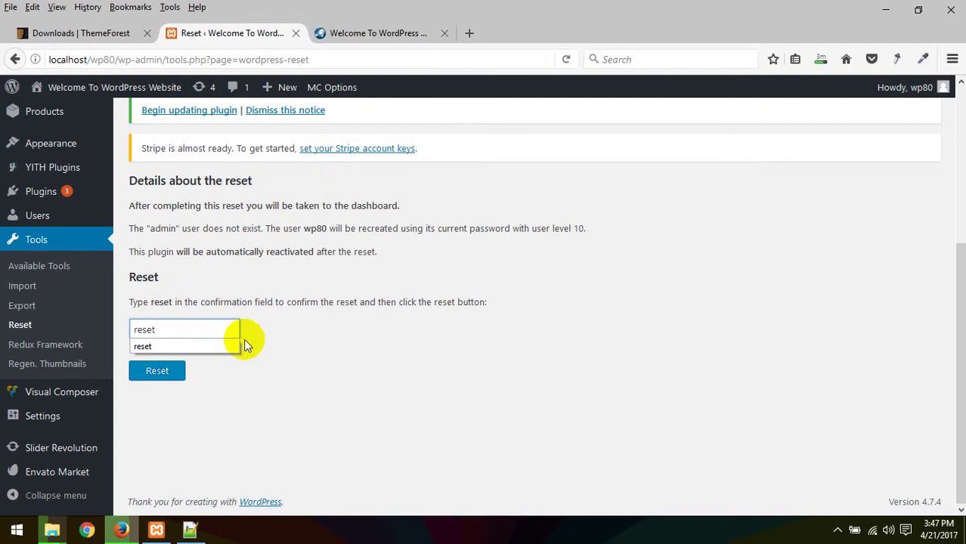
{"action": "left_click", "coordinate": [157, 370]}
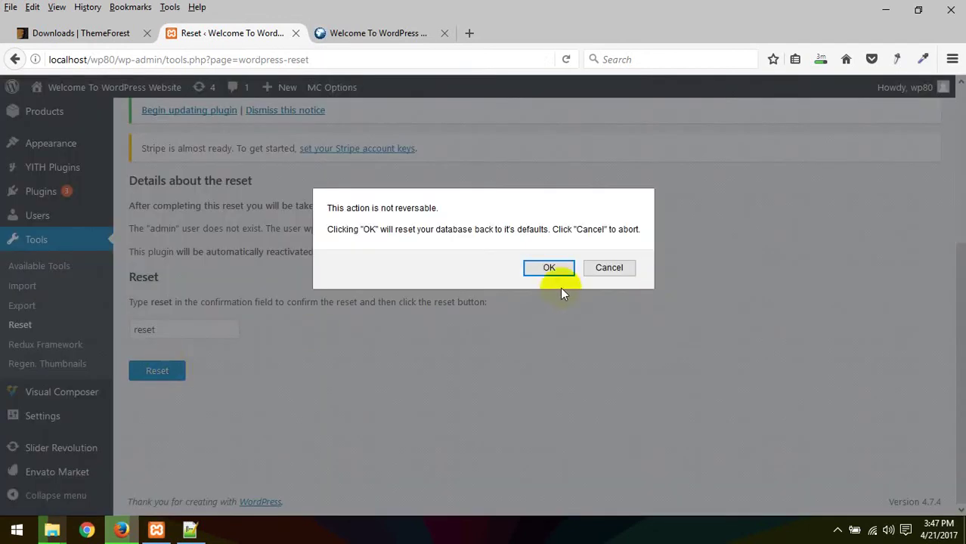
{"action": "left_click", "coordinate": [550, 269]}
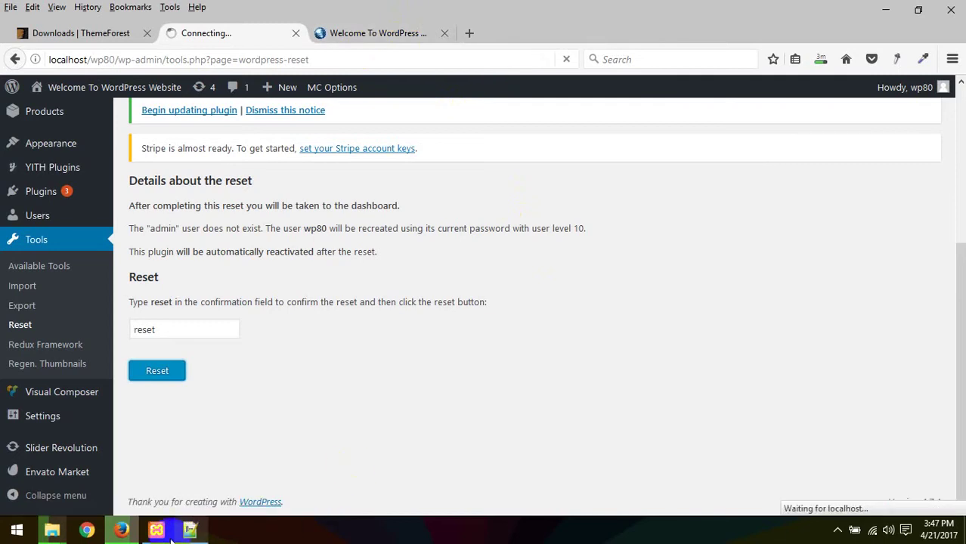
Step: Check the zip compression progress, then return to the WordPress page as the reset completes
{"action": "left_click", "coordinate": [123, 529]}
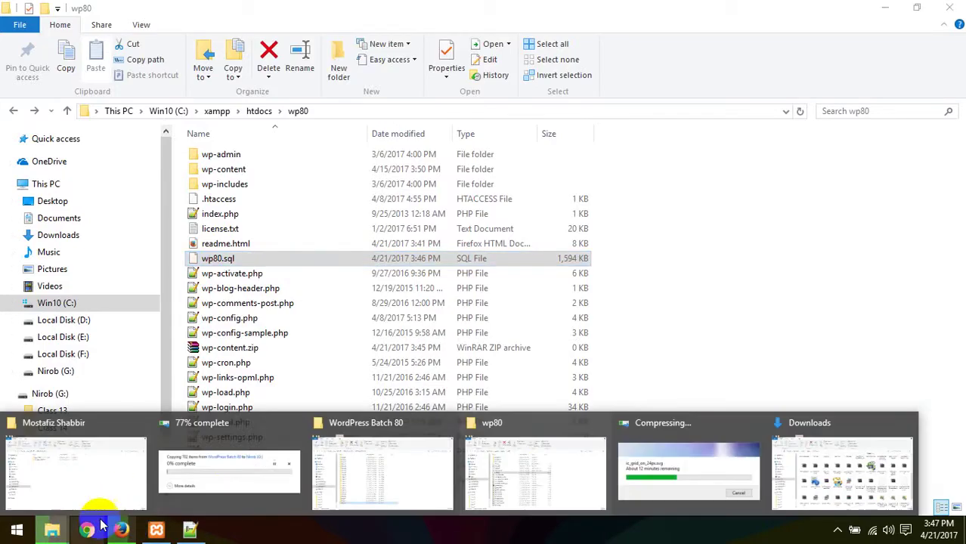
{"action": "left_click", "coordinate": [680, 464]}
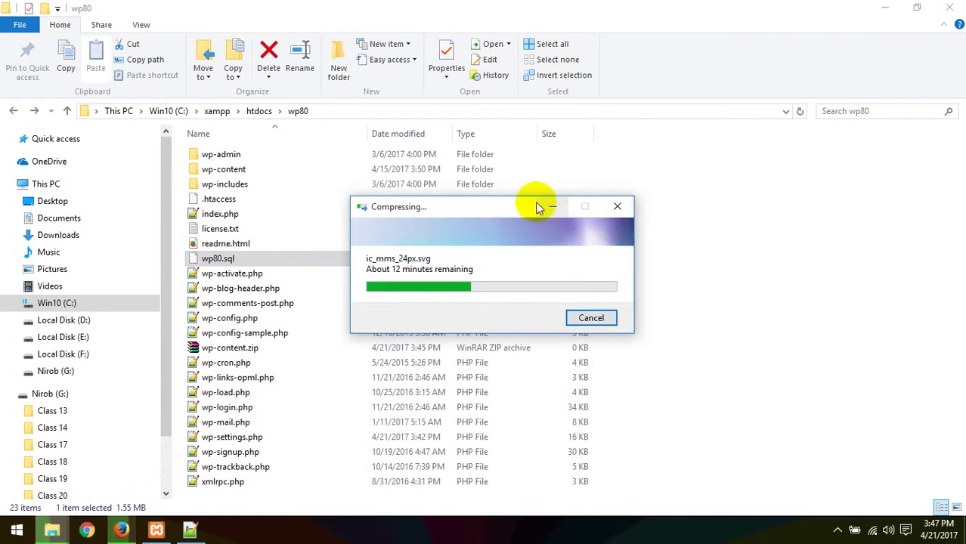
{"action": "left_click", "coordinate": [121, 529]}
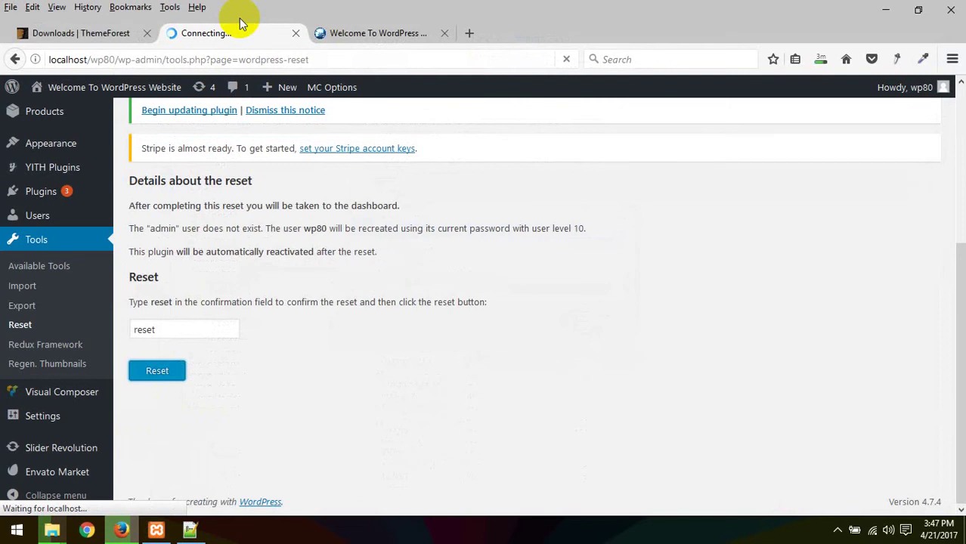
{"action": "left_click", "coordinate": [351, 35]}
{"action": "left_click", "coordinate": [223, 37]}
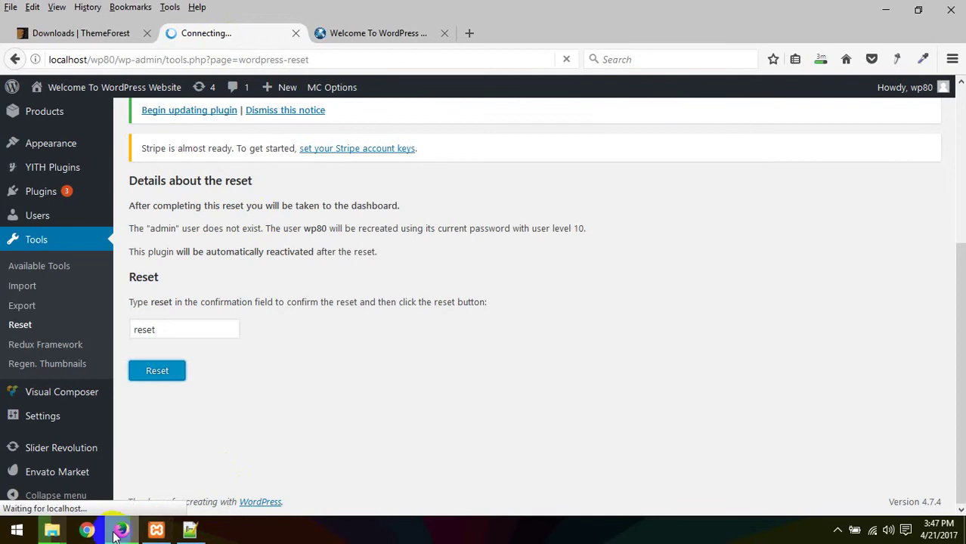
Step: Bring the compression and file copy windows forward, minimize the copy window and move compression aside
{"action": "mouse_move", "coordinate": [51, 531]}
{"action": "left_click", "coordinate": [707, 461]}
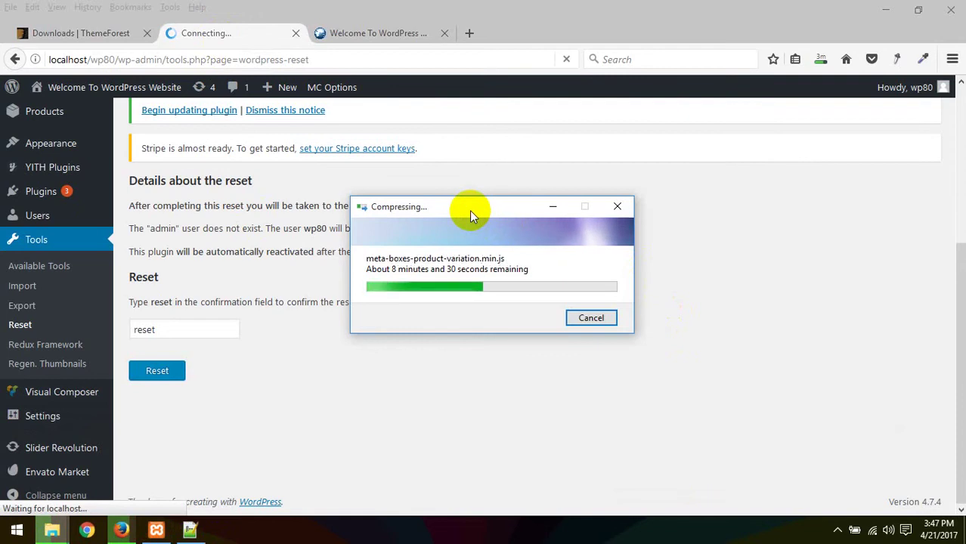
{"action": "left_click", "coordinate": [53, 532]}
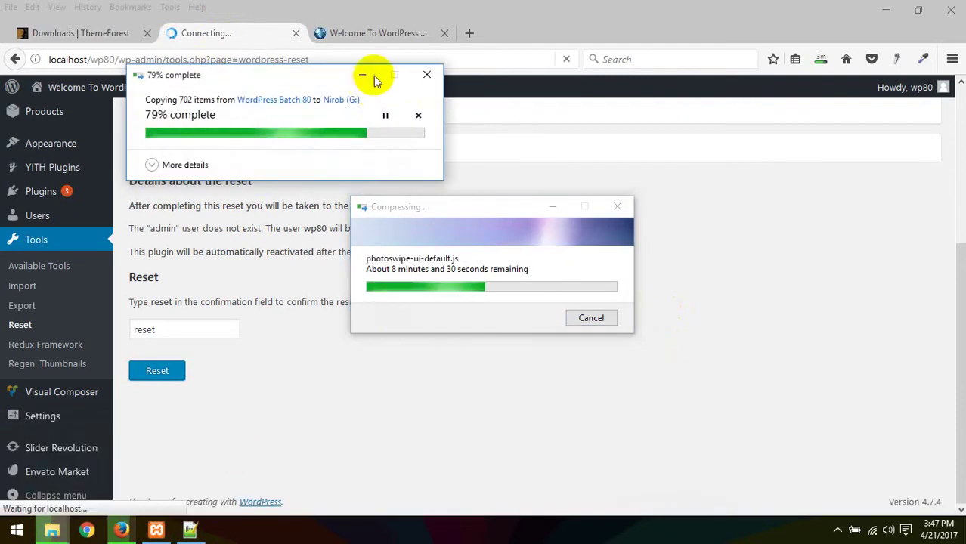
{"action": "left_click", "coordinate": [371, 73]}
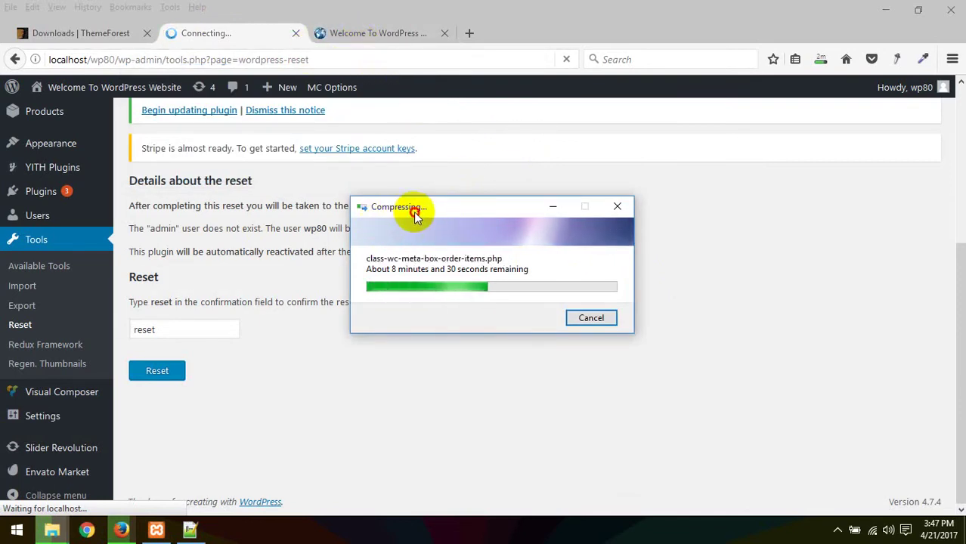
{"action": "left_click_drag", "start_coordinate": [414, 209], "coordinate": [556, 179]}
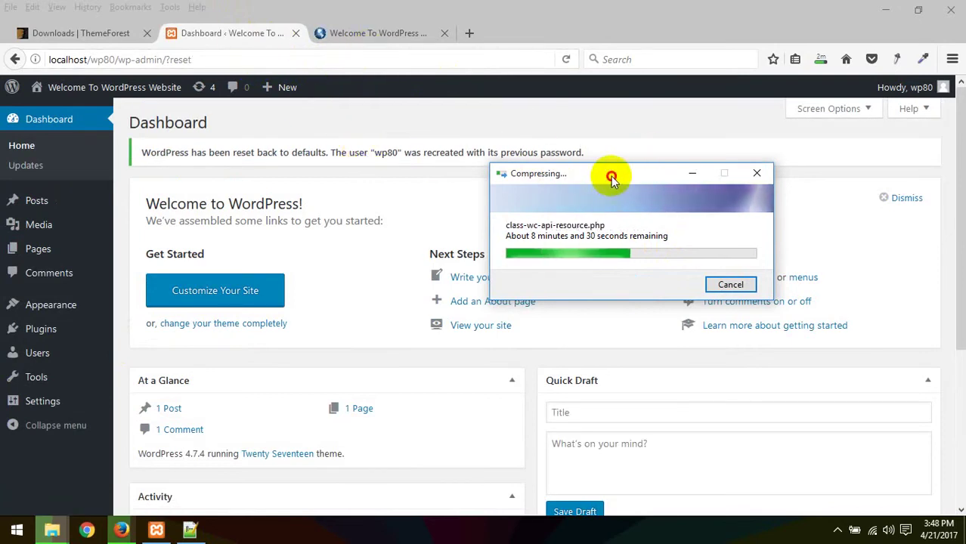
Step: Reload the localhost/wp80 front page to show Twenty Seventeen, then check the downloads list
{"action": "left_click", "coordinate": [348, 39]}
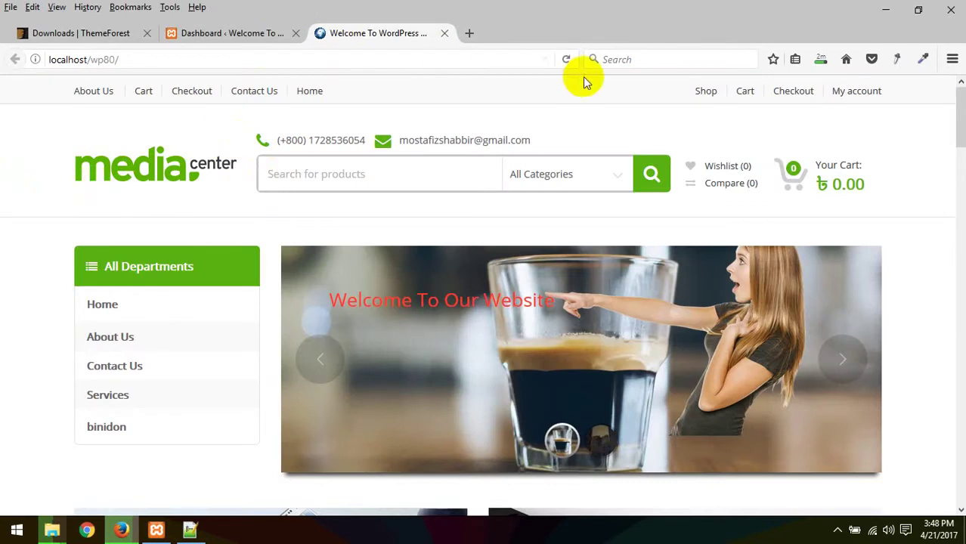
{"action": "left_click", "coordinate": [566, 62]}
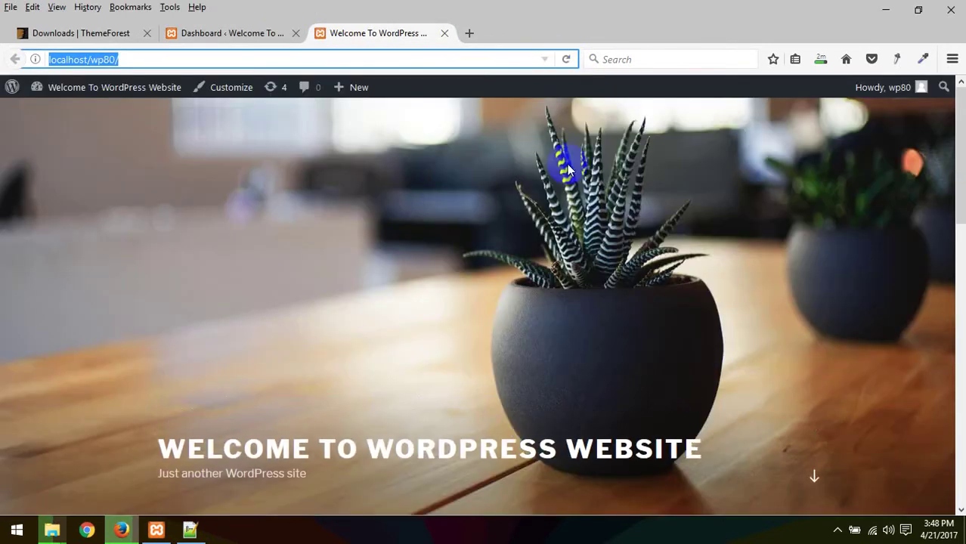
{"action": "scroll", "coordinate": [576, 195], "scroll_direction": "down", "scroll_amount": 15}
{"action": "scroll", "coordinate": [574, 218], "scroll_direction": "up", "scroll_amount": 15}
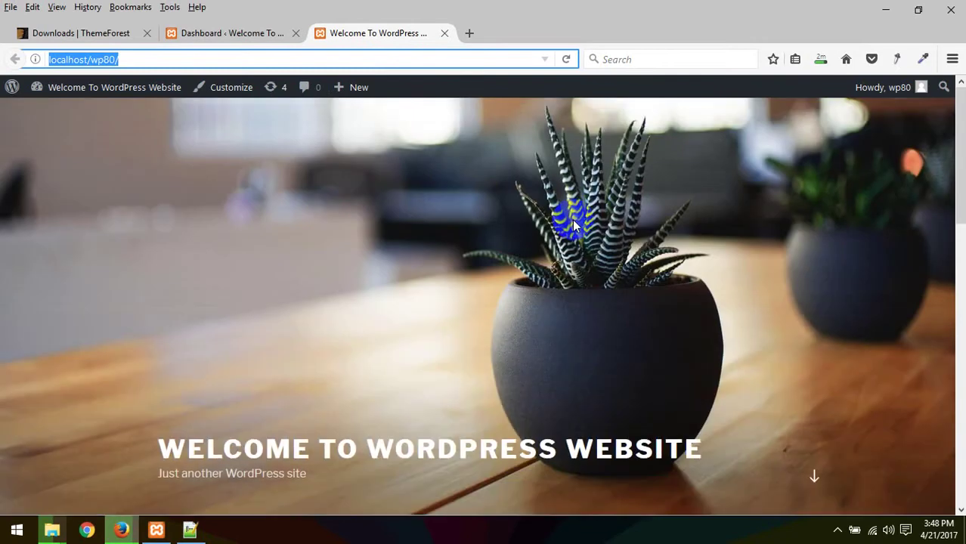
{"action": "left_click", "coordinate": [823, 59]}
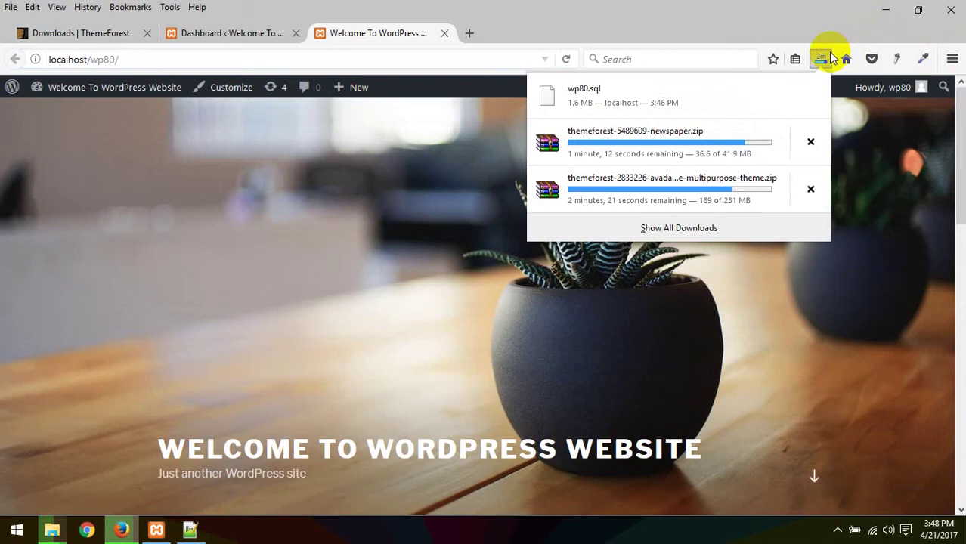
Step: Open the Avada item from the ThemeForest downloads list in a new tab
{"action": "left_click", "coordinate": [83, 32]}
{"action": "scroll", "coordinate": [343, 219], "scroll_direction": "down", "scroll_amount": 5}
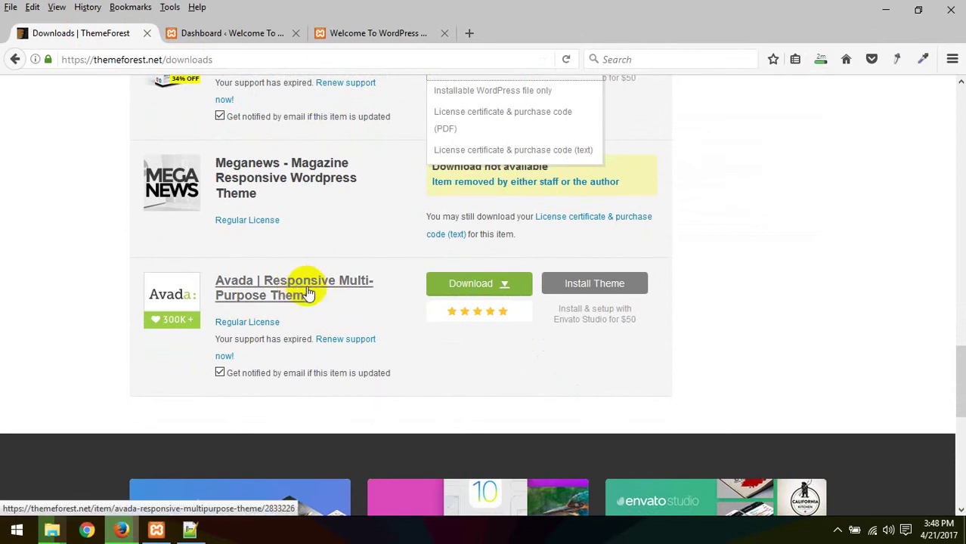
{"action": "left_click", "coordinate": [309, 293]}
{"action": "right_click", "coordinate": [310, 292]}
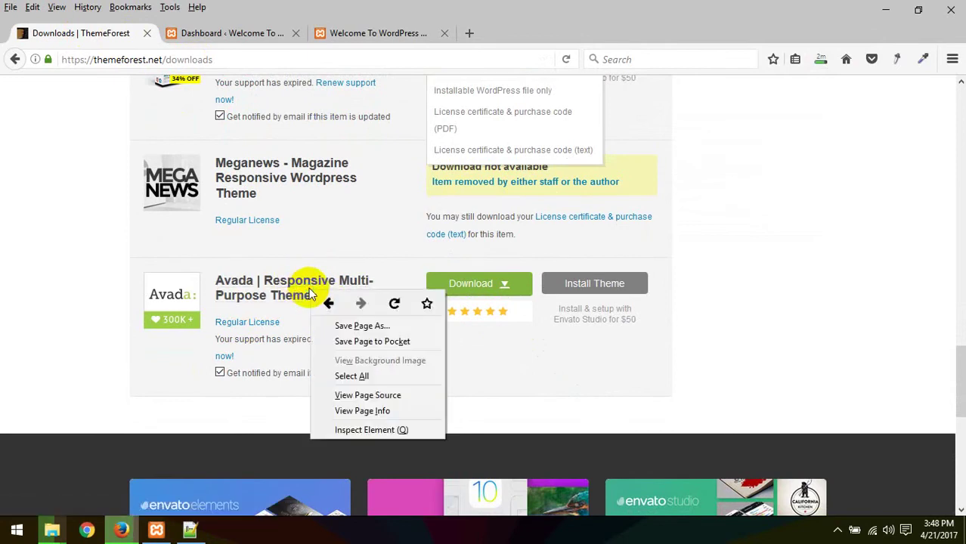
{"action": "right_click", "coordinate": [277, 294]}
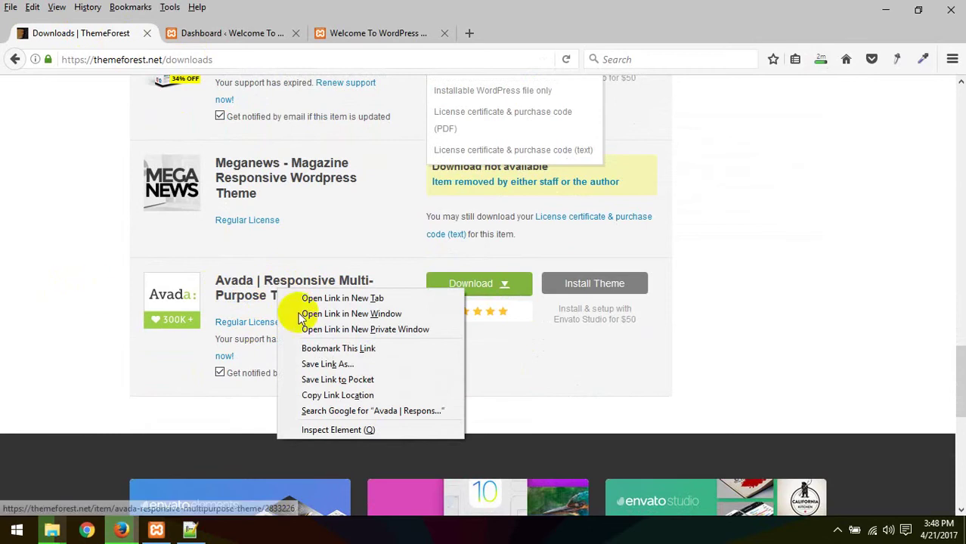
{"action": "left_click", "coordinate": [287, 295]}
Step: Launch Avada's live demo preview from its item page and close the item tab
{"action": "left_click", "coordinate": [214, 36]}
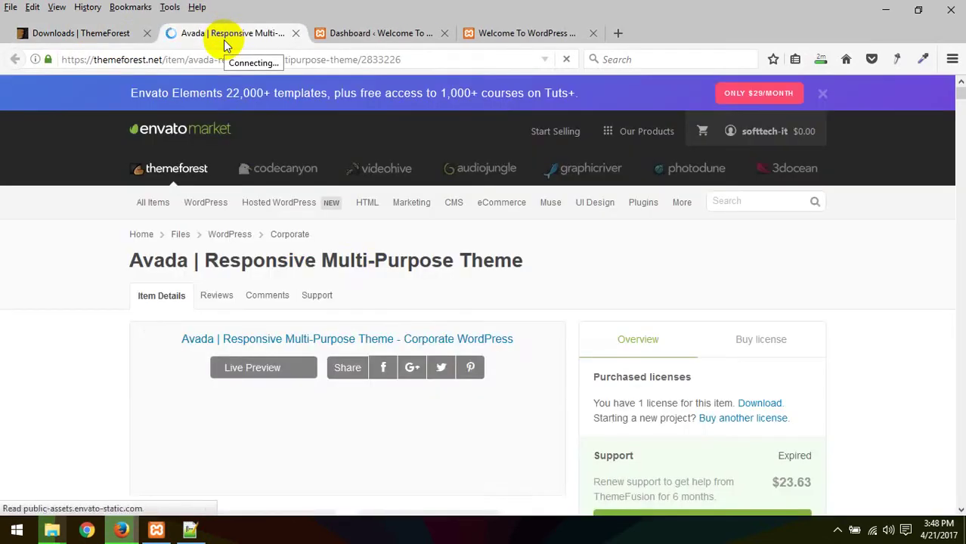
{"action": "scroll", "coordinate": [469, 299], "scroll_direction": "down", "scroll_amount": 3}
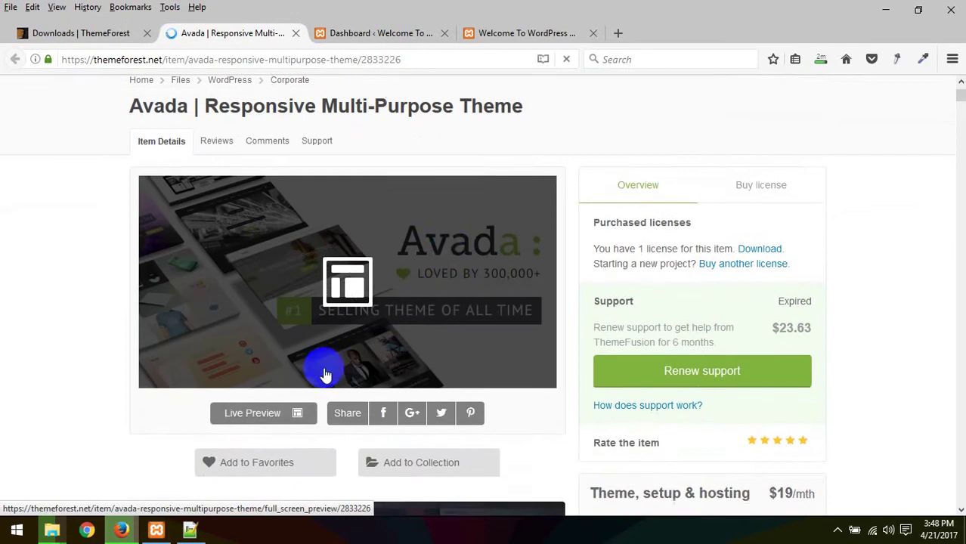
{"action": "left_click", "coordinate": [255, 414]}
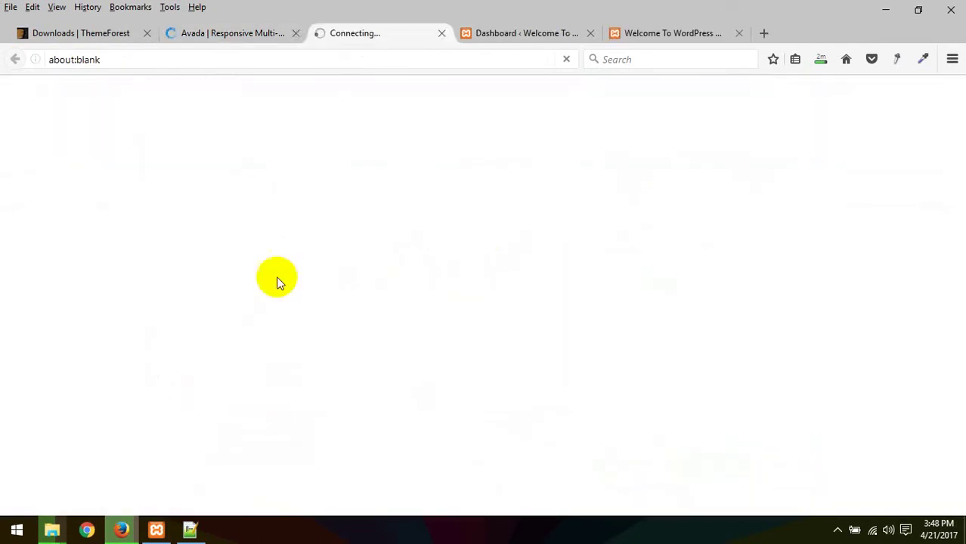
{"action": "left_click", "coordinate": [295, 32]}
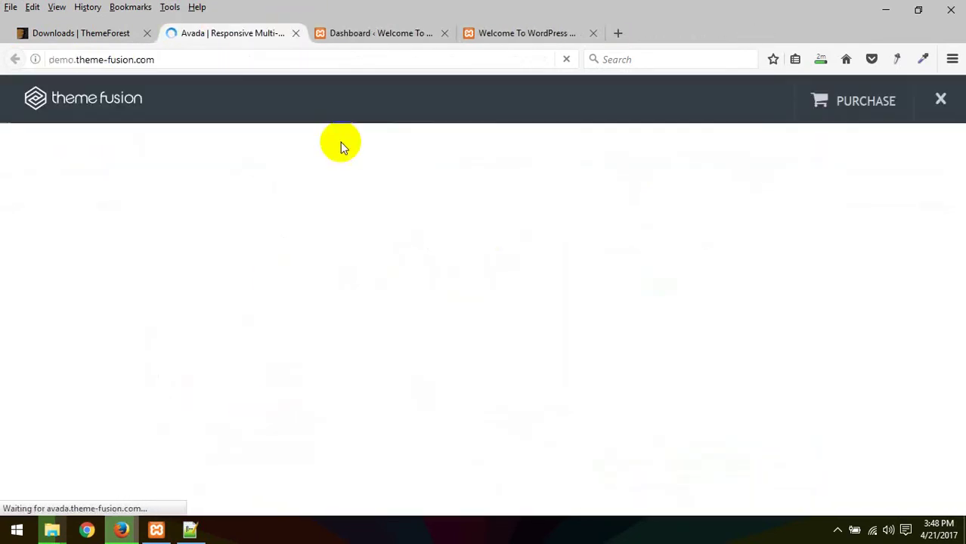
Step: Close the preview frame, hide the demo options panel, and open the Construction demo in a new tab
{"action": "left_click", "coordinate": [941, 97]}
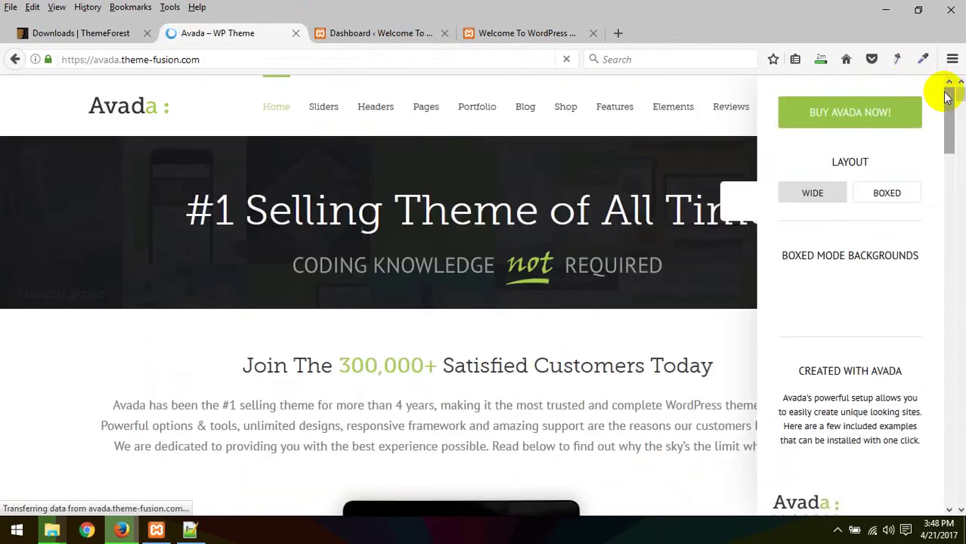
{"action": "left_click", "coordinate": [737, 204]}
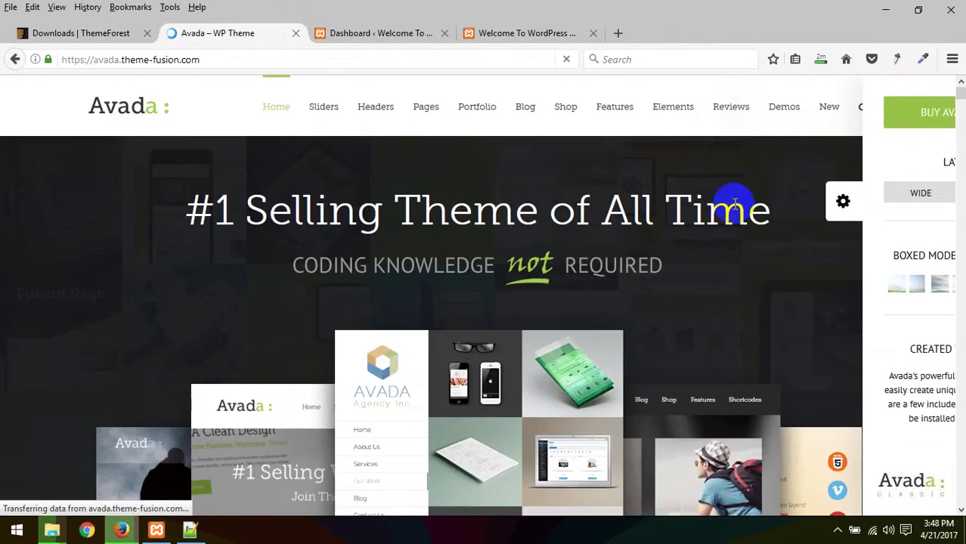
{"action": "scroll", "coordinate": [600, 279], "scroll_direction": "down", "scroll_amount": 12}
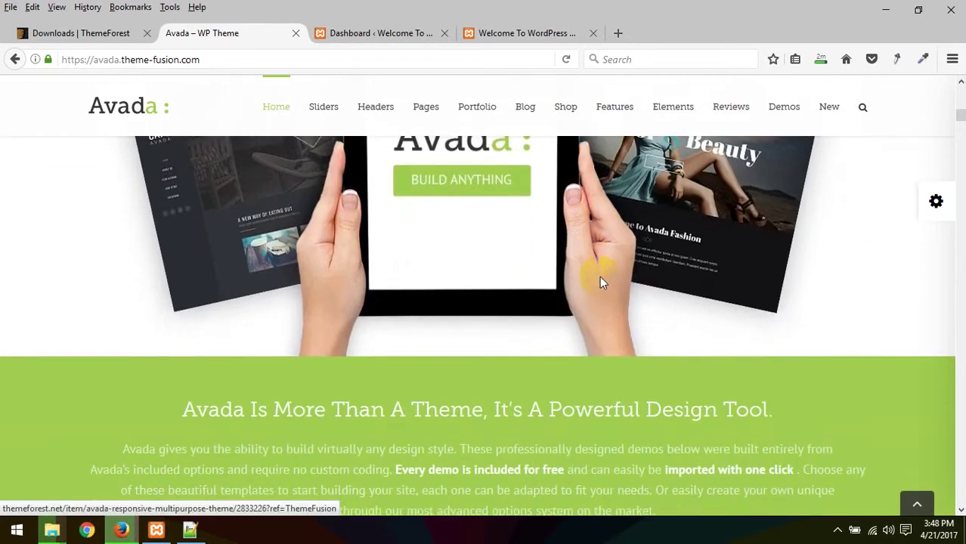
{"action": "scroll", "coordinate": [599, 282], "scroll_direction": "down", "scroll_amount": 10}
{"action": "scroll", "coordinate": [599, 281], "scroll_direction": "up", "scroll_amount": 5}
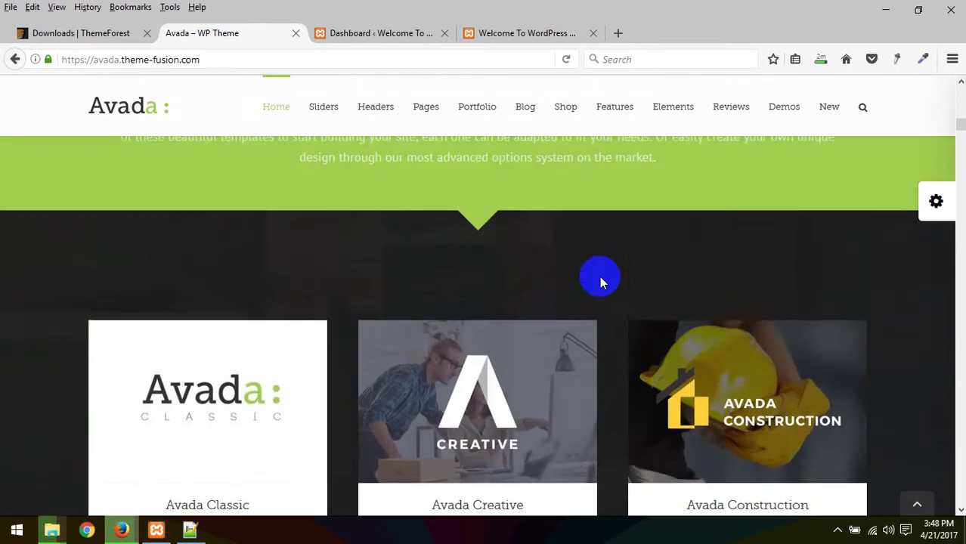
{"action": "scroll", "coordinate": [599, 280], "scroll_direction": "down", "scroll_amount": 3}
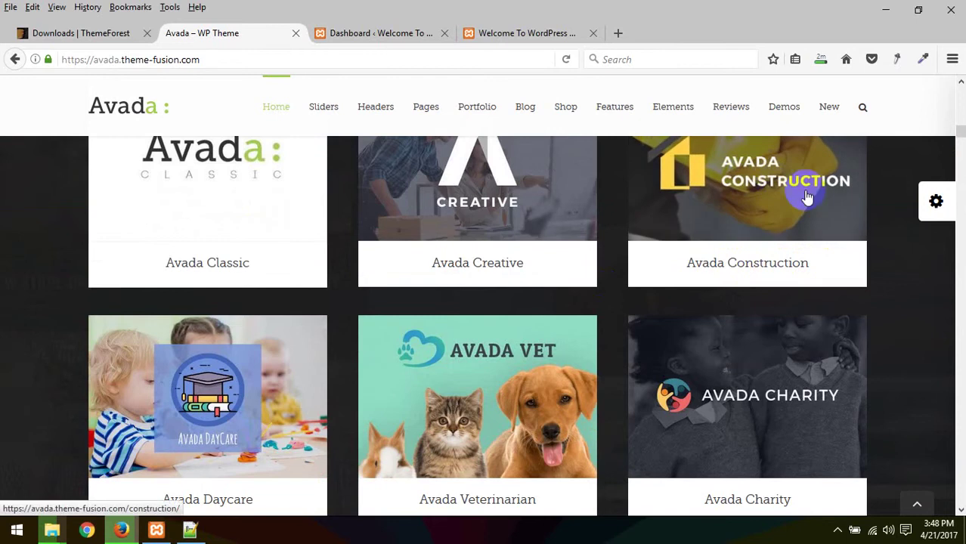
{"action": "right_click", "coordinate": [769, 186]}
{"action": "left_click", "coordinate": [790, 189]}
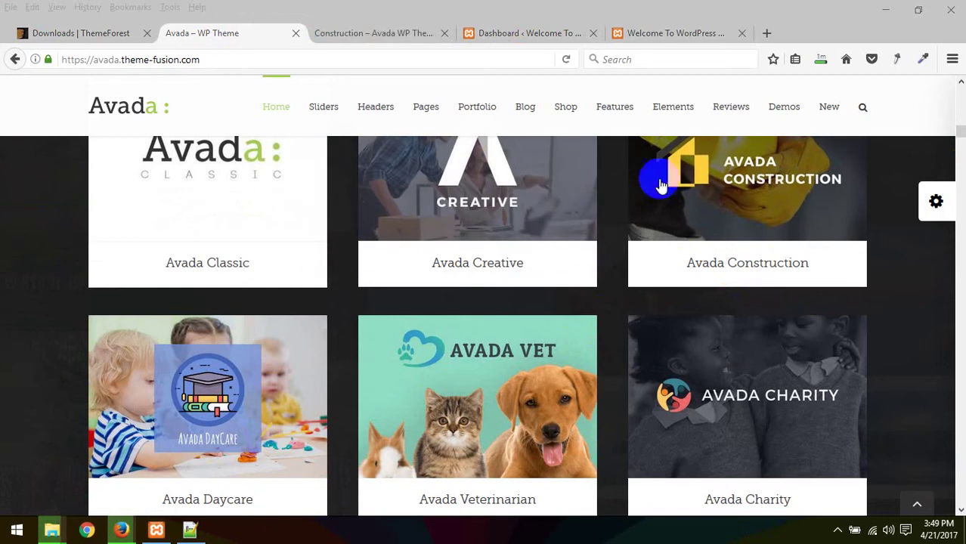
Step: Scroll through the Construction demo page, briefly revisiting the main Avada demo
{"action": "left_click", "coordinate": [368, 38]}
{"action": "scroll", "coordinate": [421, 201], "scroll_direction": "down", "scroll_amount": 6}
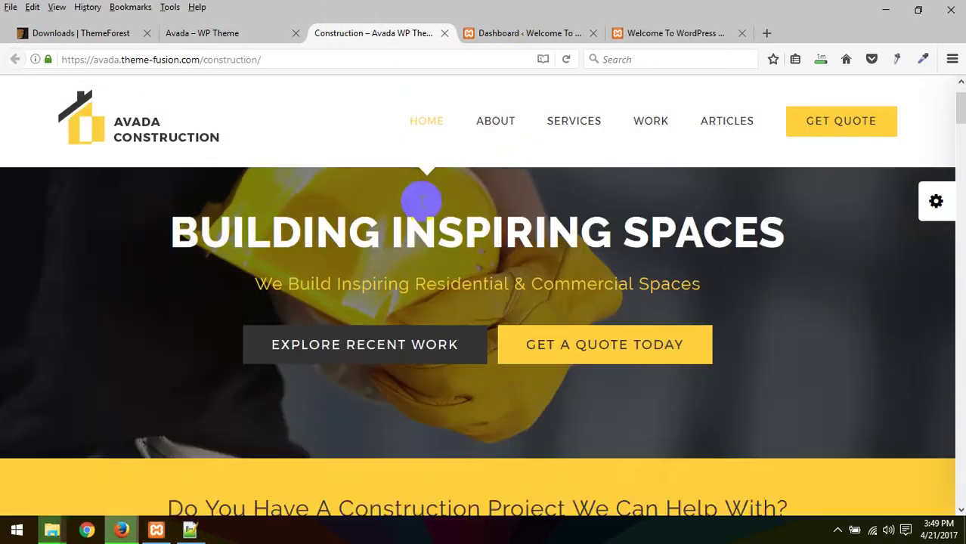
{"action": "scroll", "coordinate": [424, 212], "scroll_direction": "down", "scroll_amount": 12}
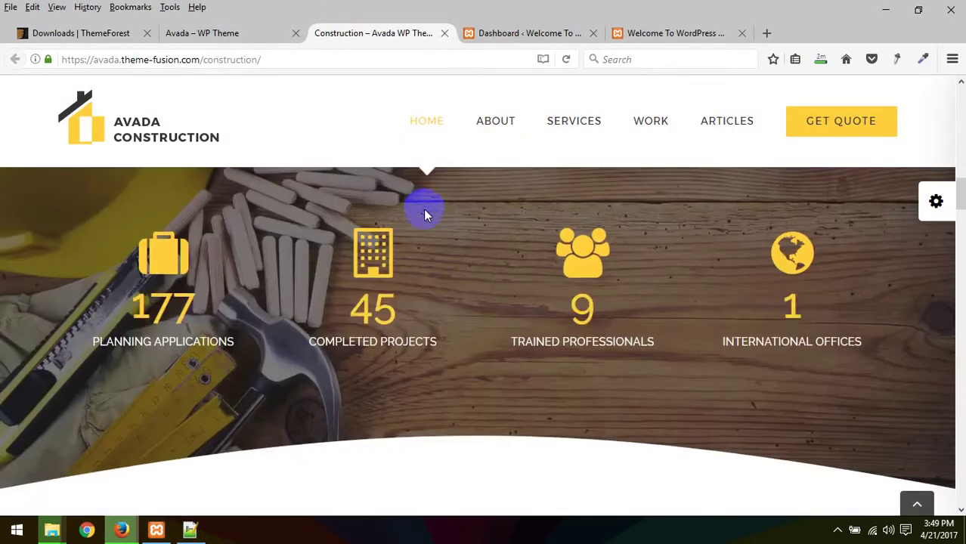
{"action": "scroll", "coordinate": [424, 211], "scroll_direction": "down", "scroll_amount": 15}
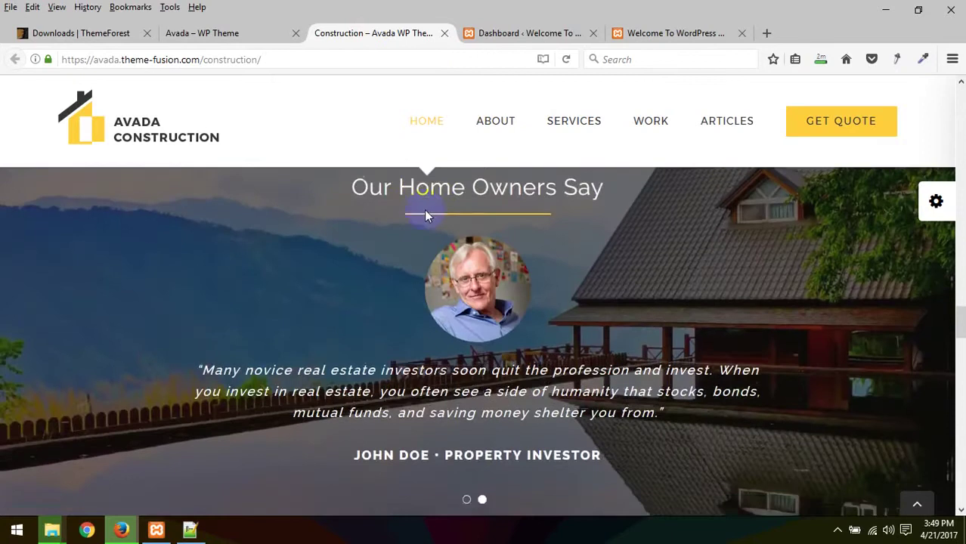
{"action": "scroll", "coordinate": [424, 210], "scroll_direction": "down", "scroll_amount": 3}
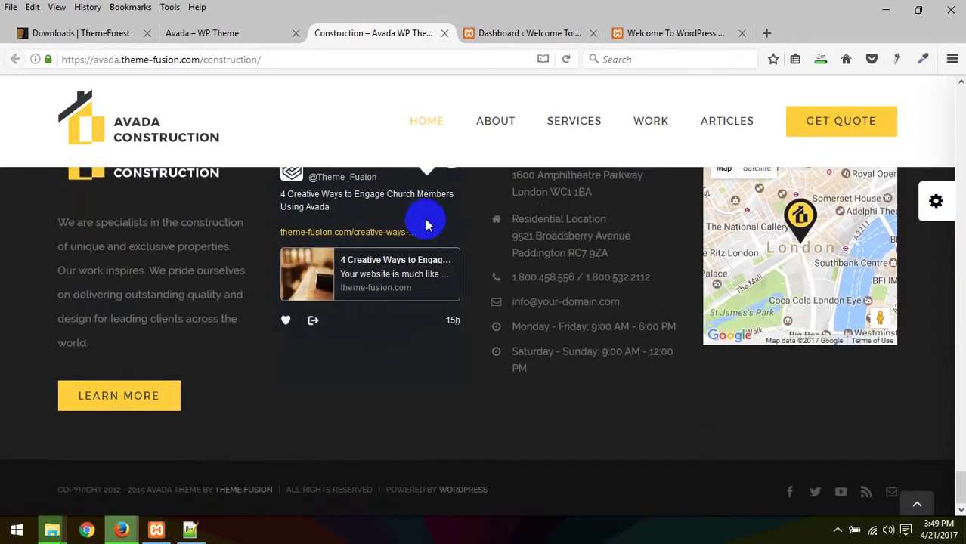
{"action": "scroll", "coordinate": [425, 215], "scroll_direction": "up", "scroll_amount": 10}
{"action": "scroll", "coordinate": [424, 219], "scroll_direction": "up", "scroll_amount": 20}
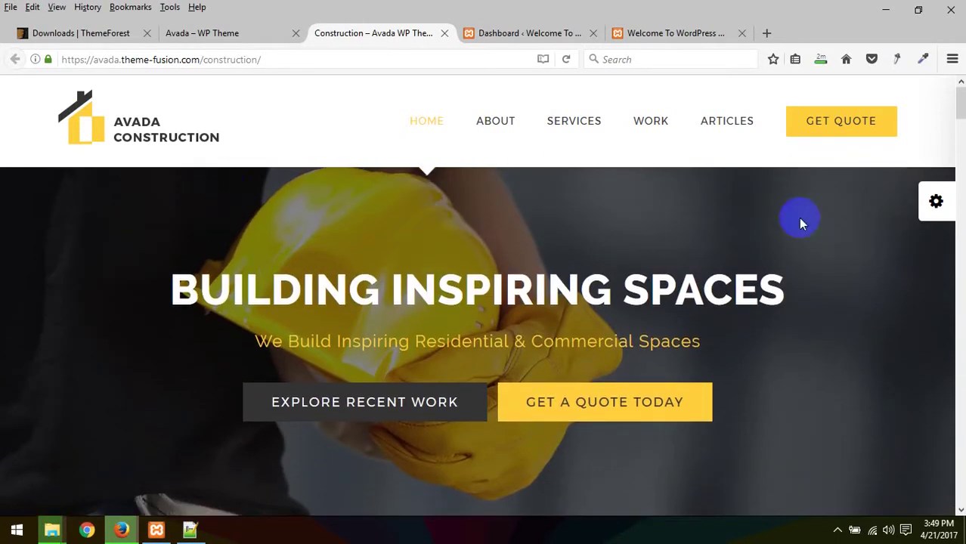
{"action": "scroll", "coordinate": [802, 220], "scroll_direction": "down", "scroll_amount": 5}
{"action": "left_click", "coordinate": [228, 33]}
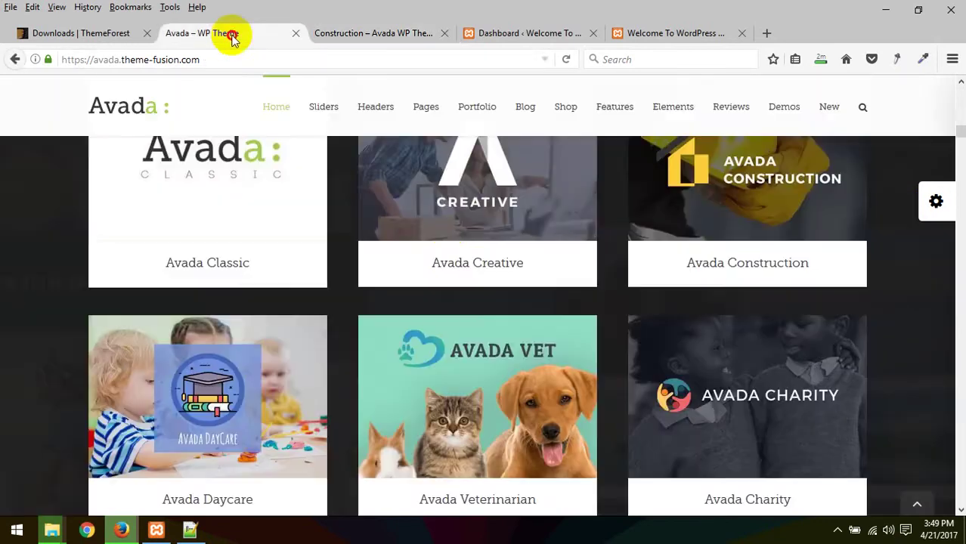
{"action": "scroll", "coordinate": [423, 227], "scroll_direction": "up", "scroll_amount": 5}
{"action": "scroll", "coordinate": [469, 230], "scroll_direction": "up", "scroll_amount": 5}
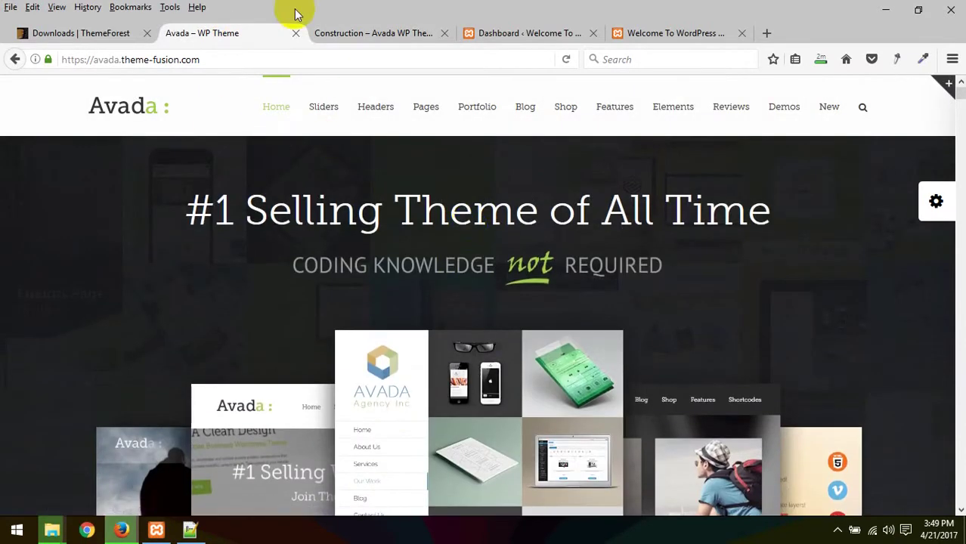
{"action": "left_click", "coordinate": [328, 32]}
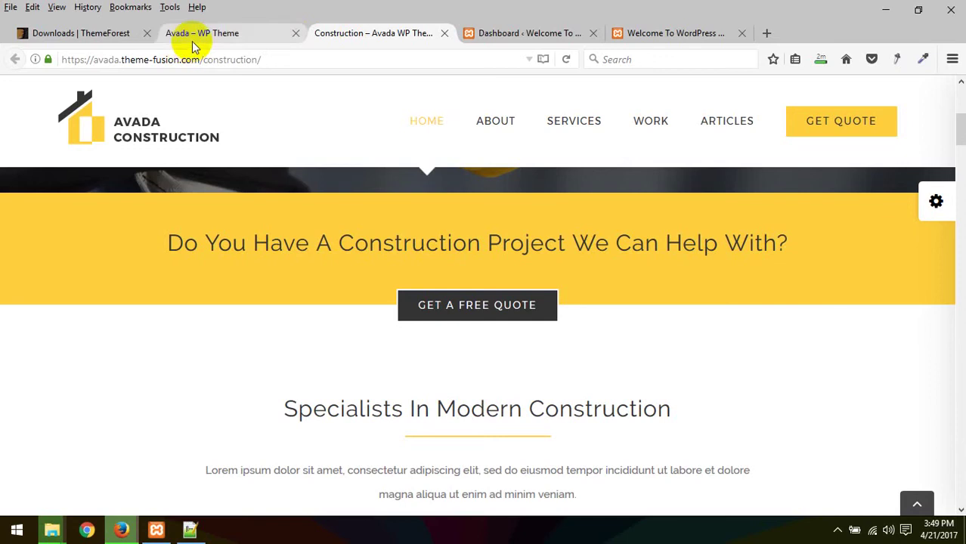
Step: Check the Avada zip download progress, then scroll the Construction page down to the footer
{"action": "left_click", "coordinate": [820, 59]}
{"action": "left_click", "coordinate": [366, 45]}
{"action": "scroll", "coordinate": [505, 185], "scroll_direction": "up", "scroll_amount": 4}
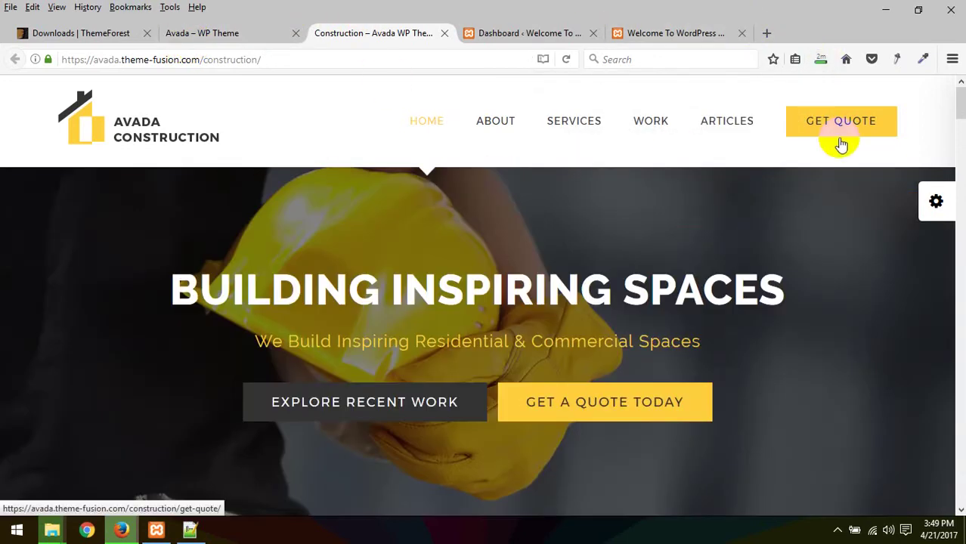
{"action": "scroll", "coordinate": [685, 250], "scroll_direction": "down", "scroll_amount": 6}
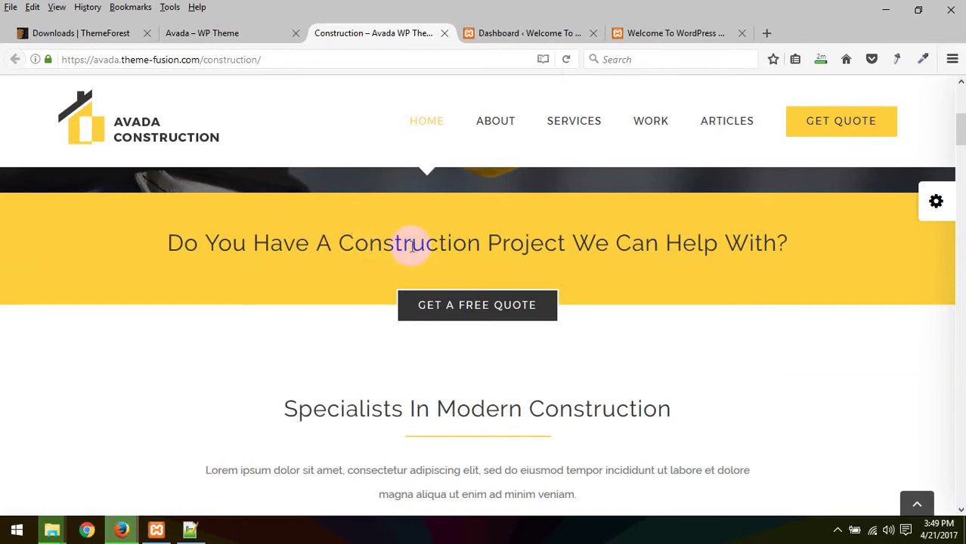
{"action": "scroll", "coordinate": [454, 302], "scroll_direction": "up", "scroll_amount": 6}
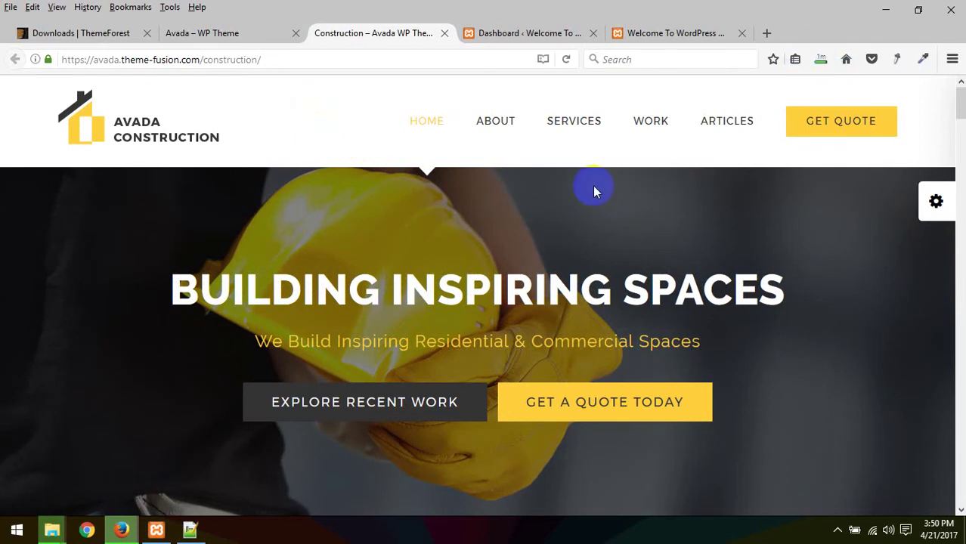
{"action": "scroll", "coordinate": [573, 215], "scroll_direction": "down", "scroll_amount": 3}
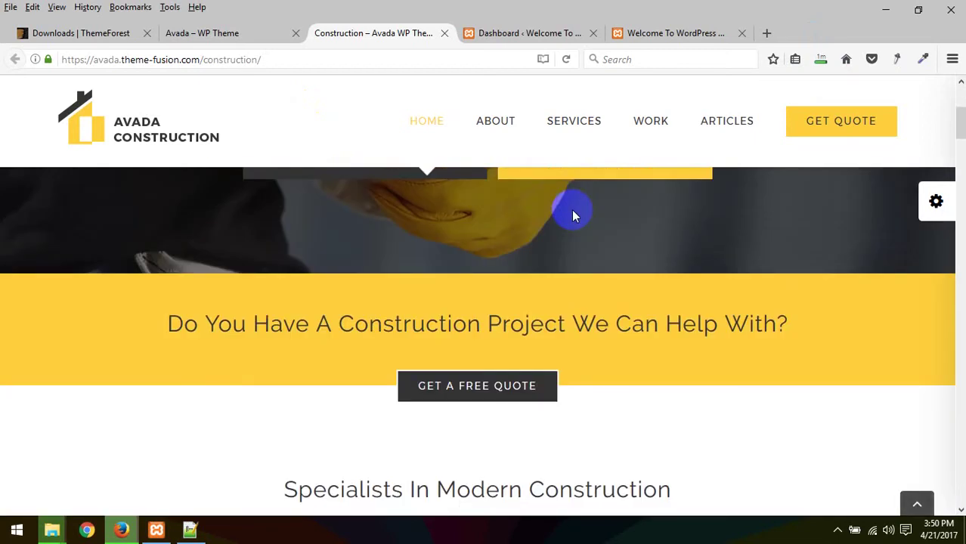
{"action": "scroll", "coordinate": [571, 210], "scroll_direction": "up", "scroll_amount": 3}
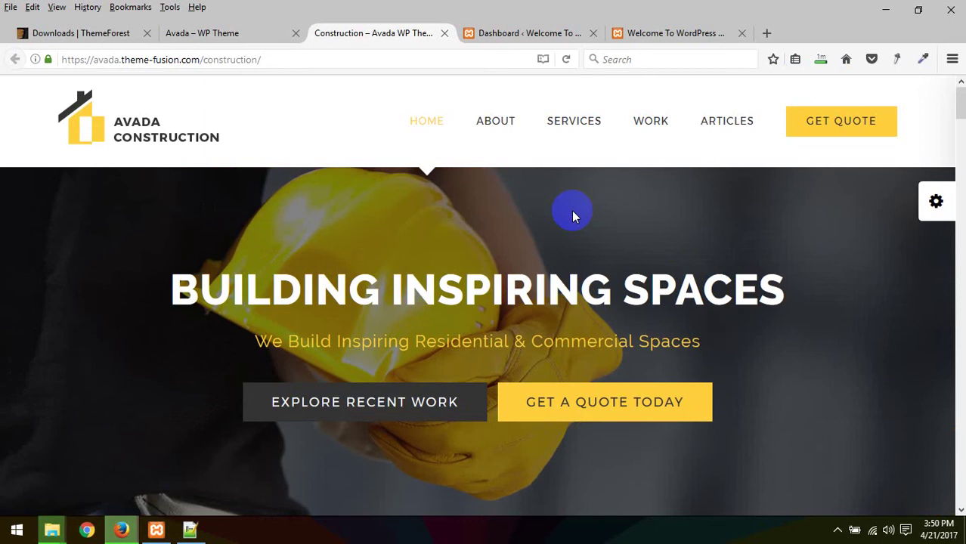
{"action": "scroll", "coordinate": [603, 220], "scroll_direction": "down", "scroll_amount": 10}
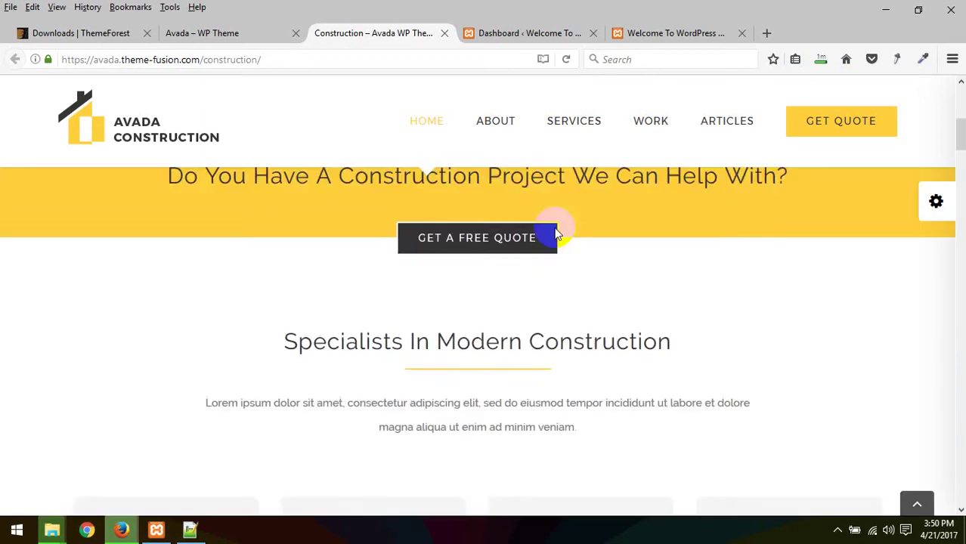
{"action": "scroll", "coordinate": [486, 210], "scroll_direction": "down", "scroll_amount": 15}
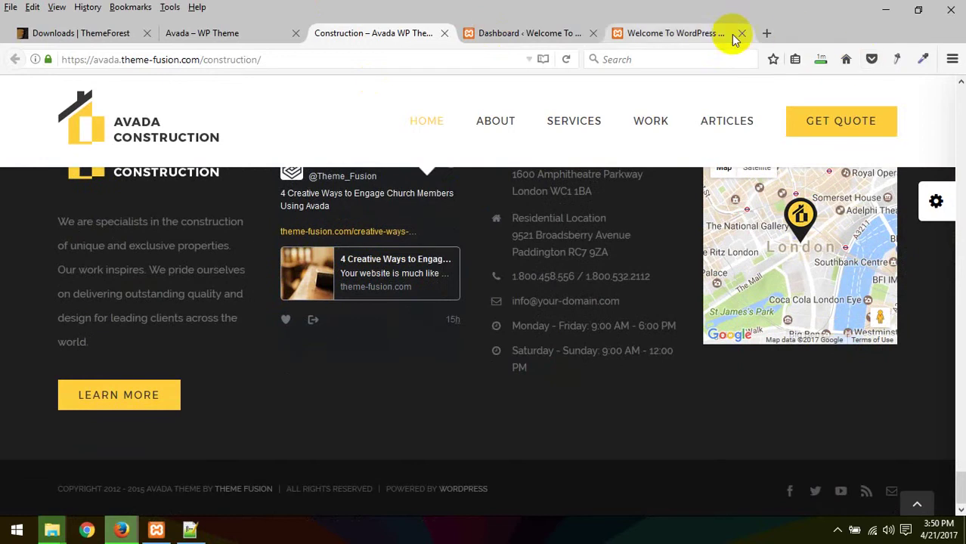
{"action": "left_click", "coordinate": [822, 62]}
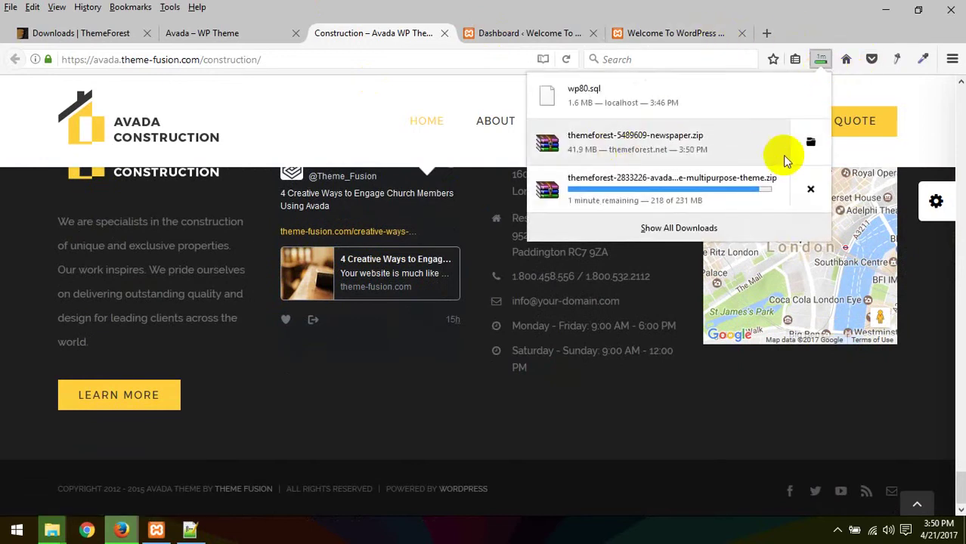
Step: Cut the newspaper zip from Downloads and open the WordPress Batch 80 folder
{"action": "left_click", "coordinate": [810, 146]}
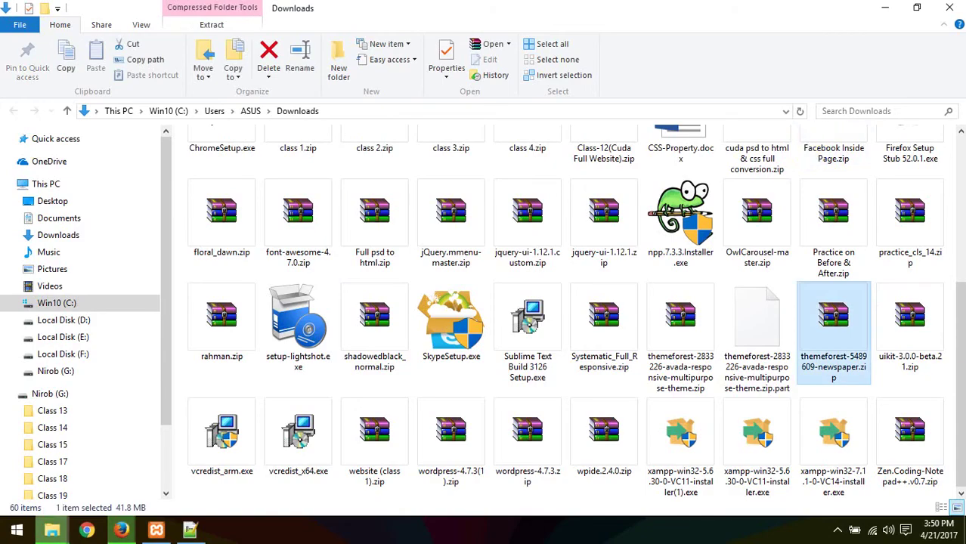
{"action": "key", "text": "ctrl+x"}
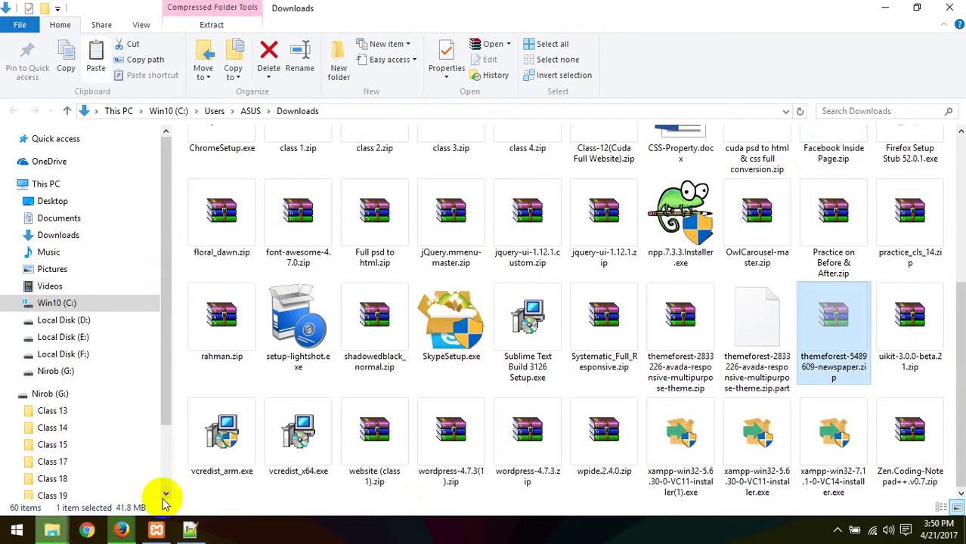
{"action": "mouse_move", "coordinate": [69, 533]}
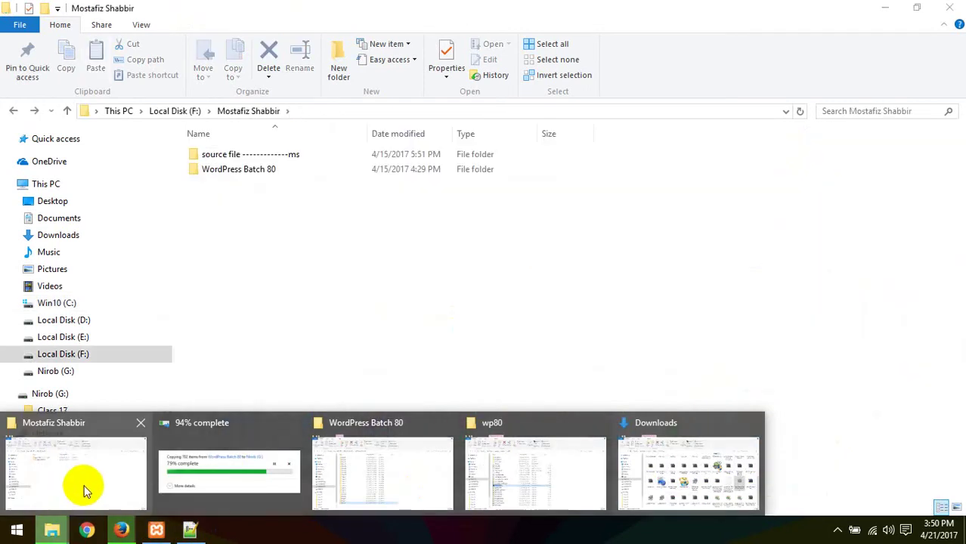
{"action": "left_click", "coordinate": [86, 487]}
{"action": "double_click", "coordinate": [250, 169]}
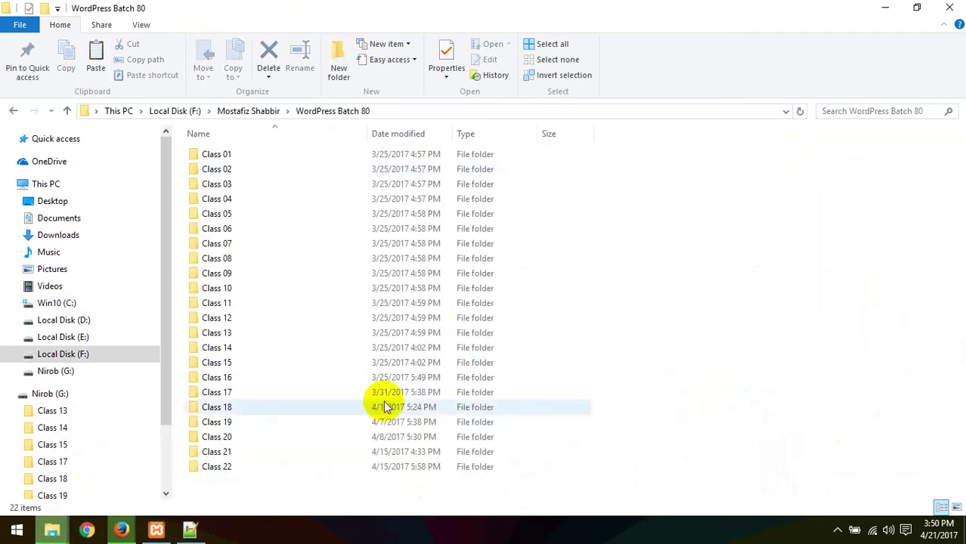
Step: Create a new folder inside WordPress Batch 80
{"action": "right_click", "coordinate": [266, 499]}
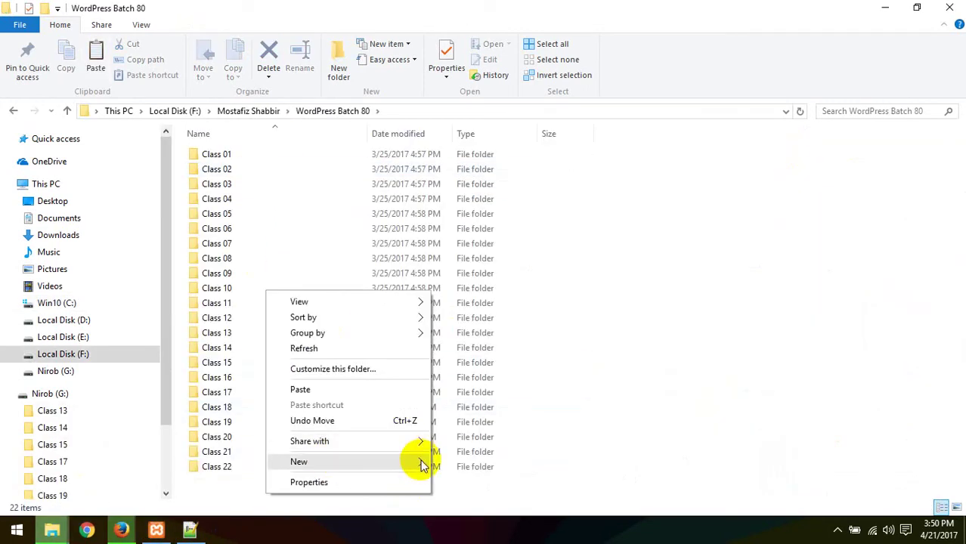
{"action": "mouse_move", "coordinate": [422, 463]}
{"action": "left_click", "coordinate": [469, 269]}
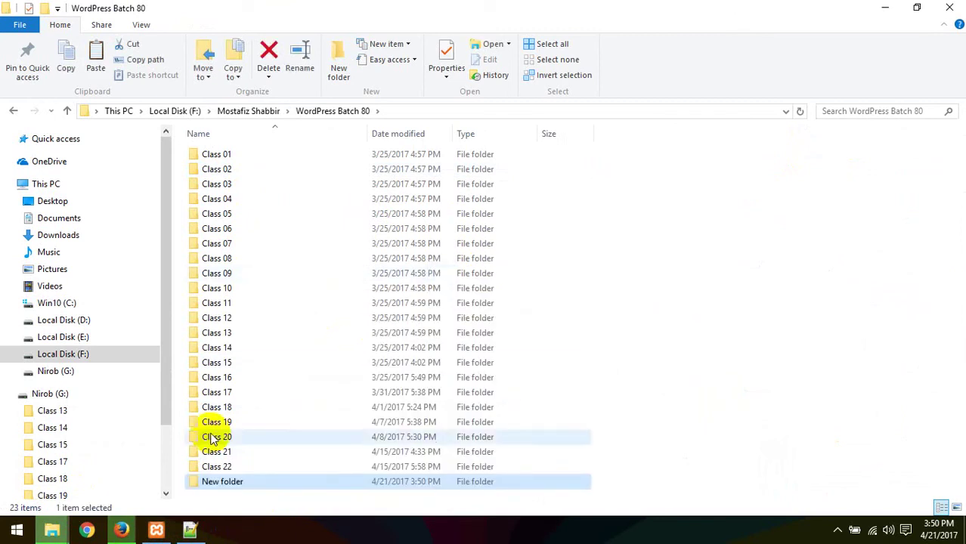
{"action": "right_click", "coordinate": [237, 485]}
{"action": "left_click", "coordinate": [285, 457]}
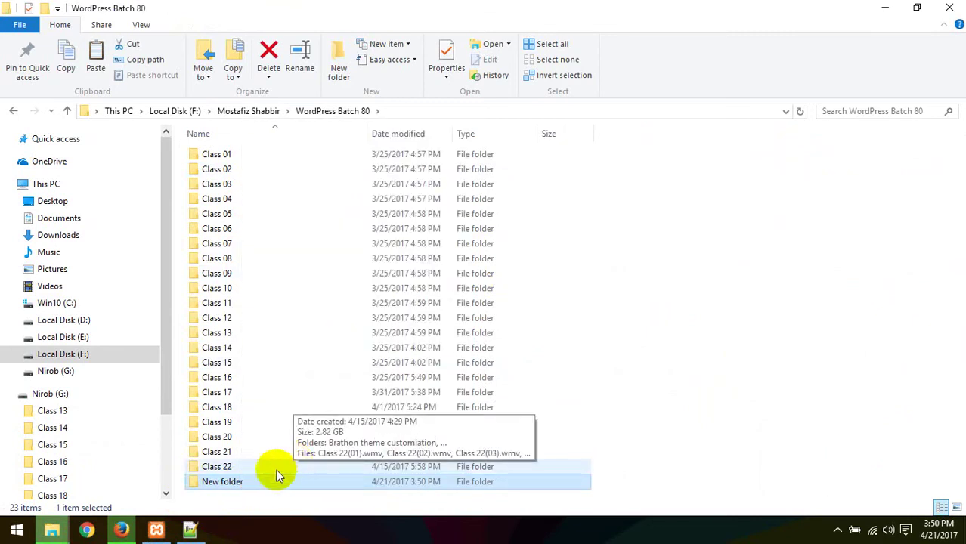
{"action": "right_click", "coordinate": [239, 483]}
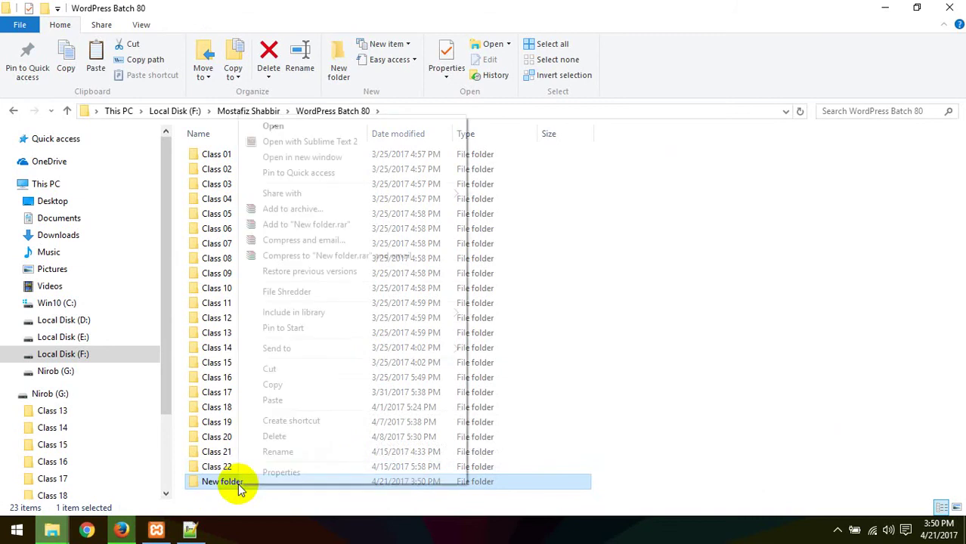
{"action": "left_click", "coordinate": [279, 453]}
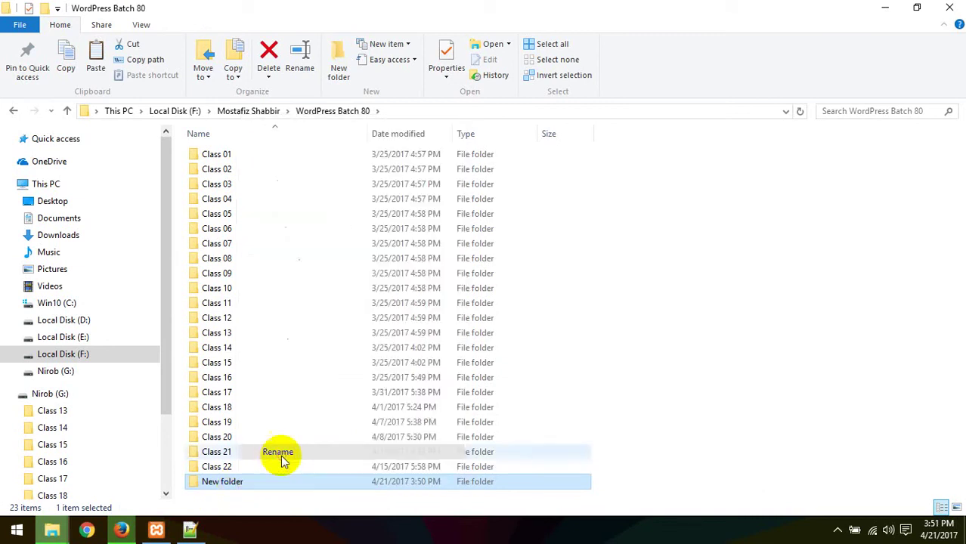
{"action": "right_click", "coordinate": [232, 484]}
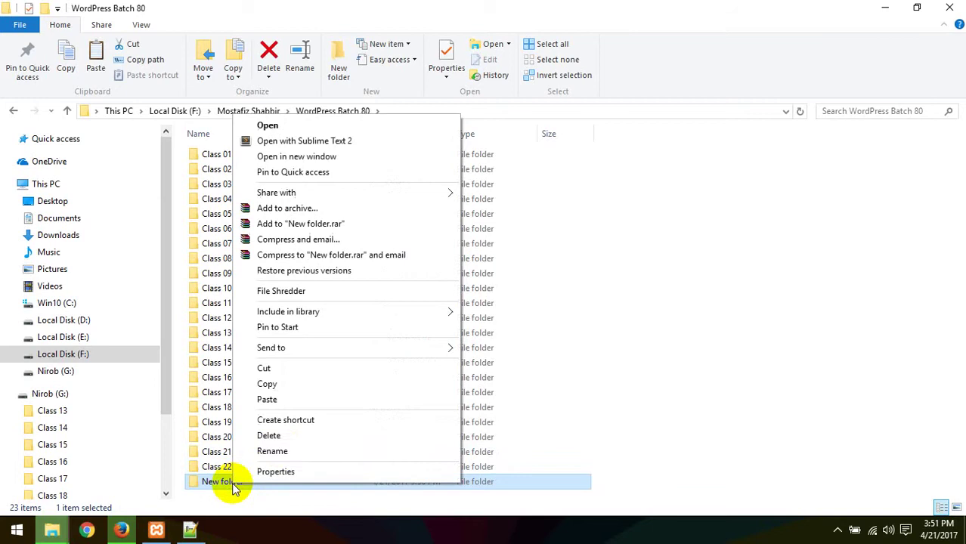
{"action": "left_click", "coordinate": [280, 452]}
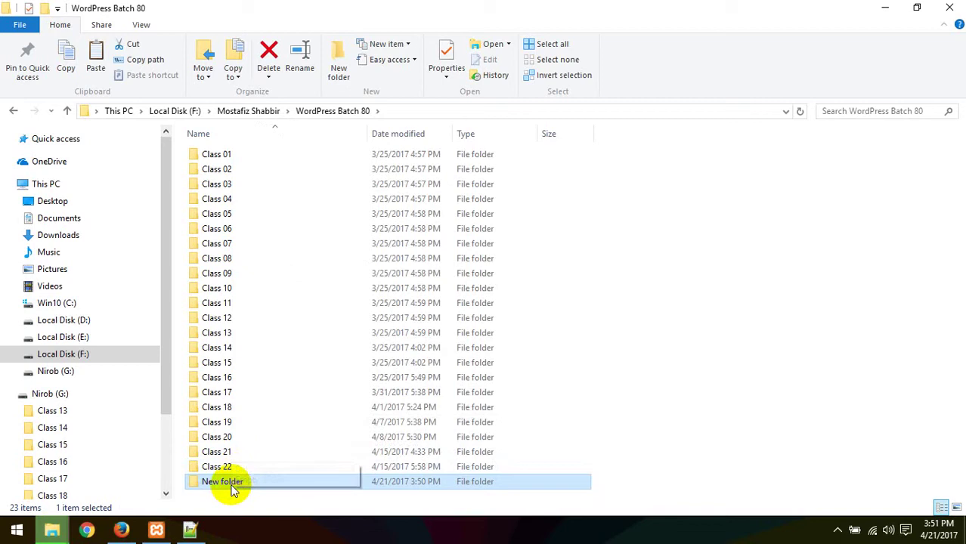
{"action": "left_click", "coordinate": [803, 295]}
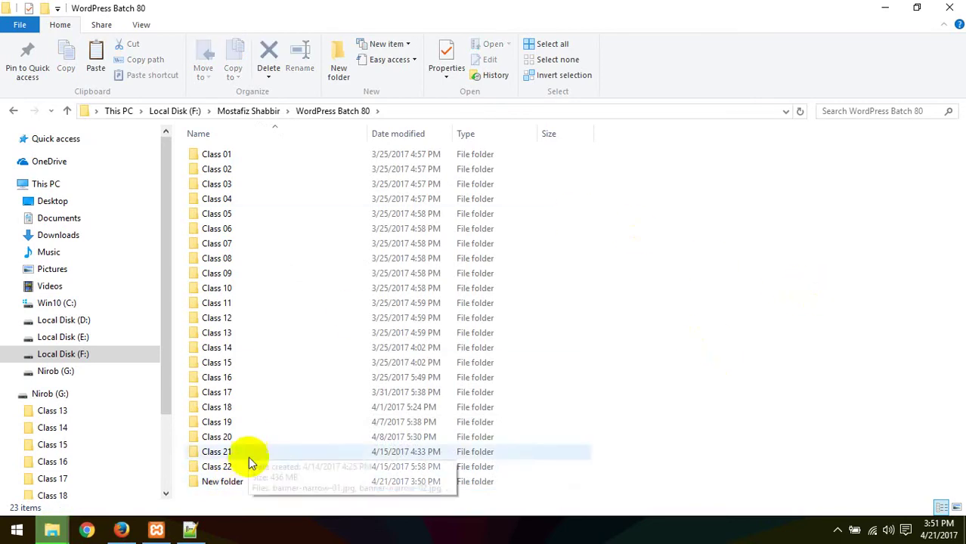
Step: Rename the new folder to 'Class 23' and open it
{"action": "left_click", "coordinate": [235, 483]}
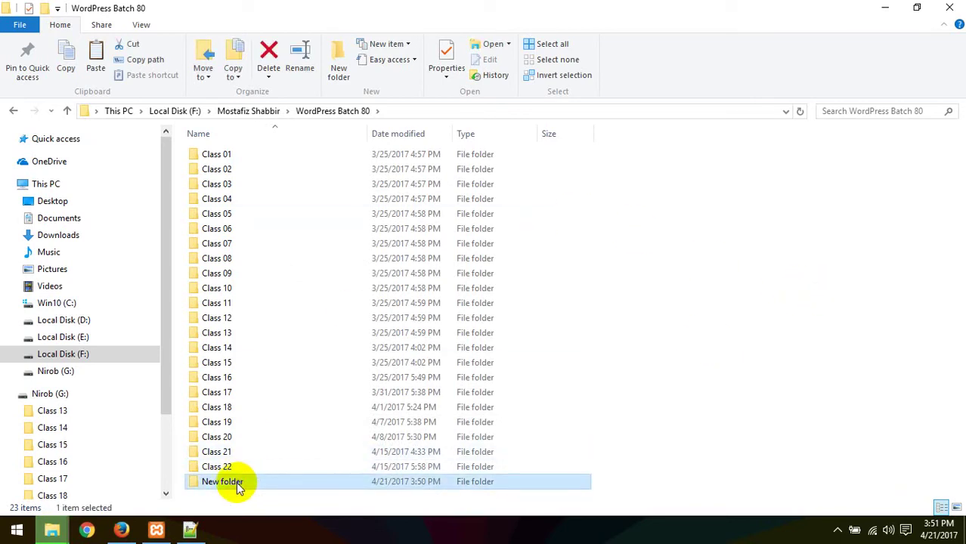
{"action": "left_click", "coordinate": [239, 484]}
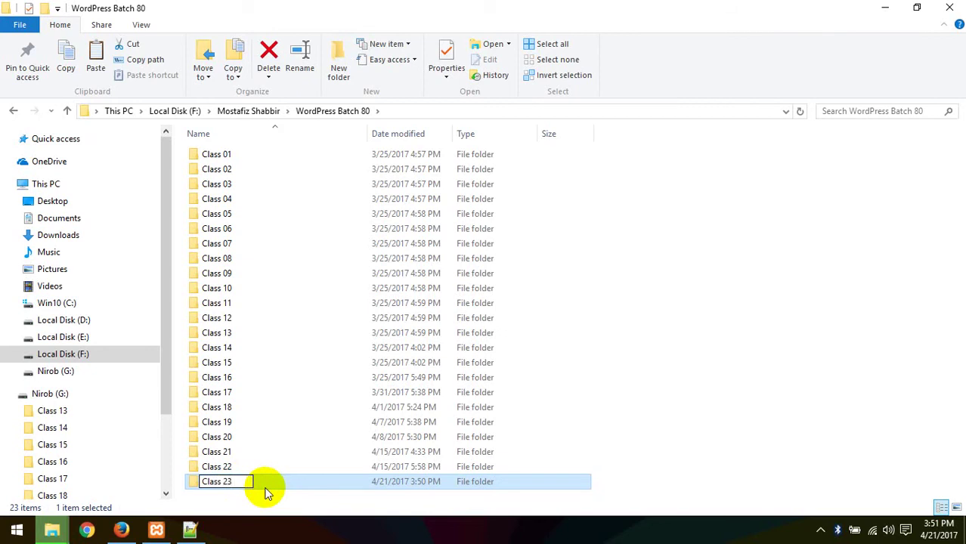
{"action": "type", "text": "Class 23"}
{"action": "key", "text": "Return"}
{"action": "double_click", "coordinate": [209, 482]}
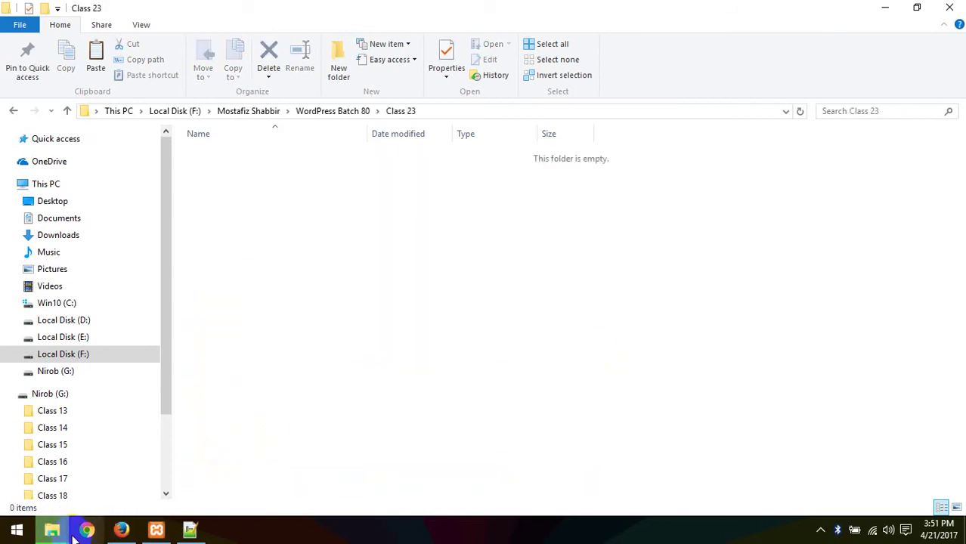
Step: Paste the newspaper theme zip from Downloads into the Class 23 folder
{"action": "mouse_move", "coordinate": [52, 531]}
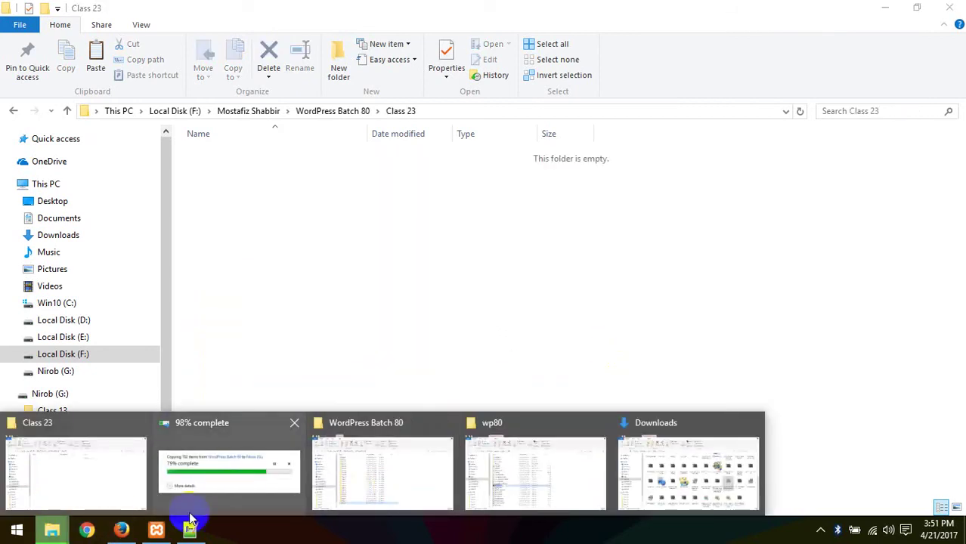
{"action": "left_click", "coordinate": [205, 483]}
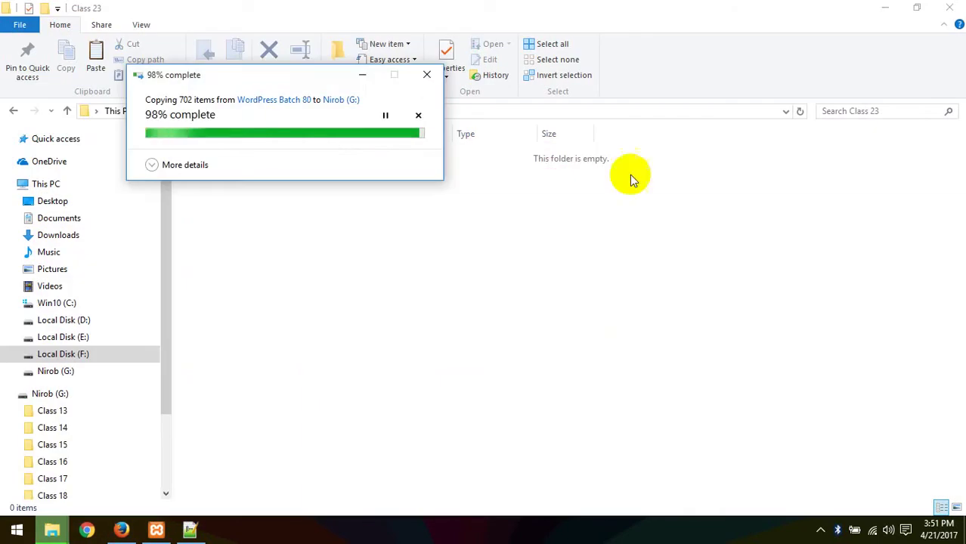
{"action": "left_click", "coordinate": [121, 530]}
{"action": "left_click", "coordinate": [819, 60]}
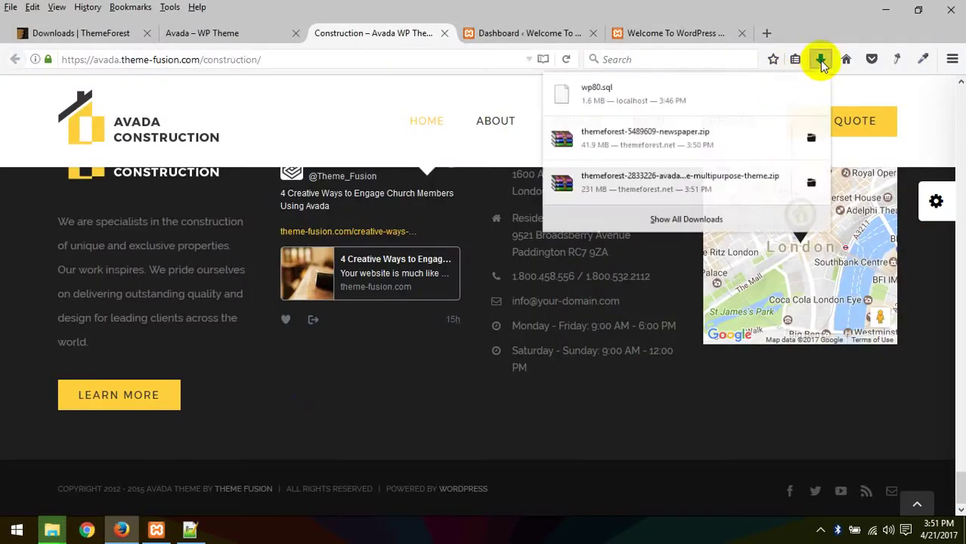
{"action": "left_click", "coordinate": [810, 144]}
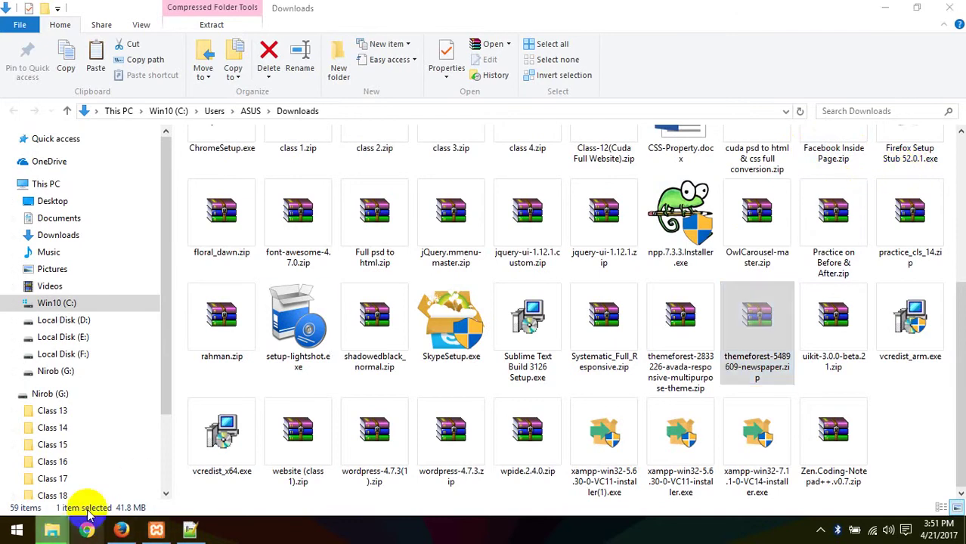
{"action": "mouse_move", "coordinate": [51, 529]}
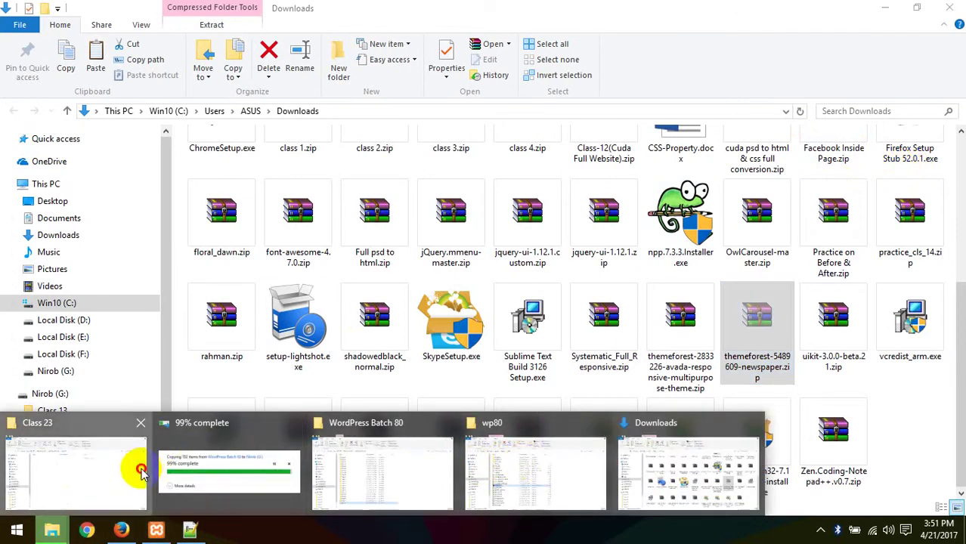
{"action": "left_click", "coordinate": [141, 471]}
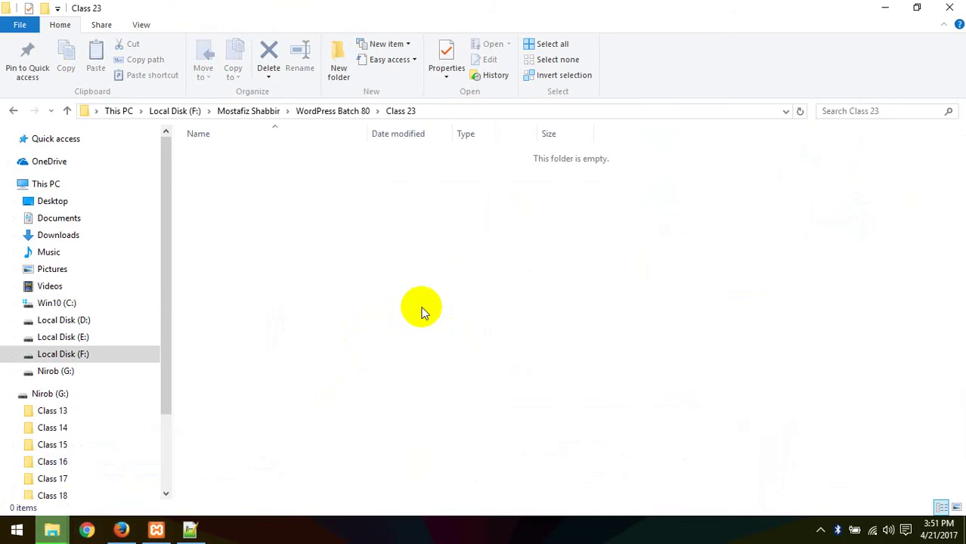
{"action": "key", "text": "ctrl+v"}
Step: Move the themeforest Avada zip from Downloads into Class 23 and select it
{"action": "left_click", "coordinate": [121, 529]}
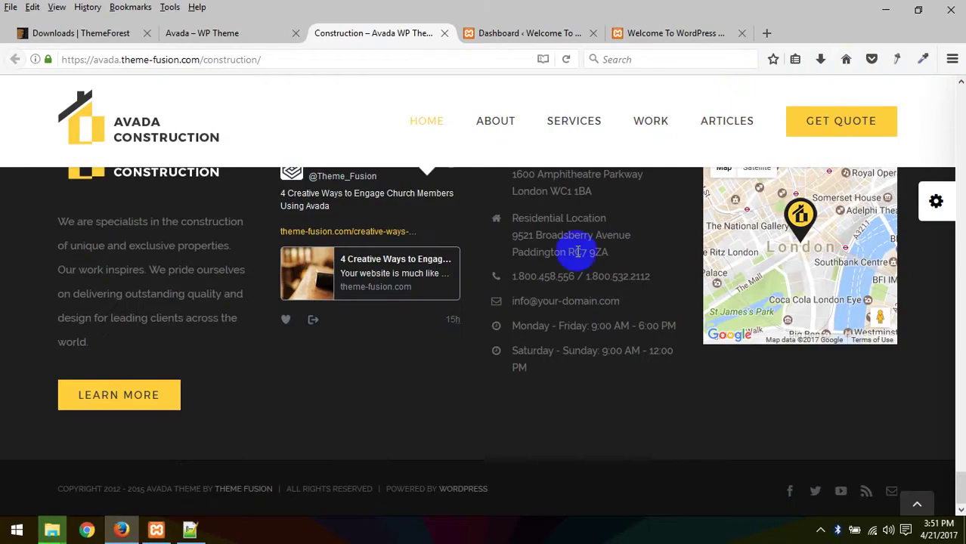
{"action": "left_click", "coordinate": [820, 59]}
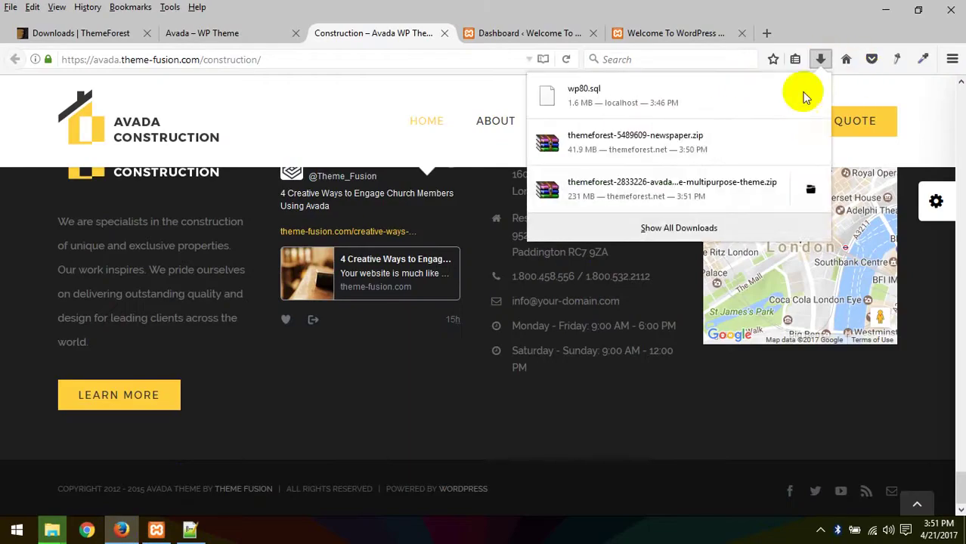
{"action": "left_click", "coordinate": [810, 194]}
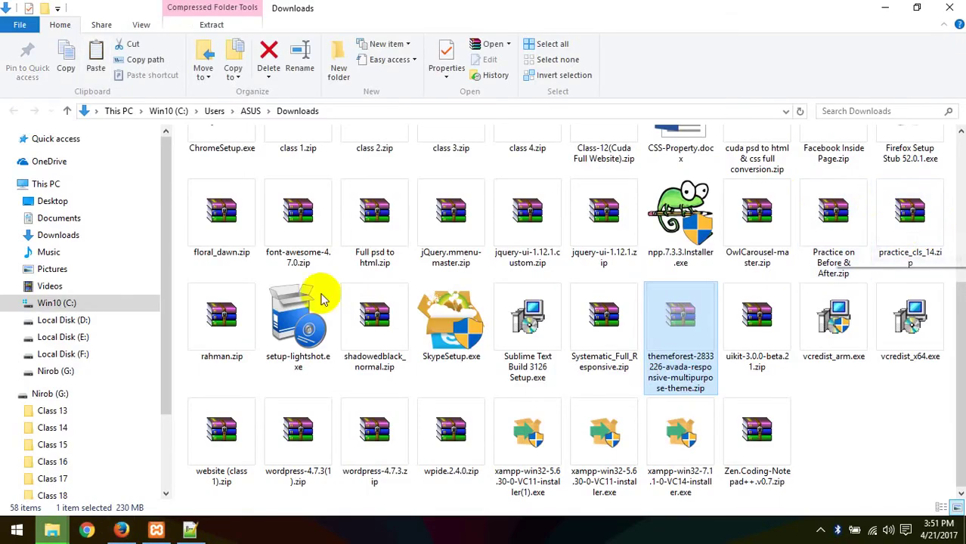
{"action": "left_click", "coordinate": [52, 529]}
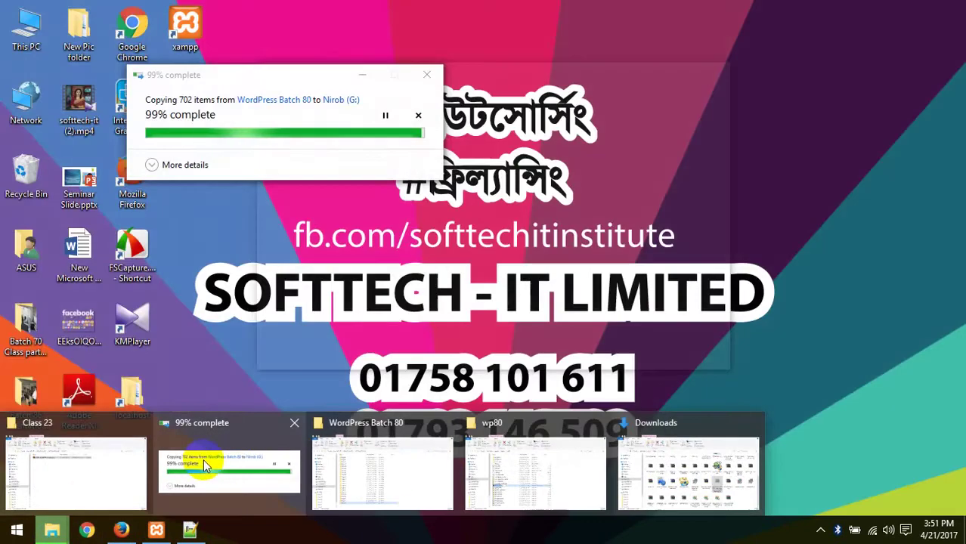
{"action": "left_click", "coordinate": [201, 459]}
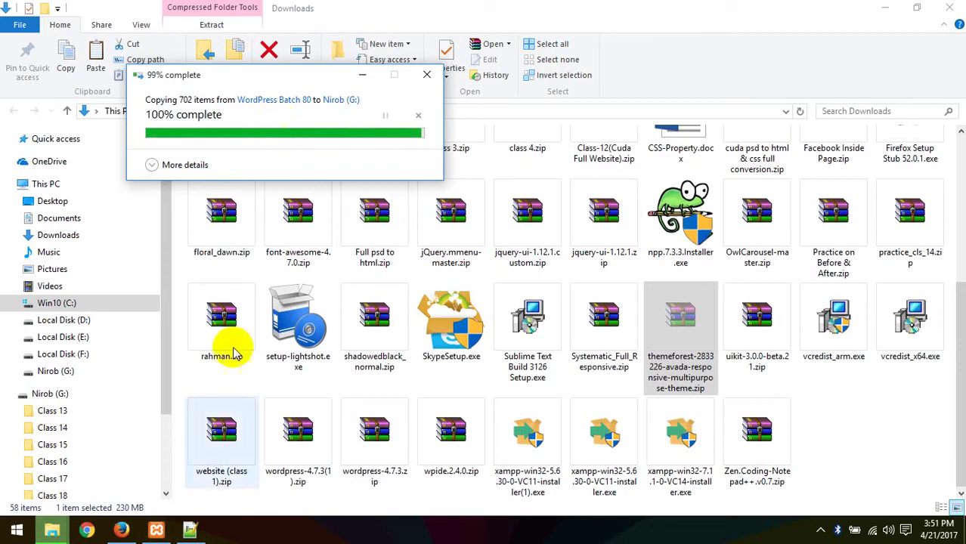
{"action": "mouse_move", "coordinate": [52, 529]}
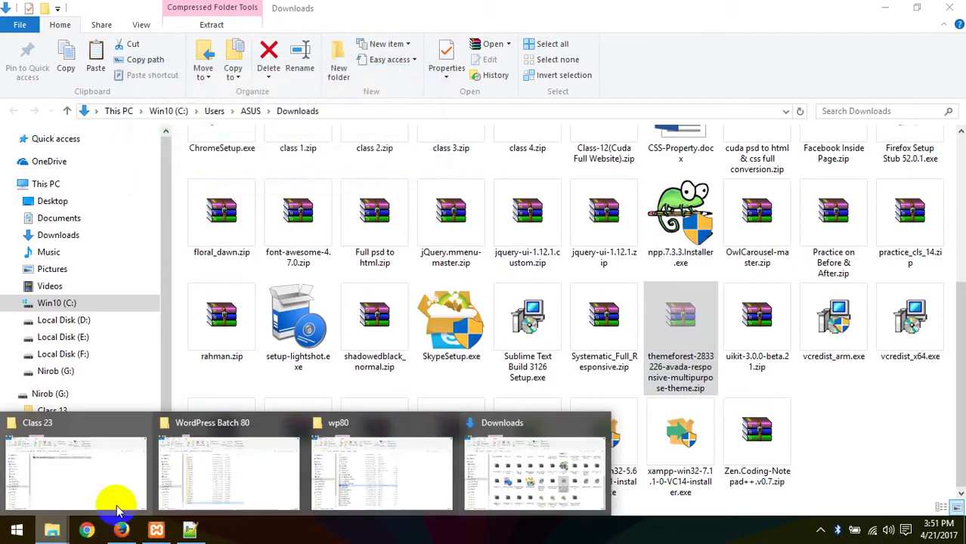
{"action": "left_click", "coordinate": [75, 459]}
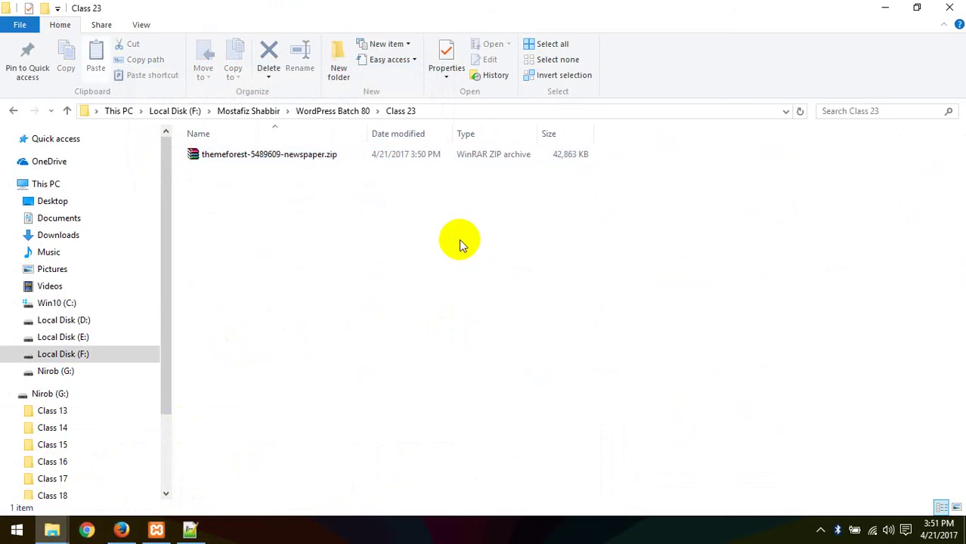
{"action": "key", "text": "ctrl+v"}
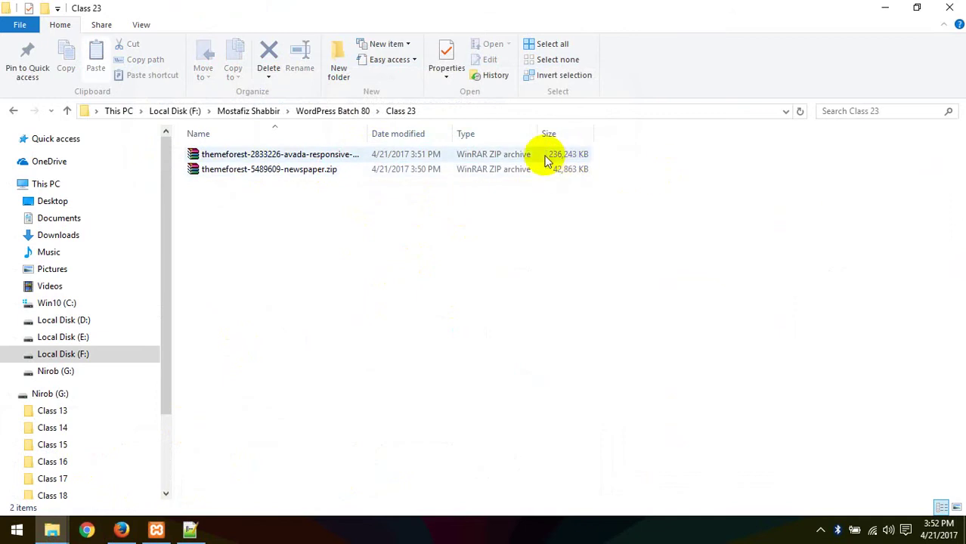
{"action": "left_click", "coordinate": [254, 161]}
Step: Open the Avada zip in WinRAR, browse Avada_Full_Package > PSD > psd.zip, then close both
{"action": "double_click", "coordinate": [254, 160]}
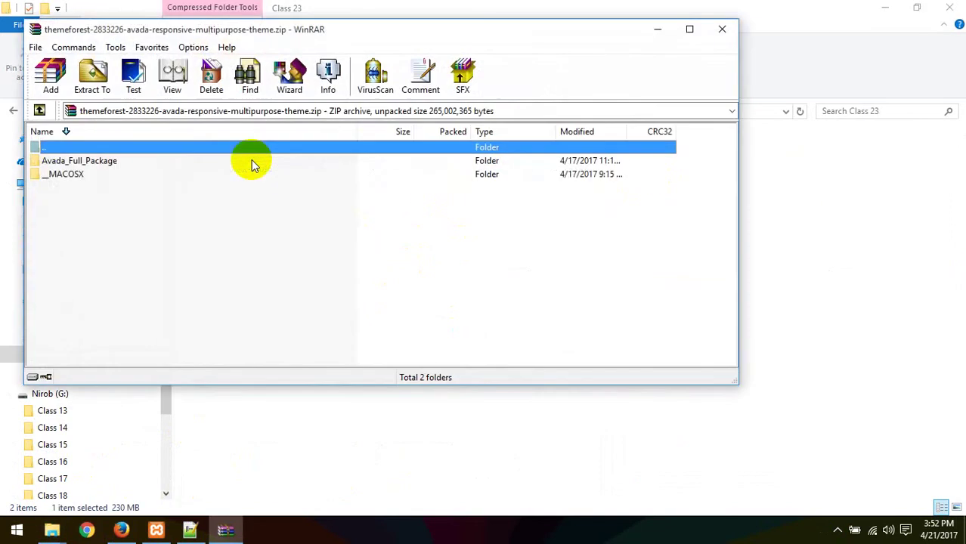
{"action": "double_click", "coordinate": [92, 167]}
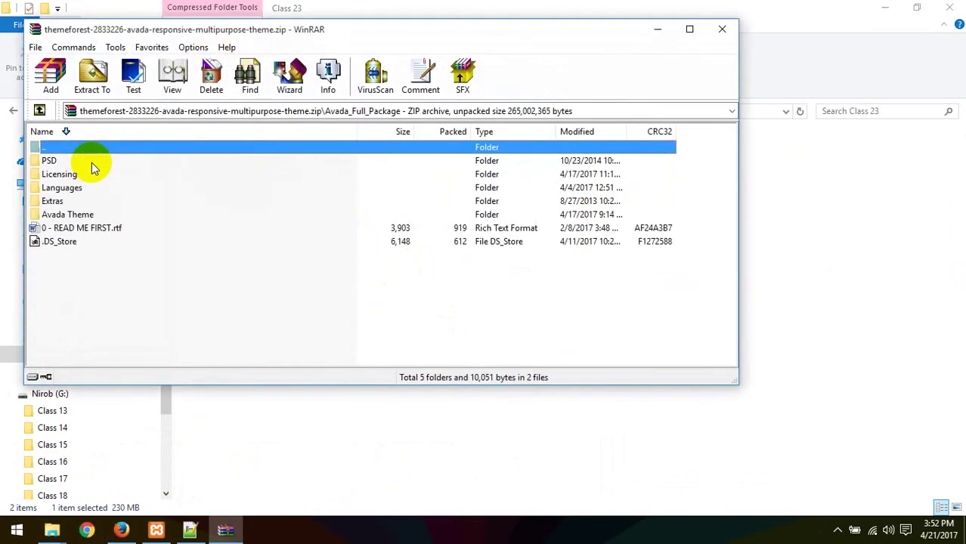
{"action": "double_click", "coordinate": [59, 162]}
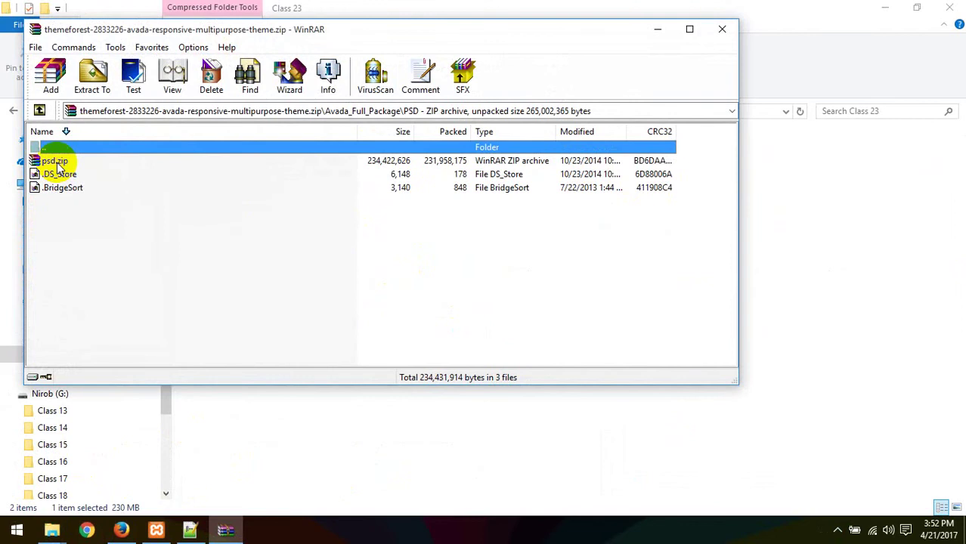
{"action": "double_click", "coordinate": [58, 165]}
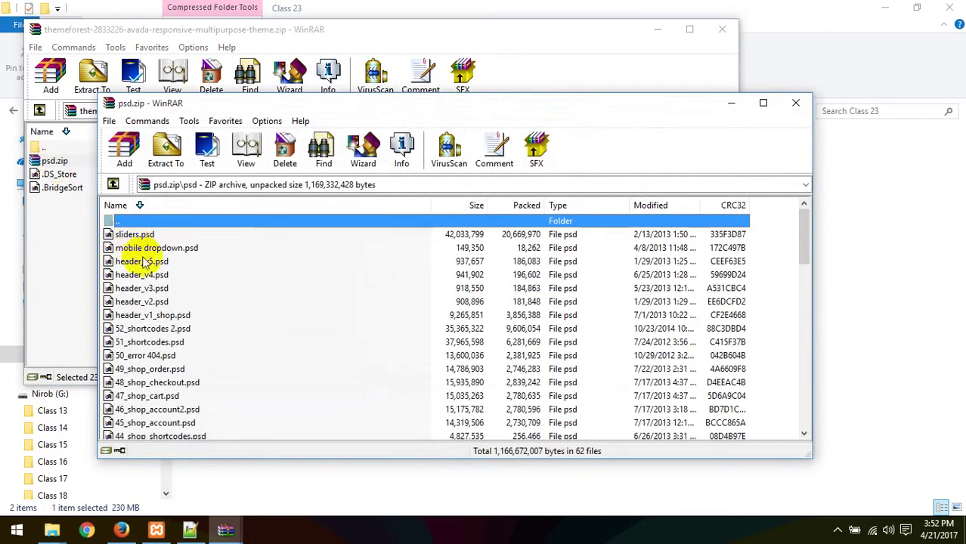
{"action": "scroll", "coordinate": [144, 261], "scroll_direction": "down", "scroll_amount": 15}
{"action": "scroll", "coordinate": [155, 274], "scroll_direction": "up", "scroll_amount": 15}
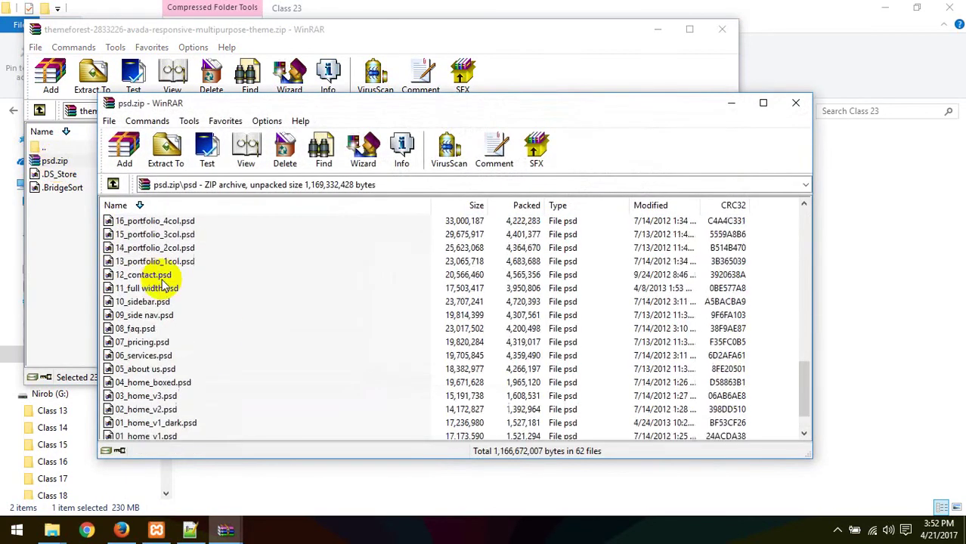
{"action": "left_click", "coordinate": [796, 102]}
{"action": "left_click", "coordinate": [721, 28]}
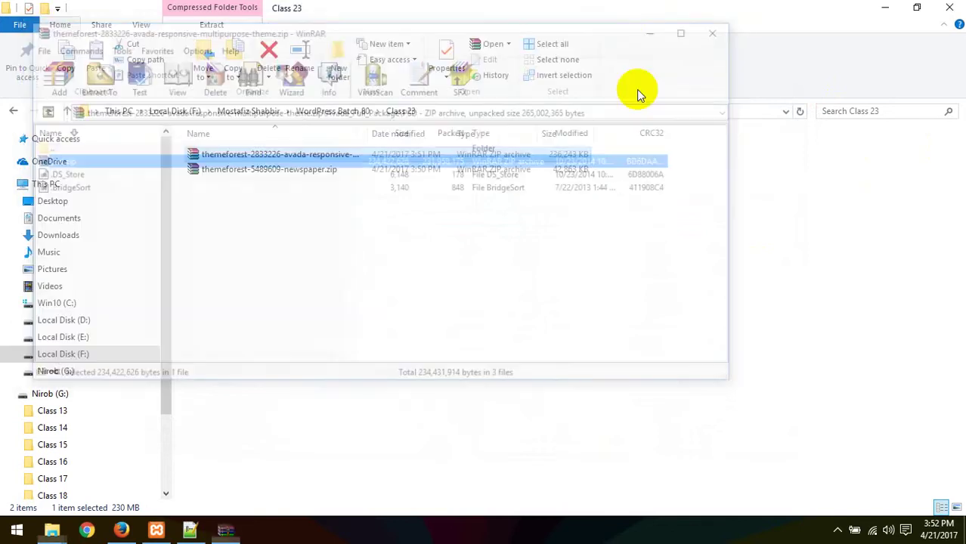
Step: Reopen the Avada zip, go to Avada_Full_Package > Avada Theme and open the nested Avada.zip
{"action": "left_click", "coordinate": [282, 154]}
{"action": "double_click", "coordinate": [282, 155]}
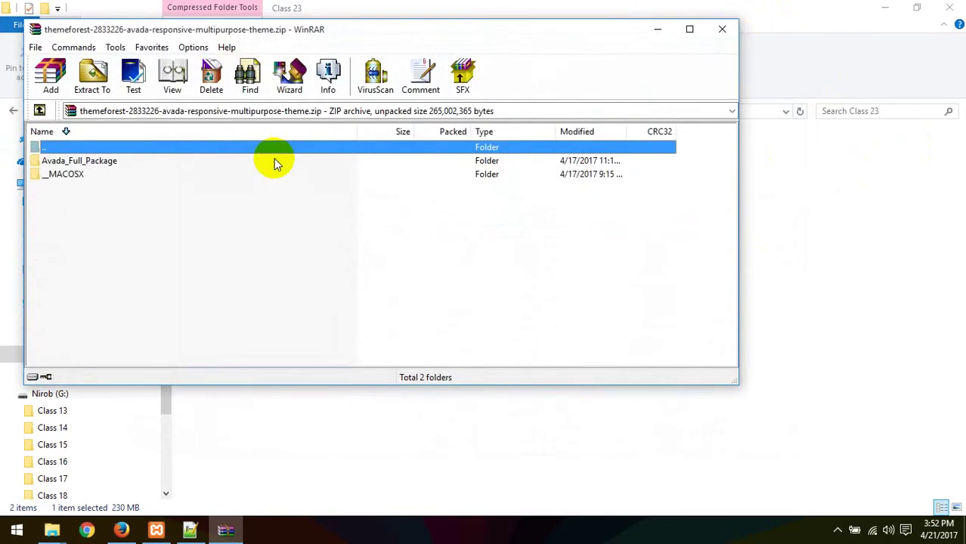
{"action": "double_click", "coordinate": [113, 162]}
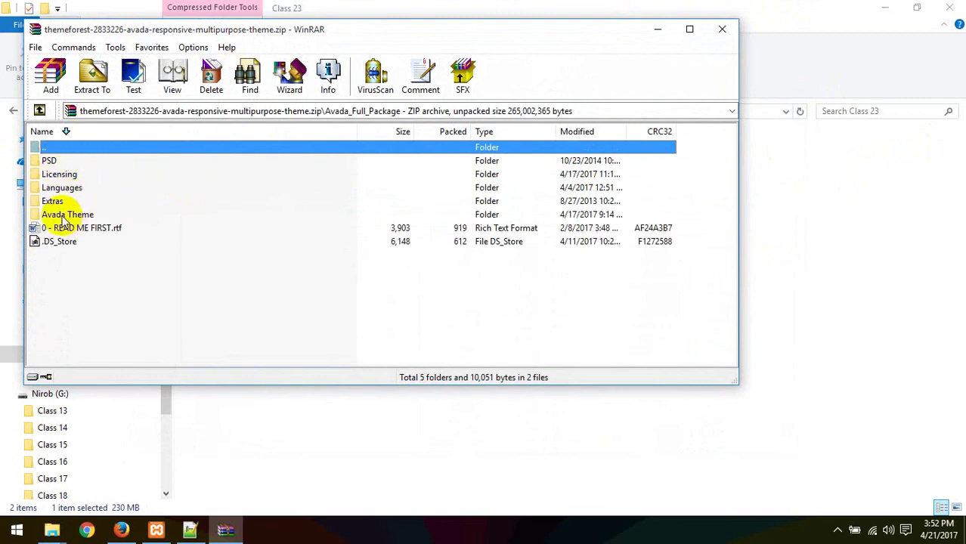
{"action": "double_click", "coordinate": [60, 215]}
{"action": "left_click", "coordinate": [68, 161]}
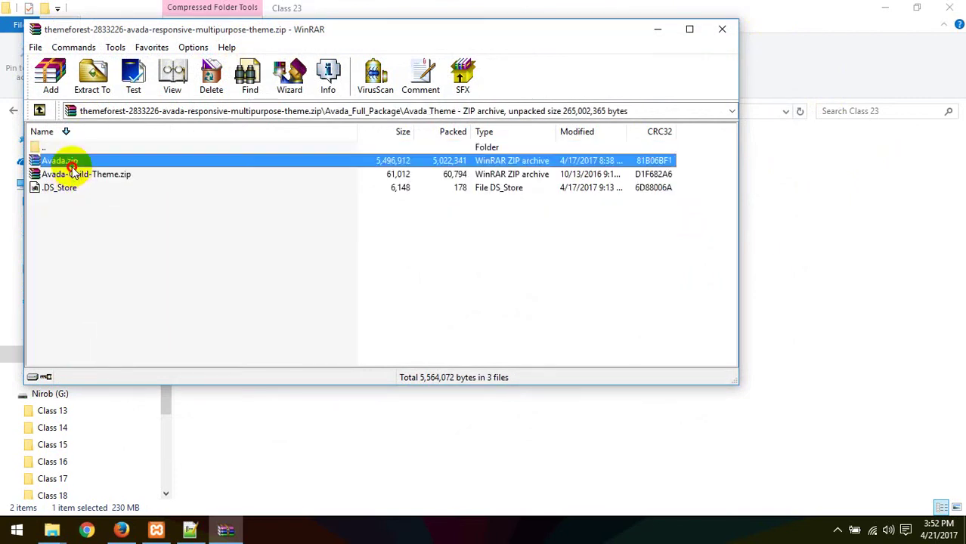
{"action": "left_click", "coordinate": [75, 174]}
{"action": "left_click", "coordinate": [71, 161]}
{"action": "left_click", "coordinate": [84, 174]}
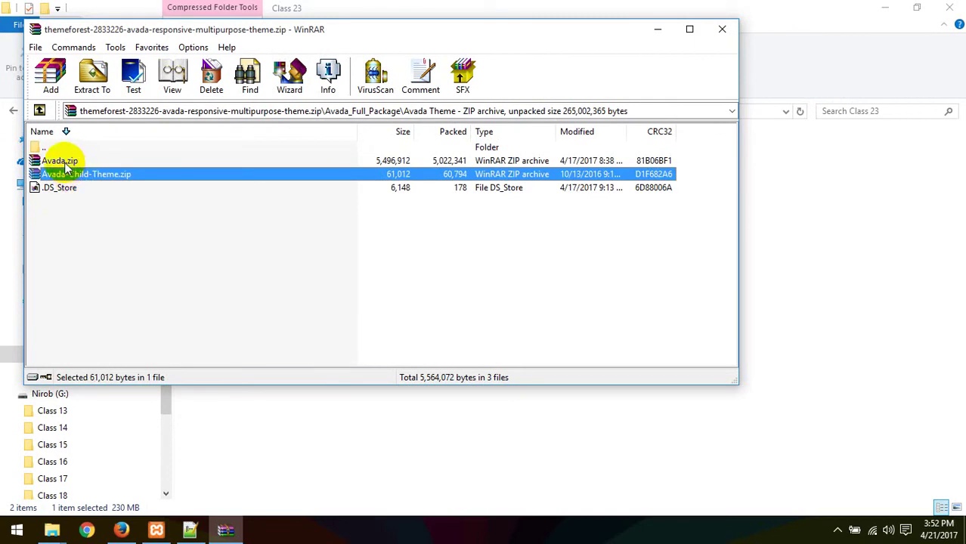
{"action": "double_click", "coordinate": [61, 161]}
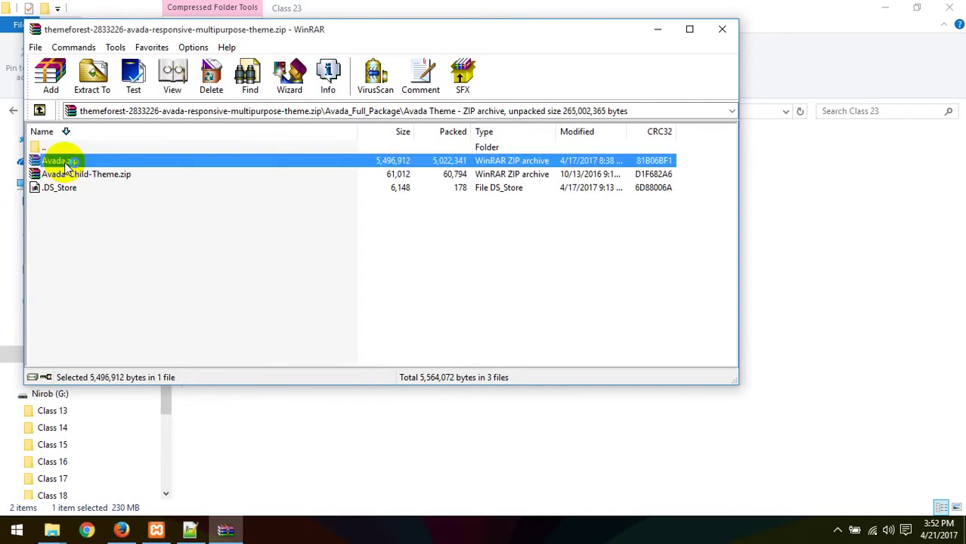
Step: Open the Avada folder inside Avada.zip and sort its contents by name
{"action": "left_click", "coordinate": [59, 162]}
{"action": "double_click", "coordinate": [59, 163]}
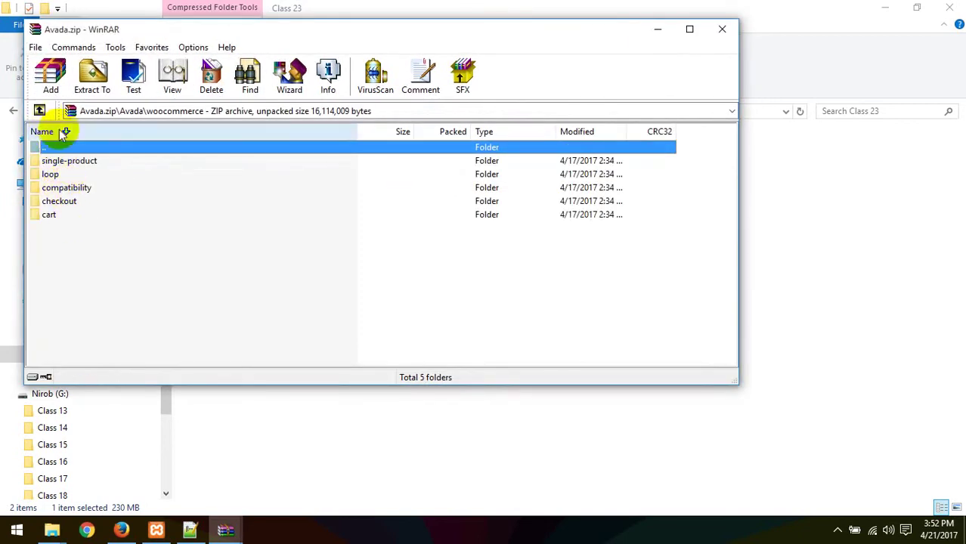
{"action": "left_click", "coordinate": [65, 131]}
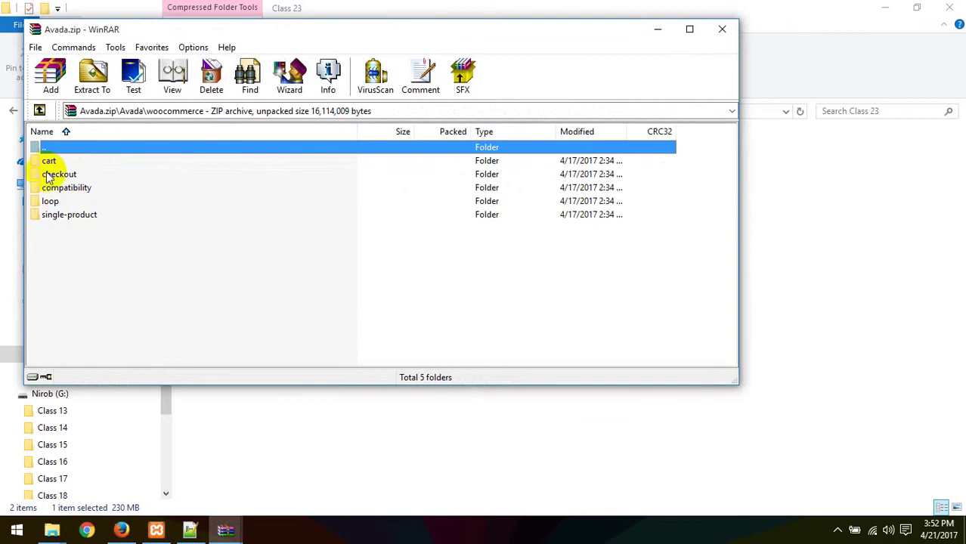
{"action": "left_click", "coordinate": [67, 131]}
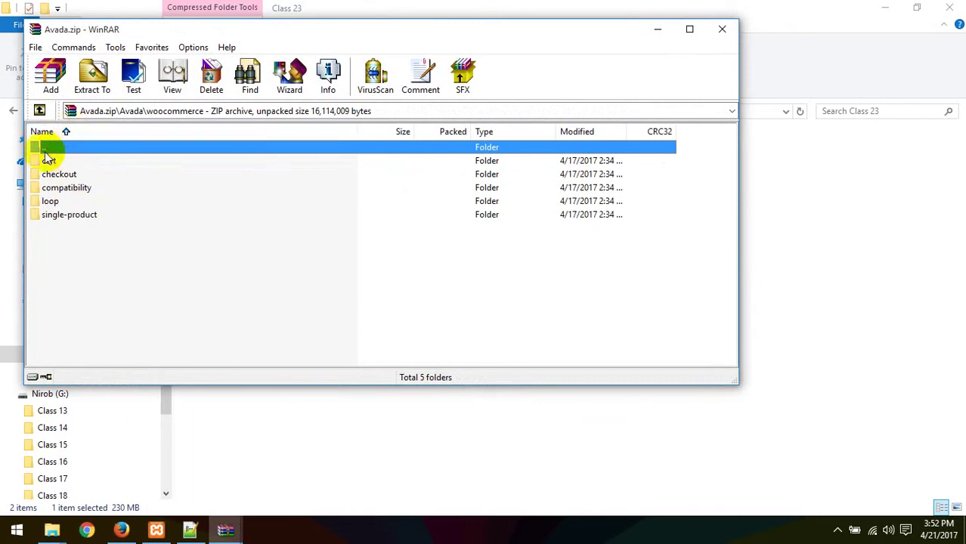
{"action": "double_click", "coordinate": [46, 150]}
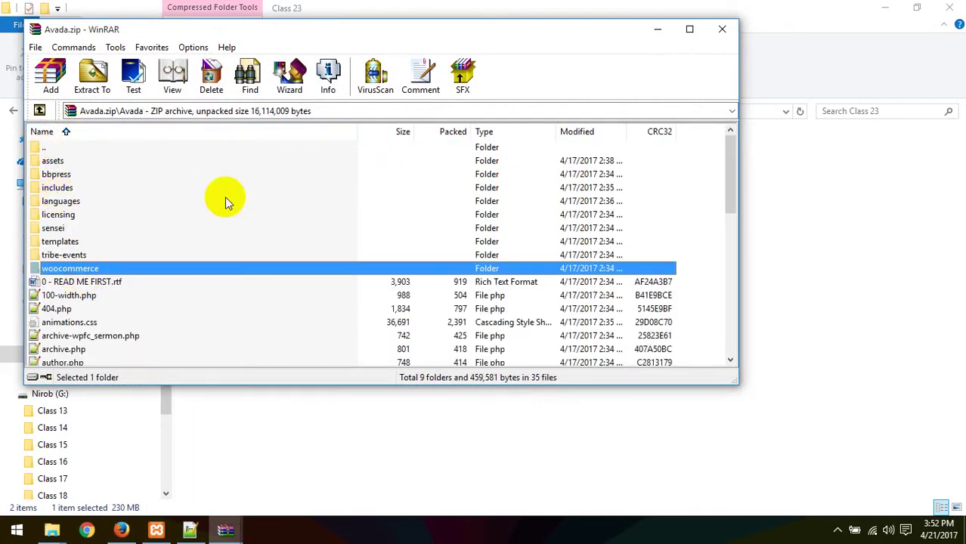
{"action": "left_click_drag", "start_coordinate": [731, 170], "coordinate": [733, 139]}
Step: Reopen the Avada folder, locate style.css, and go back up to the Avada.zip root
{"action": "double_click", "coordinate": [43, 148]}
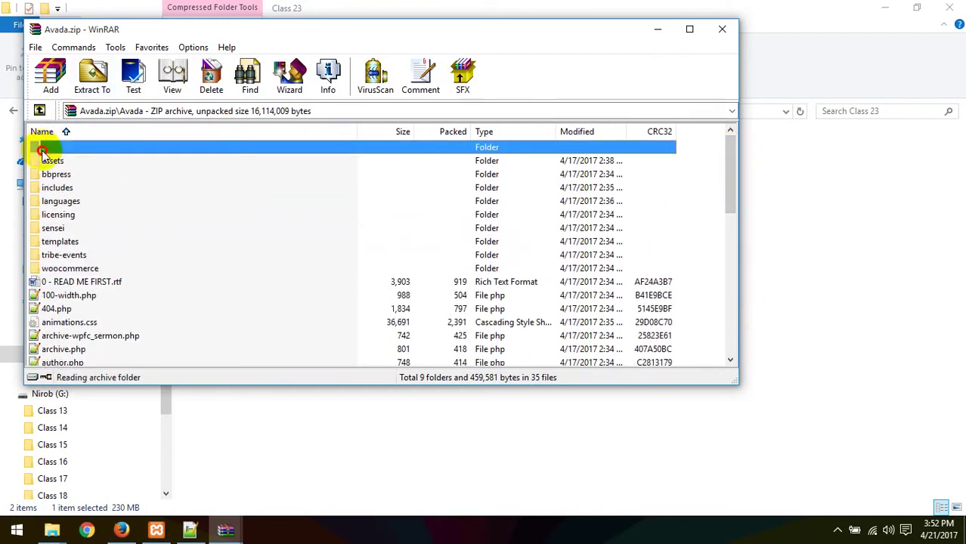
{"action": "double_click", "coordinate": [47, 158]}
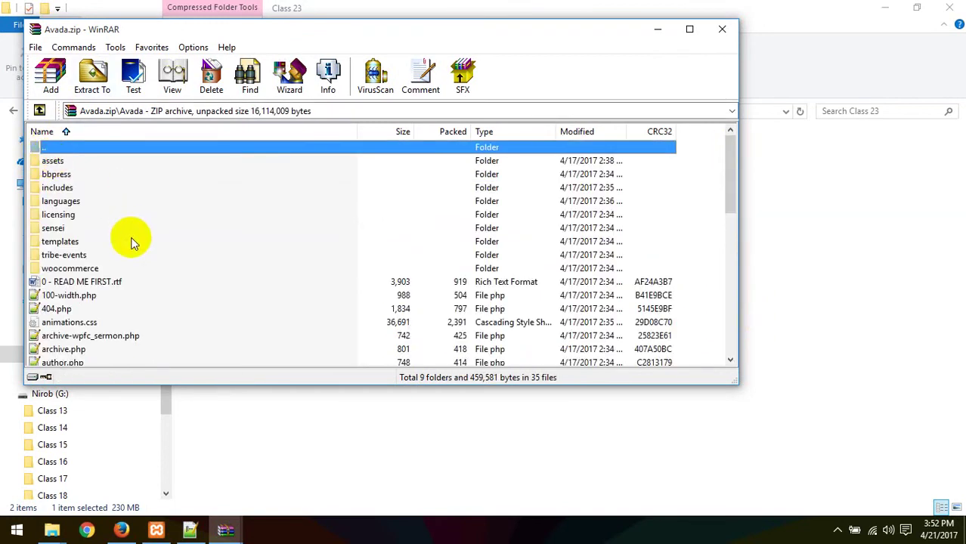
{"action": "scroll", "coordinate": [89, 220], "scroll_direction": "down", "scroll_amount": 1}
{"action": "scroll", "coordinate": [97, 270], "scroll_direction": "down", "scroll_amount": 9}
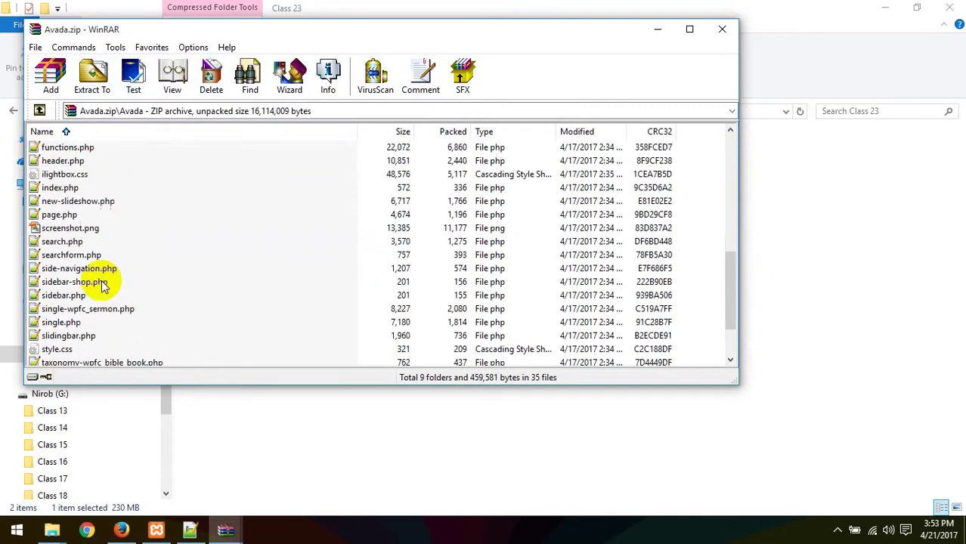
{"action": "left_click", "coordinate": [56, 281]}
{"action": "scroll", "coordinate": [101, 229], "scroll_direction": "up", "scroll_amount": 1}
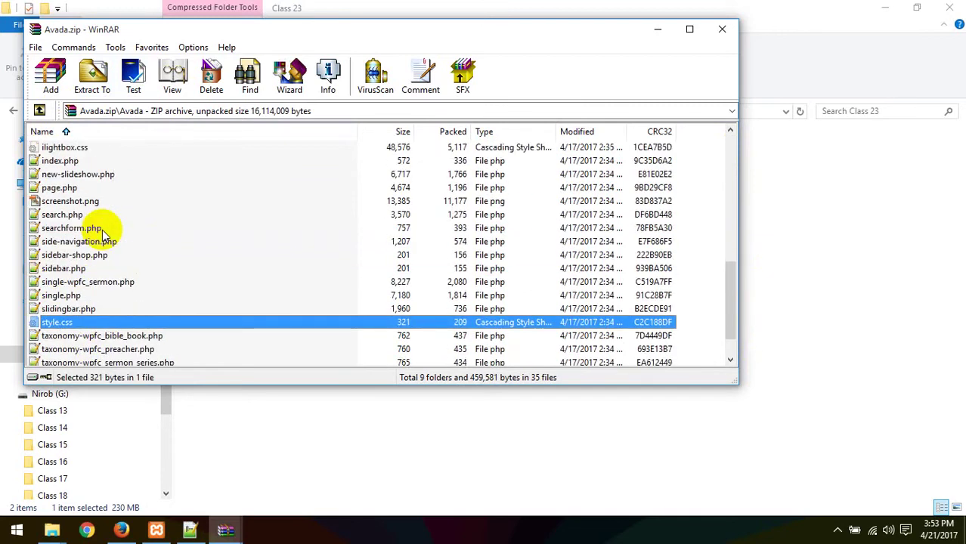
{"action": "scroll", "coordinate": [83, 200], "scroll_direction": "up", "scroll_amount": 8}
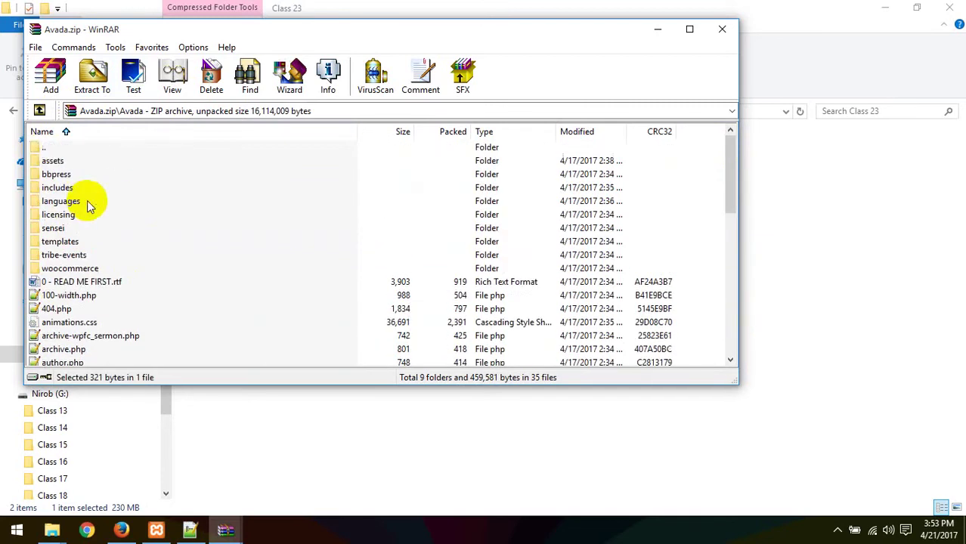
{"action": "left_click", "coordinate": [42, 149]}
{"action": "double_click", "coordinate": [42, 148]}
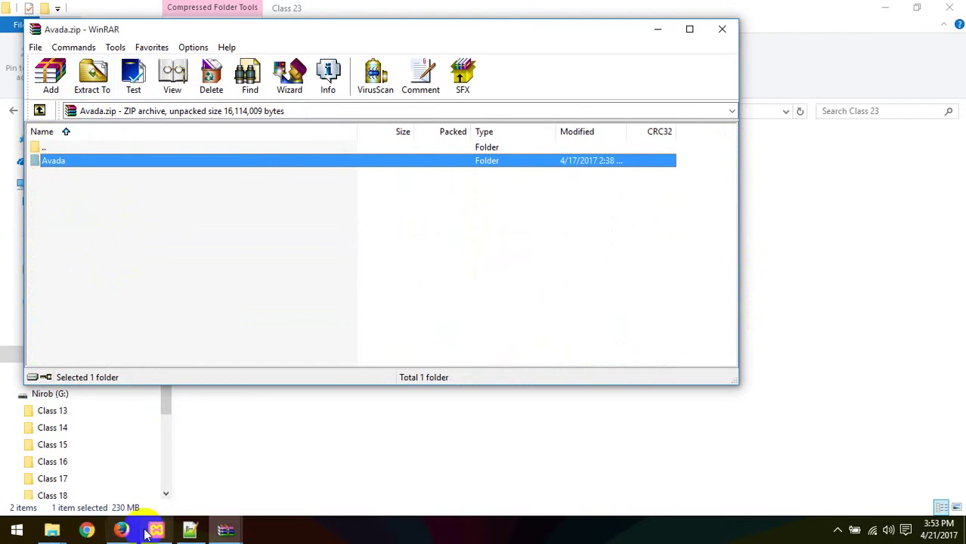
{"action": "left_click", "coordinate": [57, 529]}
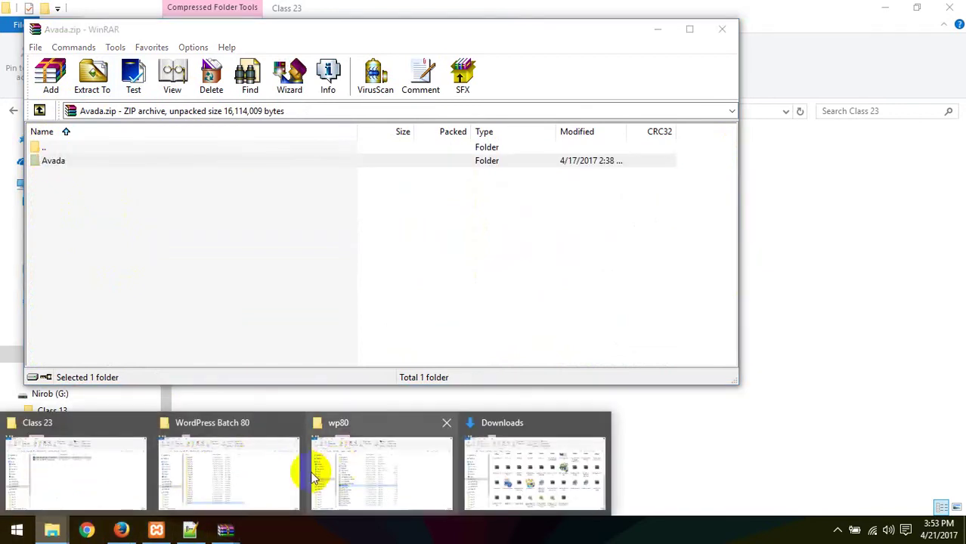
Step: Open the wp80 site's wp-content\themes folder in File Explorer
{"action": "left_click", "coordinate": [374, 469]}
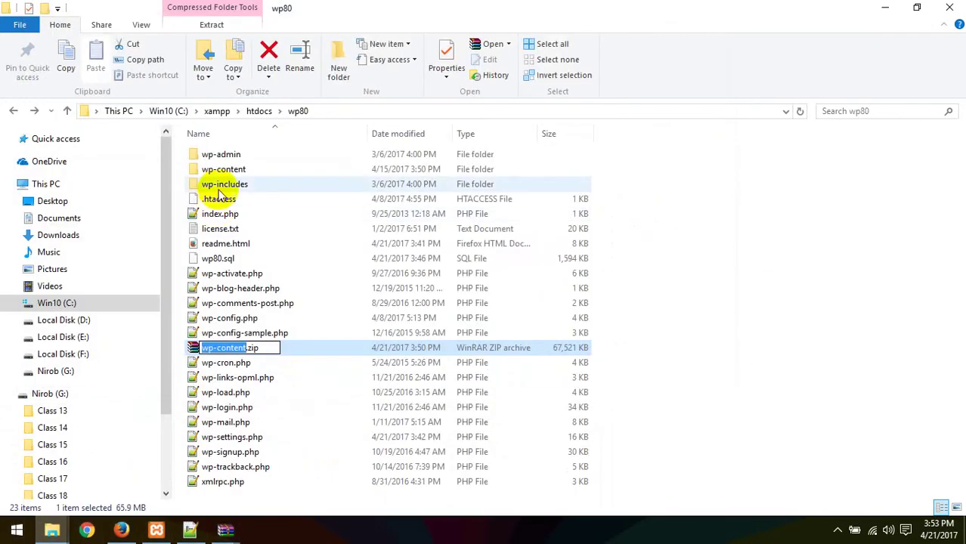
{"action": "left_click", "coordinate": [225, 169]}
{"action": "double_click", "coordinate": [224, 170]}
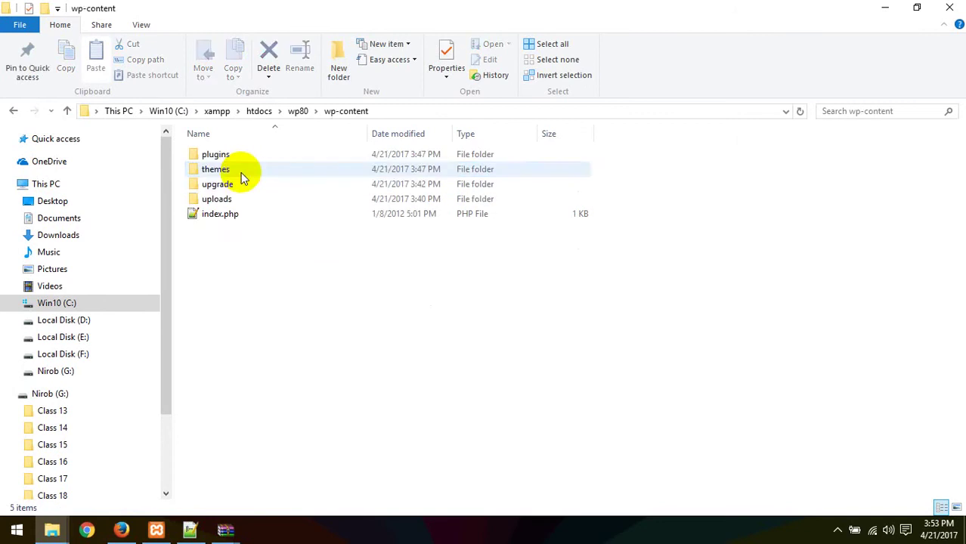
{"action": "double_click", "coordinate": [226, 174]}
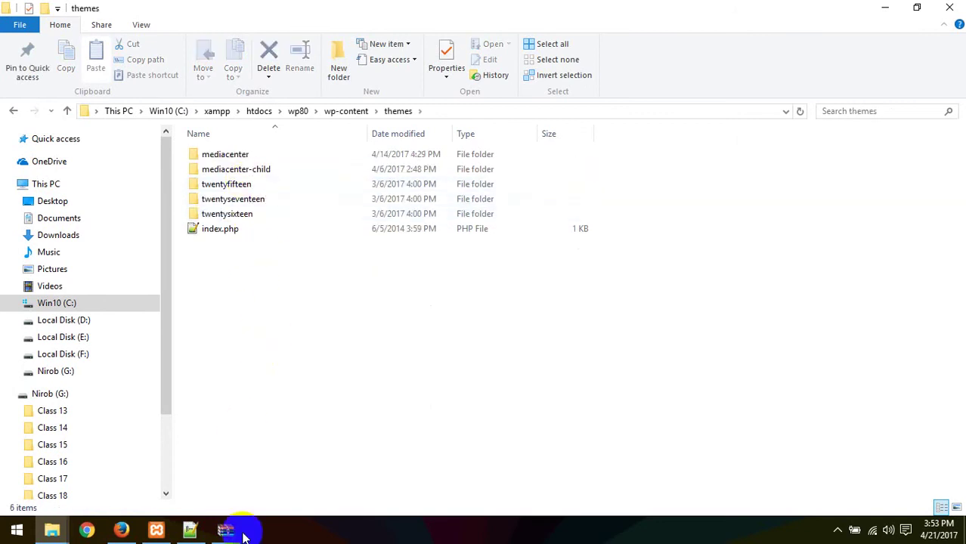
Step: Drag the Avada folder from Avada.zip into the themes folder to extract it
{"action": "mouse_move", "coordinate": [225, 529]}
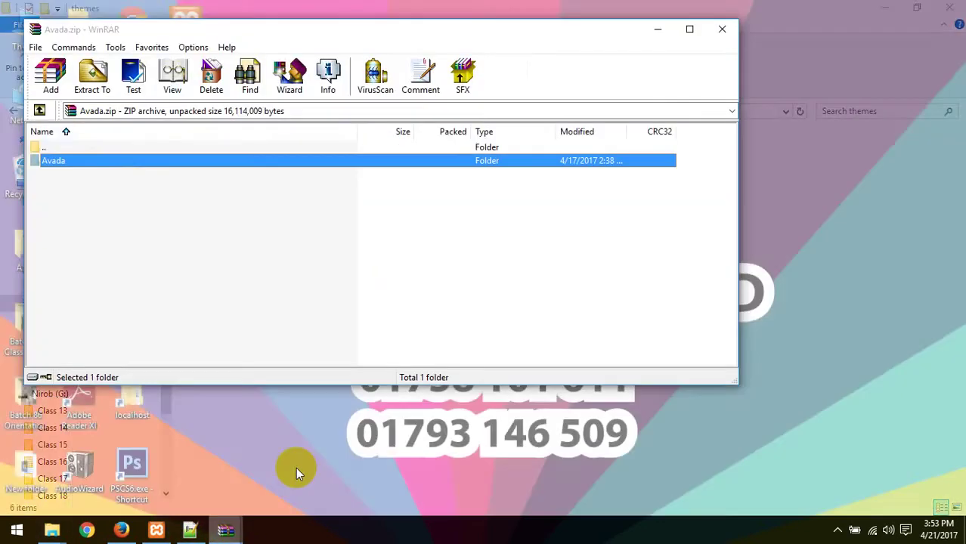
{"action": "left_click", "coordinate": [296, 470]}
{"action": "left_click_drag", "start_coordinate": [212, 28], "coordinate": [690, 140]}
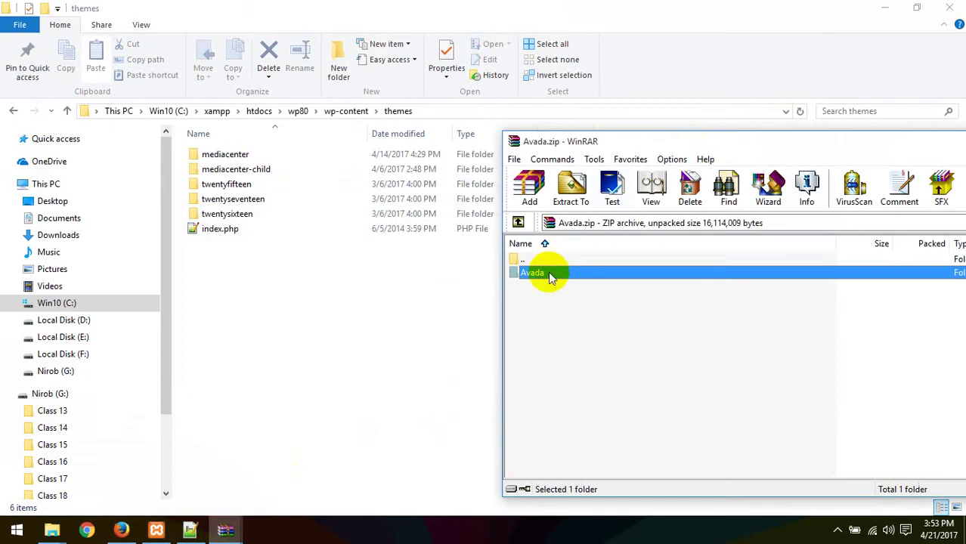
{"action": "left_click_drag", "start_coordinate": [350, 330], "coordinate": [347, 333]}
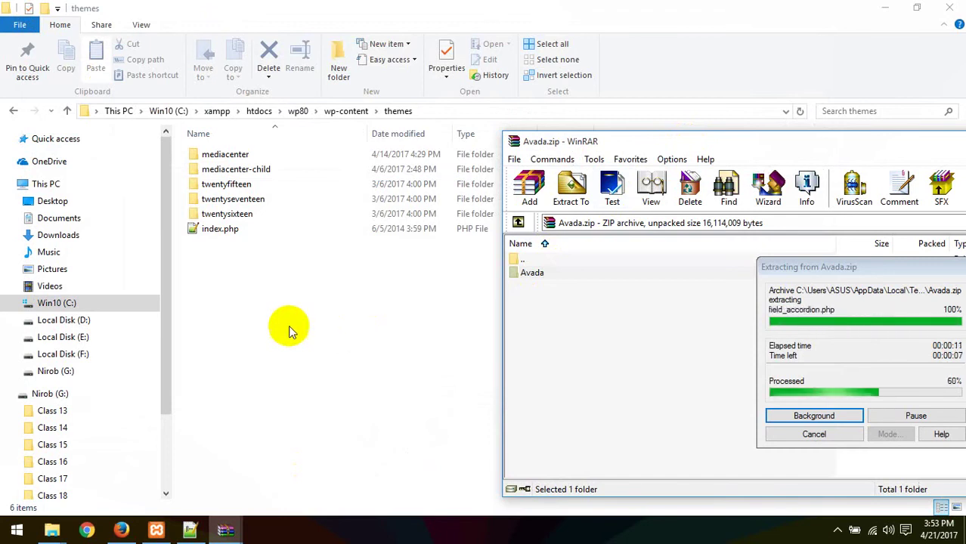
{"action": "left_click", "coordinate": [121, 530]}
{"action": "scroll", "coordinate": [516, 248], "scroll_direction": "up", "scroll_amount": 3}
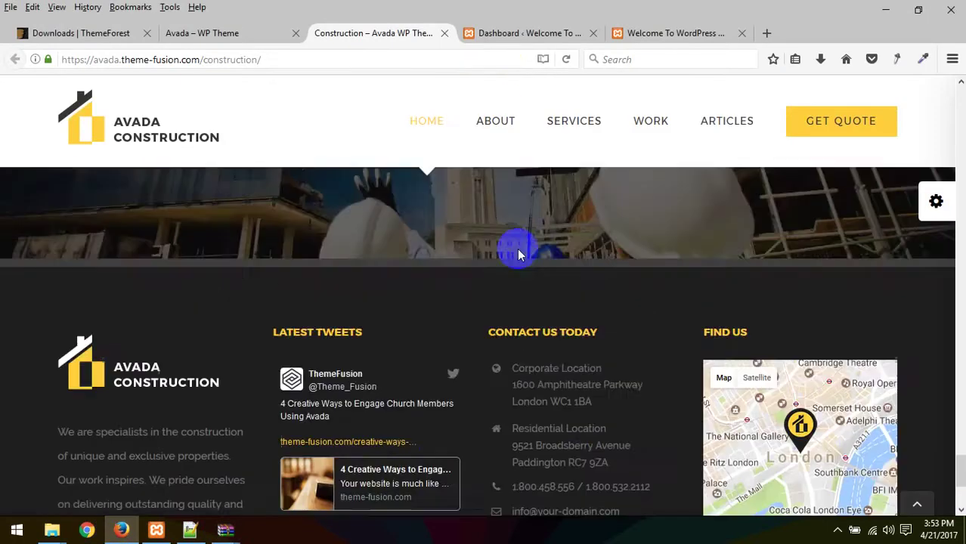
Step: Go to the local WordPress dashboard's Appearance > Themes page
{"action": "scroll", "coordinate": [446, 248], "scroll_direction": "up", "scroll_amount": 15}
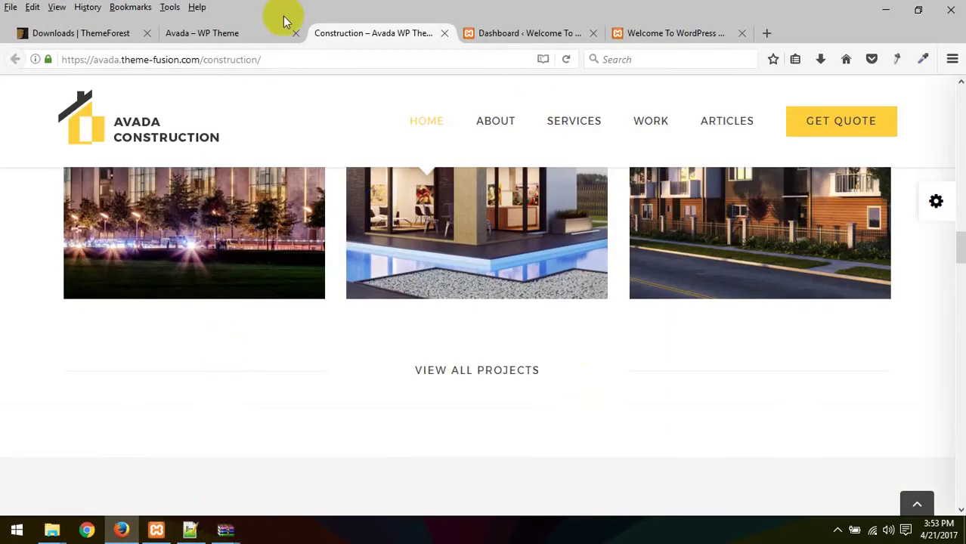
{"action": "left_click", "coordinate": [212, 28]}
{"action": "left_click", "coordinate": [82, 32]}
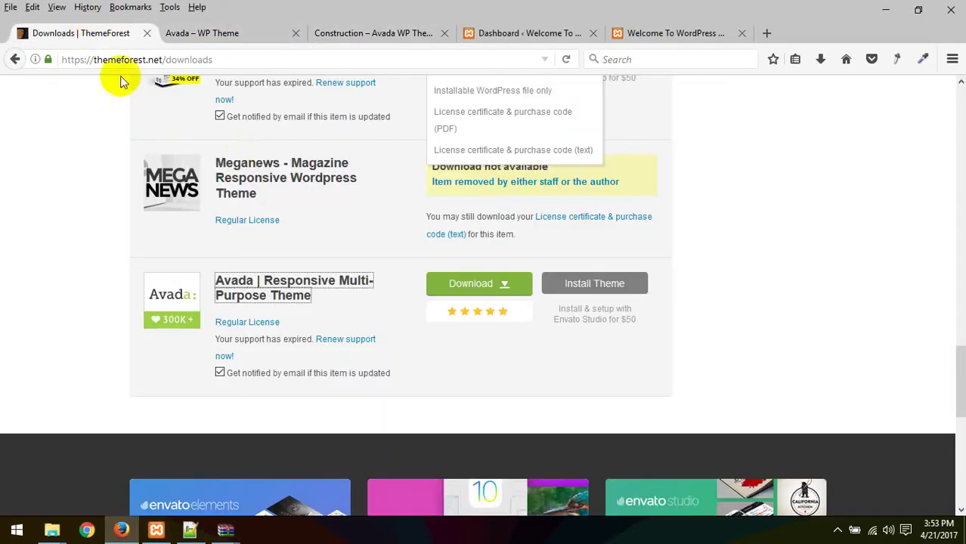
{"action": "left_click", "coordinate": [558, 32]}
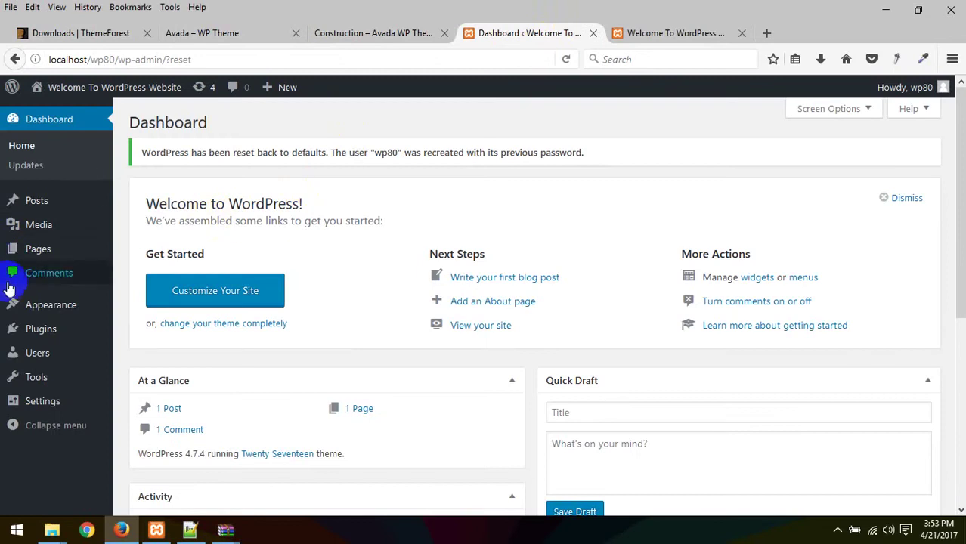
{"action": "left_click", "coordinate": [41, 310]}
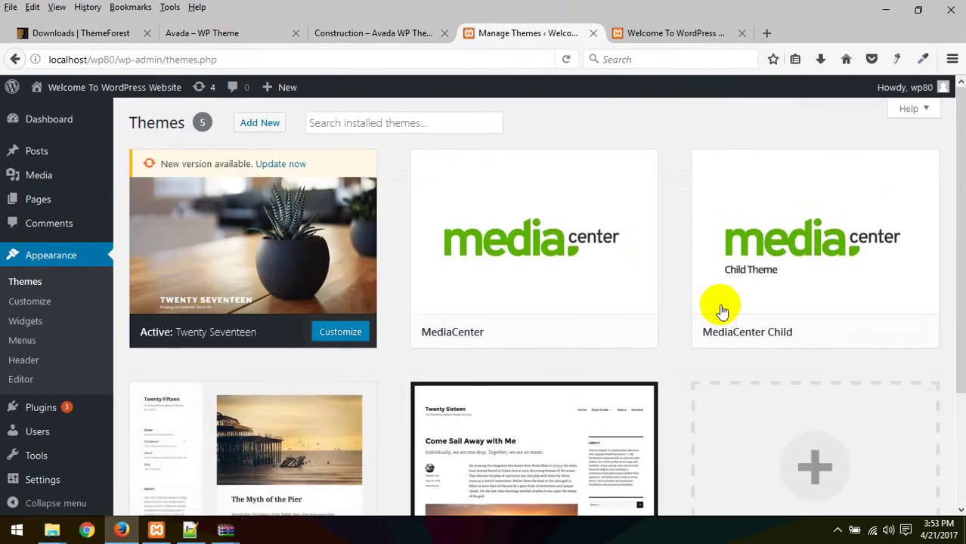
Step: Reload the Themes page to refresh the installed themes list
{"action": "scroll", "coordinate": [468, 359], "scroll_direction": "down", "scroll_amount": 1}
{"action": "scroll", "coordinate": [469, 359], "scroll_direction": "down", "scroll_amount": 2}
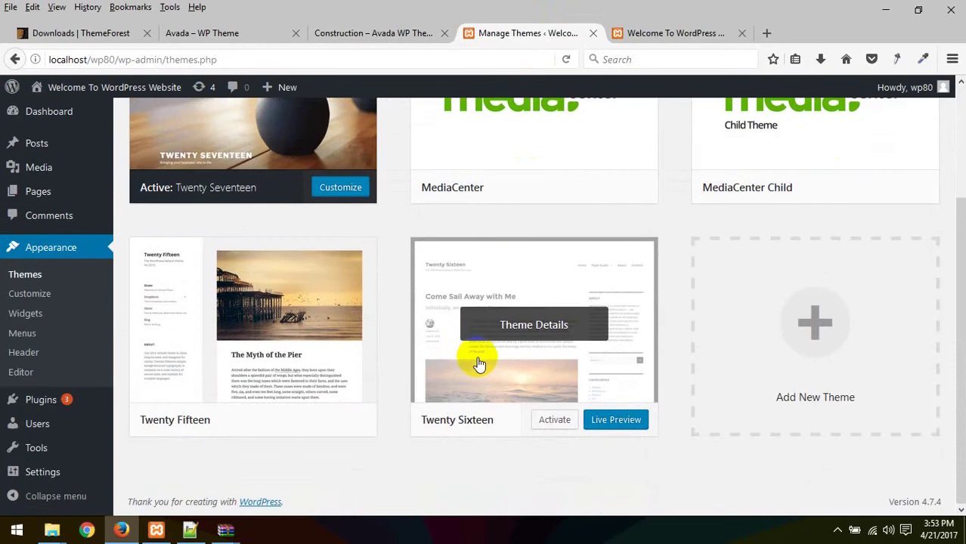
{"action": "scroll", "coordinate": [477, 358], "scroll_direction": "up", "scroll_amount": 3}
{"action": "left_click", "coordinate": [592, 115]}
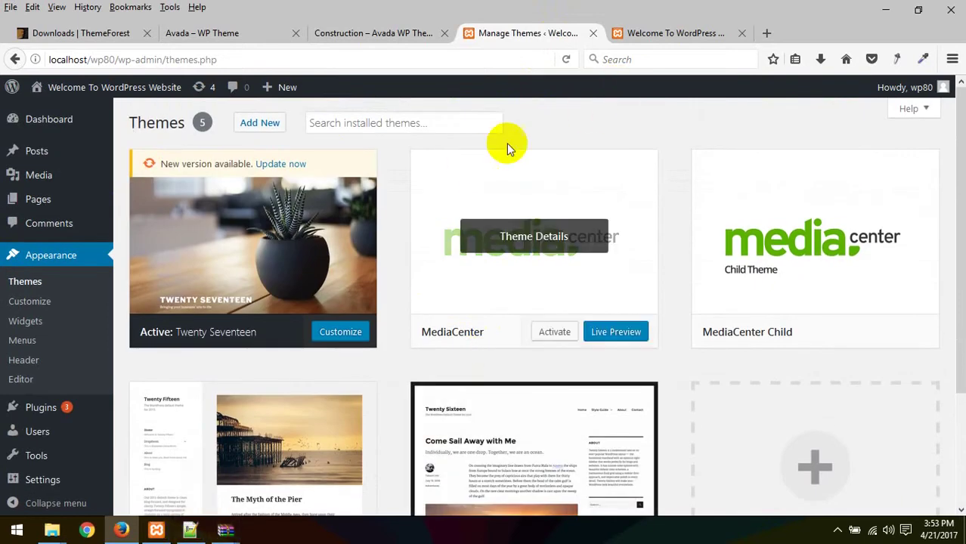
{"action": "right_click", "coordinate": [625, 140]}
{"action": "left_click", "coordinate": [712, 143]}
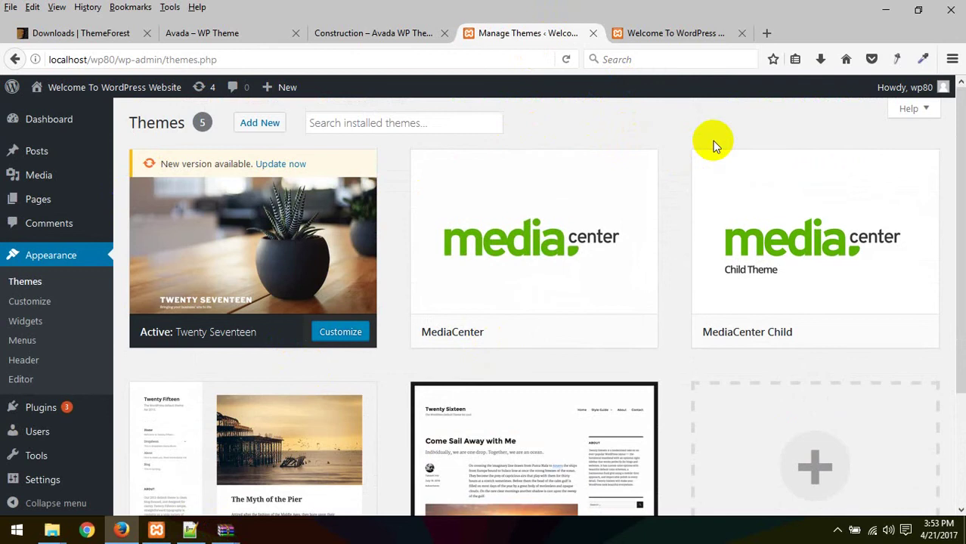
{"action": "scroll", "coordinate": [362, 388], "scroll_direction": "down", "scroll_amount": 2}
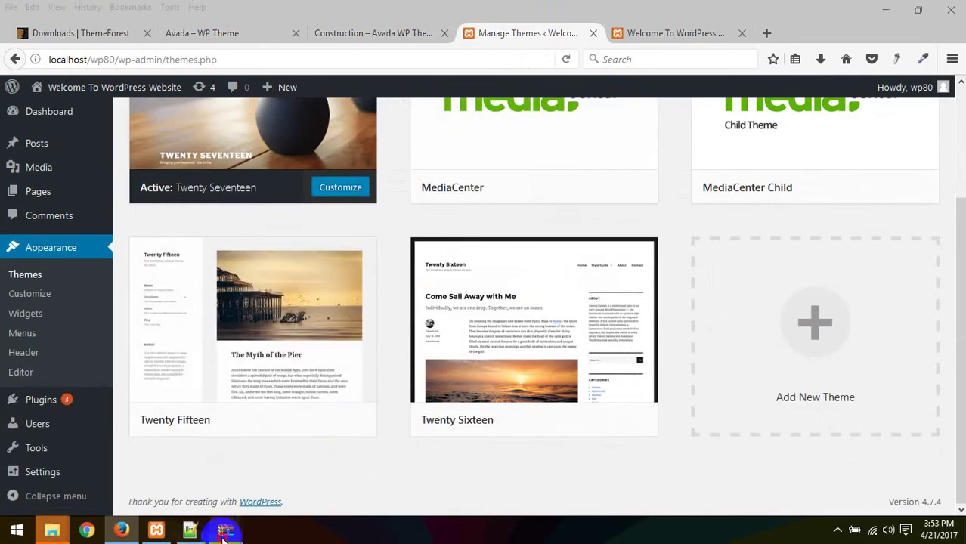
Step: Confirm the Avada folder sits in wp80's themes folder, then reload the Themes page again
{"action": "mouse_move", "coordinate": [226, 530]}
{"action": "left_click", "coordinate": [313, 468]}
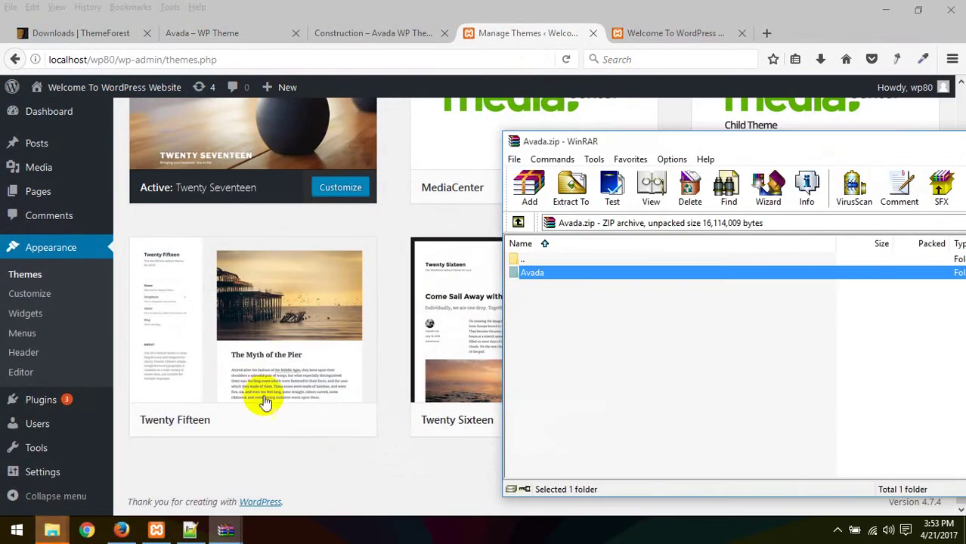
{"action": "left_click", "coordinate": [51, 530]}
{"action": "left_click", "coordinate": [331, 454]}
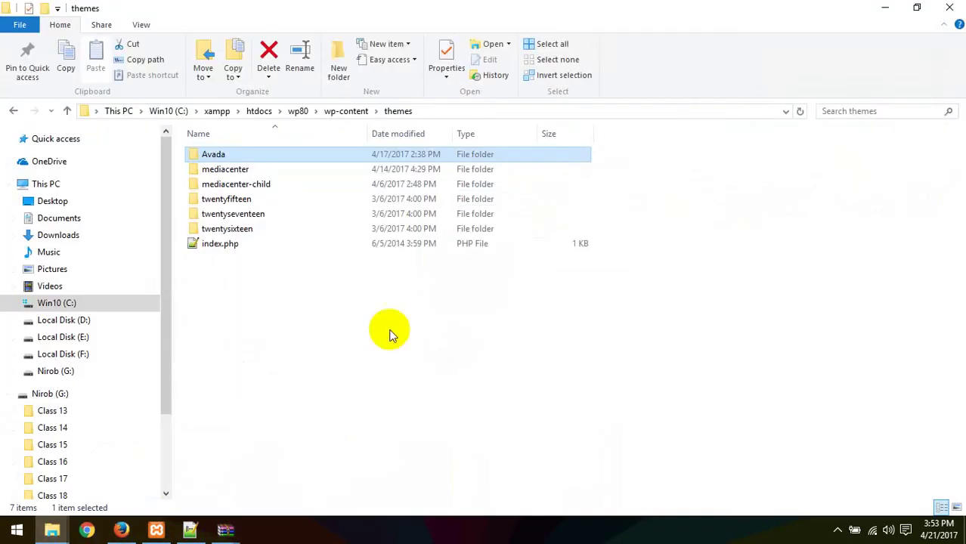
{"action": "left_click", "coordinate": [121, 530]}
{"action": "scroll", "coordinate": [562, 167], "scroll_direction": "up", "scroll_amount": 5}
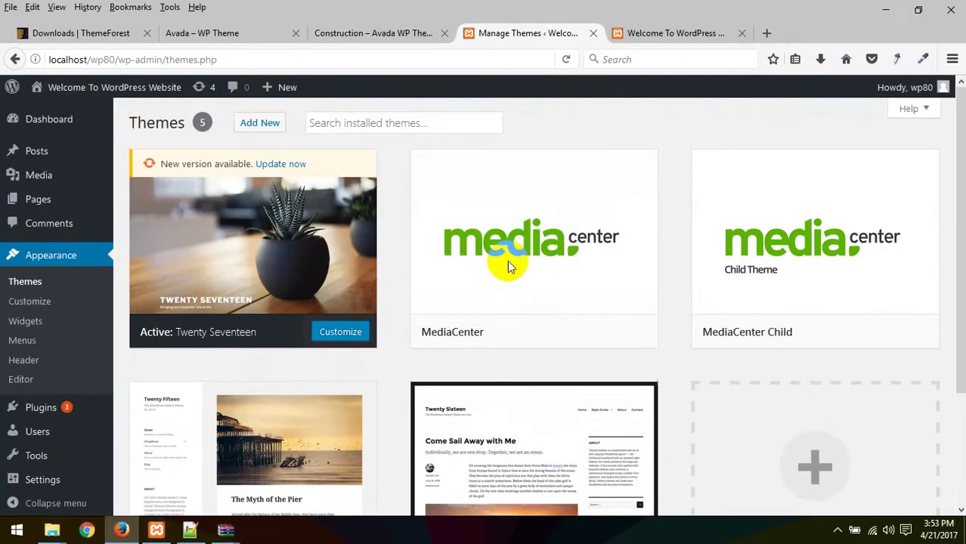
{"action": "right_click", "coordinate": [699, 118]}
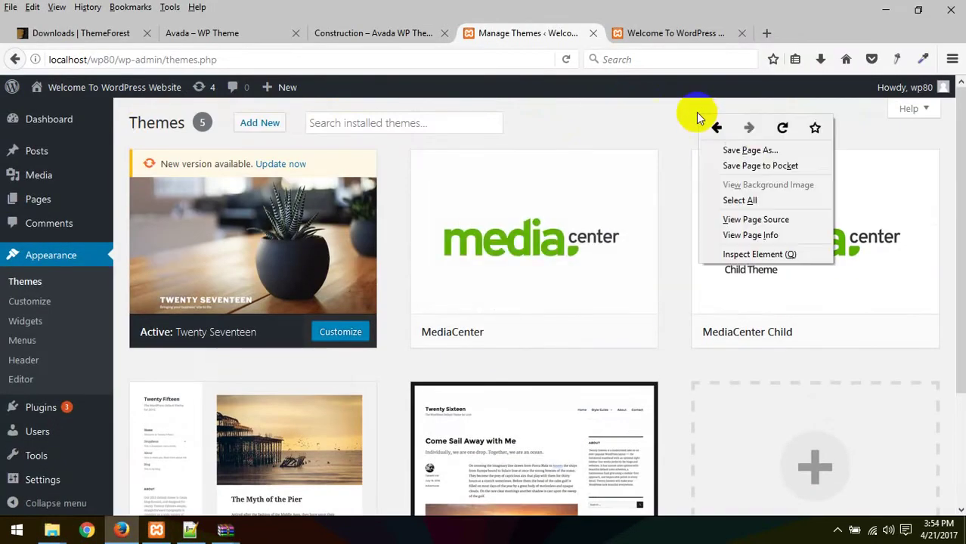
Step: Reload Themes, review the Avada card's details, then activate Avada to reach its 5.1.6 welcome page
{"action": "left_click", "coordinate": [768, 130]}
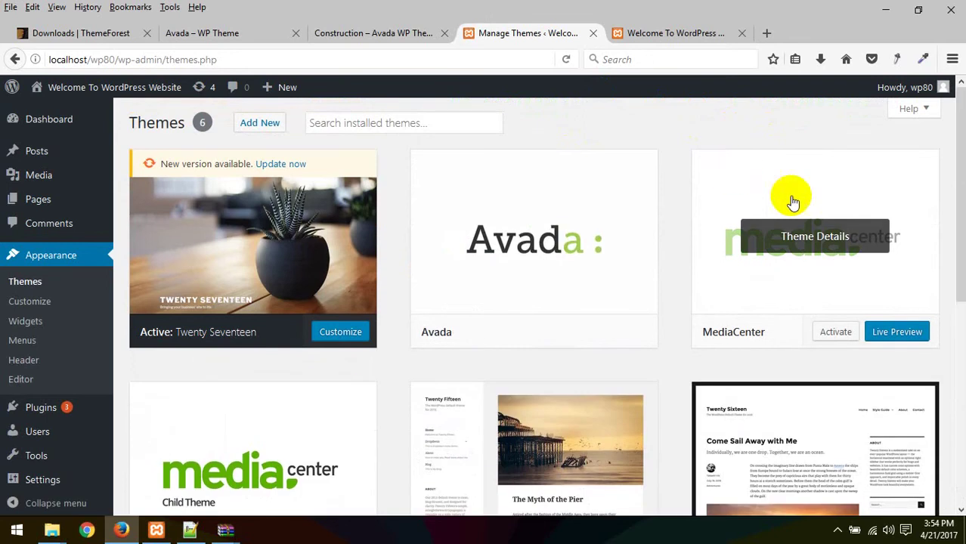
{"action": "scroll", "coordinate": [409, 232], "scroll_direction": "down", "scroll_amount": 5}
{"action": "scroll", "coordinate": [479, 273], "scroll_direction": "up", "scroll_amount": 5}
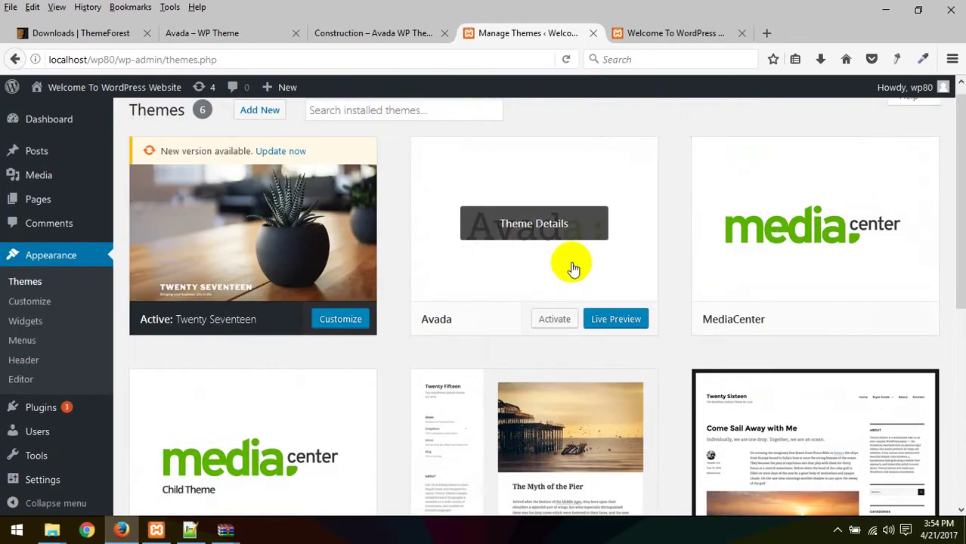
{"action": "left_click", "coordinate": [547, 234]}
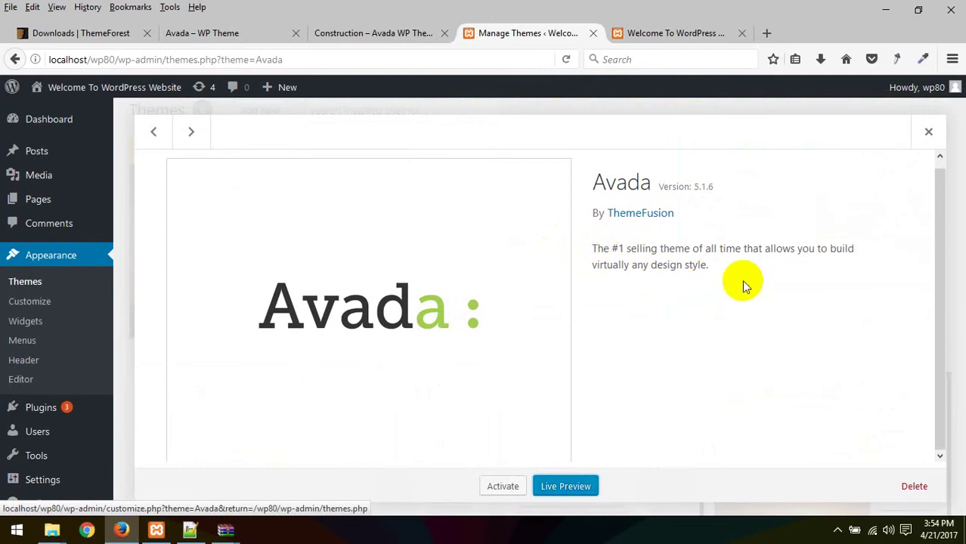
{"action": "left_click", "coordinate": [928, 132]}
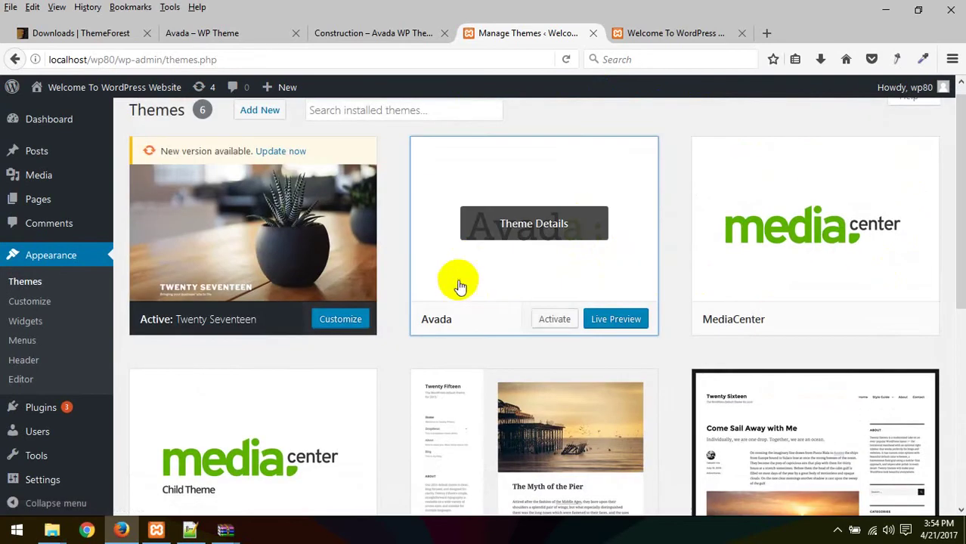
{"action": "left_click", "coordinate": [554, 319]}
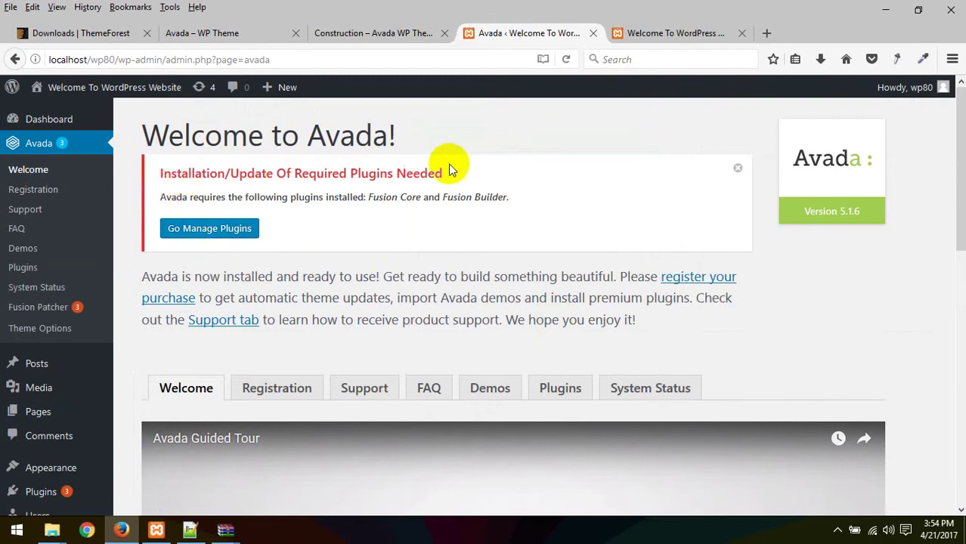
{"action": "scroll", "coordinate": [312, 384], "scroll_direction": "down", "scroll_amount": 6}
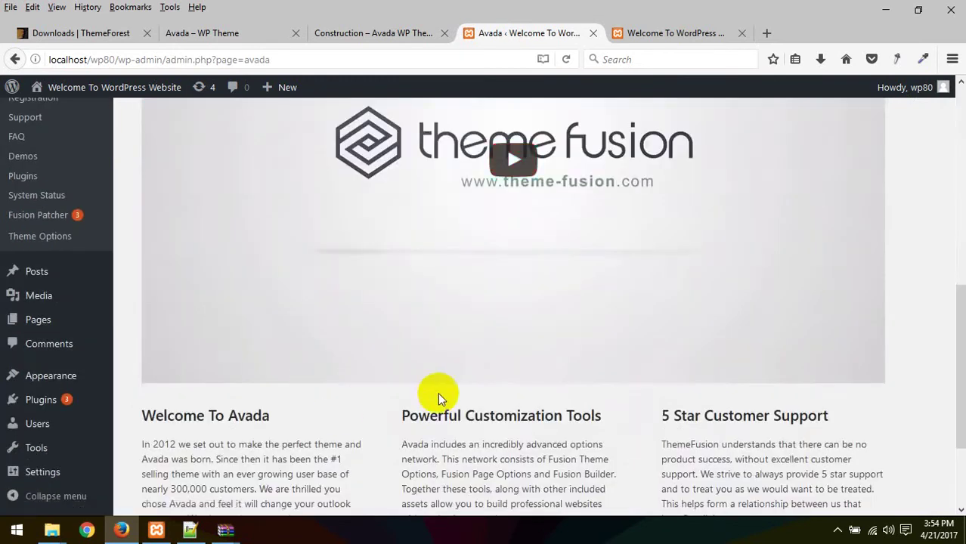
{"action": "scroll", "coordinate": [439, 394], "scroll_direction": "down", "scroll_amount": 2}
{"action": "scroll", "coordinate": [263, 371], "scroll_direction": "up", "scroll_amount": 7}
{"action": "scroll", "coordinate": [263, 371], "scroll_direction": "down", "scroll_amount": 4}
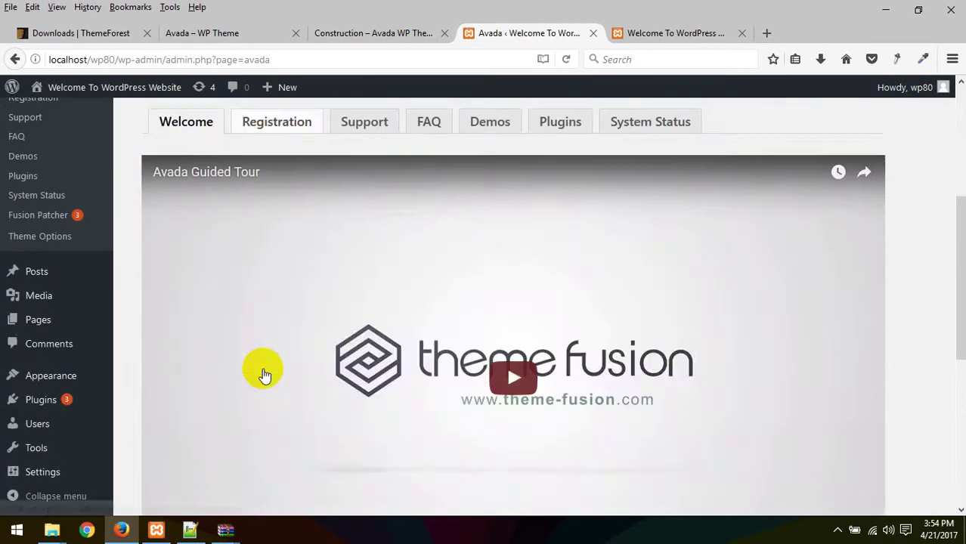
{"action": "scroll", "coordinate": [263, 371], "scroll_direction": "down", "scroll_amount": 3}
{"action": "scroll", "coordinate": [255, 402], "scroll_direction": "up", "scroll_amount": 7}
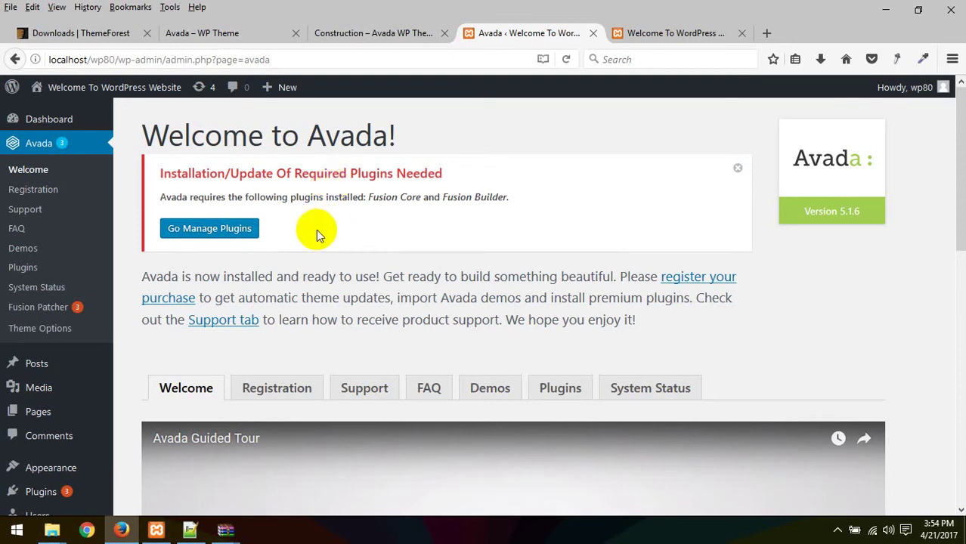
{"action": "left_click", "coordinate": [223, 231]}
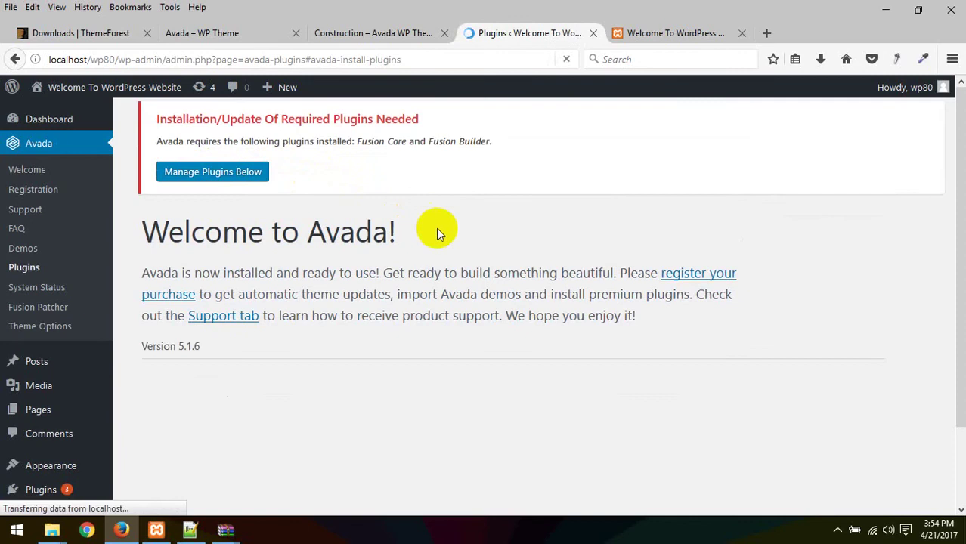
Step: Look over the Premium Plugins section on Avada's Plugins page
{"action": "scroll", "coordinate": [431, 270], "scroll_direction": "up", "scroll_amount": 1}
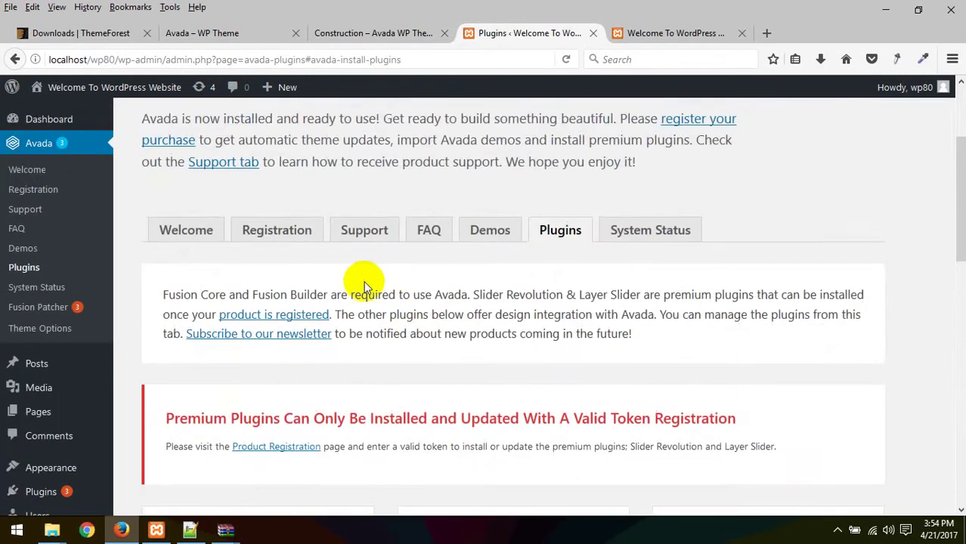
{"action": "scroll", "coordinate": [454, 302], "scroll_direction": "down", "scroll_amount": 4}
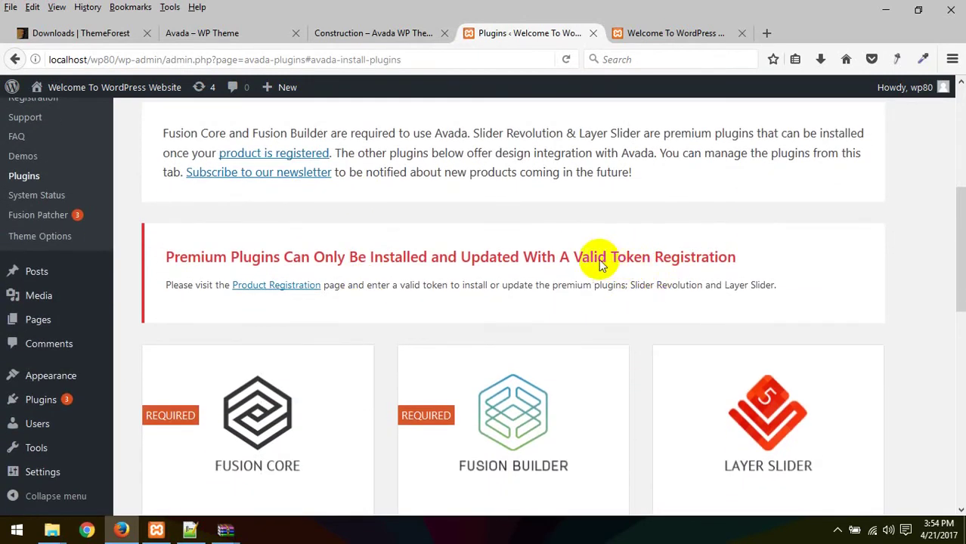
{"action": "left_click_drag", "start_coordinate": [168, 259], "coordinate": [794, 252]}
{"action": "left_click", "coordinate": [794, 252]}
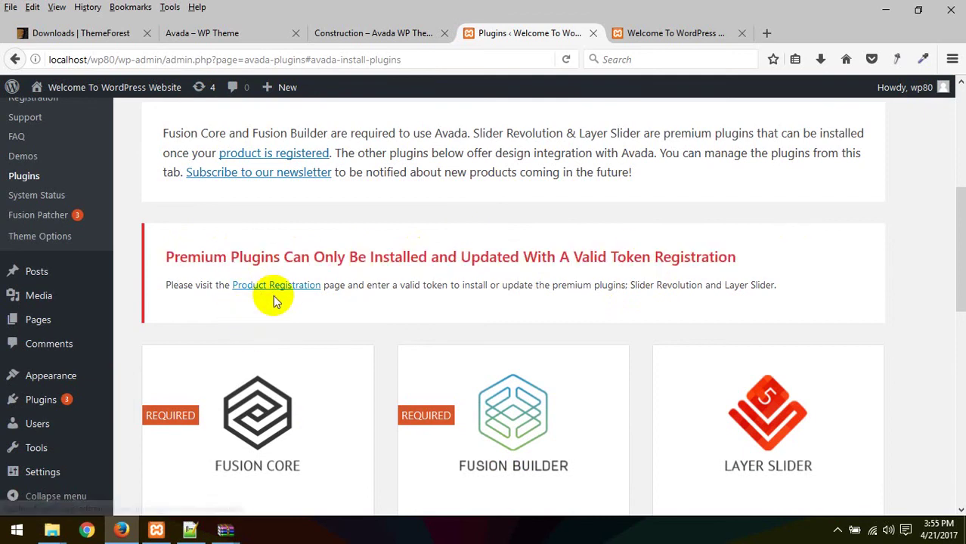
Step: Scroll through the bundled plugin cards and start installing The Events Calendar plugin
{"action": "scroll", "coordinate": [272, 298], "scroll_direction": "down", "scroll_amount": 3}
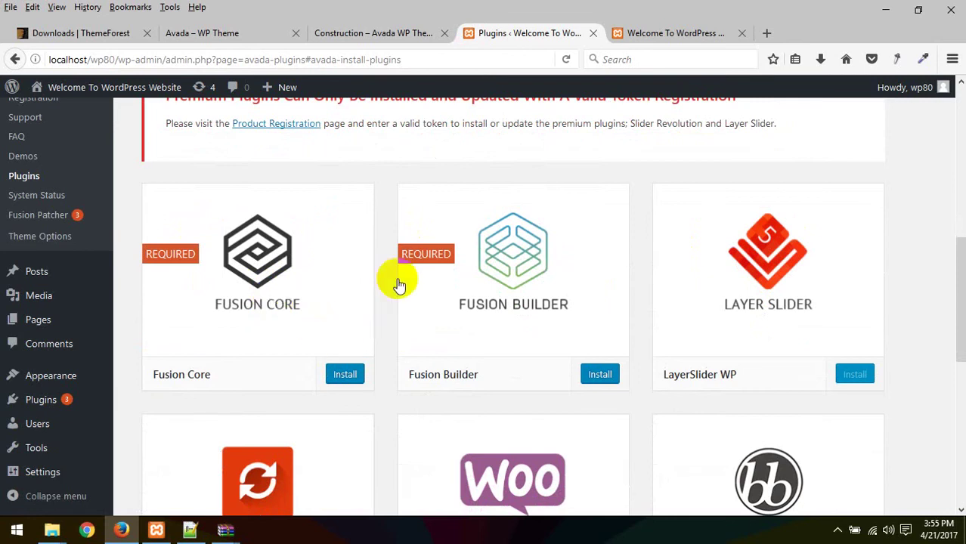
{"action": "scroll", "coordinate": [317, 326], "scroll_direction": "down", "scroll_amount": 6}
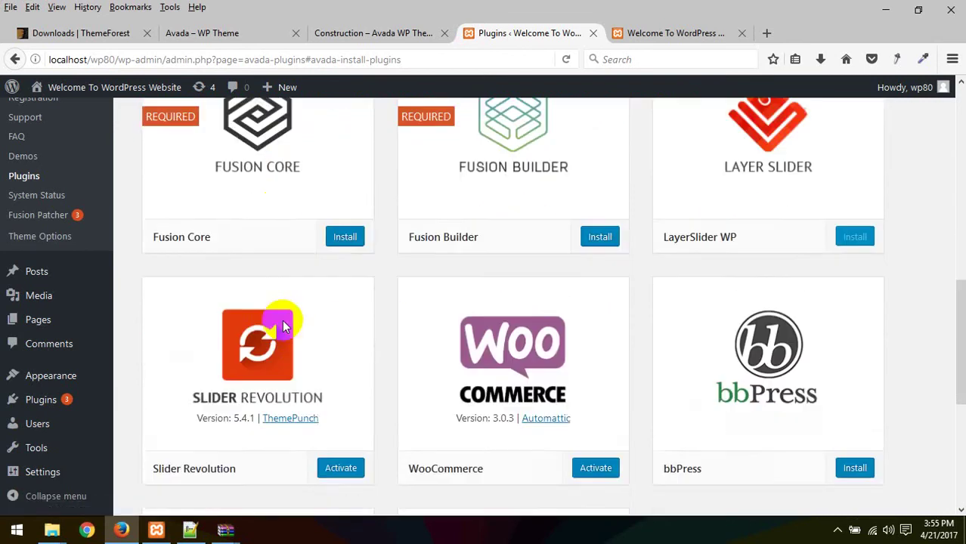
{"action": "scroll", "coordinate": [420, 367], "scroll_direction": "up", "scroll_amount": 6}
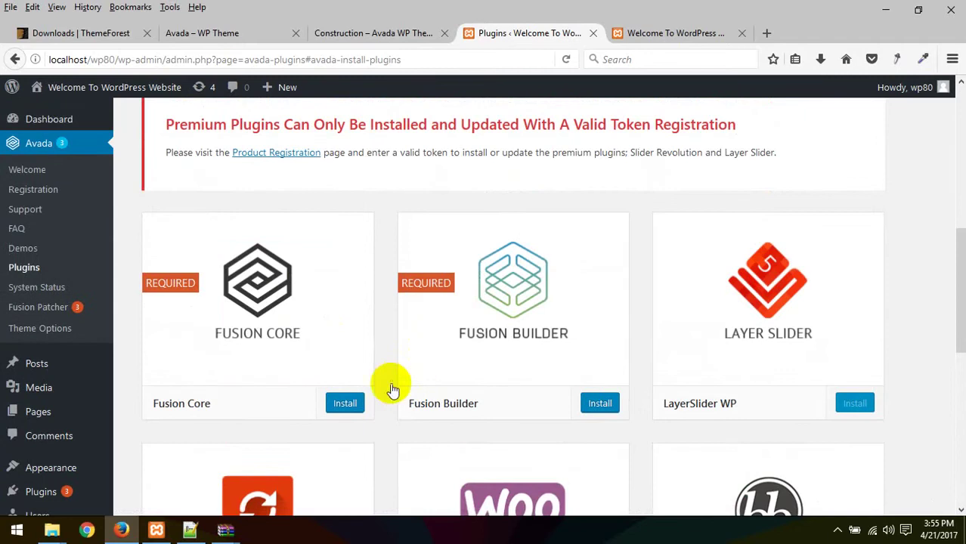
{"action": "scroll", "coordinate": [355, 389], "scroll_direction": "down", "scroll_amount": 3}
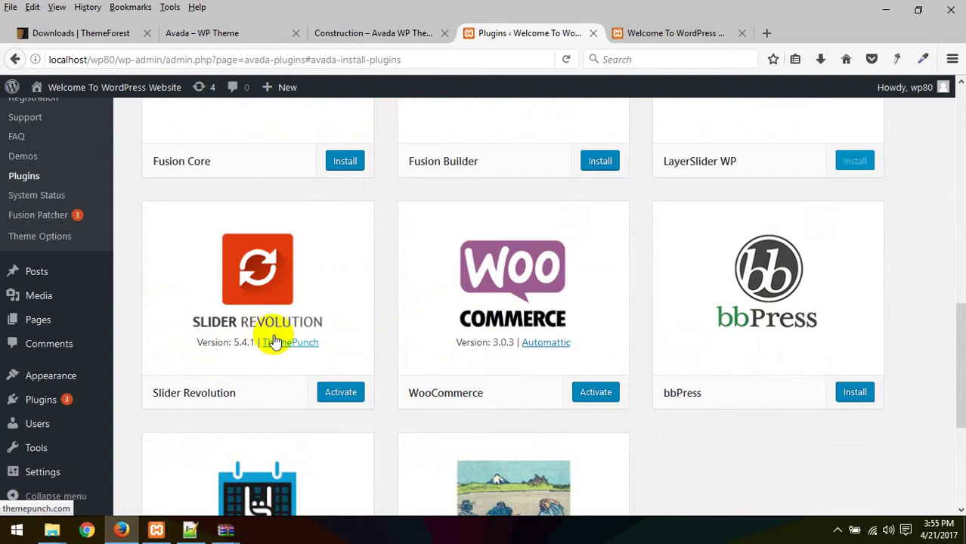
{"action": "scroll", "coordinate": [399, 346], "scroll_direction": "down", "scroll_amount": 3}
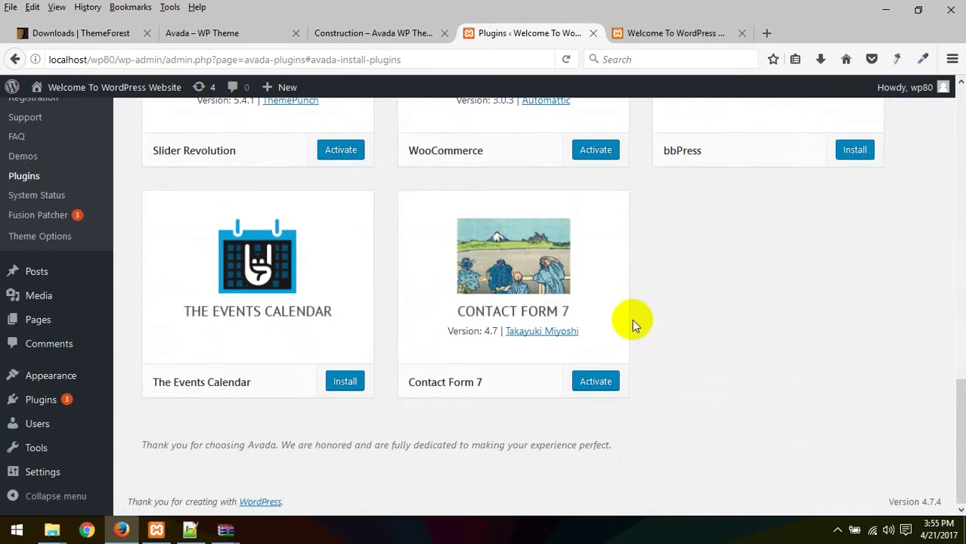
{"action": "left_click", "coordinate": [341, 376]}
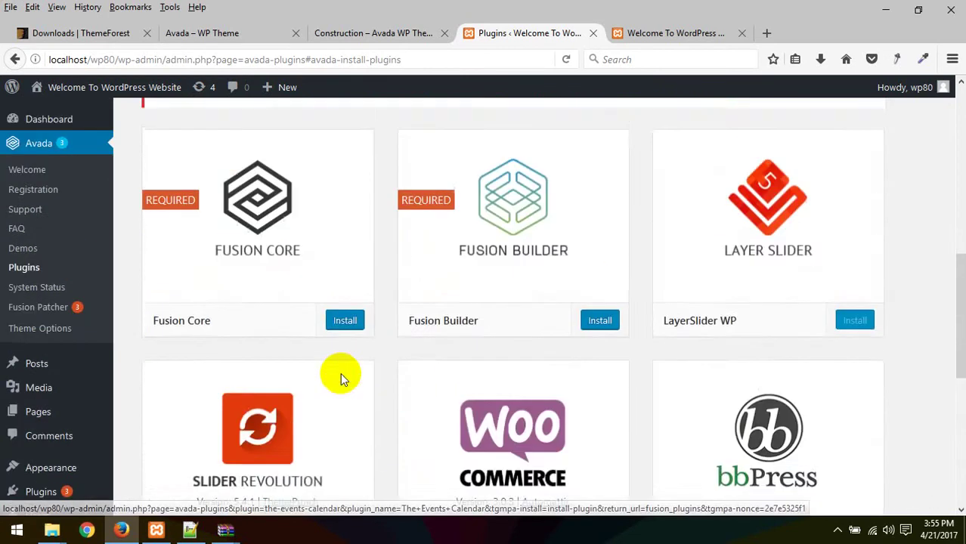
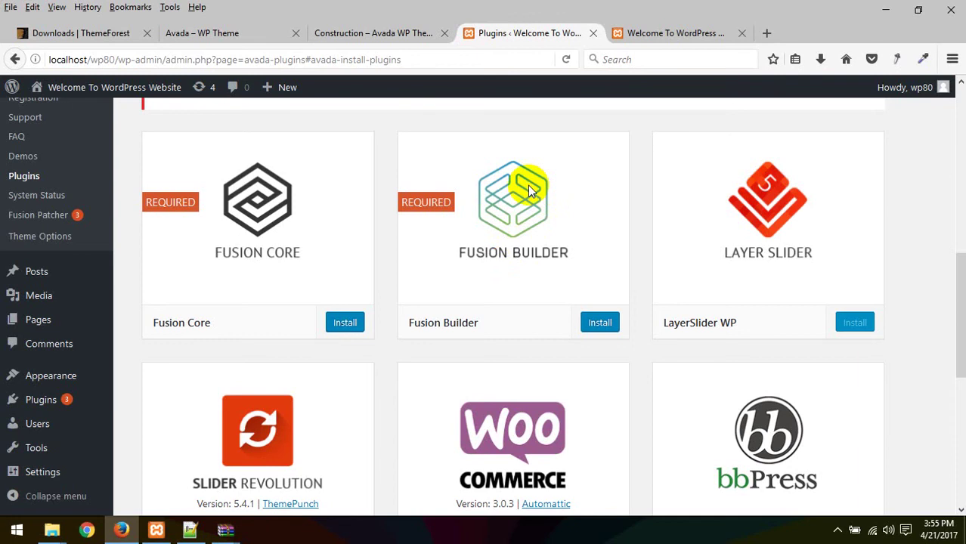
Step: Install the Fusion Core plugin from its card, then return to the Required Plugins Installer
{"action": "scroll", "coordinate": [545, 270], "scroll_direction": "up", "scroll_amount": 5}
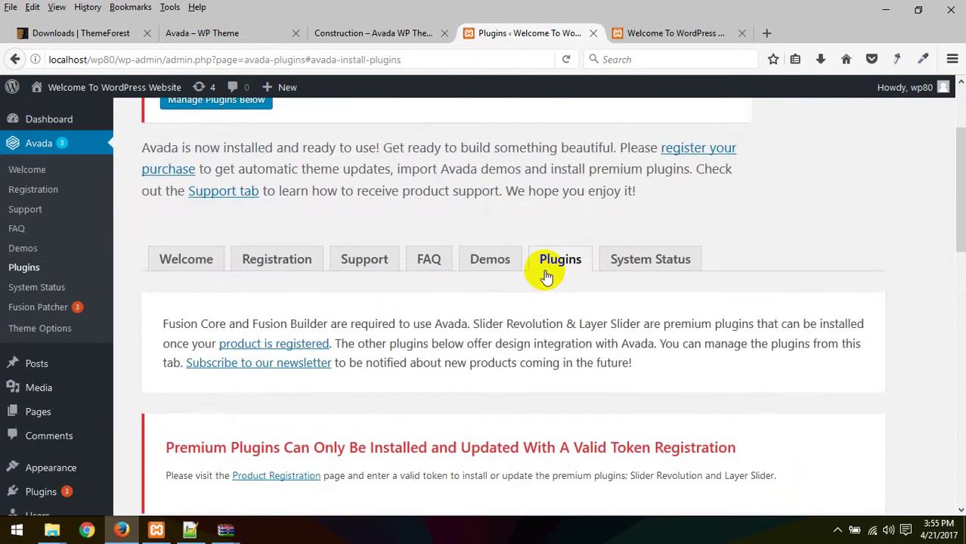
{"action": "scroll", "coordinate": [545, 277], "scroll_direction": "down", "scroll_amount": 4}
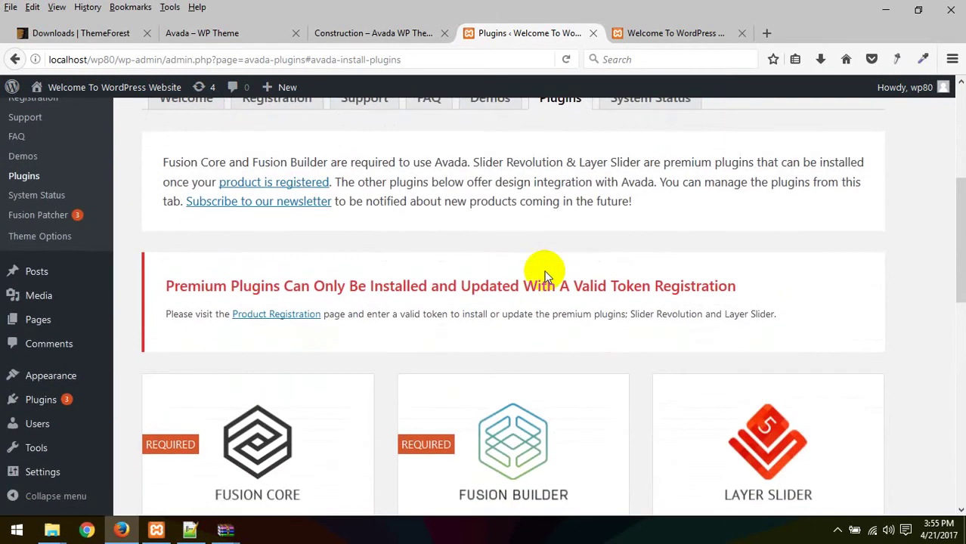
{"action": "scroll", "coordinate": [546, 274], "scroll_direction": "down", "scroll_amount": 6}
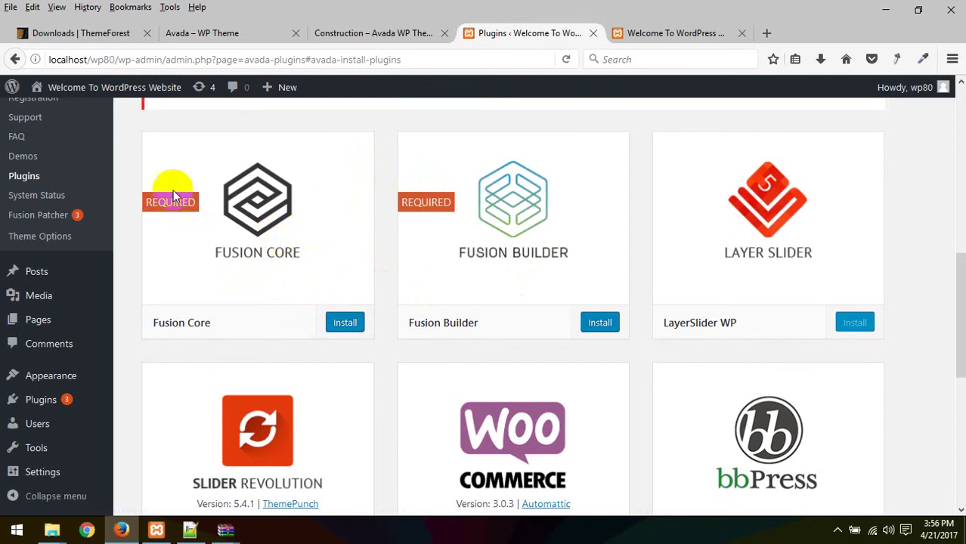
{"action": "left_click", "coordinate": [343, 321]}
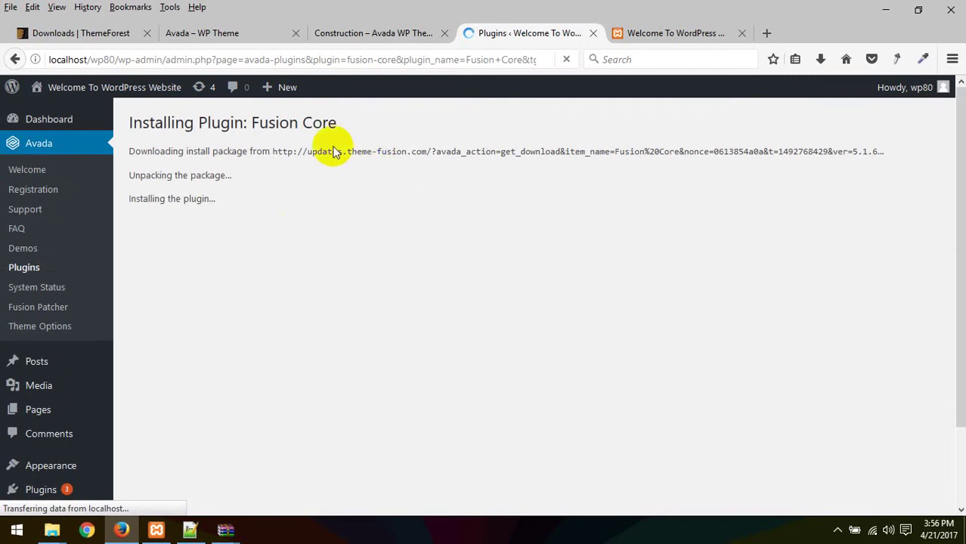
{"action": "left_click_drag", "start_coordinate": [271, 156], "coordinate": [776, 136]}
{"action": "left_click", "coordinate": [433, 240]}
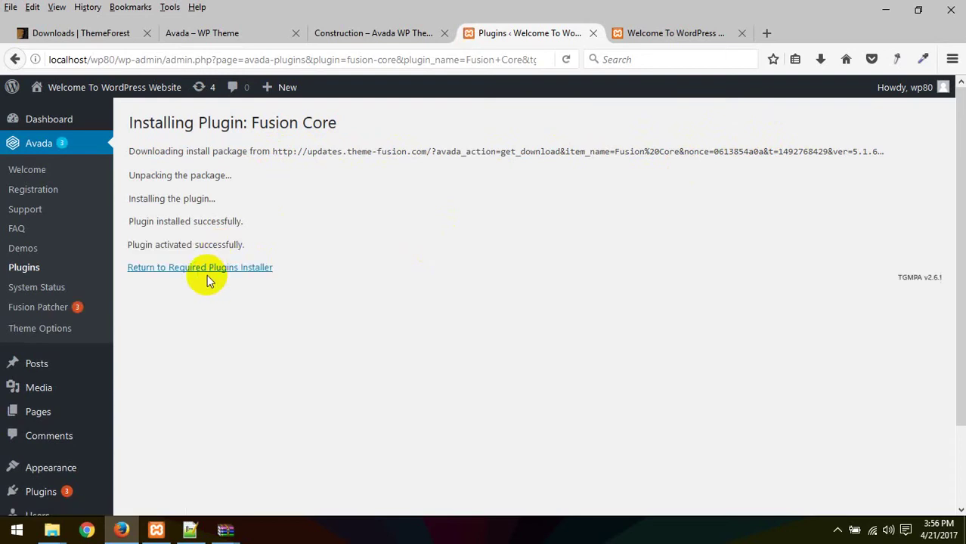
{"action": "left_click", "coordinate": [215, 268]}
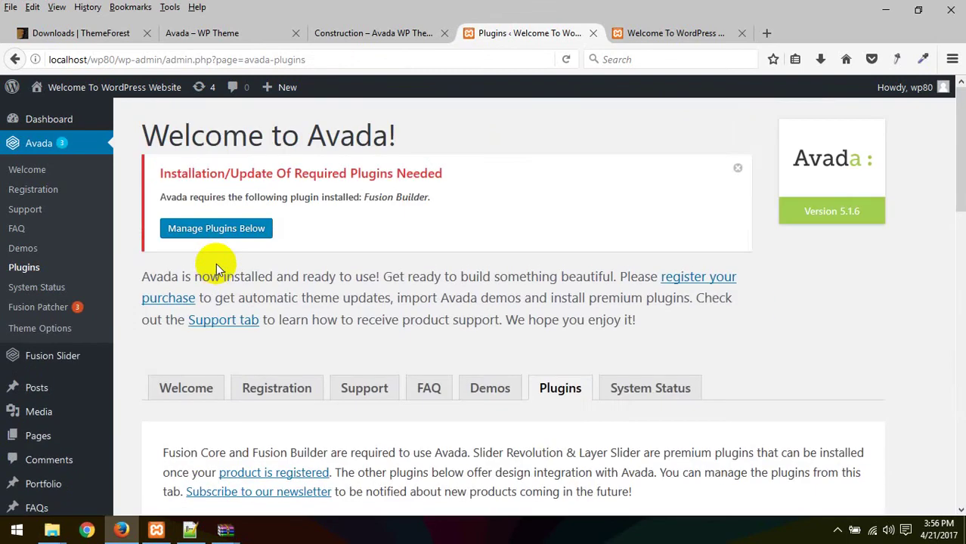
Step: Begin installing Fusion Builder from its card on the required plugins page
{"action": "scroll", "coordinate": [219, 272], "scroll_direction": "down", "scroll_amount": 7}
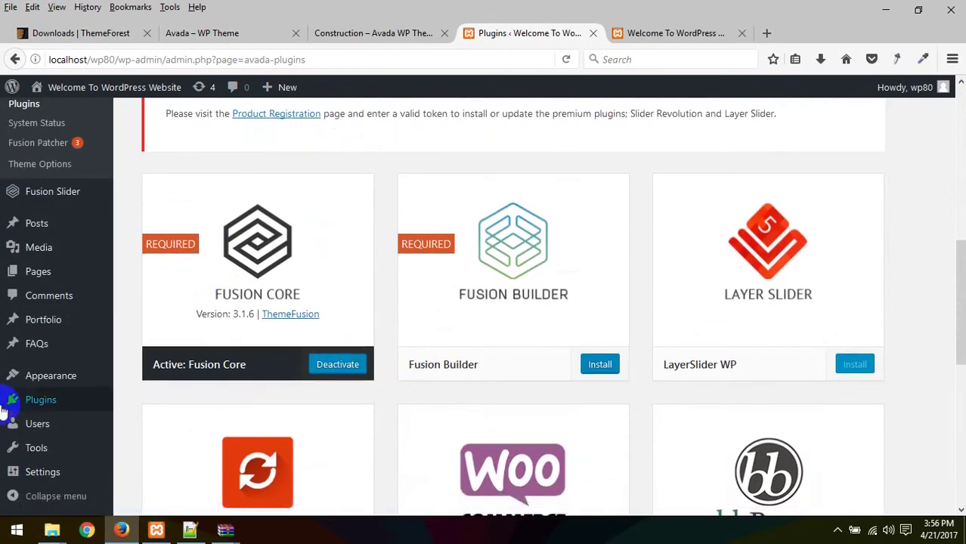
{"action": "scroll", "coordinate": [95, 423], "scroll_direction": "down", "scroll_amount": 5}
{"action": "scroll", "coordinate": [250, 335], "scroll_direction": "up", "scroll_amount": 1}
{"action": "scroll", "coordinate": [250, 335], "scroll_direction": "up", "scroll_amount": 3}
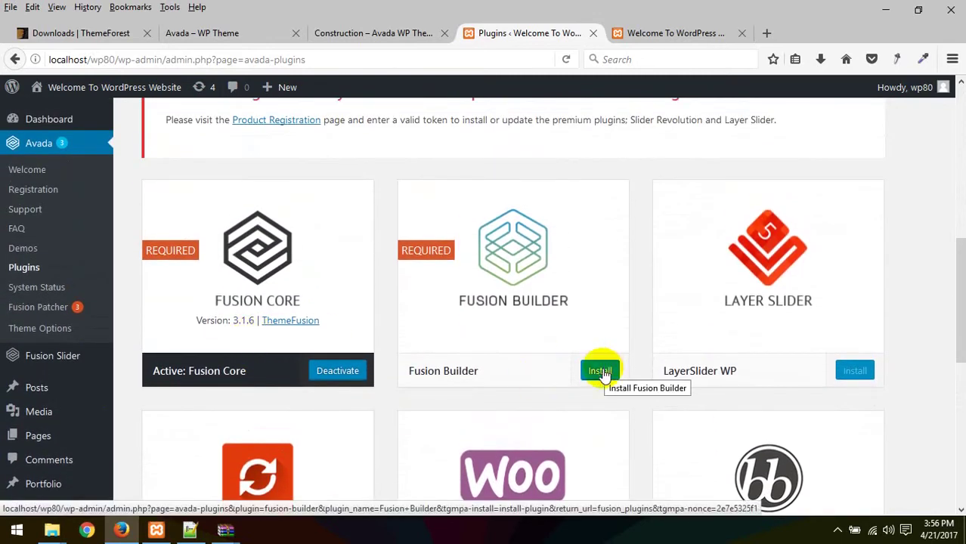
{"action": "left_click", "coordinate": [600, 370]}
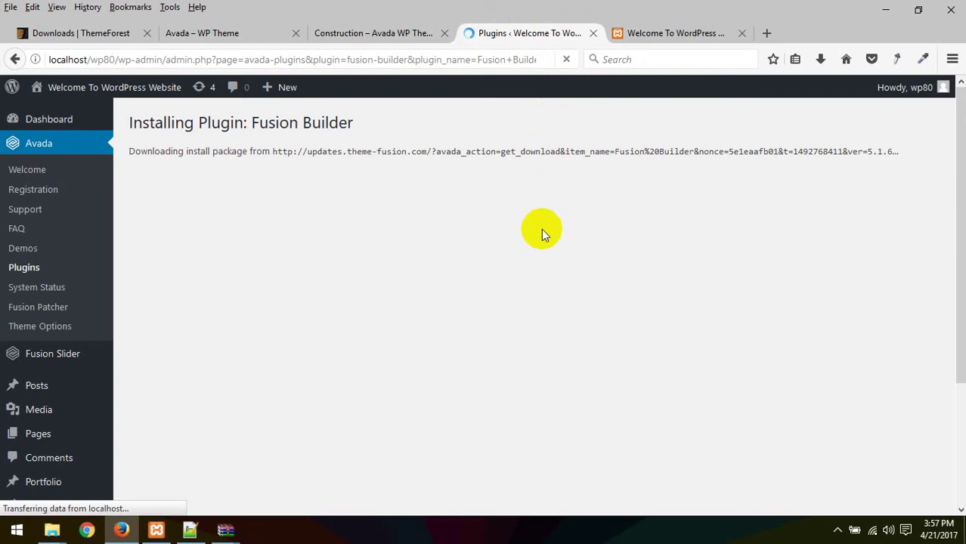
{"action": "left_click", "coordinate": [652, 31]}
{"action": "left_click", "coordinate": [556, 30]}
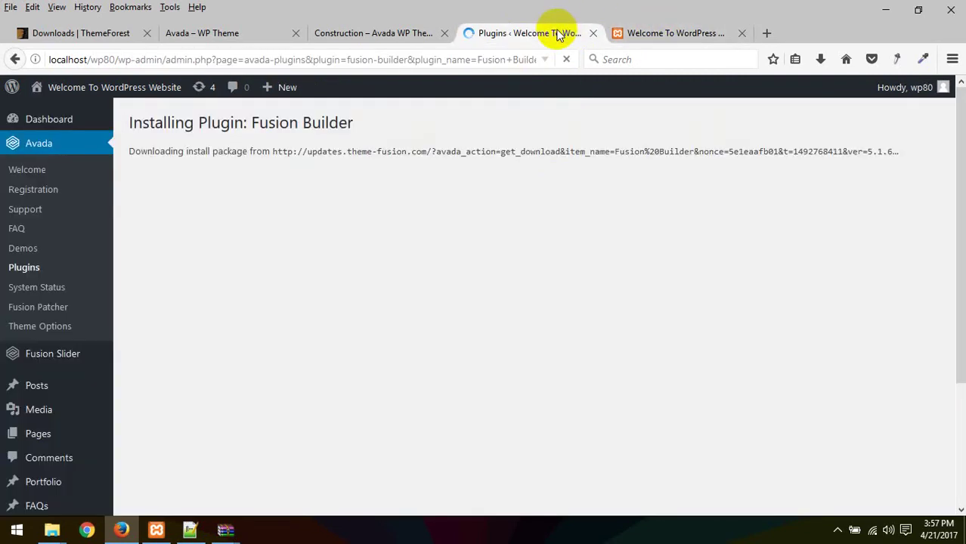
{"action": "left_click", "coordinate": [702, 30]}
{"action": "right_click", "coordinate": [426, 129]}
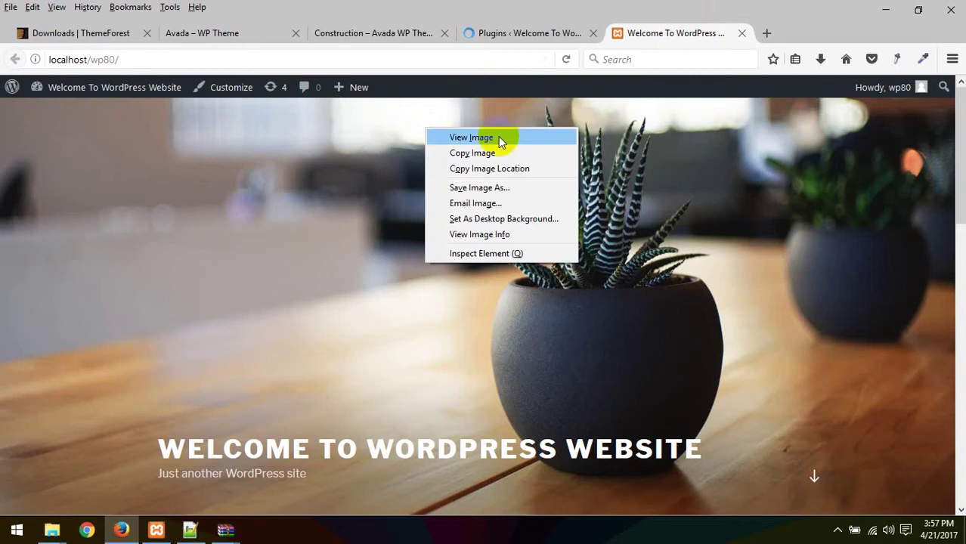
{"action": "left_click", "coordinate": [574, 60]}
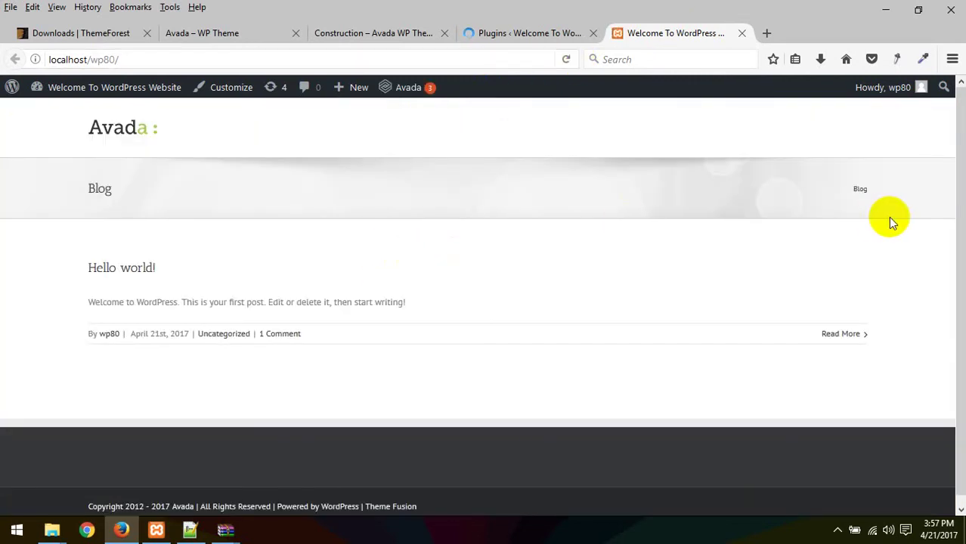
{"action": "scroll", "coordinate": [355, 234], "scroll_direction": "down", "scroll_amount": 1}
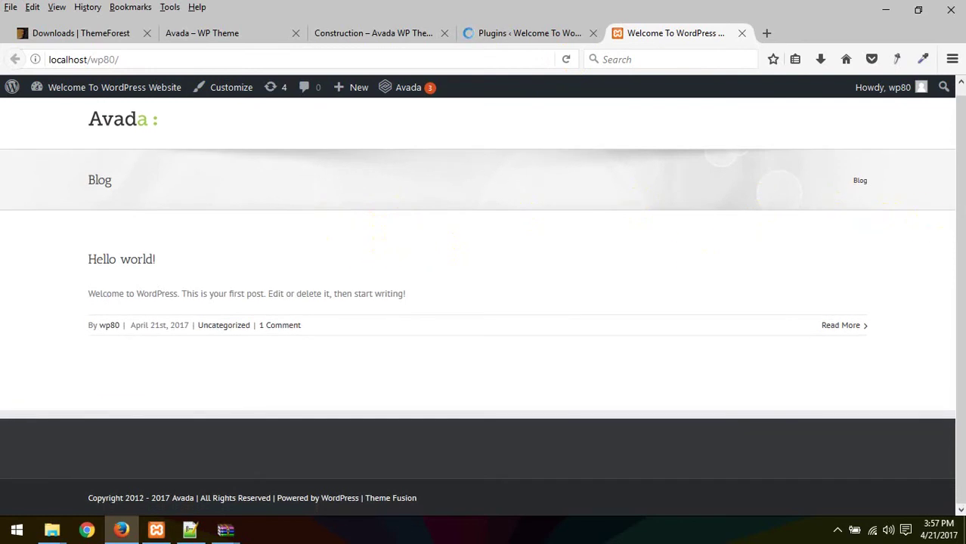
{"action": "scroll", "coordinate": [961, 220], "scroll_direction": "up", "scroll_amount": 1}
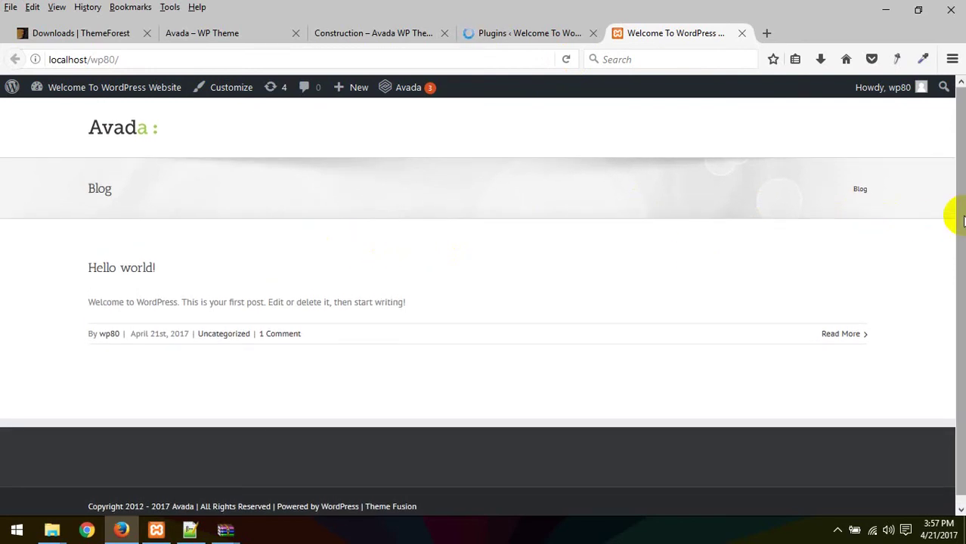
{"action": "left_click", "coordinate": [388, 33]}
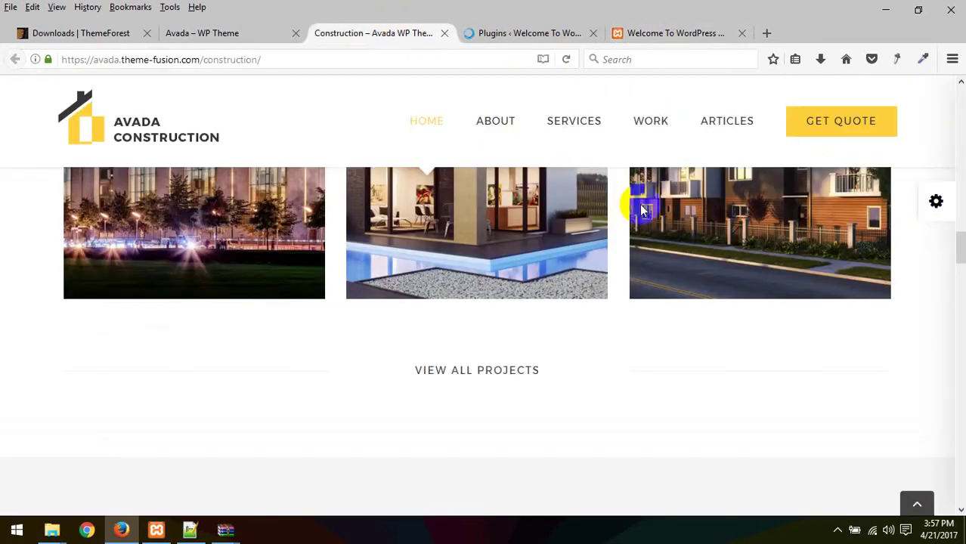
{"action": "scroll", "coordinate": [643, 209], "scroll_direction": "up", "scroll_amount": 15}
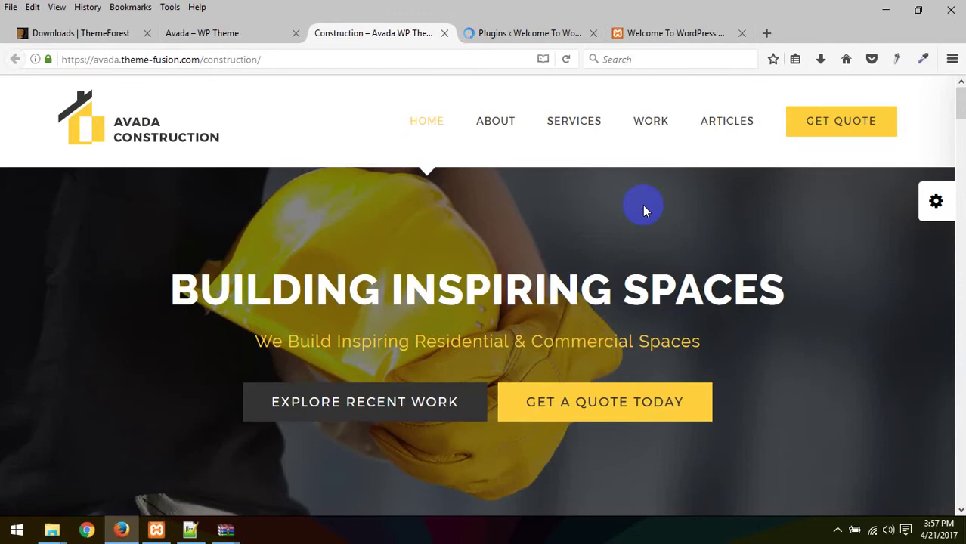
{"action": "scroll", "coordinate": [643, 204], "scroll_direction": "down", "scroll_amount": 5}
{"action": "scroll", "coordinate": [642, 209], "scroll_direction": "up", "scroll_amount": 5}
{"action": "left_click", "coordinate": [665, 34]}
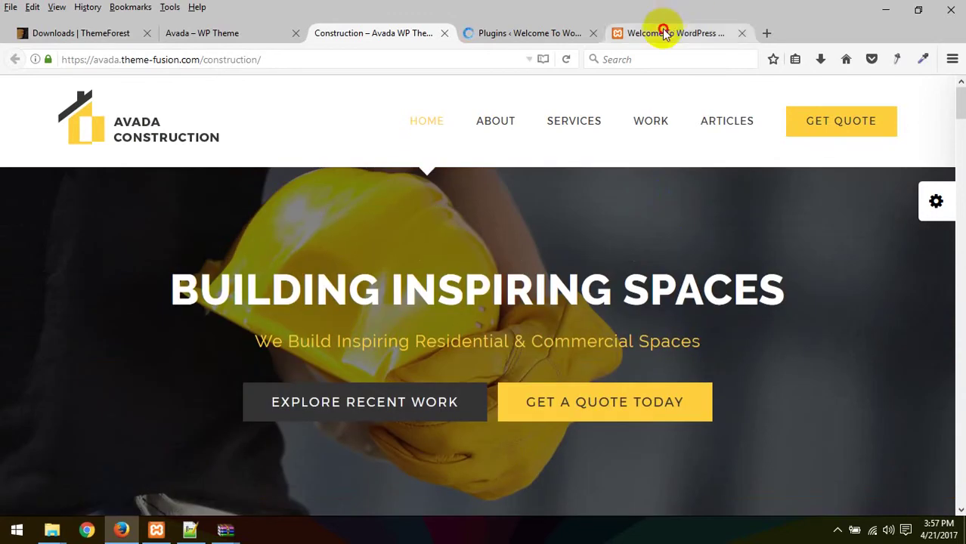
{"action": "left_click", "coordinate": [393, 34]}
{"action": "left_click", "coordinate": [518, 35]}
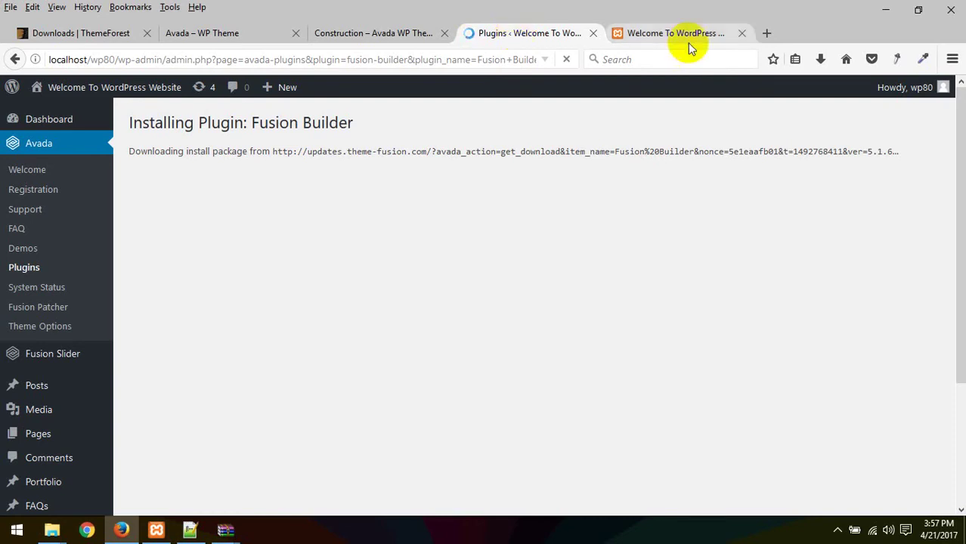
Step: Wait on the Installing Plugin: Fusion Builder page until it reports Plugin activated successfully
{"action": "left_click", "coordinate": [677, 37]}
{"action": "left_click", "coordinate": [529, 37]}
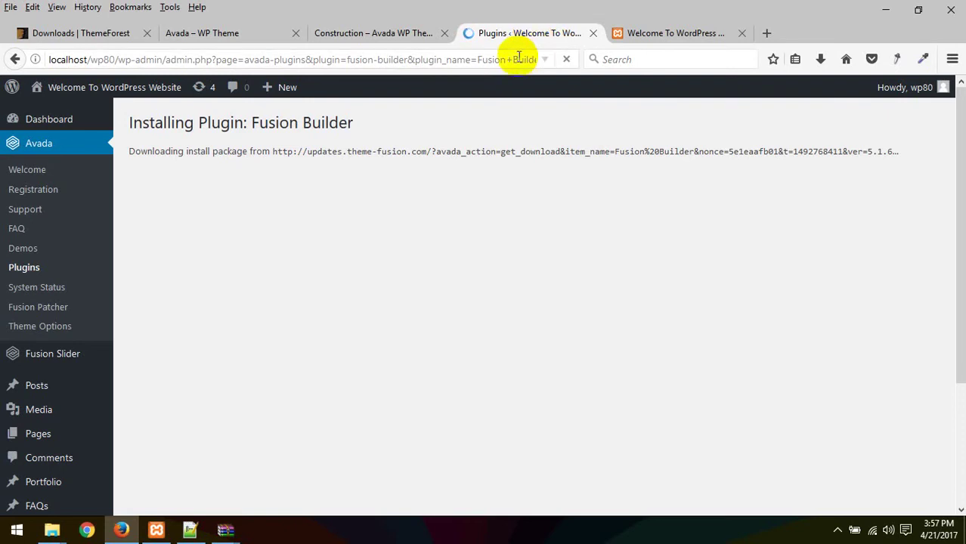
{"action": "left_click", "coordinate": [518, 59]}
{"action": "left_click", "coordinate": [521, 59]}
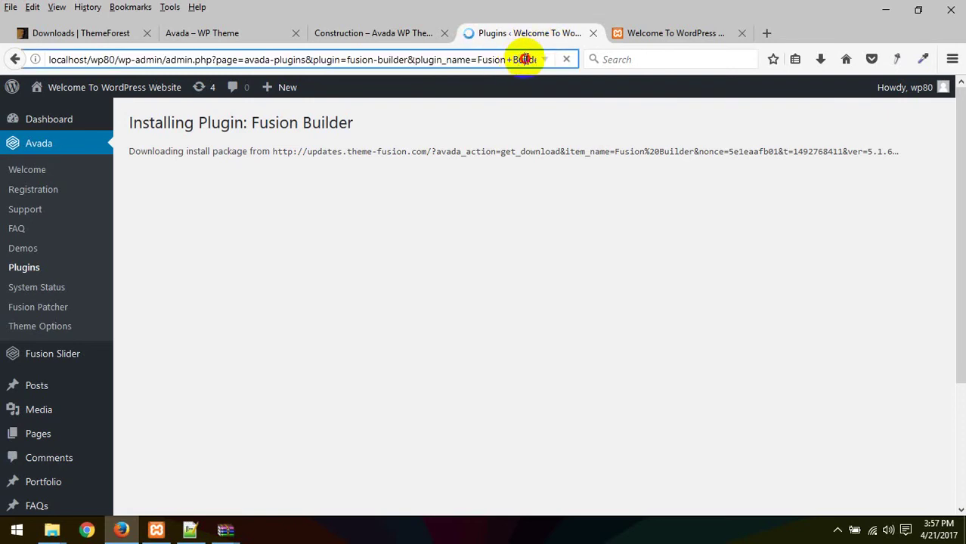
{"action": "left_click_drag", "start_coordinate": [530, 59], "coordinate": [548, 62]}
{"action": "left_click", "coordinate": [535, 61]}
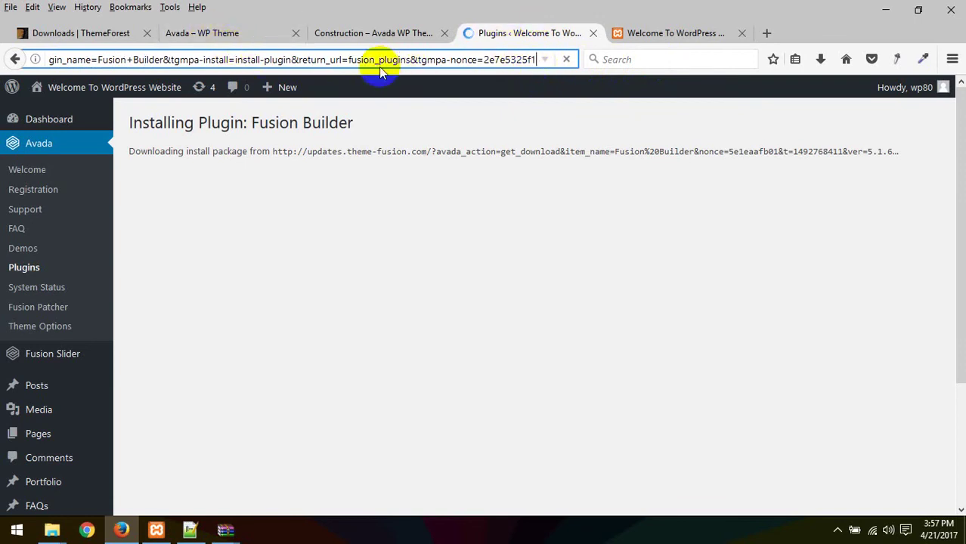
{"action": "left_click_drag", "start_coordinate": [382, 59], "coordinate": [1, 57]}
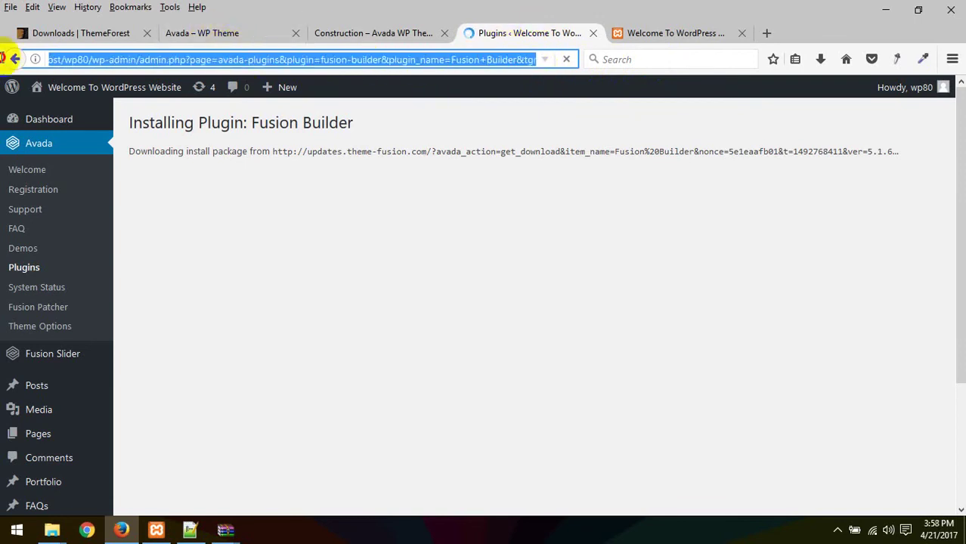
{"action": "left_click", "coordinate": [571, 253]}
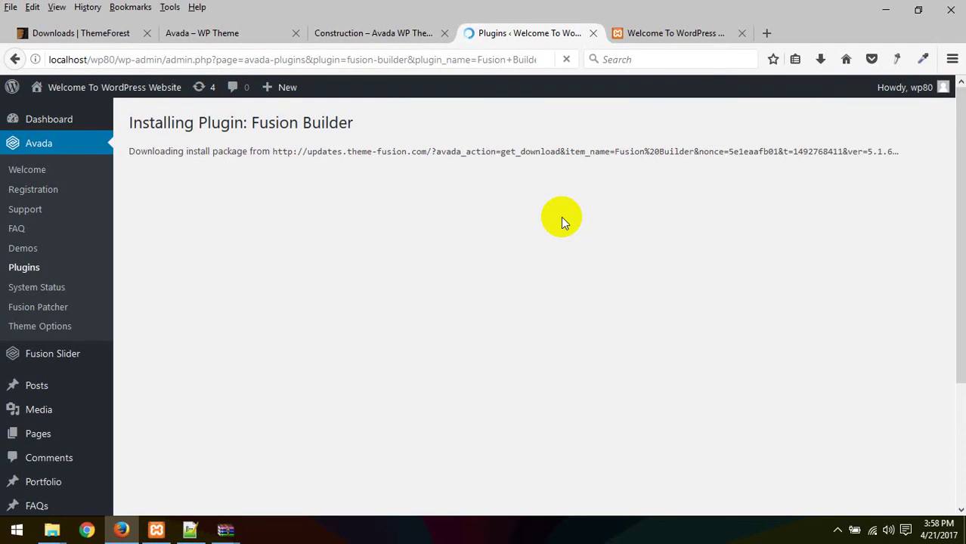
{"action": "left_click", "coordinate": [49, 361]}
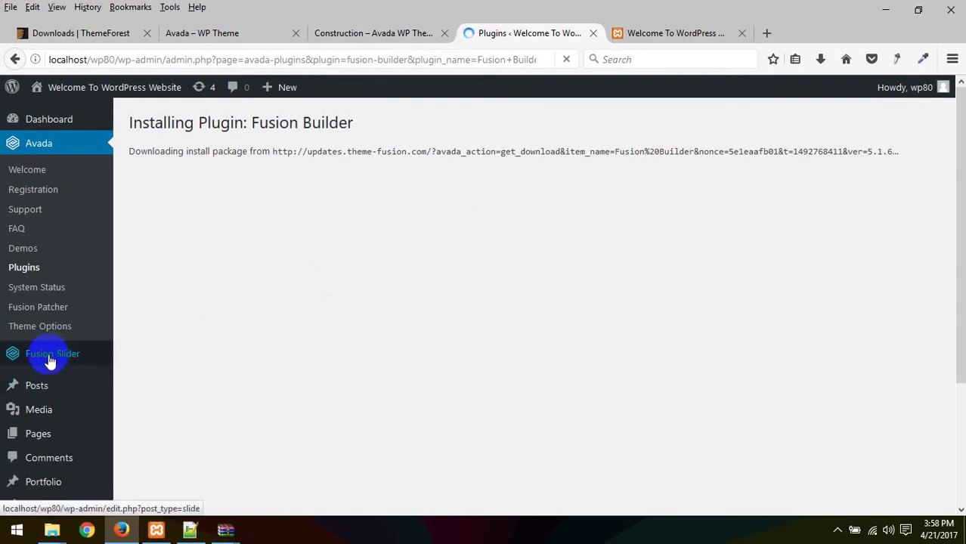
{"action": "scroll", "coordinate": [47, 361], "scroll_direction": "down", "scroll_amount": 3}
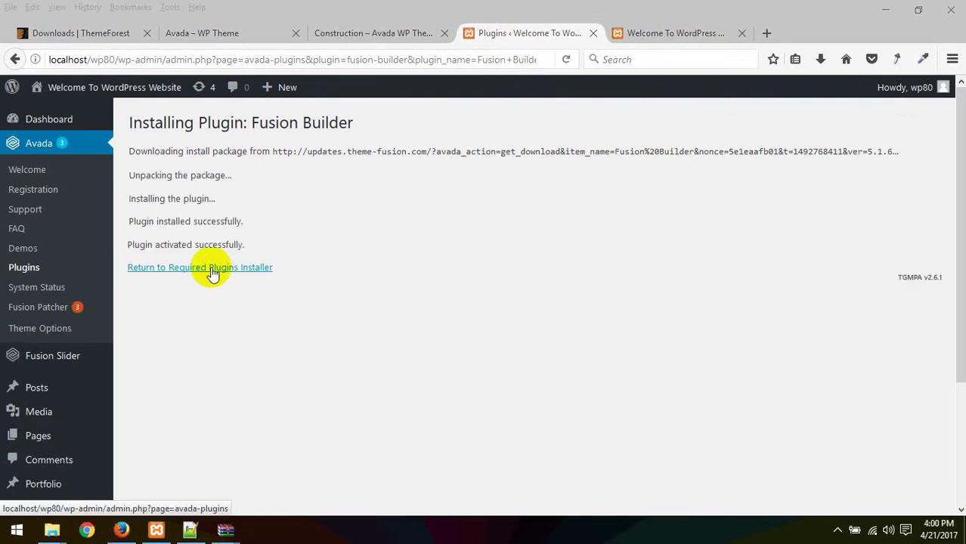
Step: Back on the required plugins installer, activate the Slider Revolution plugin
{"action": "left_click", "coordinate": [212, 270]}
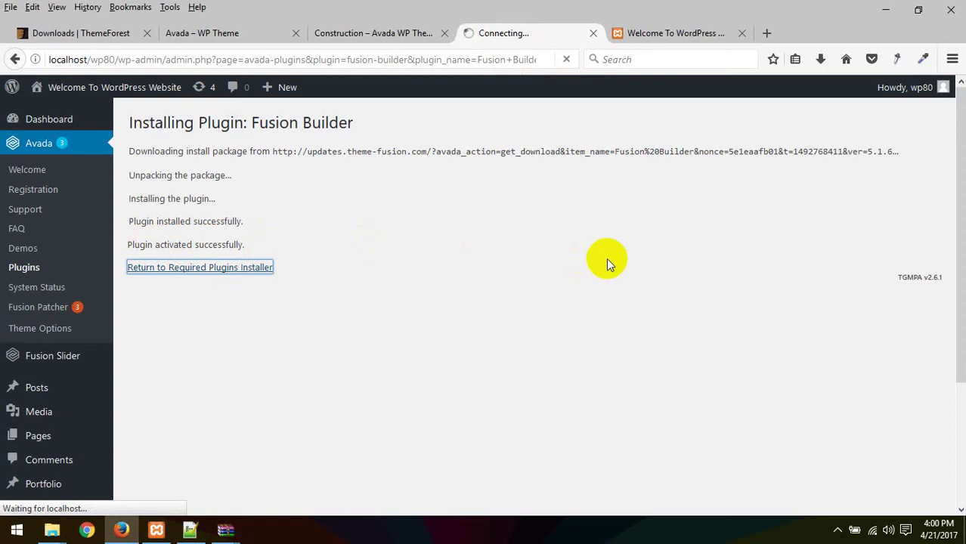
{"action": "left_click_drag", "start_coordinate": [893, 282], "coordinate": [923, 280]}
{"action": "left_click", "coordinate": [910, 286]}
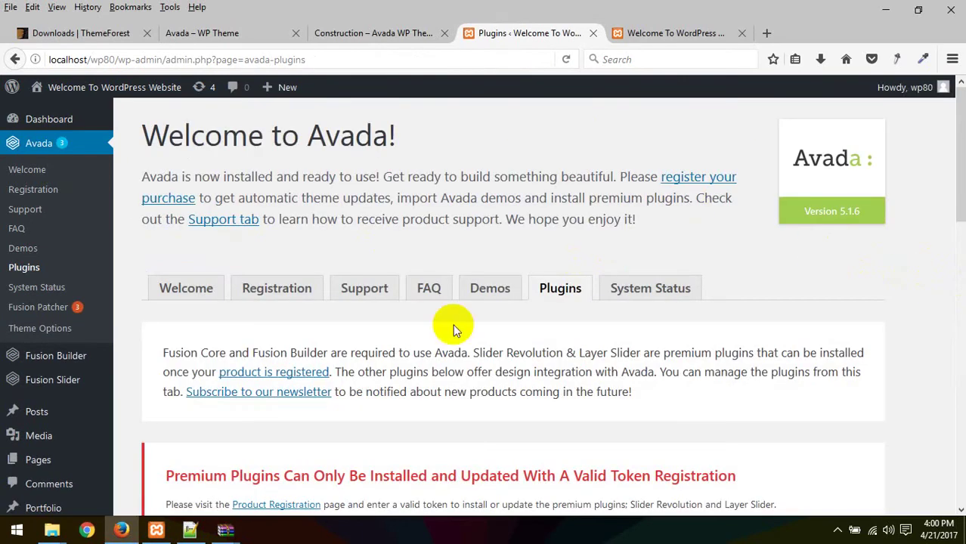
{"action": "scroll", "coordinate": [449, 329], "scroll_direction": "down", "scroll_amount": 5}
{"action": "scroll", "coordinate": [832, 349], "scroll_direction": "down", "scroll_amount": 1}
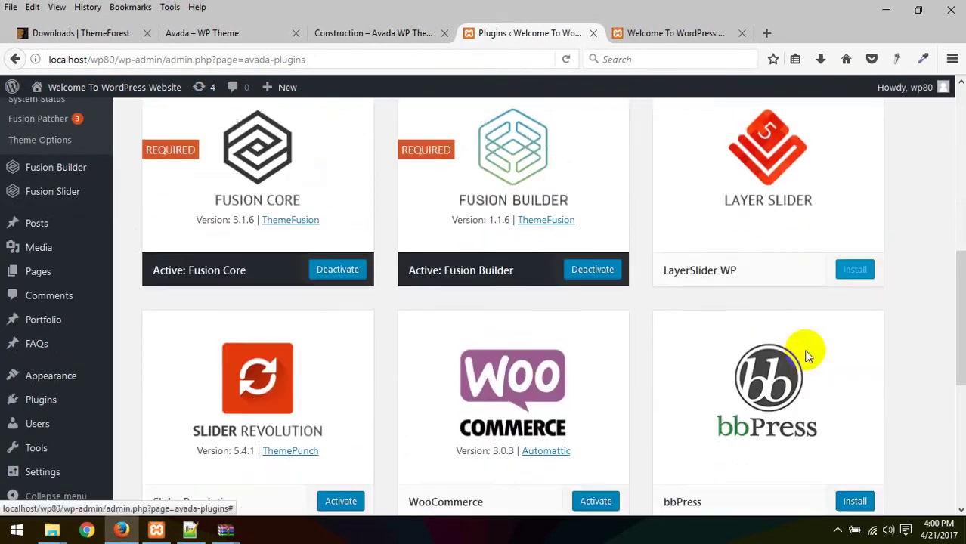
{"action": "scroll", "coordinate": [805, 332], "scroll_direction": "down", "scroll_amount": 2}
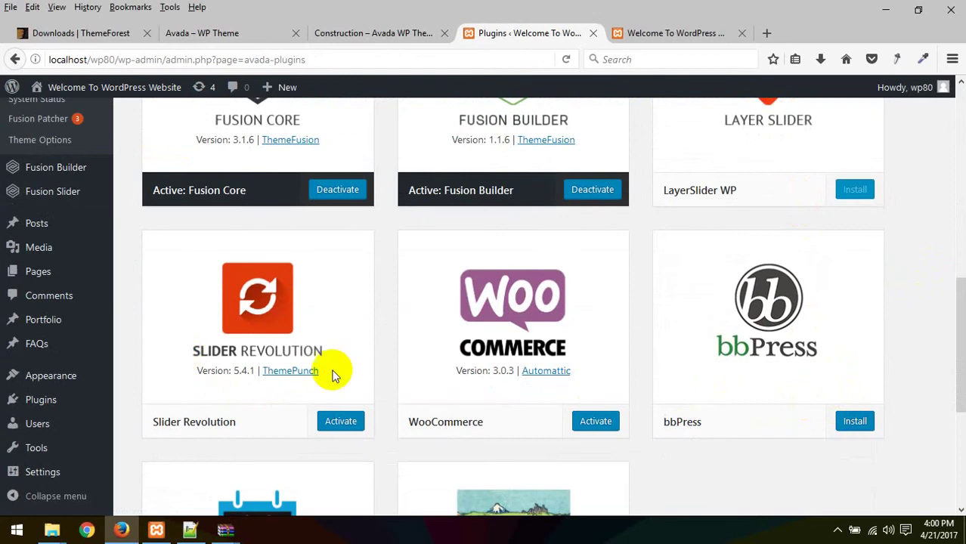
{"action": "scroll", "coordinate": [335, 376], "scroll_direction": "down", "scroll_amount": 5}
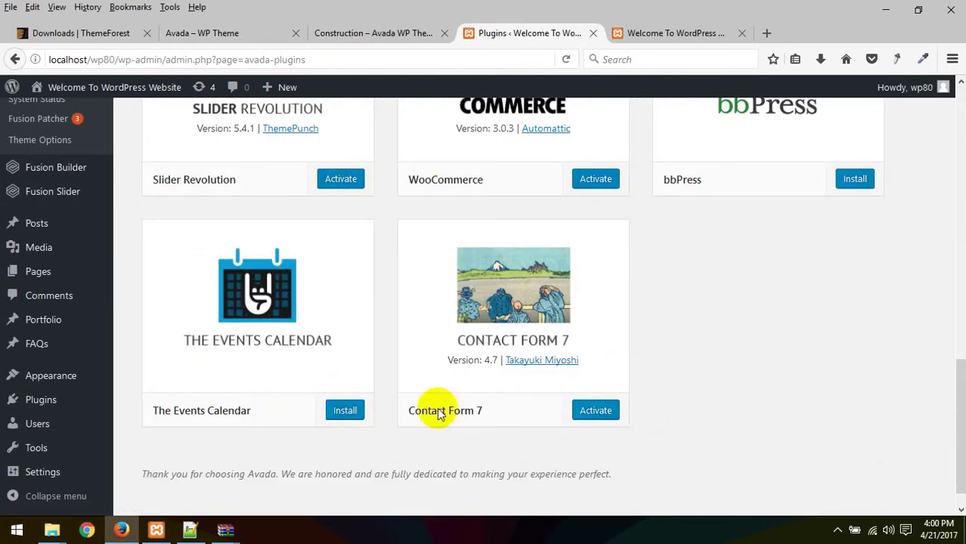
{"action": "scroll", "coordinate": [423, 412], "scroll_direction": "up", "scroll_amount": 4}
{"action": "scroll", "coordinate": [590, 355], "scroll_direction": "up", "scroll_amount": 1}
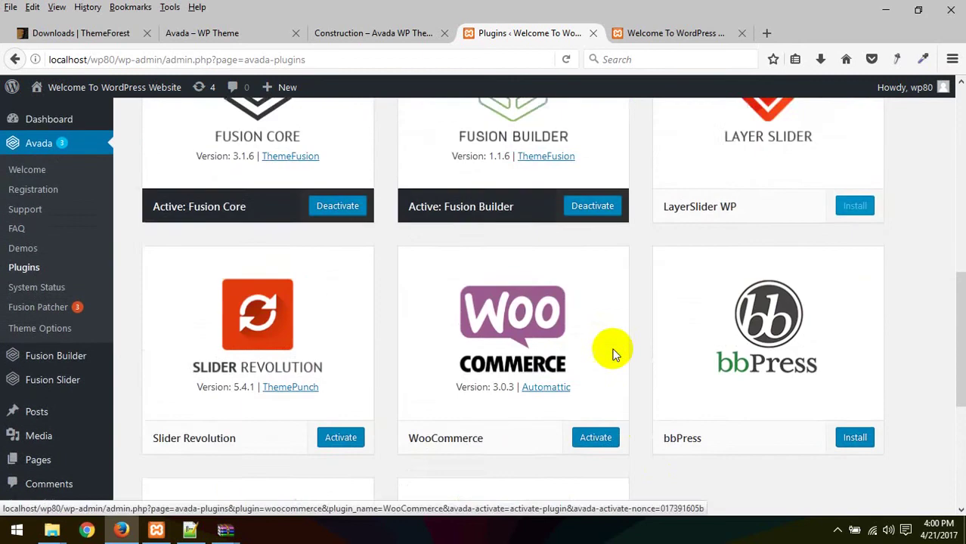
{"action": "scroll", "coordinate": [608, 363], "scroll_direction": "up", "scroll_amount": 1}
{"action": "scroll", "coordinate": [393, 355], "scroll_direction": "down", "scroll_amount": 3}
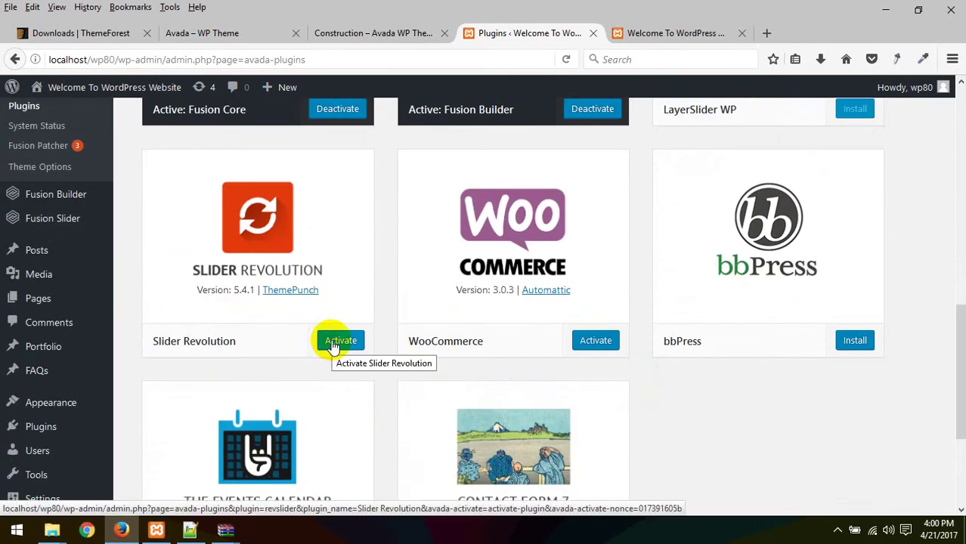
{"action": "left_click", "coordinate": [338, 340]}
Step: Start installing the LayerSlider WP plugin from its card
{"action": "scroll", "coordinate": [501, 336], "scroll_direction": "up", "scroll_amount": 3}
{"action": "scroll", "coordinate": [501, 336], "scroll_direction": "down", "scroll_amount": 3}
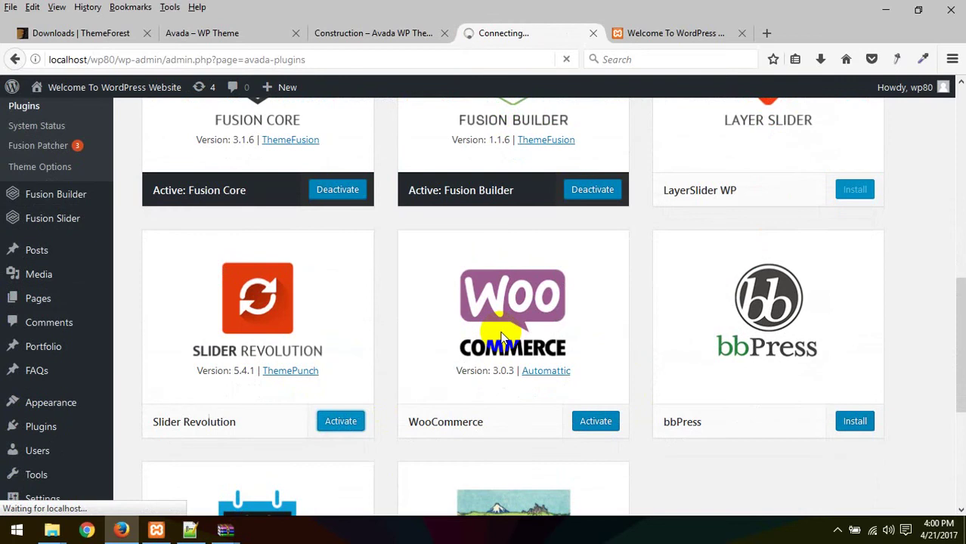
{"action": "scroll", "coordinate": [501, 337], "scroll_direction": "up", "scroll_amount": 3}
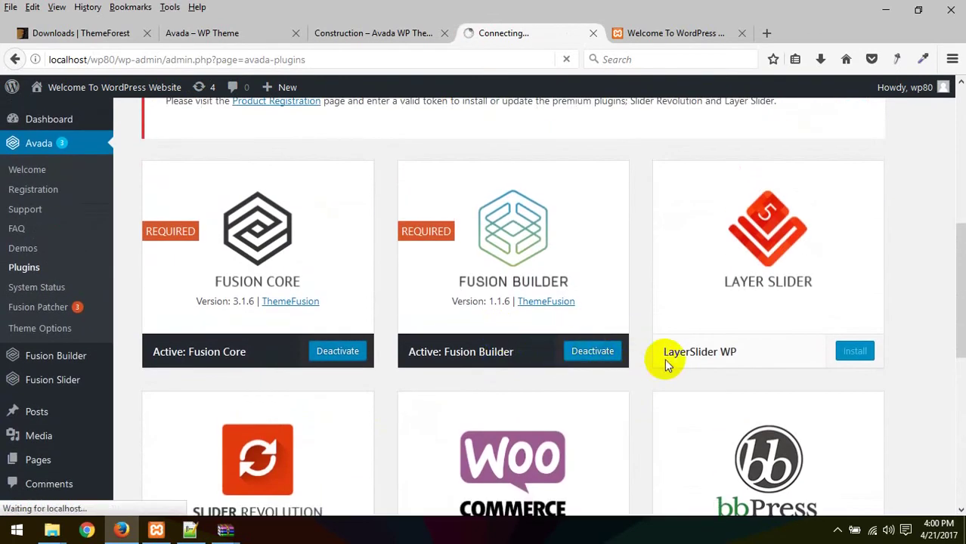
{"action": "scroll", "coordinate": [664, 362], "scroll_direction": "down", "scroll_amount": 3}
{"action": "scroll", "coordinate": [664, 362], "scroll_direction": "up", "scroll_amount": 3}
{"action": "left_click", "coordinate": [857, 352]}
{"action": "scroll", "coordinate": [689, 317], "scroll_direction": "down", "scroll_amount": 4}
{"action": "scroll", "coordinate": [97, 442], "scroll_direction": "down", "scroll_amount": 3}
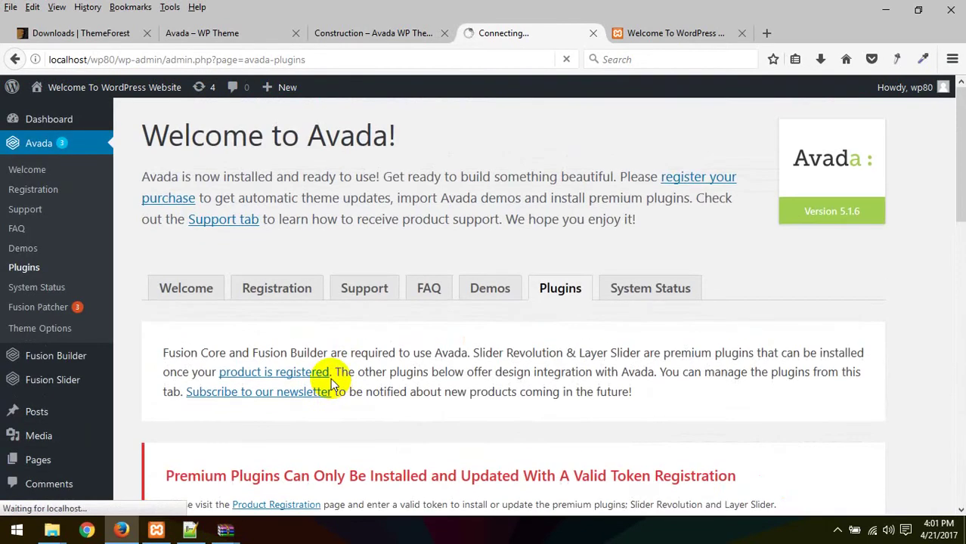
Step: Let the plugins page reload with the Slider Revolution notice, then view the Construction demo tab
{"action": "scroll", "coordinate": [529, 189], "scroll_direction": "down", "scroll_amount": 3}
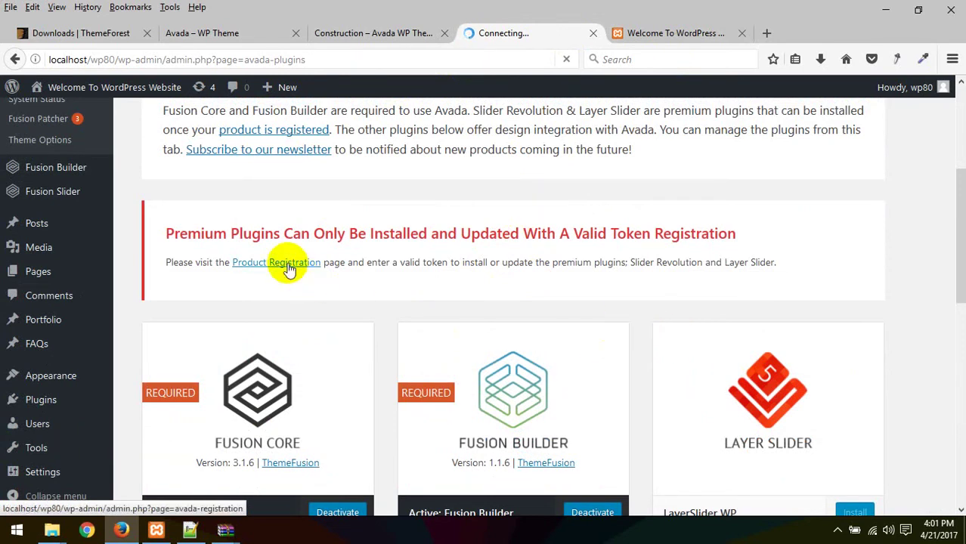
{"action": "left_click", "coordinate": [635, 34]}
{"action": "left_click", "coordinate": [523, 36]}
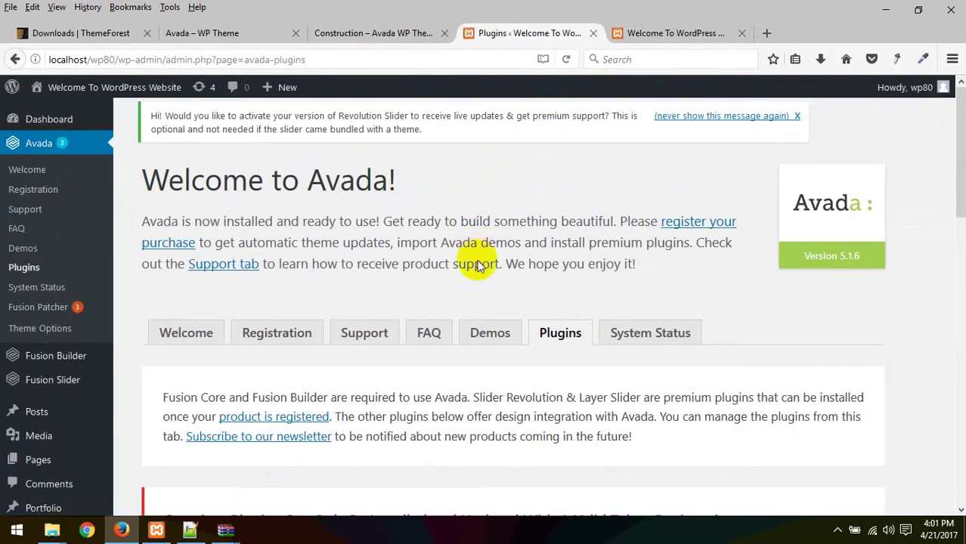
{"action": "scroll", "coordinate": [479, 260], "scroll_direction": "down", "scroll_amount": 5}
{"action": "scroll", "coordinate": [479, 263], "scroll_direction": "up", "scroll_amount": 5}
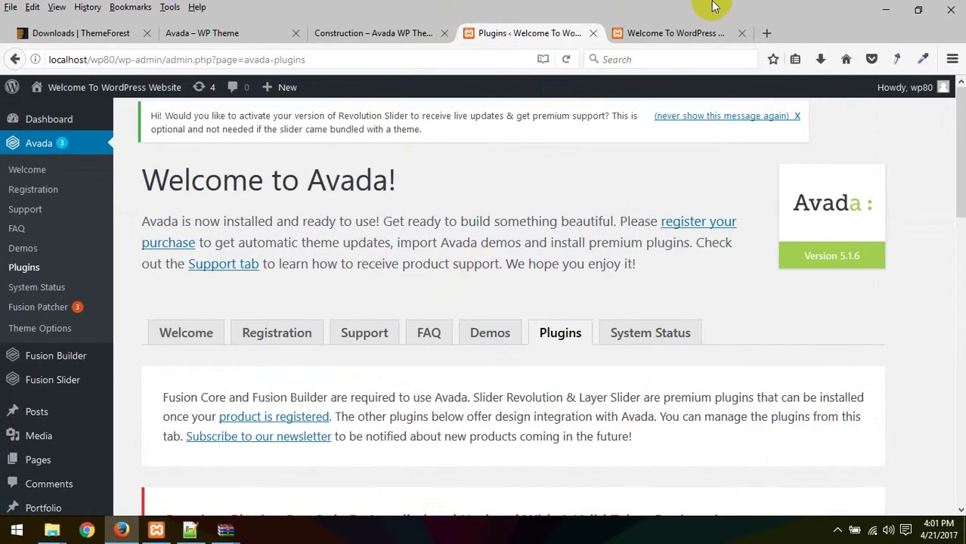
{"action": "left_click", "coordinate": [373, 32]}
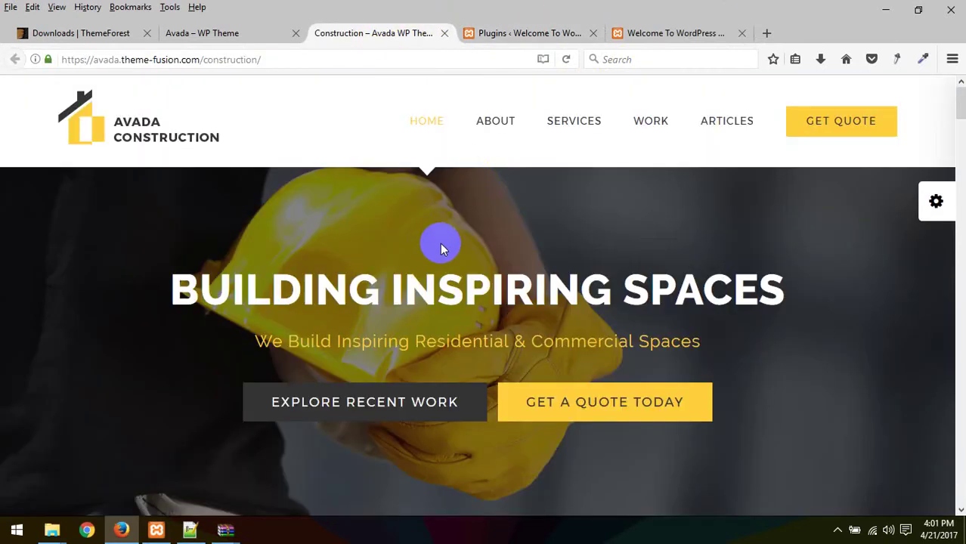
Step: Open the Avada Demos tab and read its valid-token registration notice
{"action": "left_click", "coordinate": [528, 34]}
{"action": "left_click", "coordinate": [489, 335]}
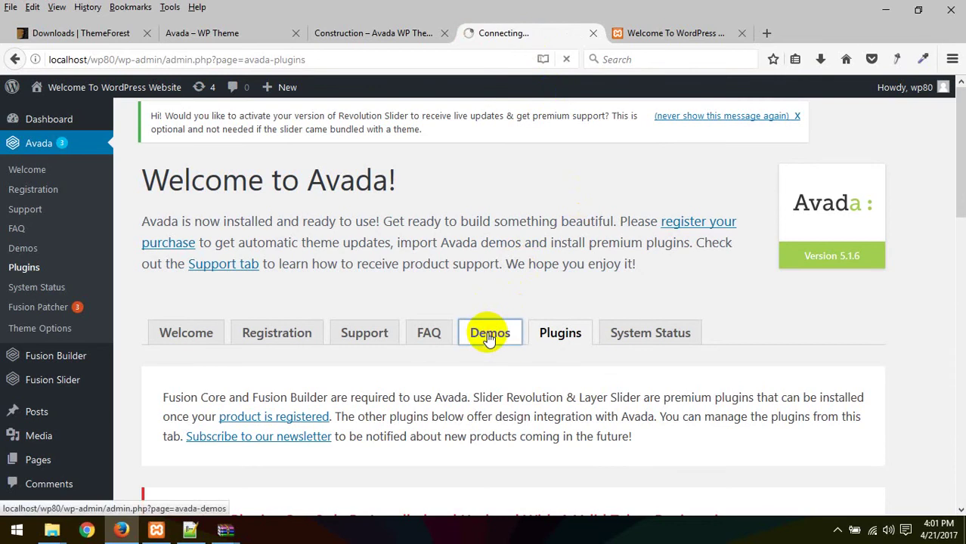
{"action": "scroll", "coordinate": [488, 337], "scroll_direction": "down", "scroll_amount": 5}
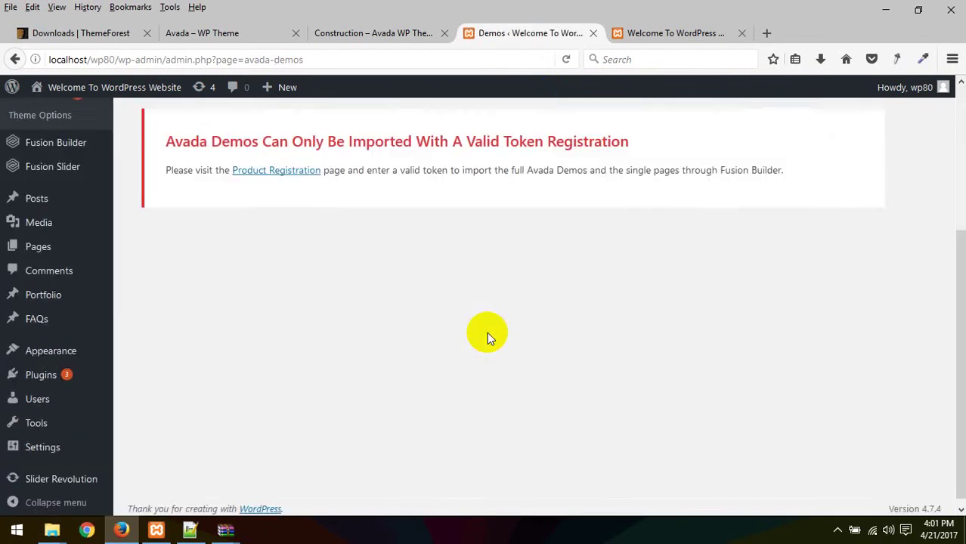
{"action": "scroll", "coordinate": [470, 317], "scroll_direction": "up", "scroll_amount": 5}
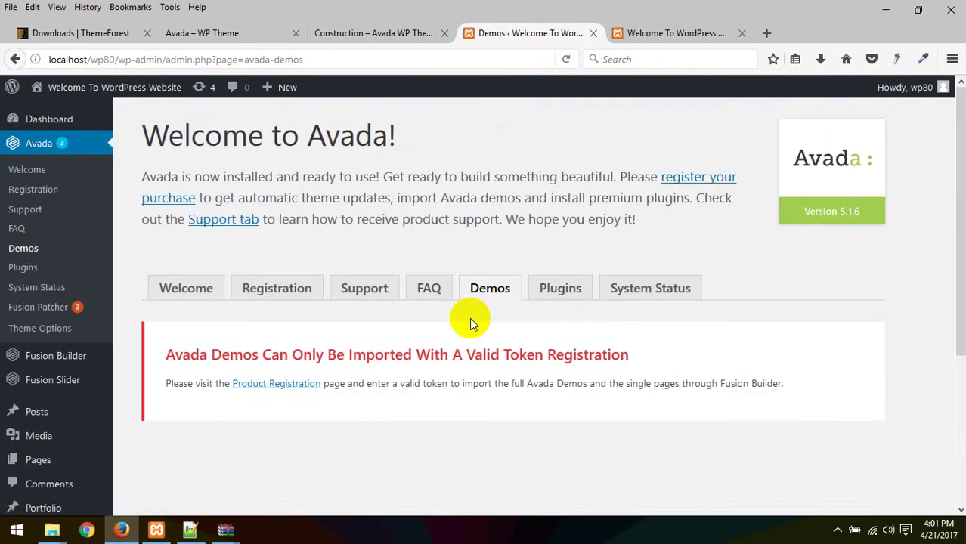
{"action": "scroll", "coordinate": [469, 318], "scroll_direction": "down", "scroll_amount": 5}
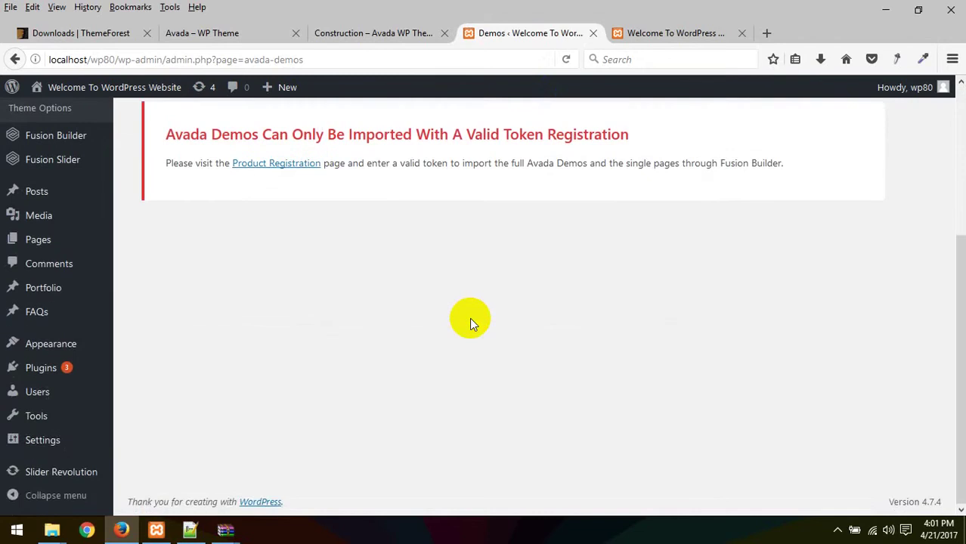
{"action": "scroll", "coordinate": [470, 317], "scroll_direction": "up", "scroll_amount": 5}
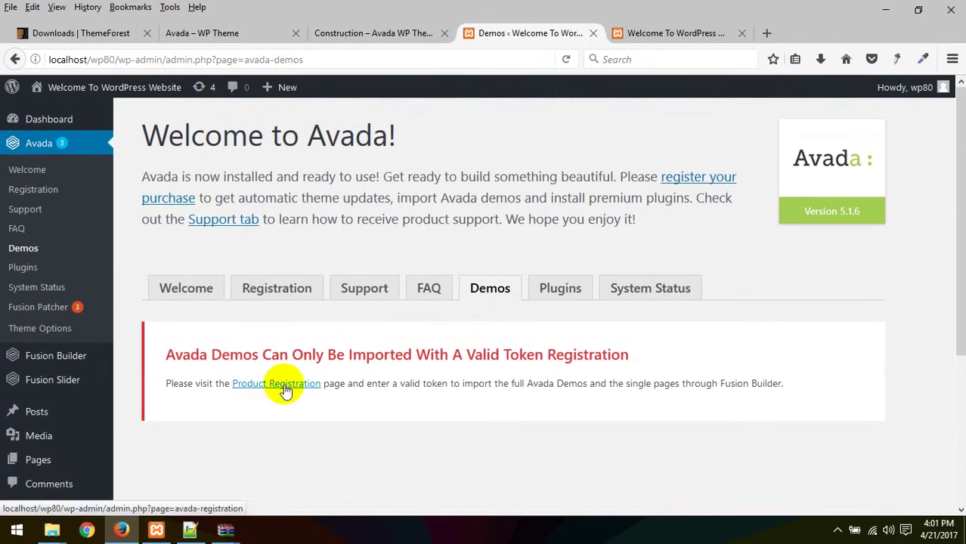
Step: Open the Avada Welcome tab and scroll through its content
{"action": "left_click", "coordinate": [194, 292]}
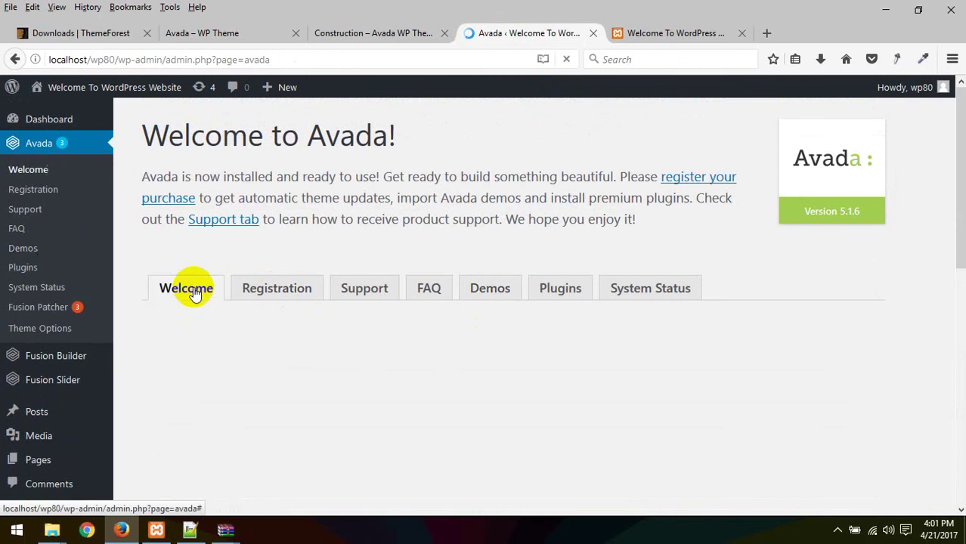
{"action": "scroll", "coordinate": [194, 292], "scroll_direction": "down", "scroll_amount": 10}
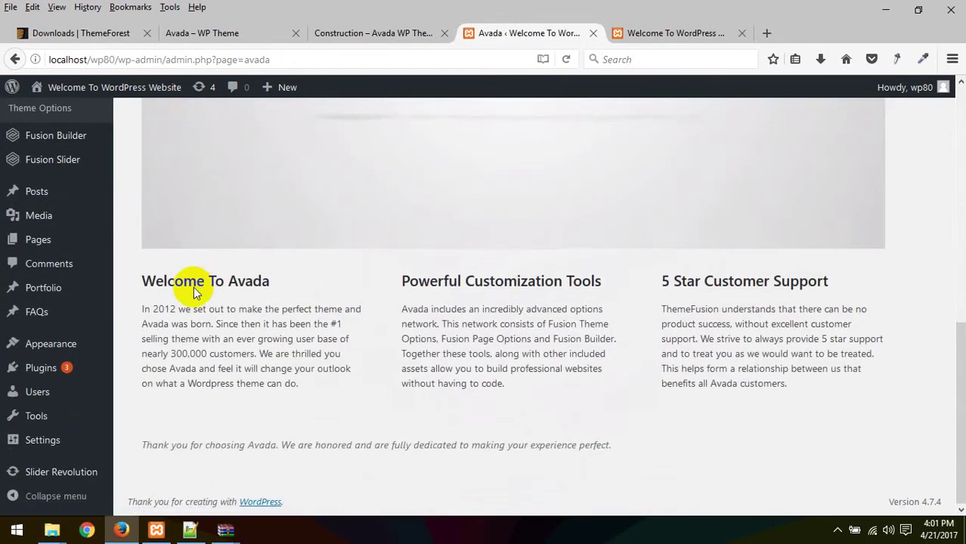
{"action": "scroll", "coordinate": [499, 276], "scroll_direction": "up", "scroll_amount": 5}
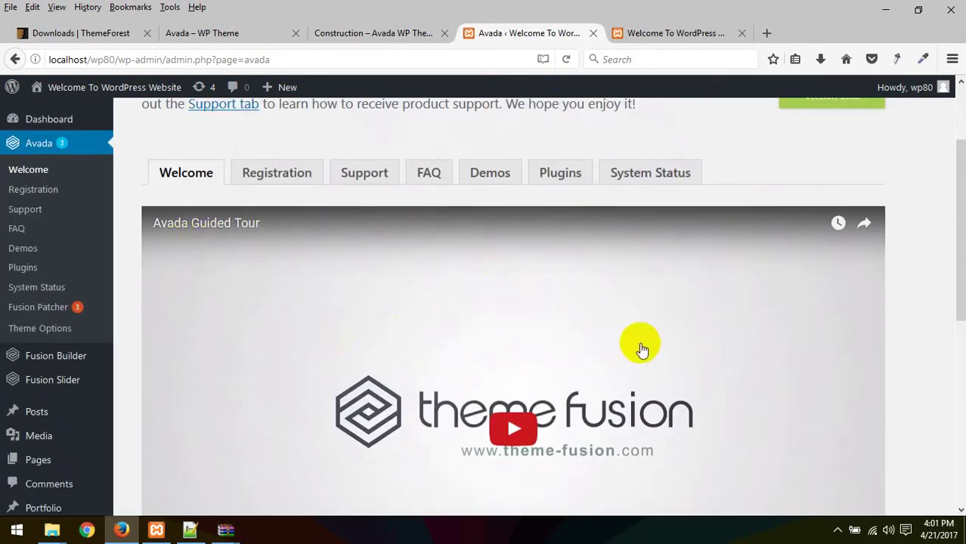
{"action": "scroll", "coordinate": [483, 350], "scroll_direction": "down", "scroll_amount": 4}
{"action": "scroll", "coordinate": [423, 344], "scroll_direction": "down", "scroll_amount": 3}
{"action": "scroll", "coordinate": [377, 340], "scroll_direction": "up", "scroll_amount": 8}
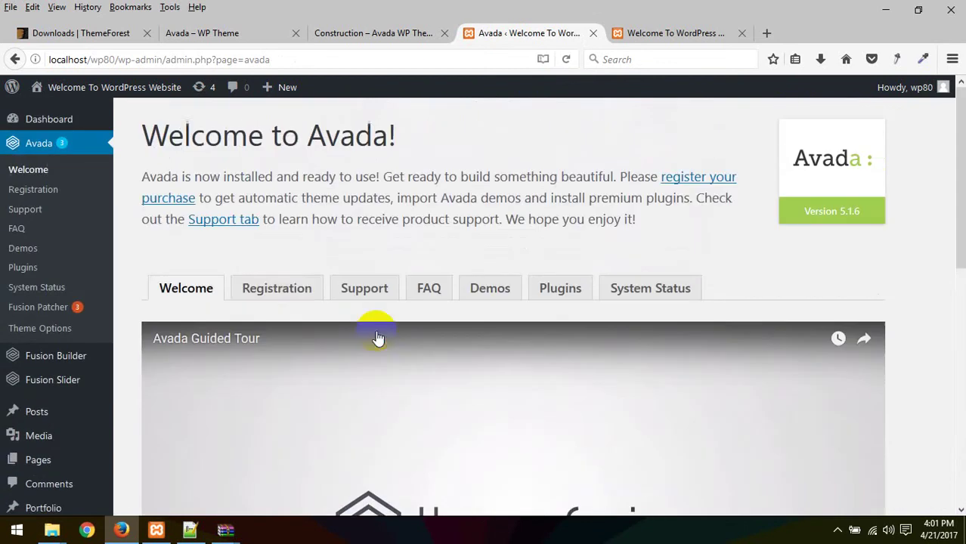
Step: Open the Registration tab, focus the Envato token field, and read the token instructions
{"action": "left_click", "coordinate": [291, 297]}
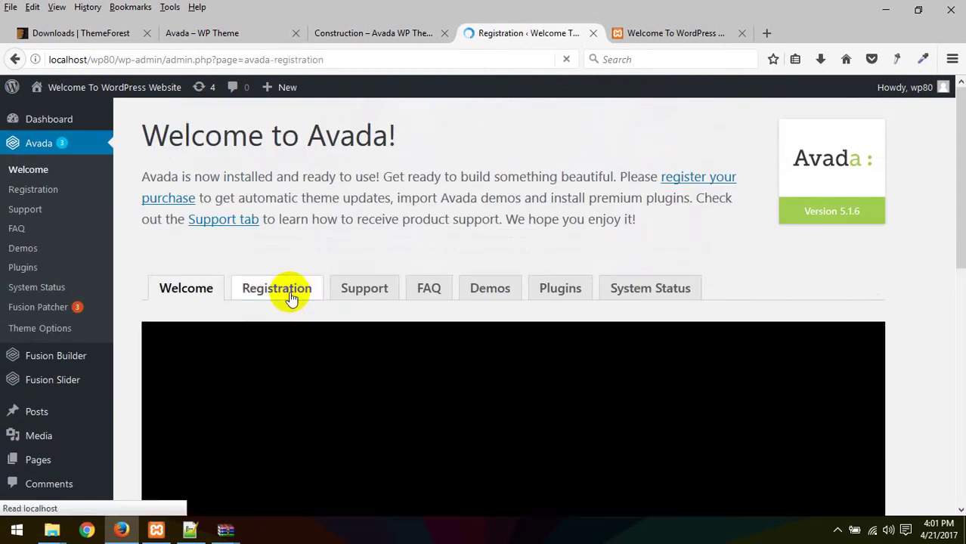
{"action": "scroll", "coordinate": [288, 291], "scroll_direction": "down", "scroll_amount": 5}
{"action": "scroll", "coordinate": [356, 297], "scroll_direction": "up", "scroll_amount": 1}
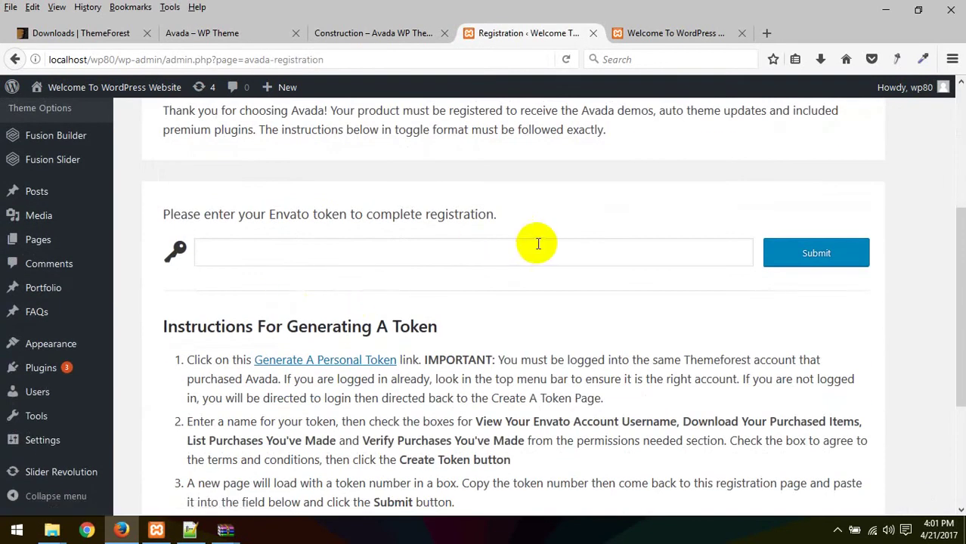
{"action": "left_click", "coordinate": [431, 252]}
{"action": "scroll", "coordinate": [430, 249], "scroll_direction": "down", "scroll_amount": 1}
{"action": "scroll", "coordinate": [431, 250], "scroll_direction": "down", "scroll_amount": 2}
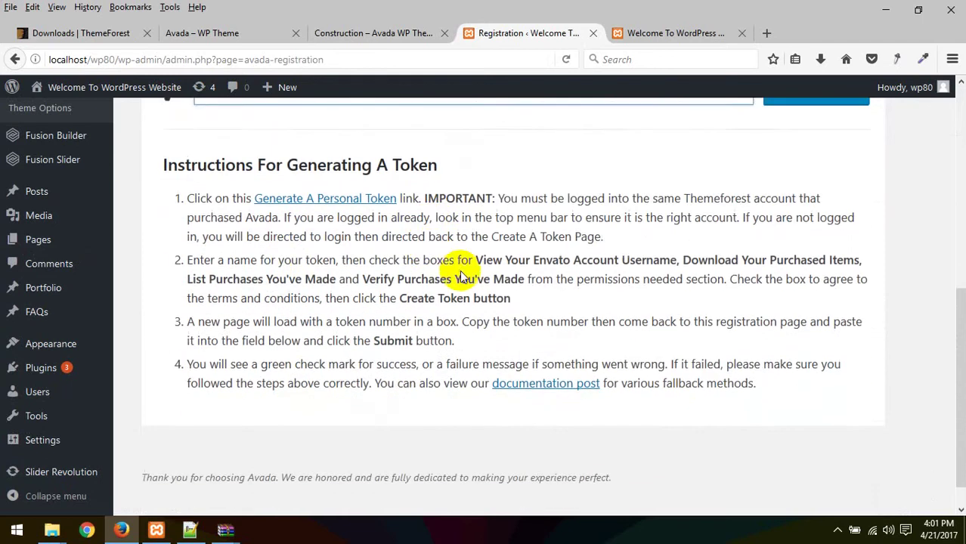
{"action": "scroll", "coordinate": [372, 223], "scroll_direction": "up", "scroll_amount": 3}
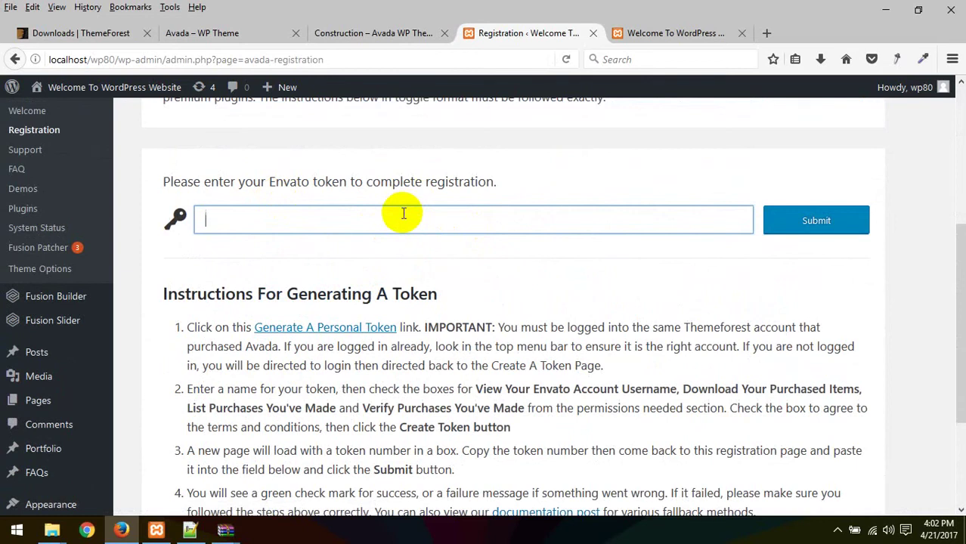
{"action": "scroll", "coordinate": [459, 276], "scroll_direction": "down", "scroll_amount": 3}
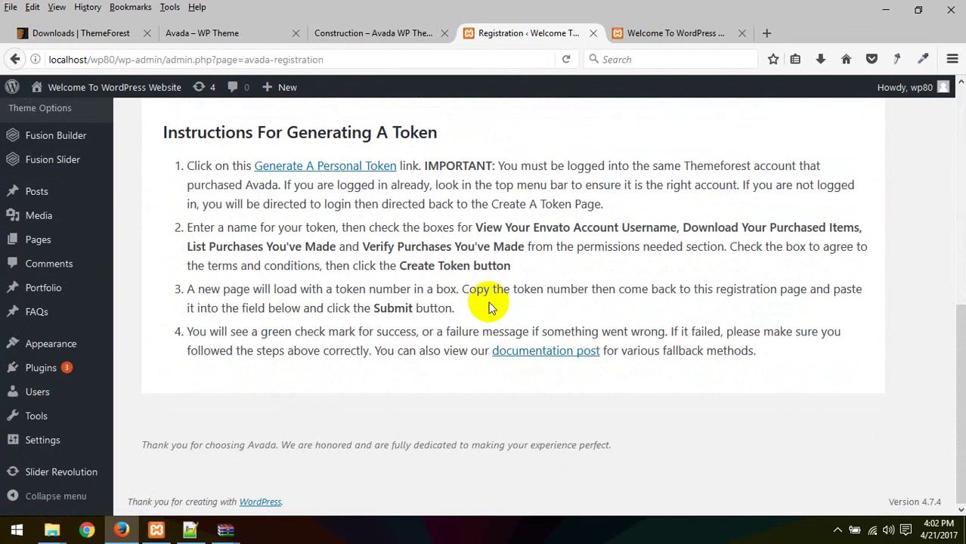
{"action": "scroll", "coordinate": [488, 306], "scroll_direction": "up", "scroll_amount": 5}
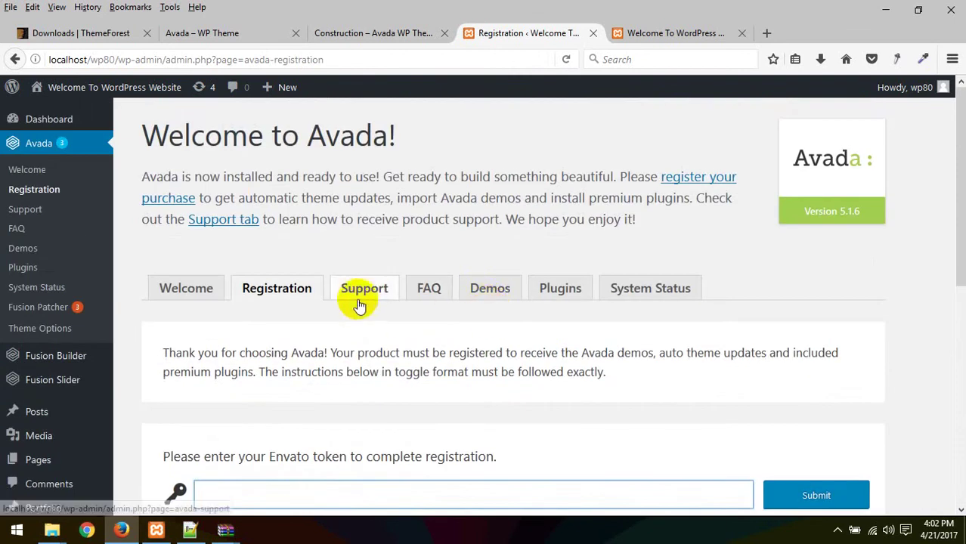
{"action": "mouse_move", "coordinate": [78, 97]}
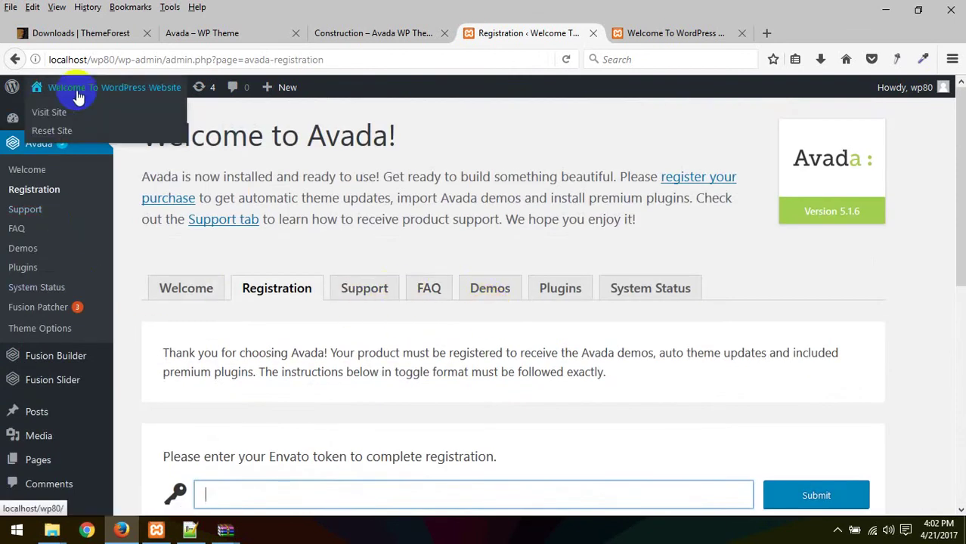
{"action": "left_click", "coordinate": [664, 33]}
{"action": "left_click", "coordinate": [554, 33]}
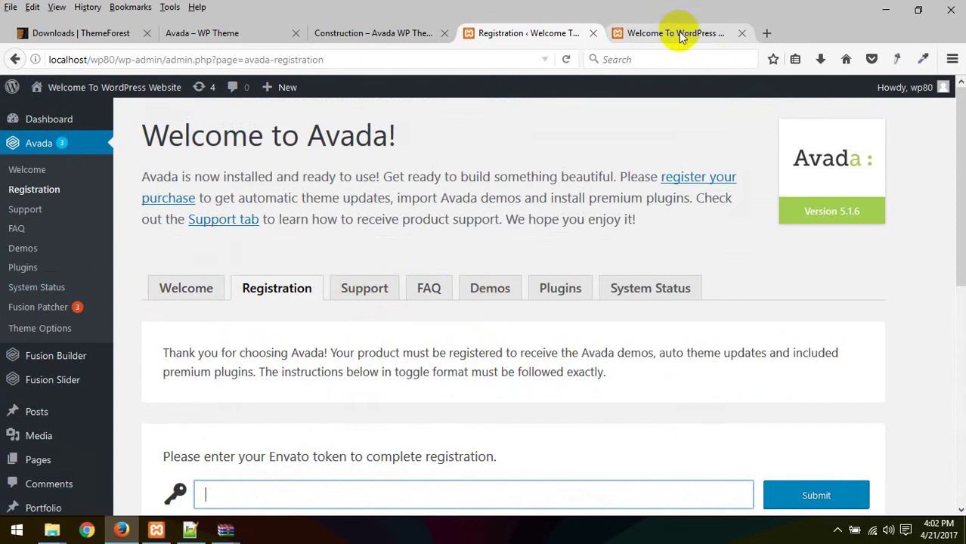
{"action": "left_click", "coordinate": [676, 33]}
{"action": "left_click", "coordinate": [528, 33]}
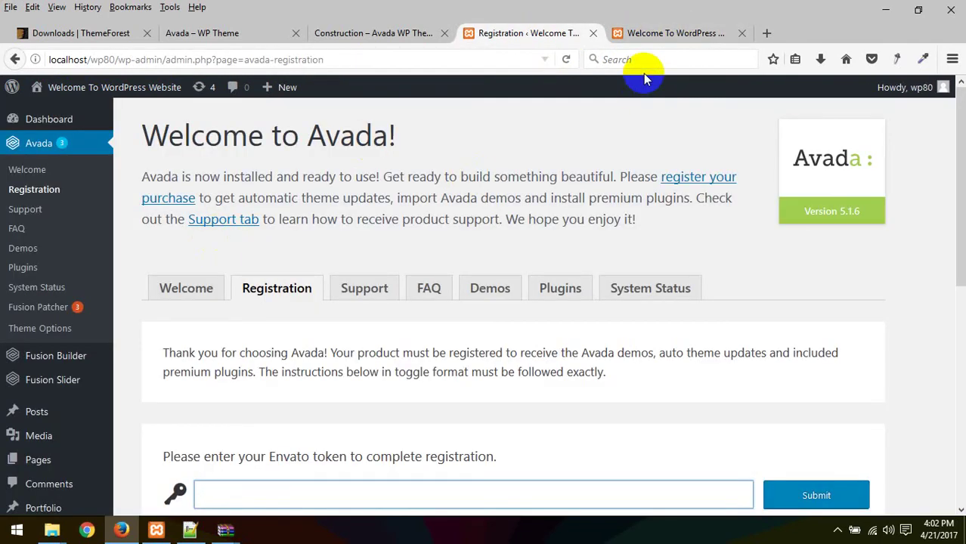
{"action": "left_click", "coordinate": [409, 31]}
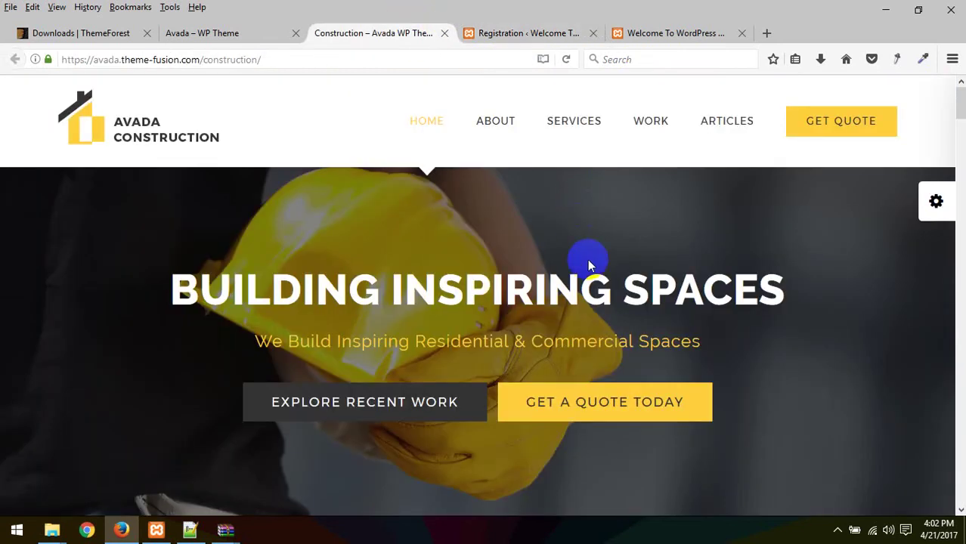
{"action": "left_click", "coordinate": [529, 33]}
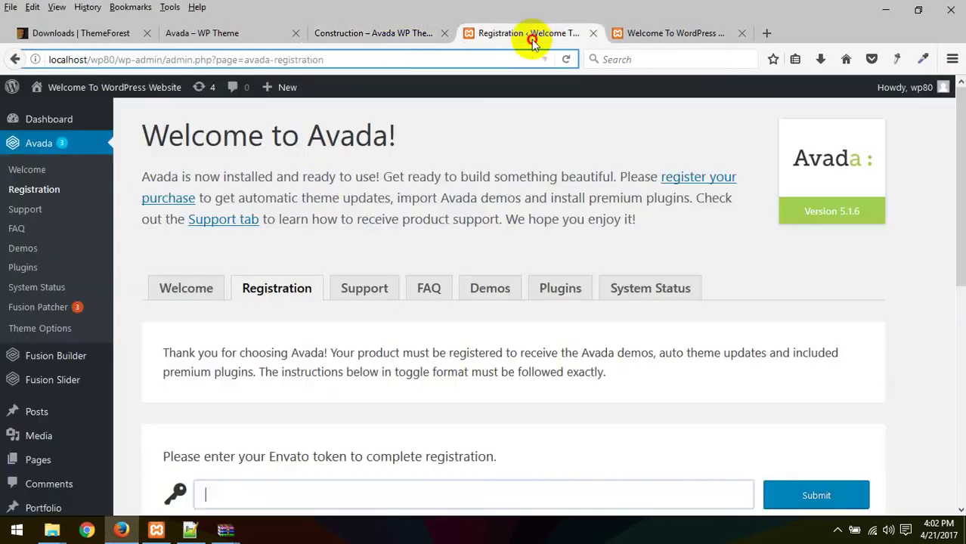
{"action": "scroll", "coordinate": [323, 254], "scroll_direction": "down", "scroll_amount": 3}
{"action": "scroll", "coordinate": [341, 183], "scroll_direction": "up", "scroll_amount": 3}
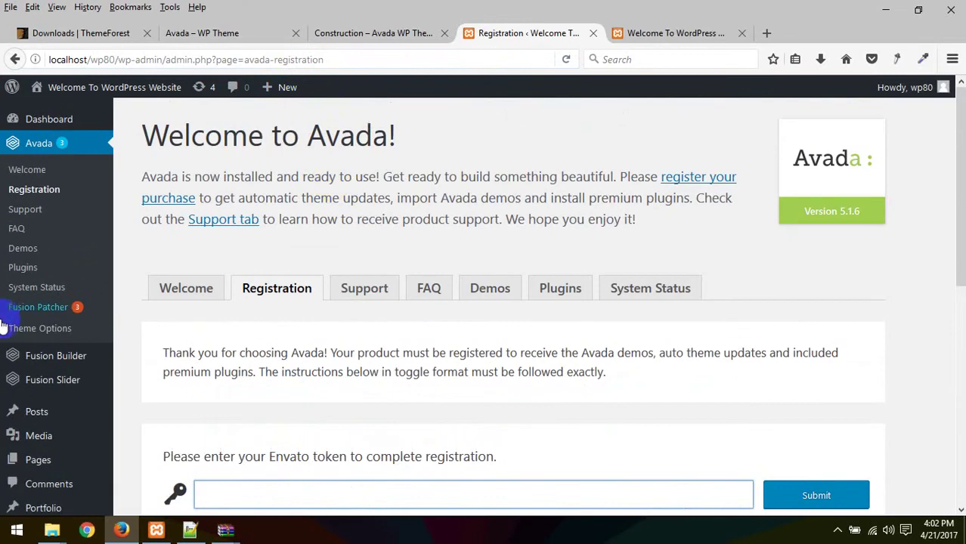
{"action": "scroll", "coordinate": [235, 315], "scroll_direction": "down", "scroll_amount": 3}
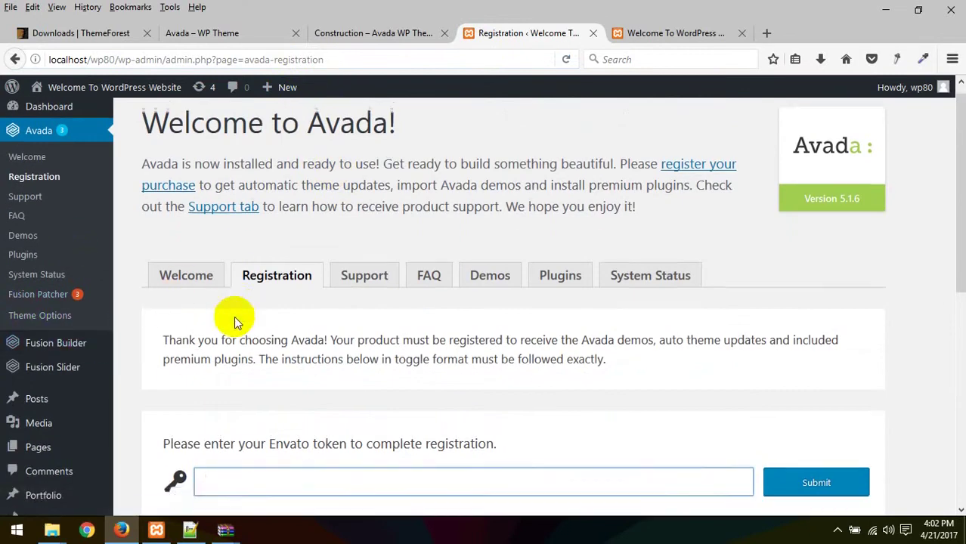
{"action": "scroll", "coordinate": [234, 316], "scroll_direction": "down", "scroll_amount": 3}
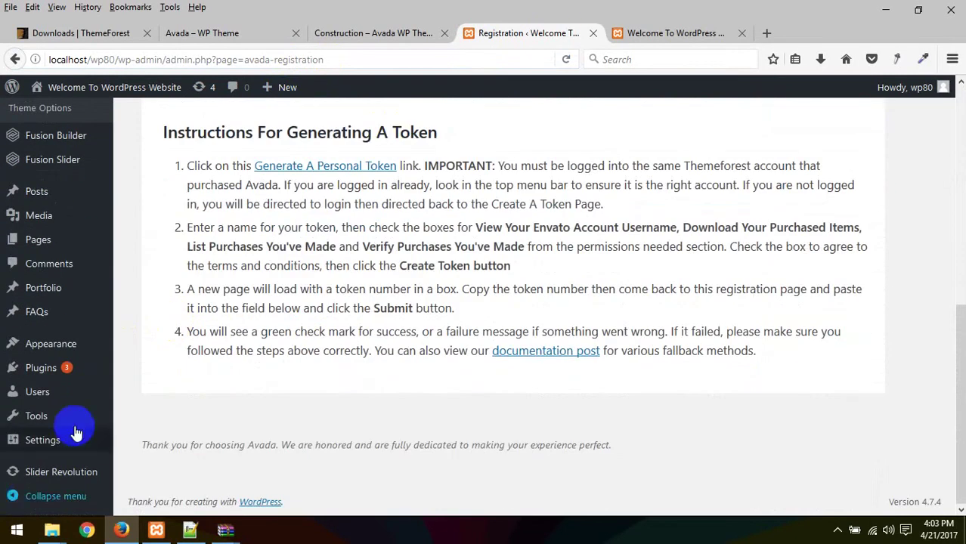
{"action": "scroll", "coordinate": [84, 403], "scroll_direction": "up", "scroll_amount": 5}
{"action": "left_click", "coordinate": [673, 34]}
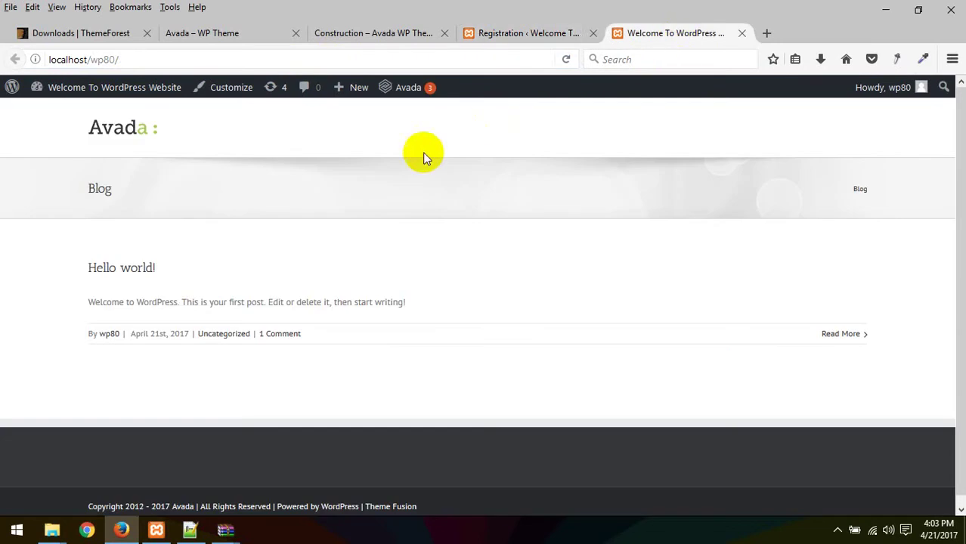
{"action": "left_click", "coordinate": [559, 33]}
{"action": "left_click", "coordinate": [400, 33]}
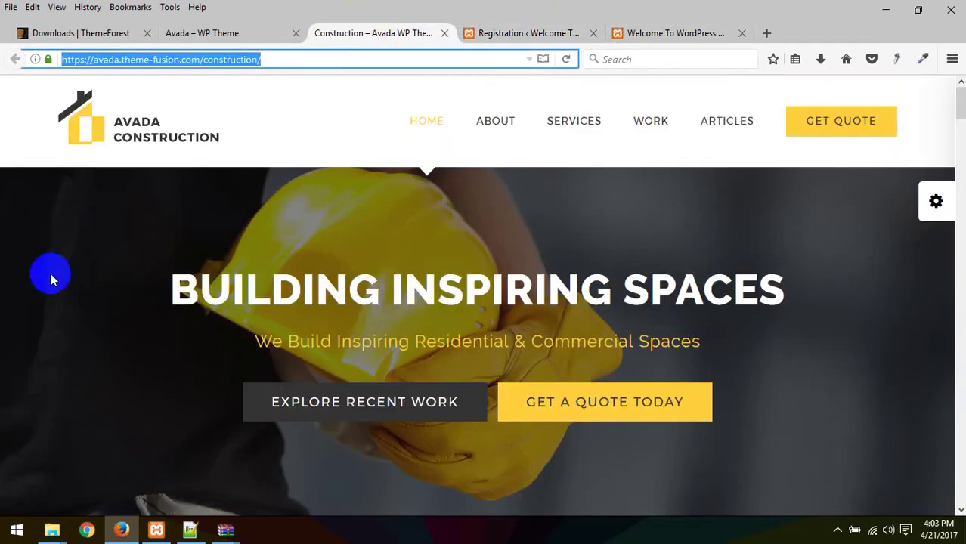
{"action": "left_click", "coordinate": [484, 33]}
{"action": "scroll", "coordinate": [45, 348], "scroll_direction": "down", "scroll_amount": 5}
{"action": "mouse_move", "coordinate": [47, 344]}
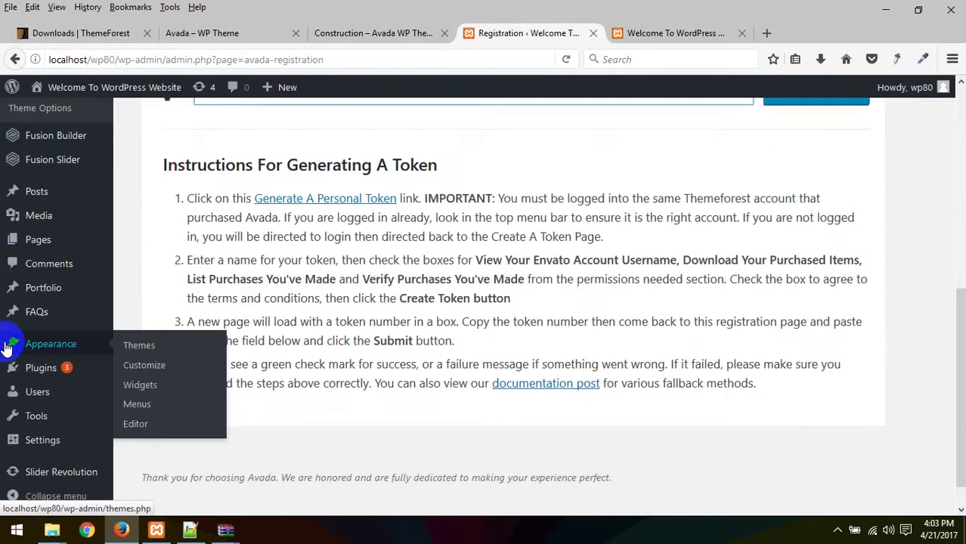
{"action": "scroll", "coordinate": [43, 219], "scroll_direction": "up", "scroll_amount": 5}
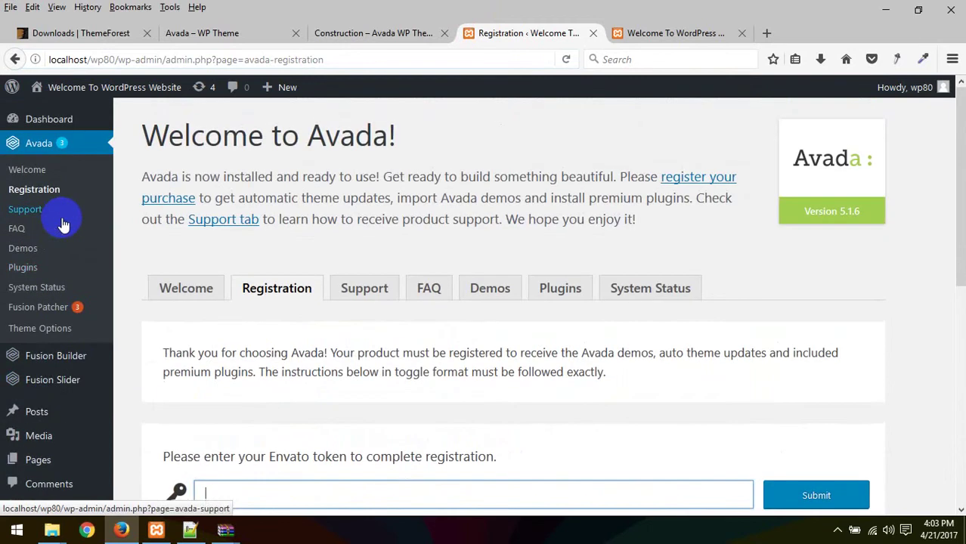
{"action": "mouse_move", "coordinate": [46, 460]}
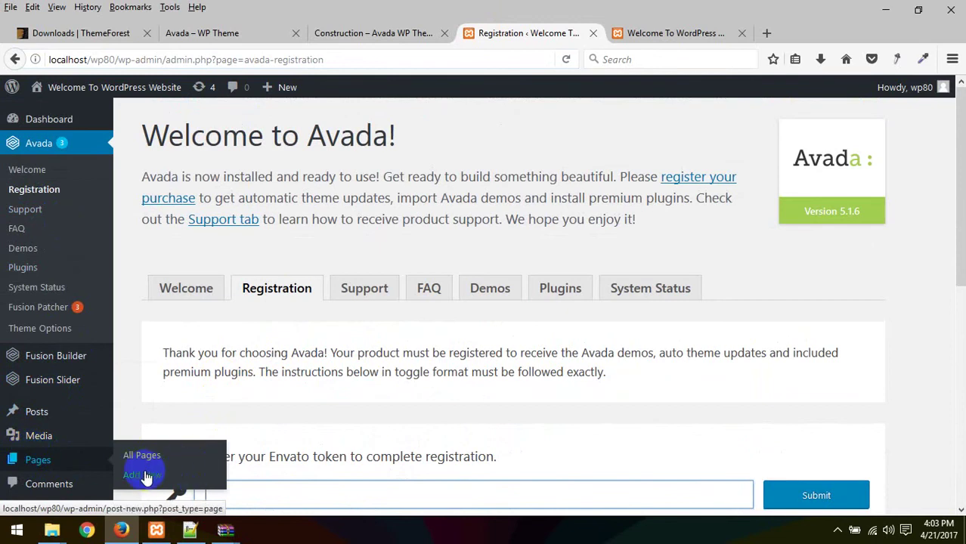
Step: Publish a new page titled 'Home' from an editor opened in a new tab
{"action": "right_click", "coordinate": [143, 476]}
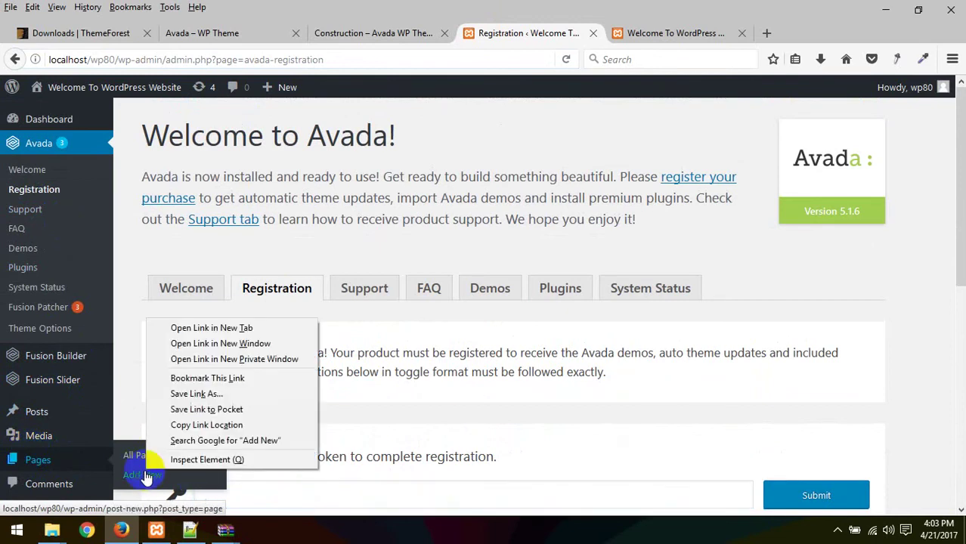
{"action": "left_click", "coordinate": [213, 328]}
{"action": "left_click", "coordinate": [648, 33]}
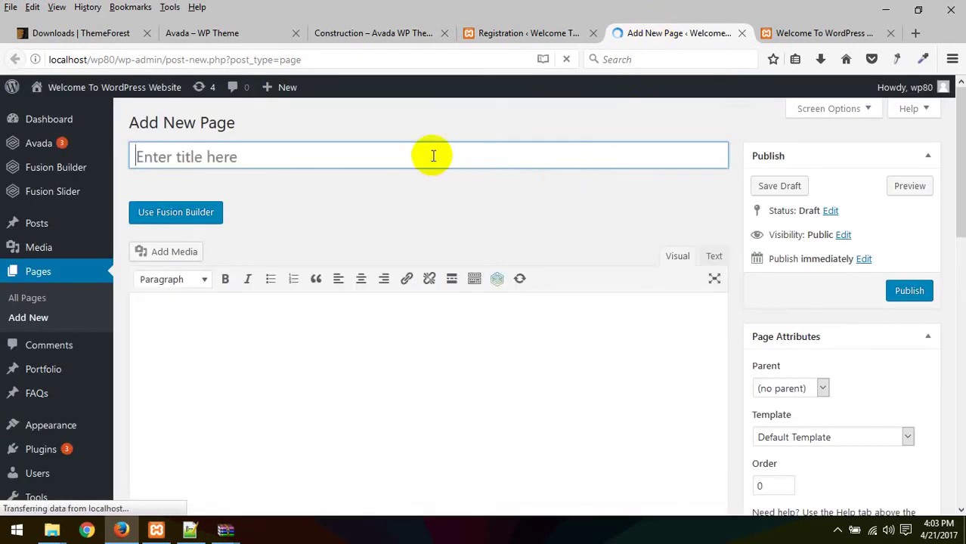
{"action": "type", "text": "HOme"}
{"action": "key", "text": "BackSpace"}
{"action": "key", "text": "BackSpace"}
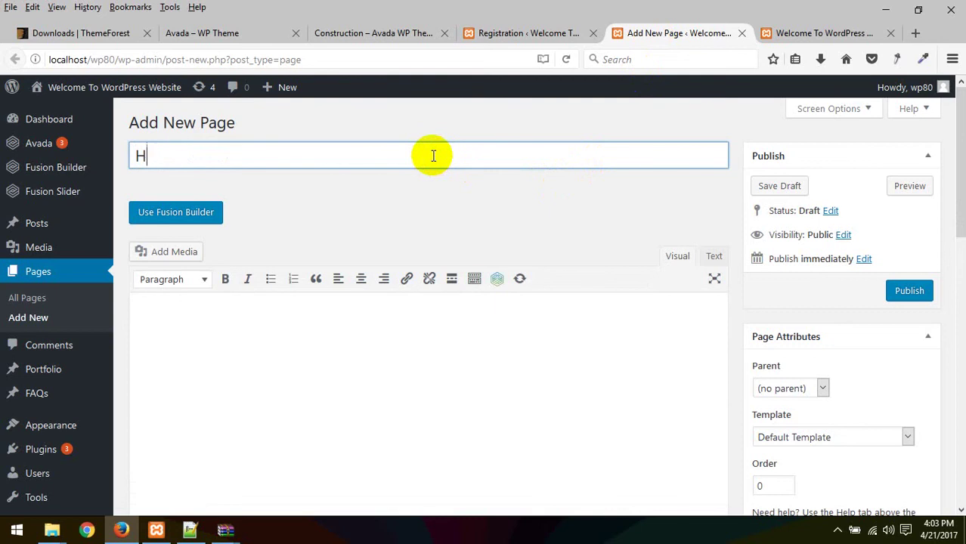
{"action": "type", "text": "me"}
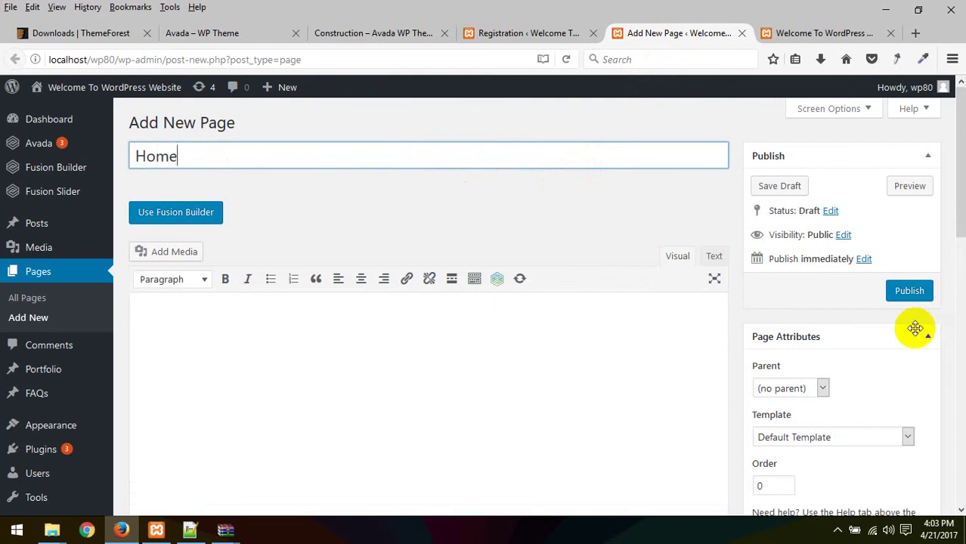
{"action": "left_click", "coordinate": [909, 293]}
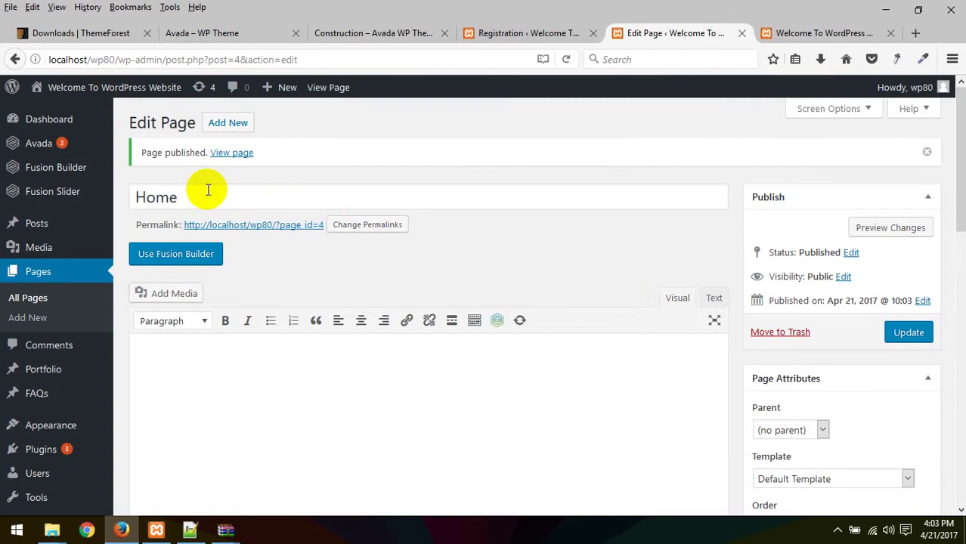
{"action": "left_click", "coordinate": [228, 126]}
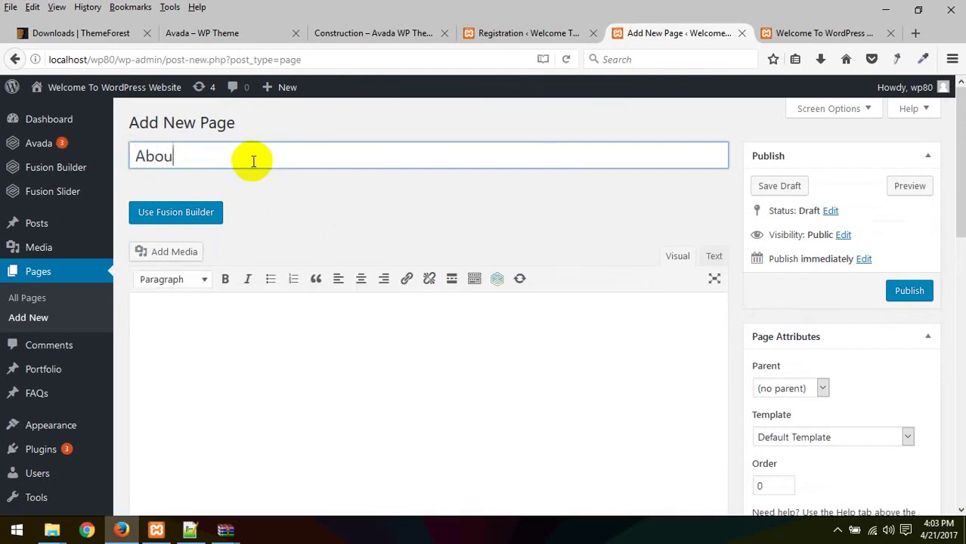
Step: Publish the About Us page and open another new page editor in a tab
{"action": "left_click", "coordinate": [904, 295]}
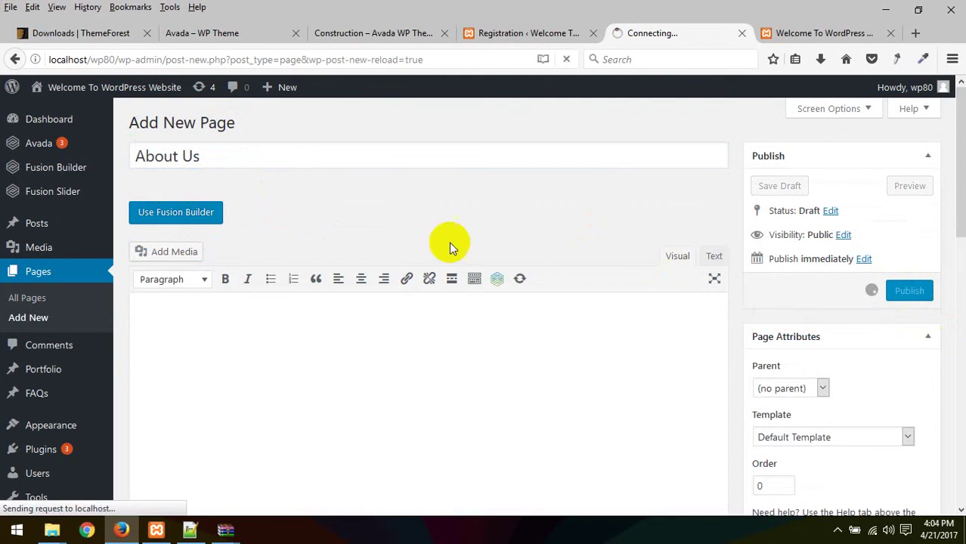
{"action": "right_click", "coordinate": [28, 320]}
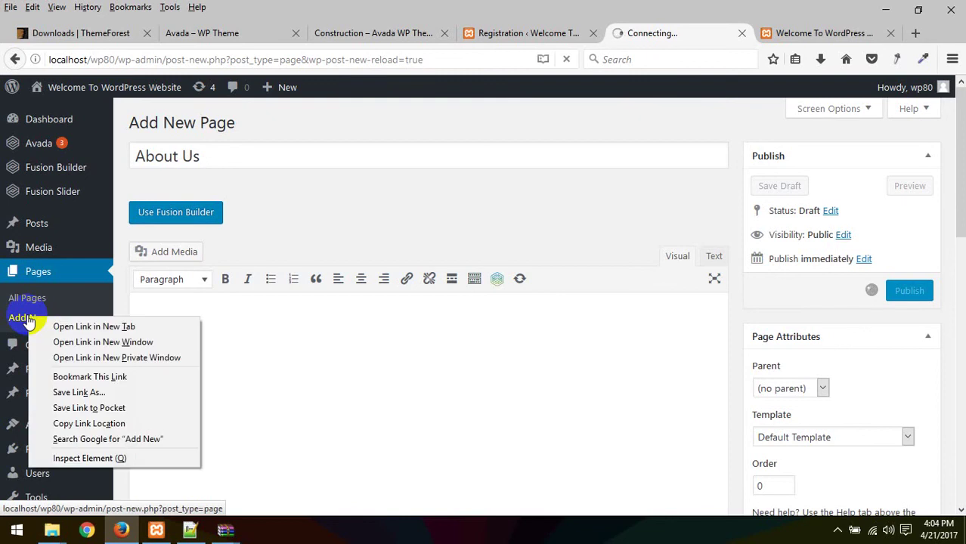
{"action": "left_click", "coordinate": [57, 327]}
{"action": "left_click", "coordinate": [711, 32]}
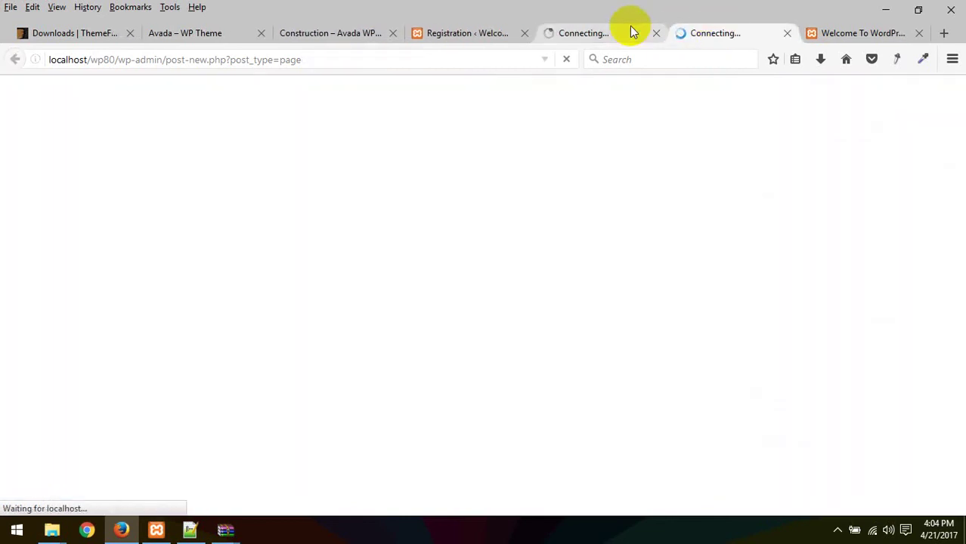
{"action": "left_click", "coordinate": [615, 30]}
{"action": "left_click", "coordinate": [696, 32]}
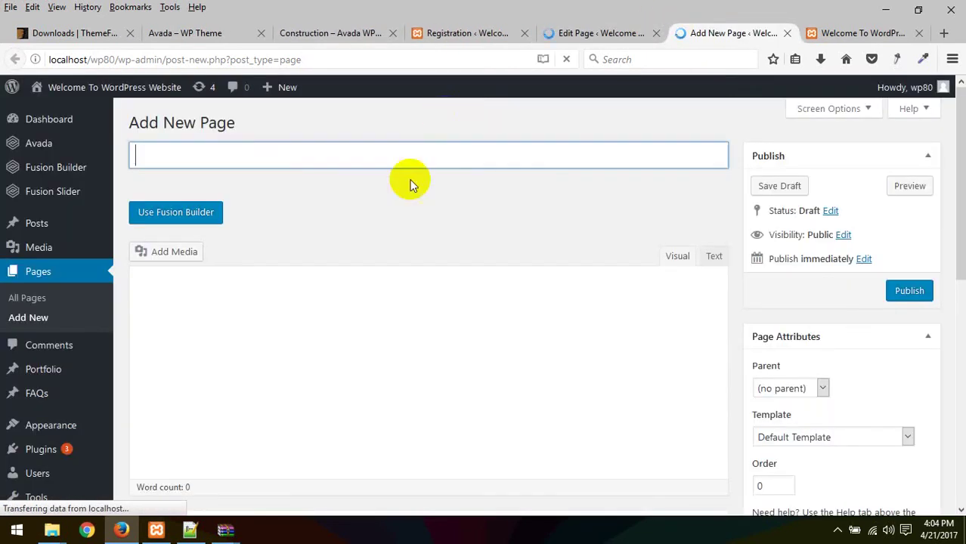
Step: Title the new page 'Blog' and publish it
{"action": "left_click", "coordinate": [266, 157]}
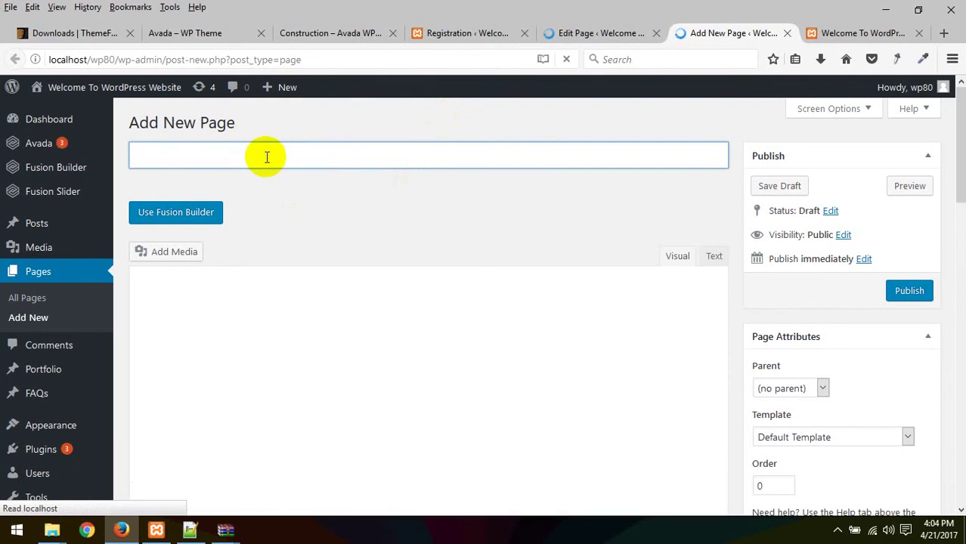
{"action": "type", "text": "Blog"}
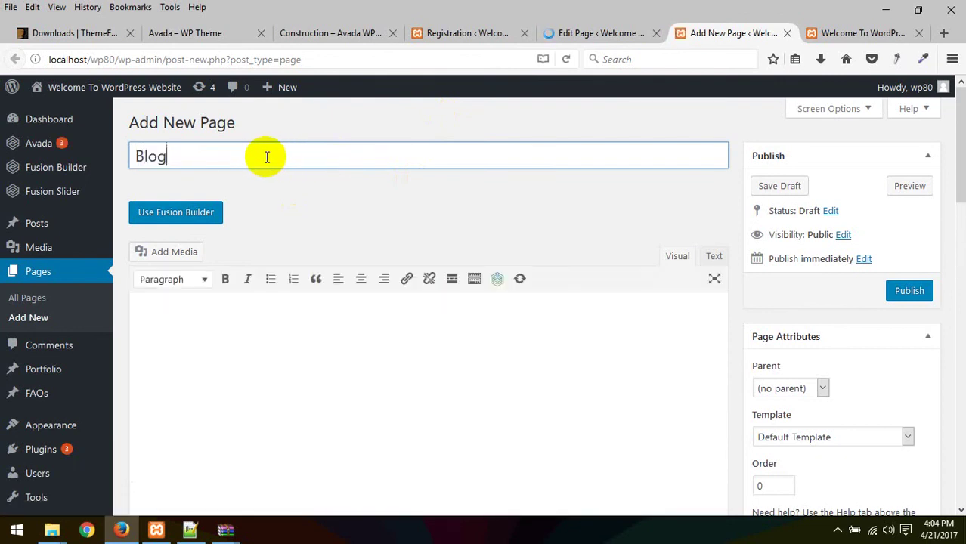
{"action": "left_click", "coordinate": [915, 293]}
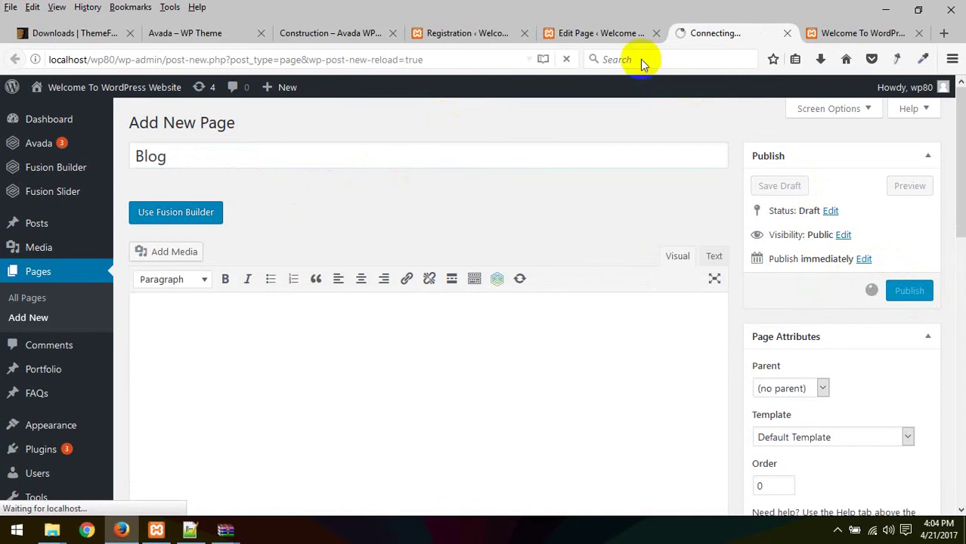
{"action": "left_click", "coordinate": [611, 32]}
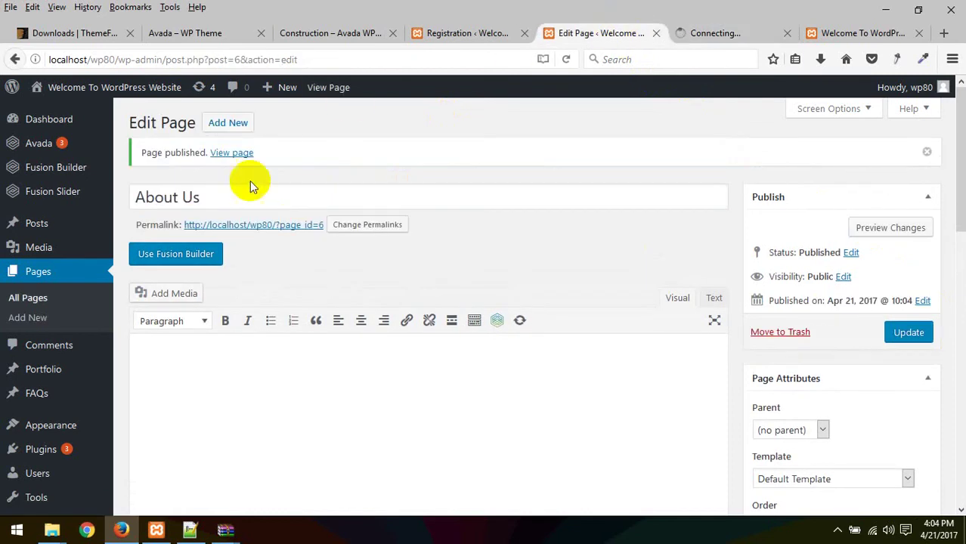
{"action": "left_click", "coordinate": [235, 125]}
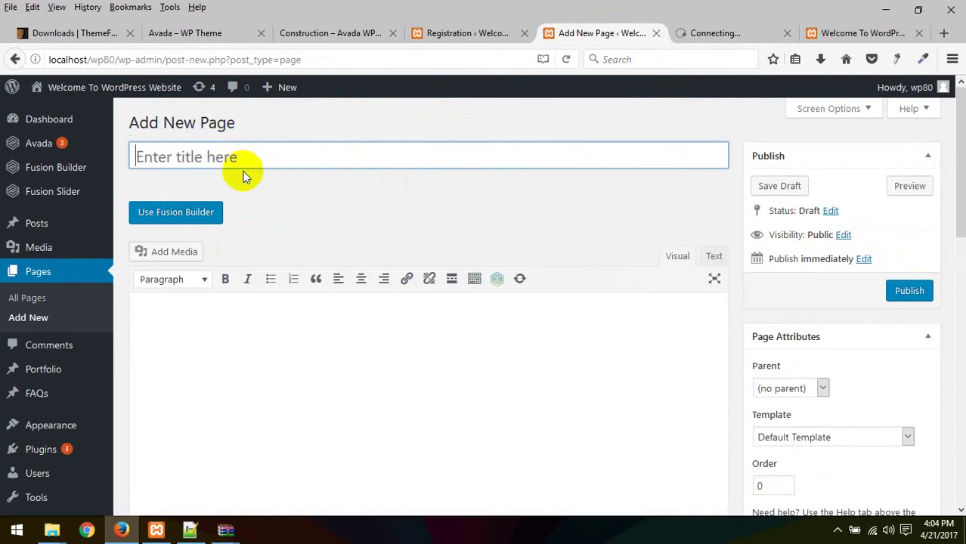
Step: Title a new page 'Contact Us' and publish it
{"action": "left_click", "coordinate": [240, 156]}
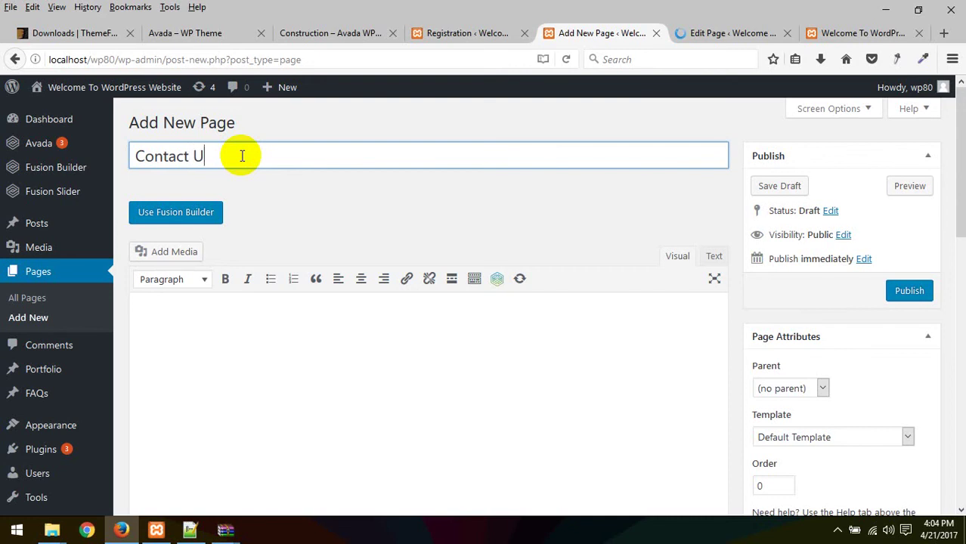
{"action": "type", "text": "Contact Us"}
{"action": "left_click", "coordinate": [913, 291]}
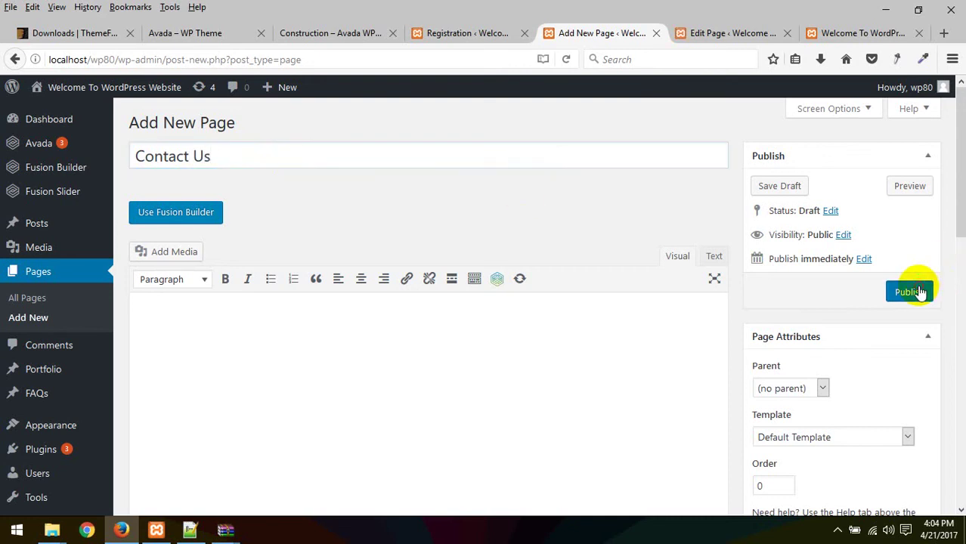
{"action": "left_click", "coordinate": [468, 32]}
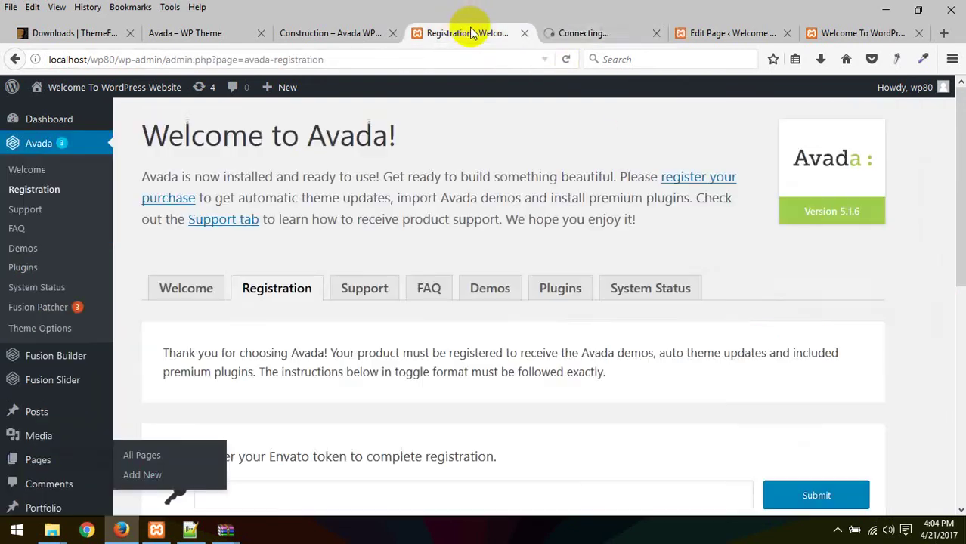
{"action": "left_click", "coordinate": [590, 35]}
{"action": "left_click", "coordinate": [731, 34]}
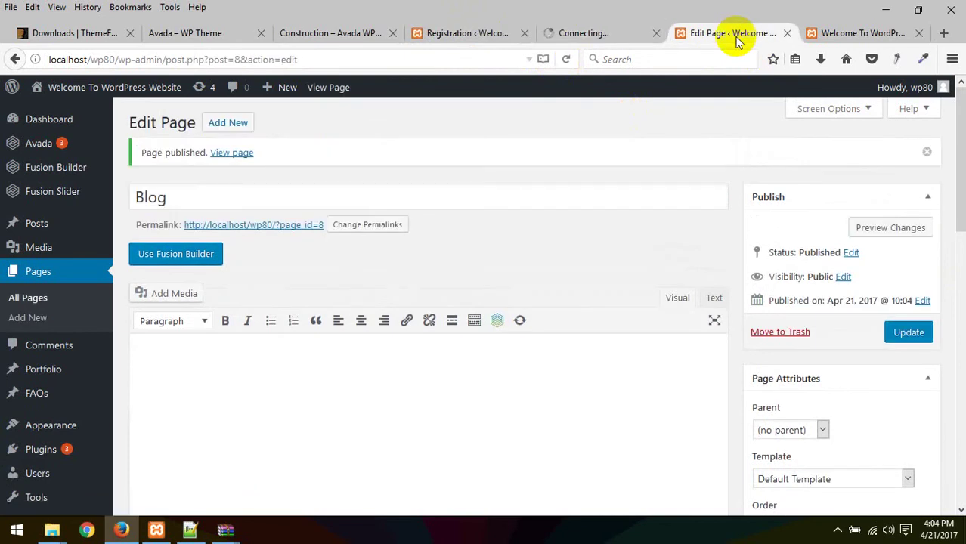
{"action": "left_click", "coordinate": [585, 34]}
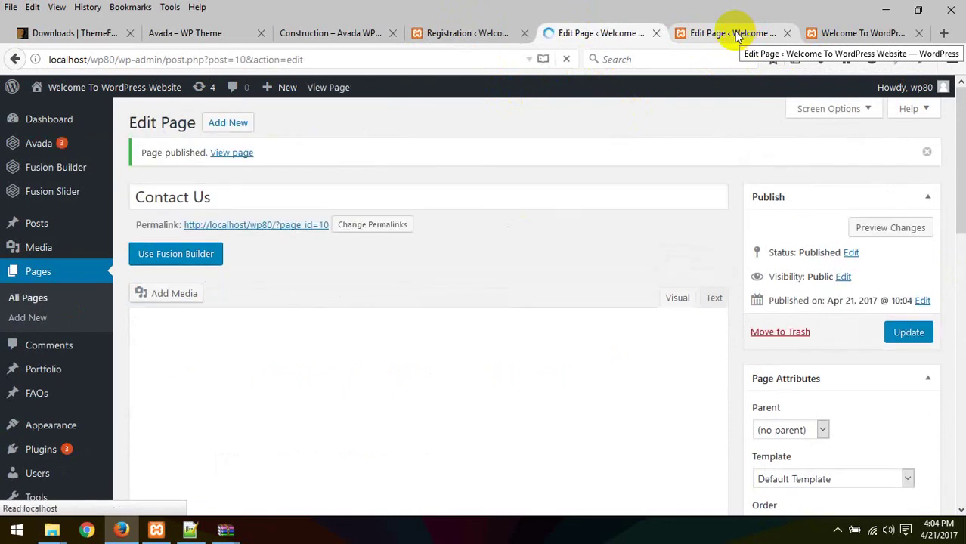
Step: Create and publish a new page titled 'Services', closing the extra editor tab
{"action": "left_click", "coordinate": [711, 22]}
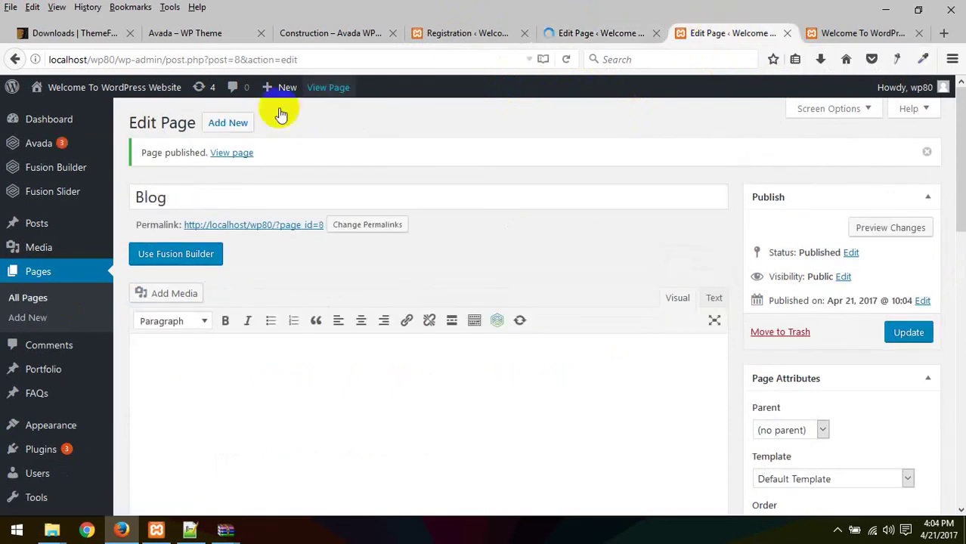
{"action": "left_click", "coordinate": [227, 123]}
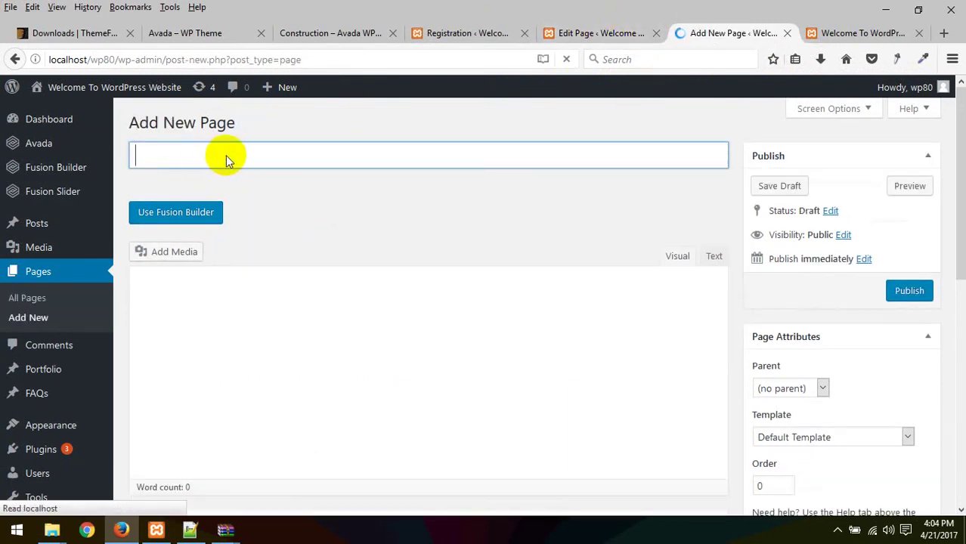
{"action": "type", "text": "Se"}
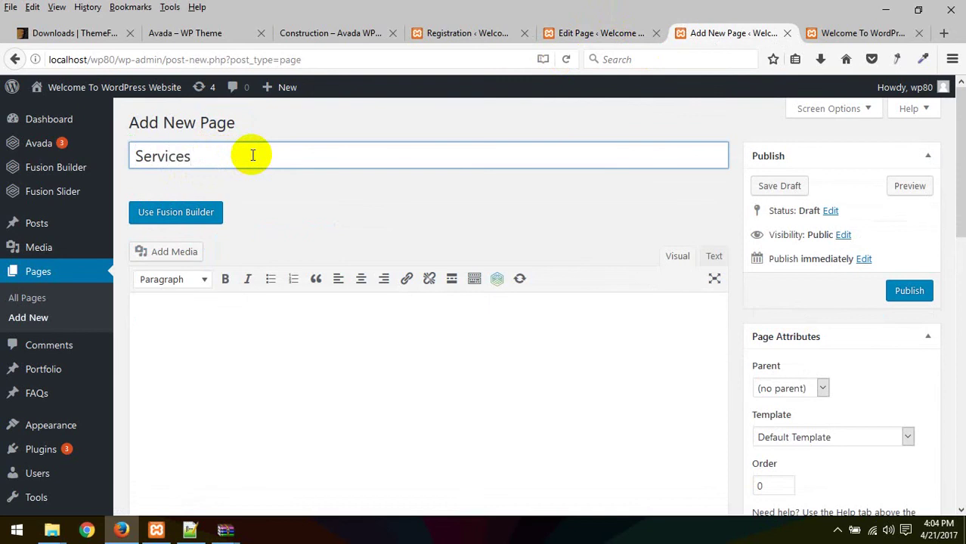
{"action": "type", "text": "rvices"}
{"action": "left_click", "coordinate": [910, 295]}
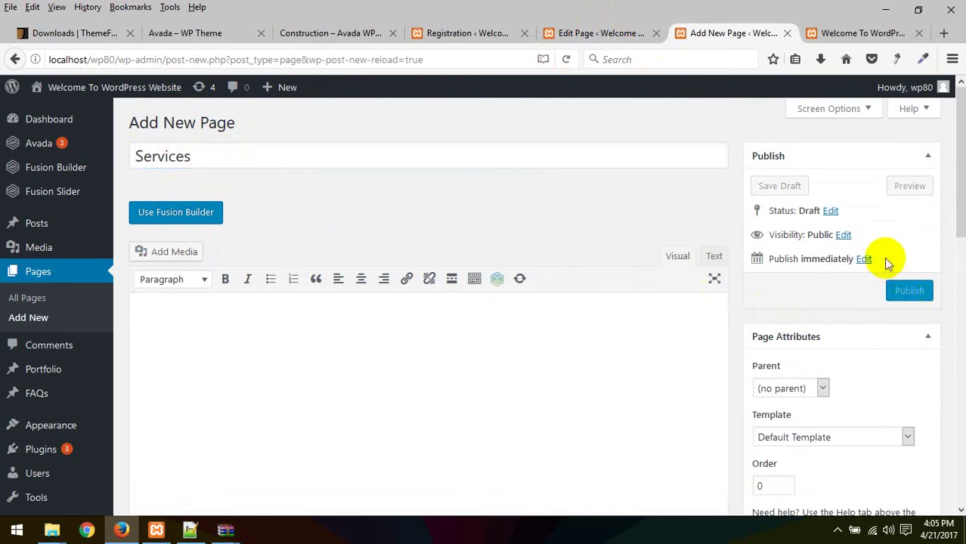
{"action": "left_click", "coordinate": [906, 289]}
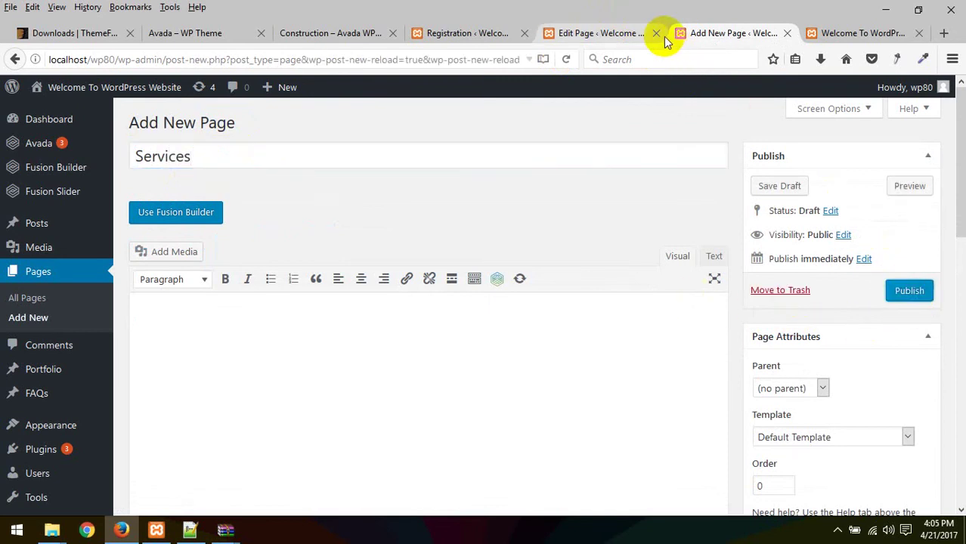
{"action": "left_click", "coordinate": [910, 292]}
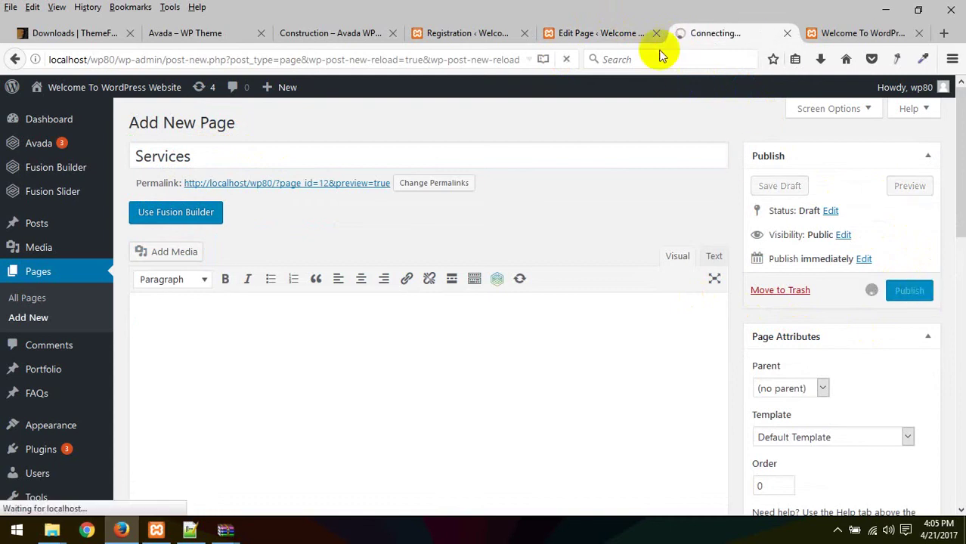
{"action": "left_click", "coordinate": [655, 34]}
{"action": "left_click", "coordinate": [567, 35]}
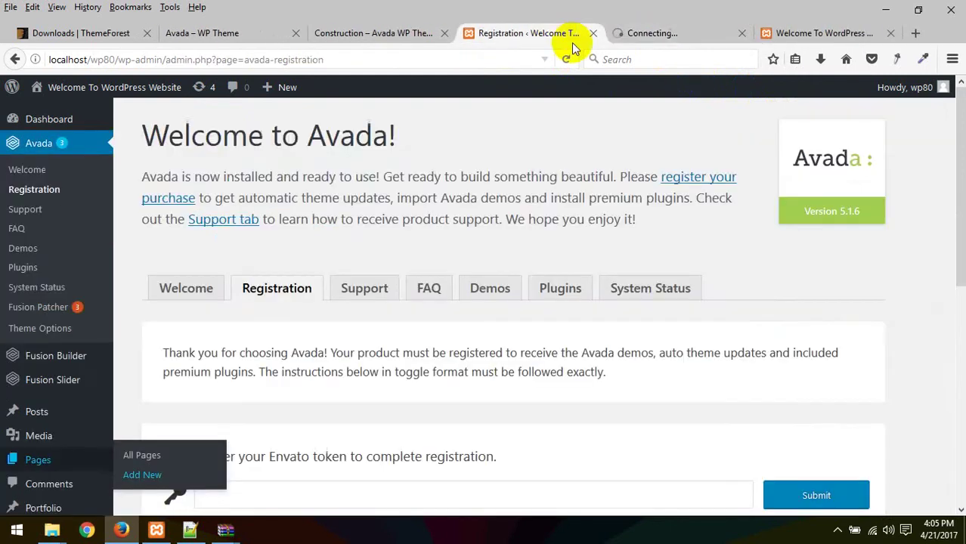
{"action": "left_click", "coordinate": [632, 34]}
Step: Go to the Reading Settings page through the admin sidebar's Settings menu
{"action": "scroll", "coordinate": [45, 348], "scroll_direction": "down", "scroll_amount": 10}
{"action": "mouse_move", "coordinate": [49, 349]}
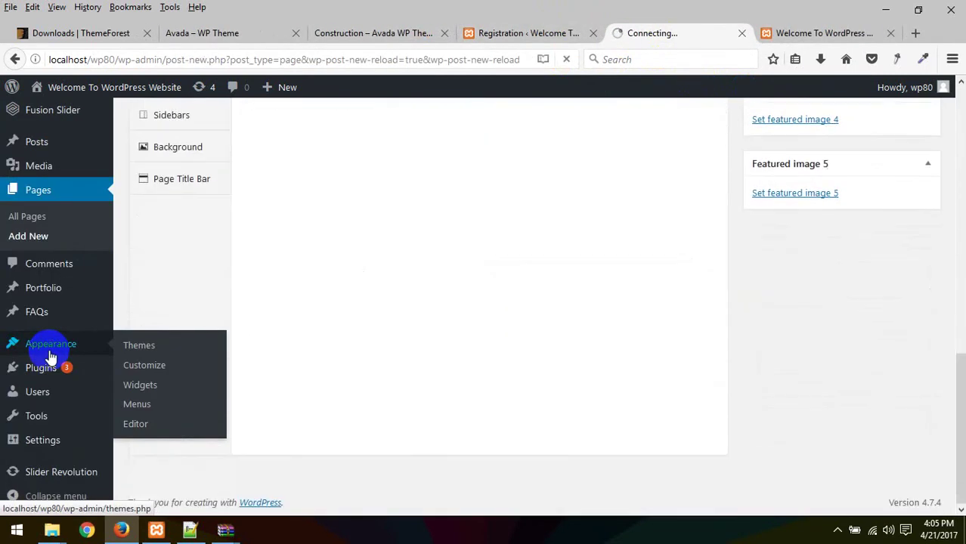
{"action": "mouse_move", "coordinate": [45, 446]}
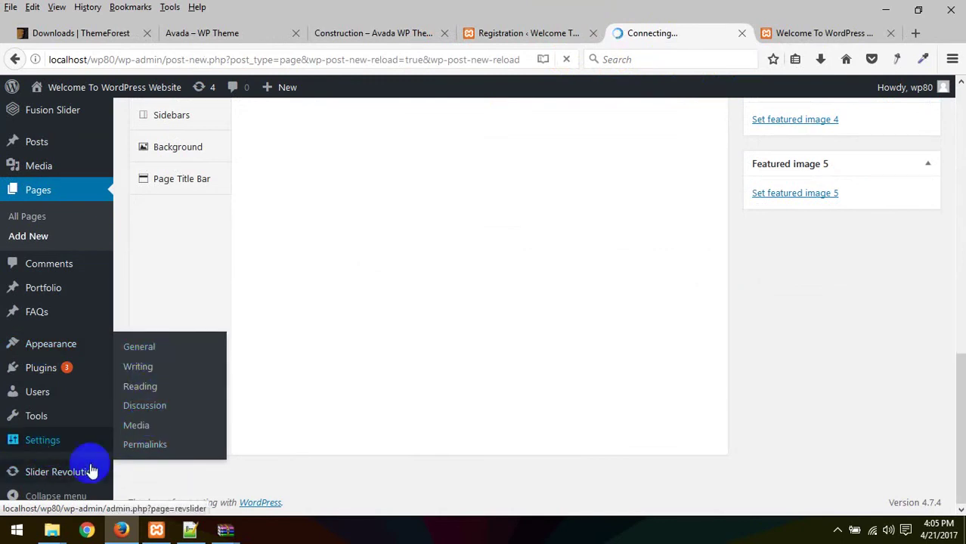
{"action": "mouse_move", "coordinate": [57, 423]}
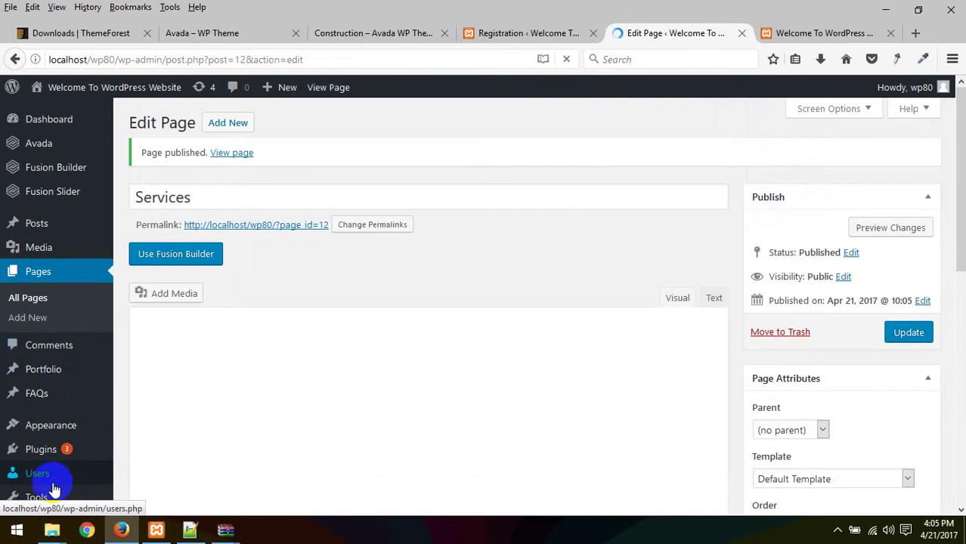
{"action": "scroll", "coordinate": [61, 469], "scroll_direction": "down", "scroll_amount": 2}
{"action": "scroll", "coordinate": [66, 451], "scroll_direction": "down", "scroll_amount": 3}
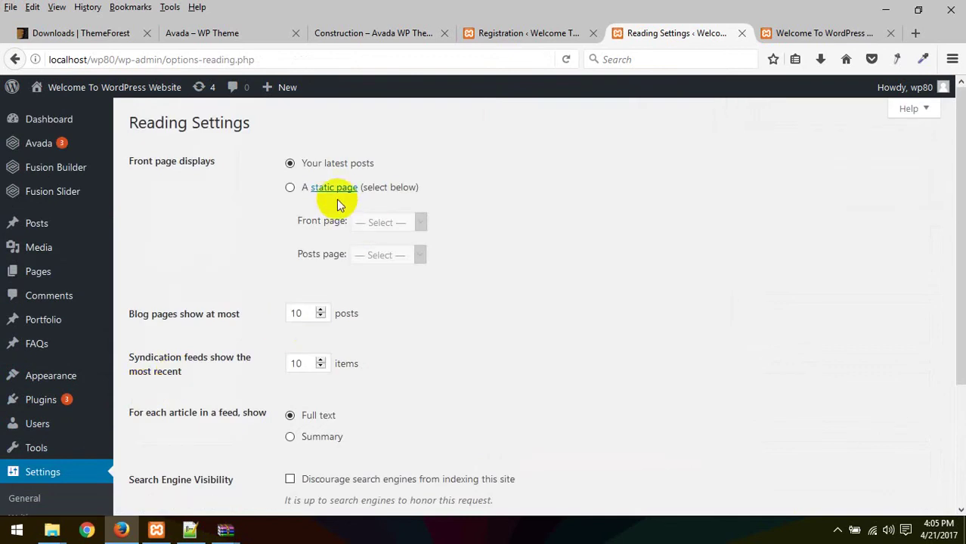
Step: Set Reading to a static front page with Home as front page and Blog as posts page, and save
{"action": "left_click", "coordinate": [290, 187]}
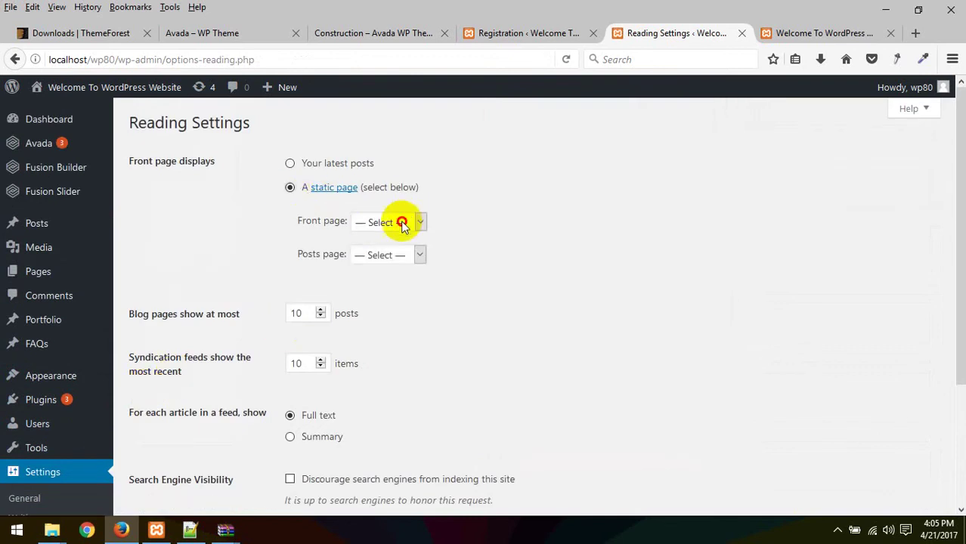
{"action": "left_click", "coordinate": [397, 222]}
{"action": "left_click", "coordinate": [367, 297]}
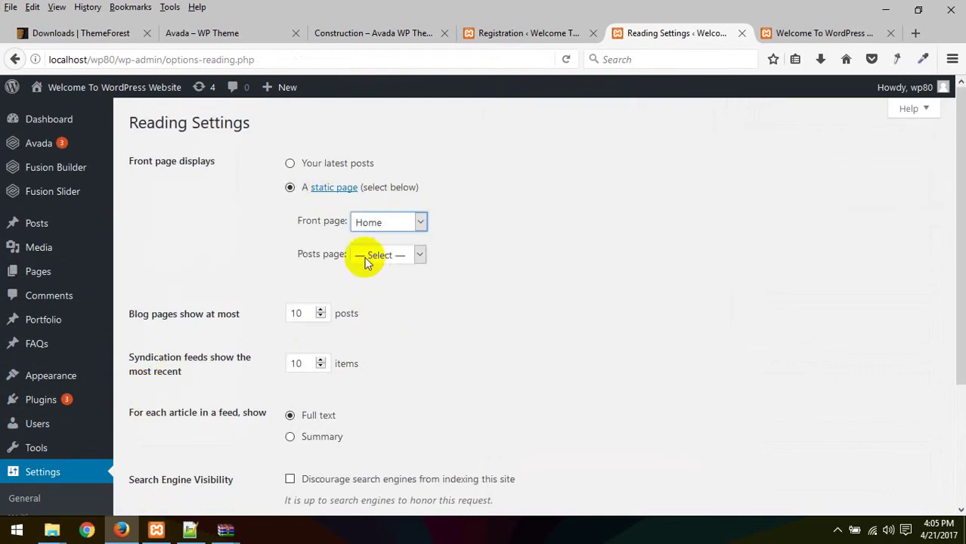
{"action": "left_click", "coordinate": [381, 255]}
{"action": "left_click", "coordinate": [375, 301]}
{"action": "scroll", "coordinate": [257, 381], "scroll_direction": "down", "scroll_amount": 3}
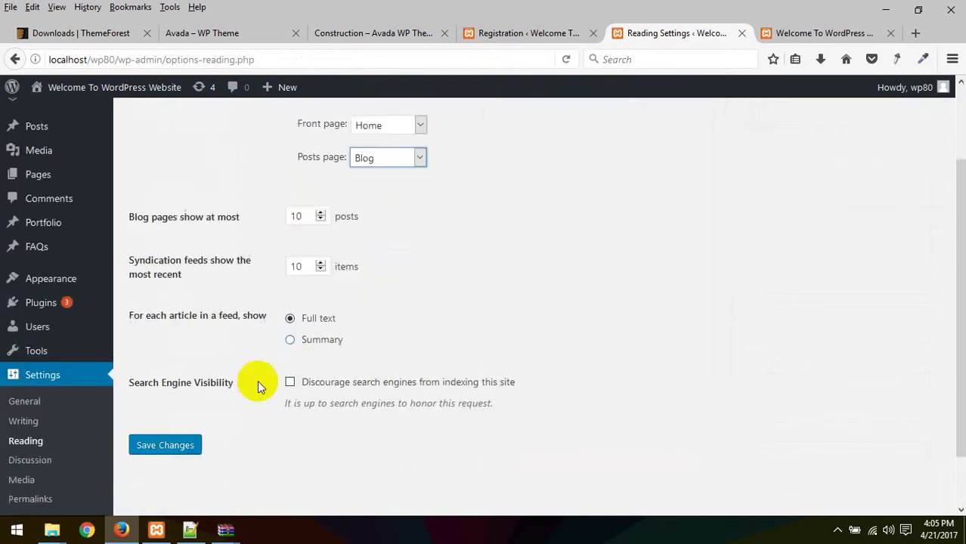
{"action": "left_click", "coordinate": [161, 382]}
Step: Reload the live site to confirm Home now appears as the front page
{"action": "left_click", "coordinate": [552, 33]}
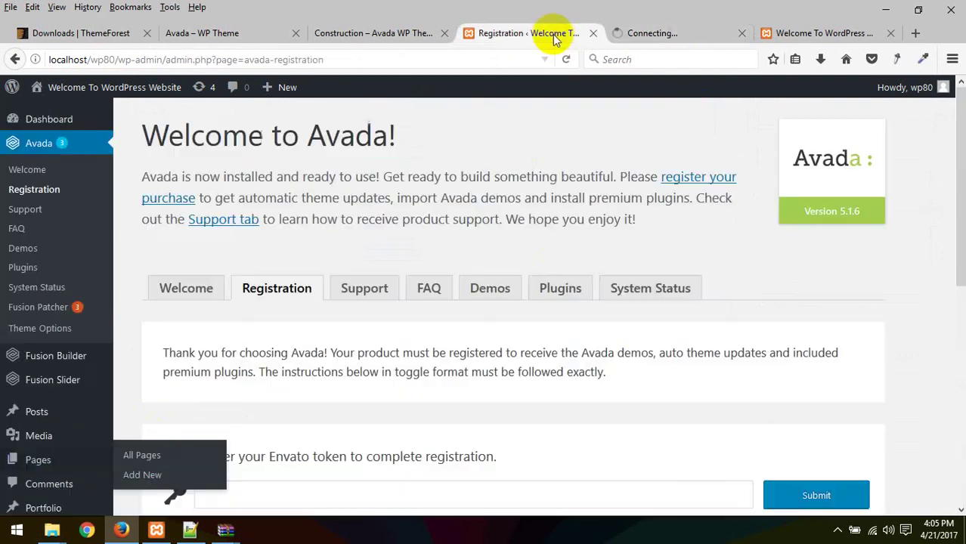
{"action": "left_click", "coordinate": [691, 32]}
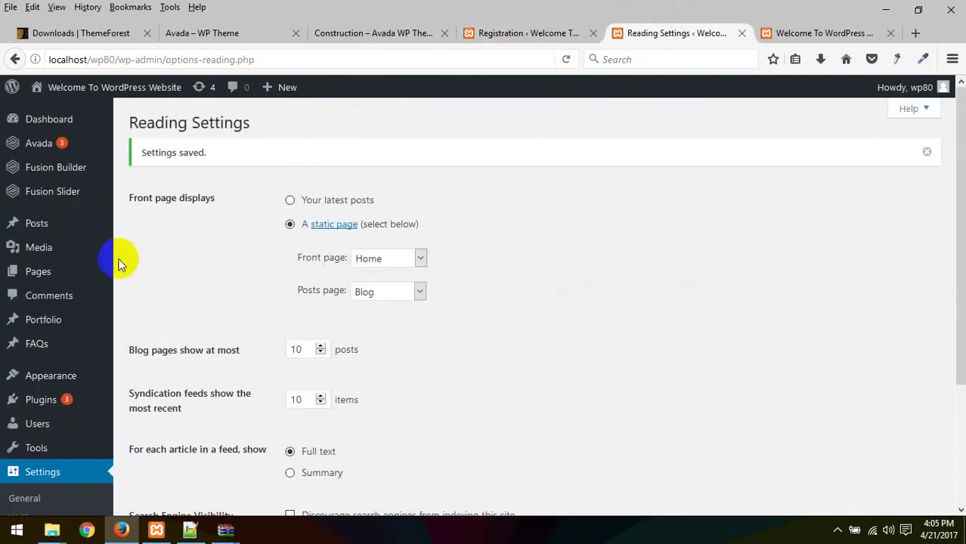
{"action": "left_click", "coordinate": [793, 33]}
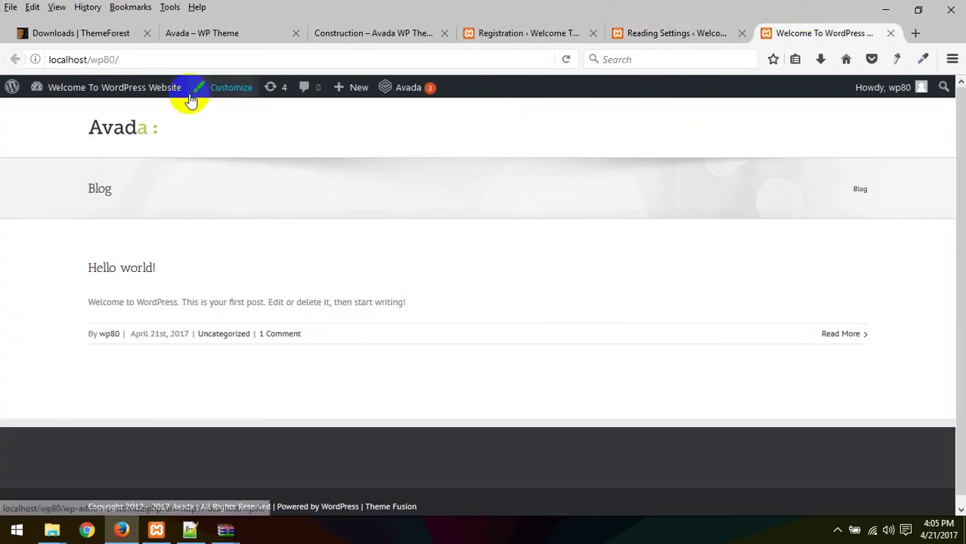
{"action": "right_click", "coordinate": [254, 189]}
{"action": "left_click", "coordinate": [338, 206]}
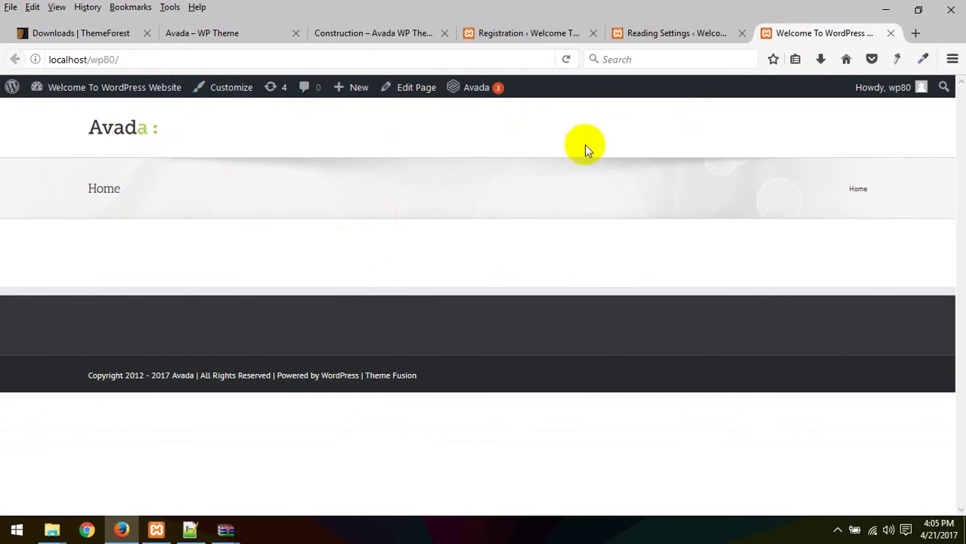
{"action": "left_click", "coordinate": [705, 36]}
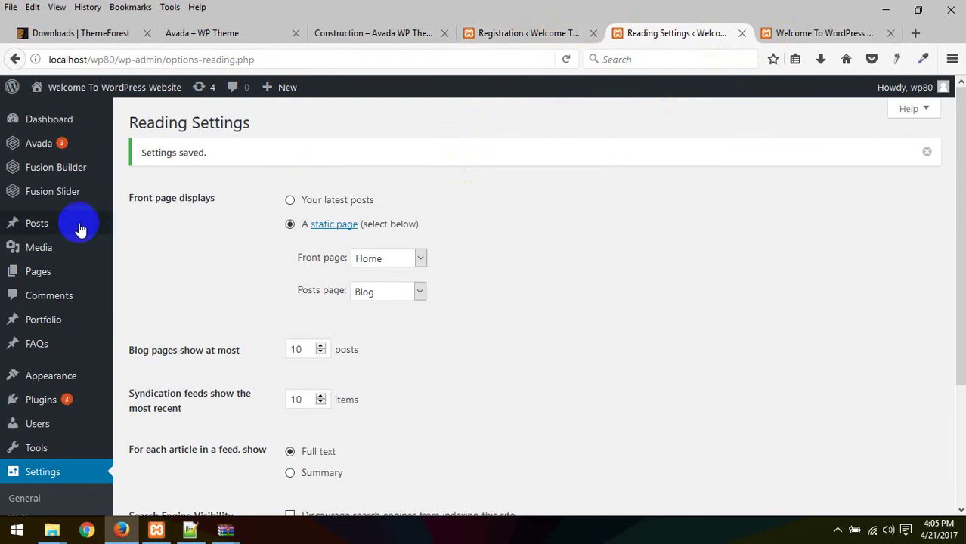
{"action": "scroll", "coordinate": [147, 261], "scroll_direction": "down", "scroll_amount": 4}
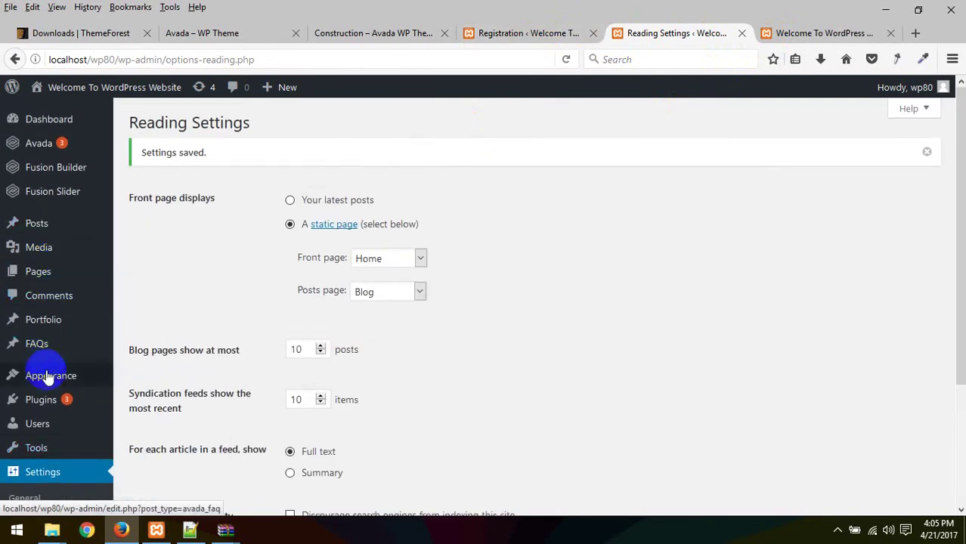
Step: Create a new menu named 'main' and add all the site's pages to it
{"action": "mouse_move", "coordinate": [51, 375]}
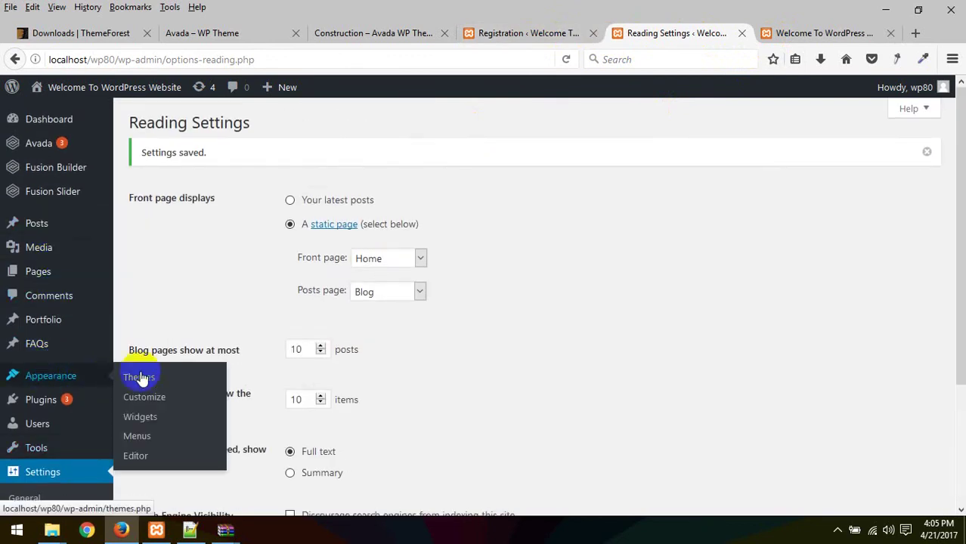
{"action": "left_click", "coordinate": [138, 434]}
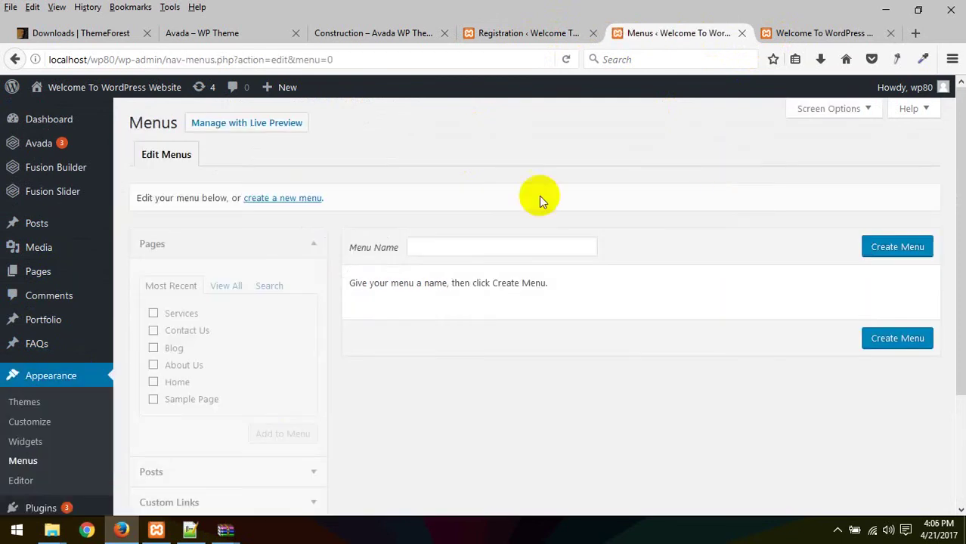
{"action": "left_click", "coordinate": [463, 247]}
{"action": "type", "text": "m"}
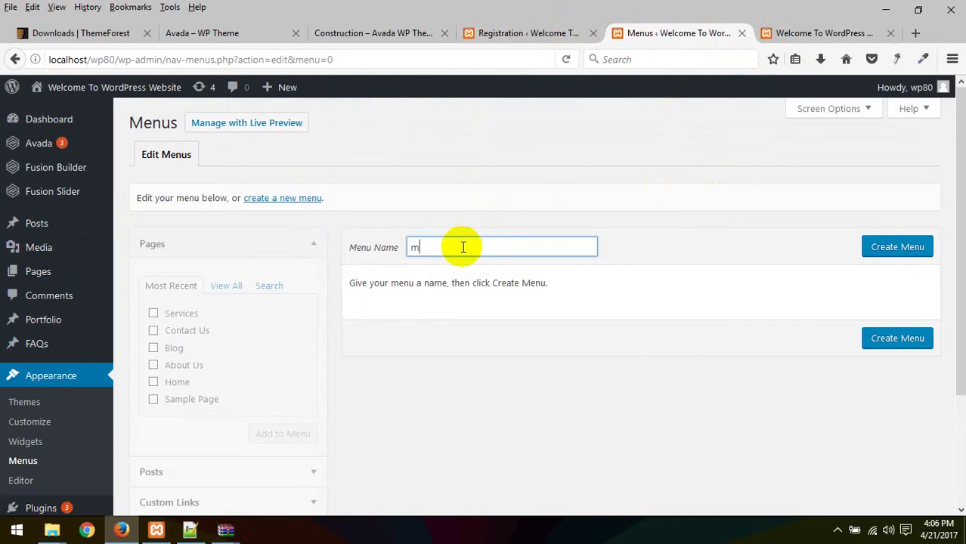
{"action": "type", "text": "ain menu"}
{"action": "key", "text": "Return"}
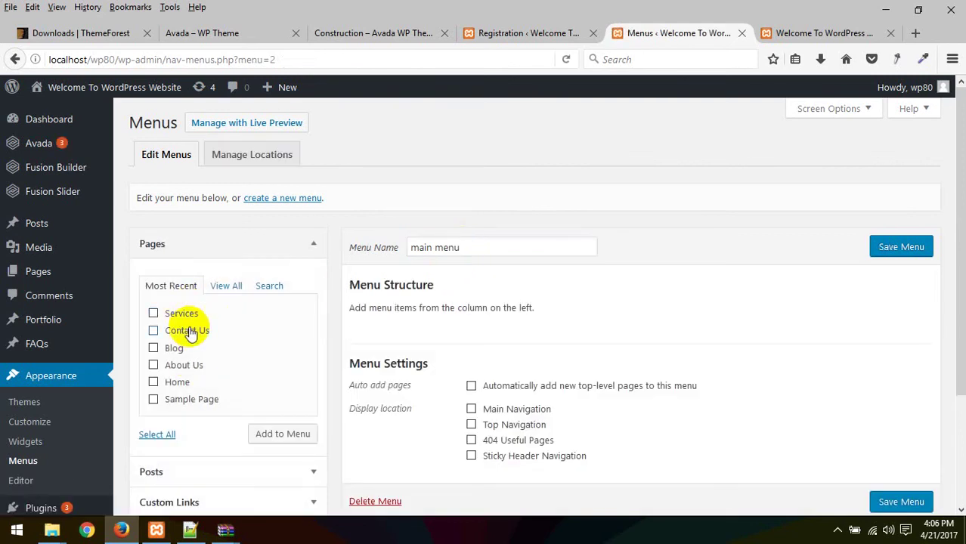
{"action": "left_click", "coordinate": [225, 286]}
{"action": "left_click", "coordinate": [159, 451]}
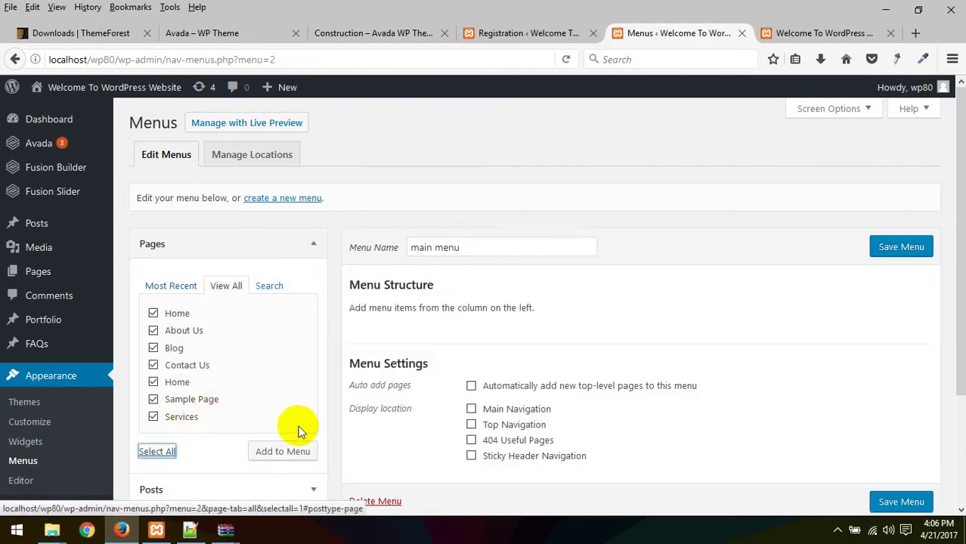
{"action": "left_click", "coordinate": [280, 452]}
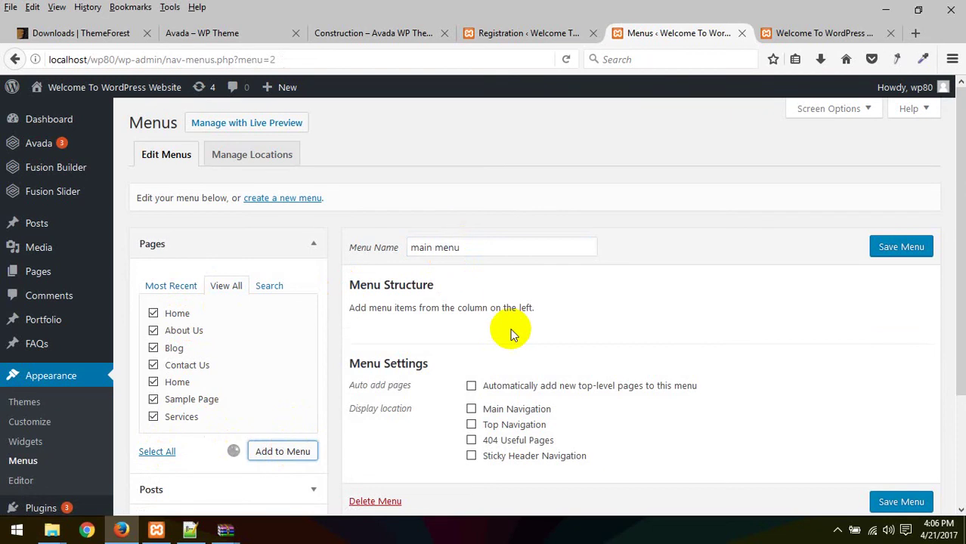
Step: Move Sample Page up under Contact Us and move Contact Us to the end of the menu
{"action": "scroll", "coordinate": [510, 333], "scroll_direction": "down", "scroll_amount": 2}
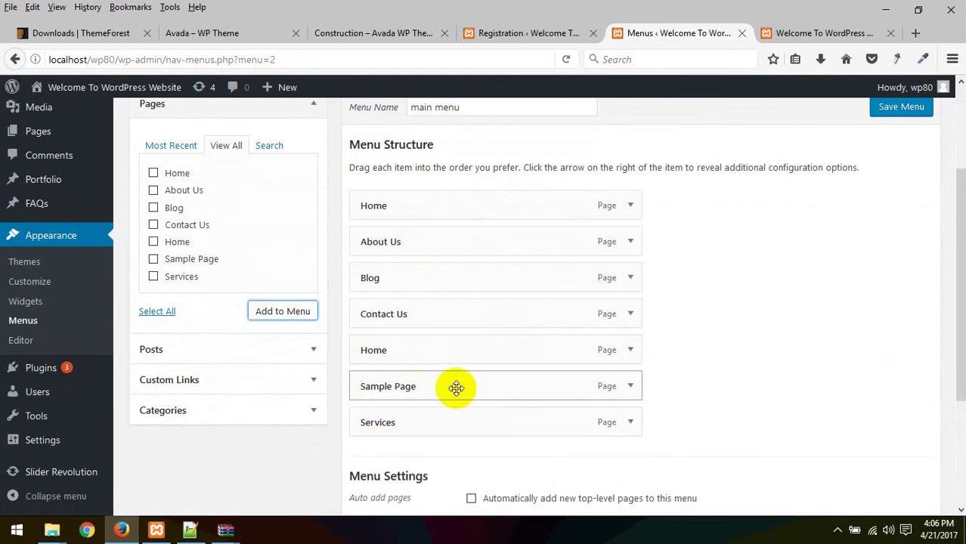
{"action": "left_click", "coordinate": [628, 388]}
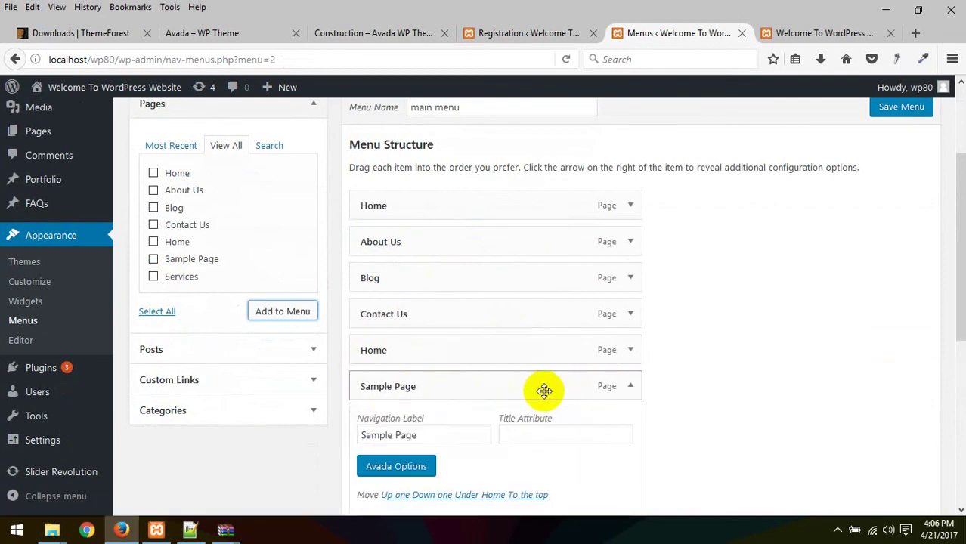
{"action": "left_click_drag", "start_coordinate": [531, 387], "coordinate": [461, 346]}
{"action": "scroll", "coordinate": [505, 322], "scroll_direction": "down", "scroll_amount": 3}
{"action": "scroll", "coordinate": [505, 322], "scroll_direction": "up", "scroll_amount": 2}
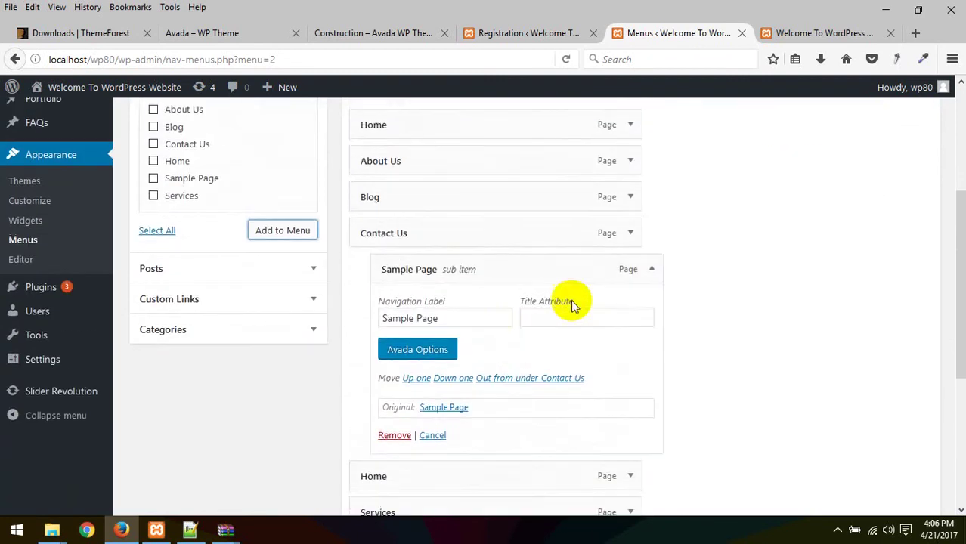
{"action": "left_click", "coordinate": [648, 272]}
{"action": "left_click_drag", "start_coordinate": [438, 237], "coordinate": [438, 241]}
{"action": "left_click_drag", "start_coordinate": [503, 274], "coordinate": [440, 310]}
{"action": "left_click_drag", "start_coordinate": [459, 277], "coordinate": [444, 350]}
{"action": "scroll", "coordinate": [422, 258], "scroll_direction": "up", "scroll_amount": 2}
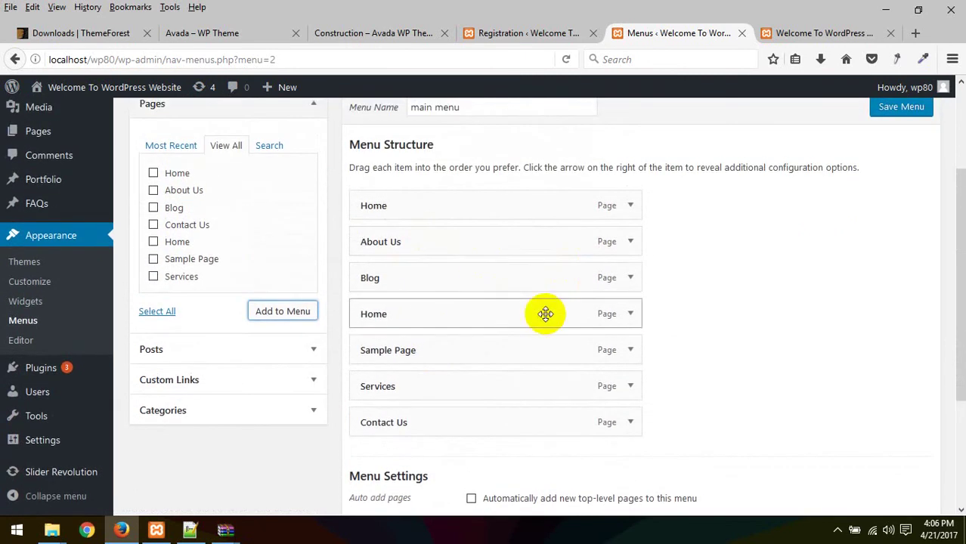
Step: Remove the duplicate Home, nest Sample Page under Services, assign to Main Navigation, and save
{"action": "left_click", "coordinate": [630, 315]}
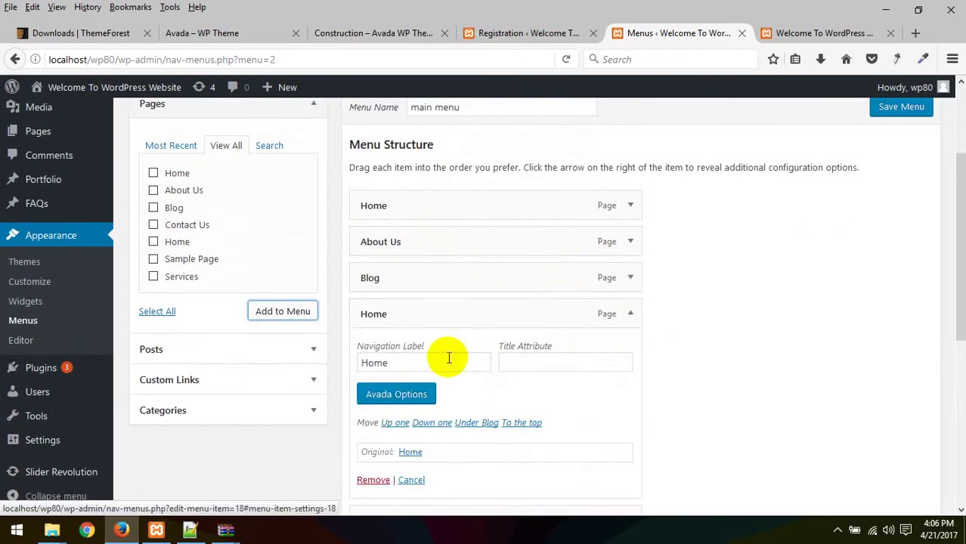
{"action": "scroll", "coordinate": [414, 389], "scroll_direction": "down", "scroll_amount": 2}
{"action": "left_click", "coordinate": [373, 400]}
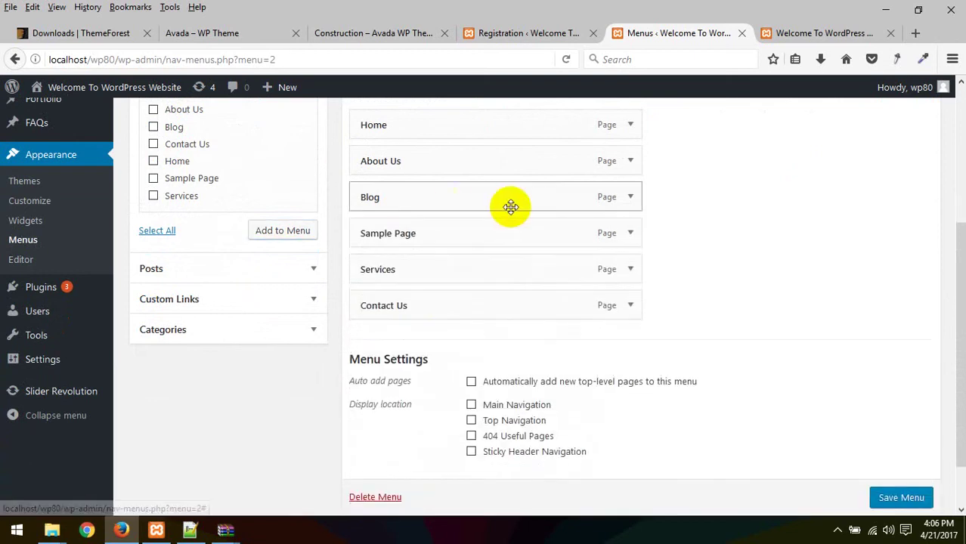
{"action": "left_click_drag", "start_coordinate": [438, 157], "coordinate": [400, 269]}
{"action": "left_click_drag", "start_coordinate": [432, 201], "coordinate": [462, 232]}
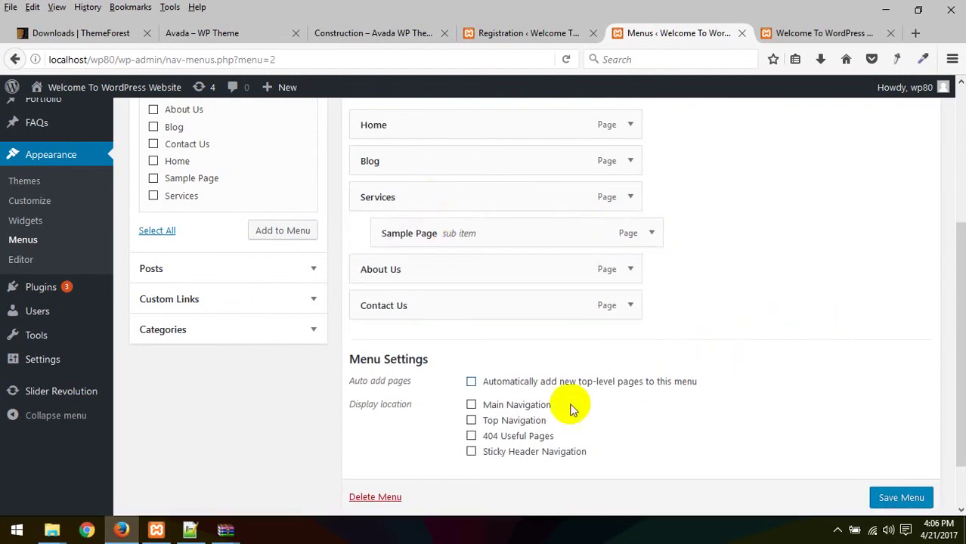
{"action": "left_click", "coordinate": [496, 404]}
{"action": "left_click", "coordinate": [884, 499]}
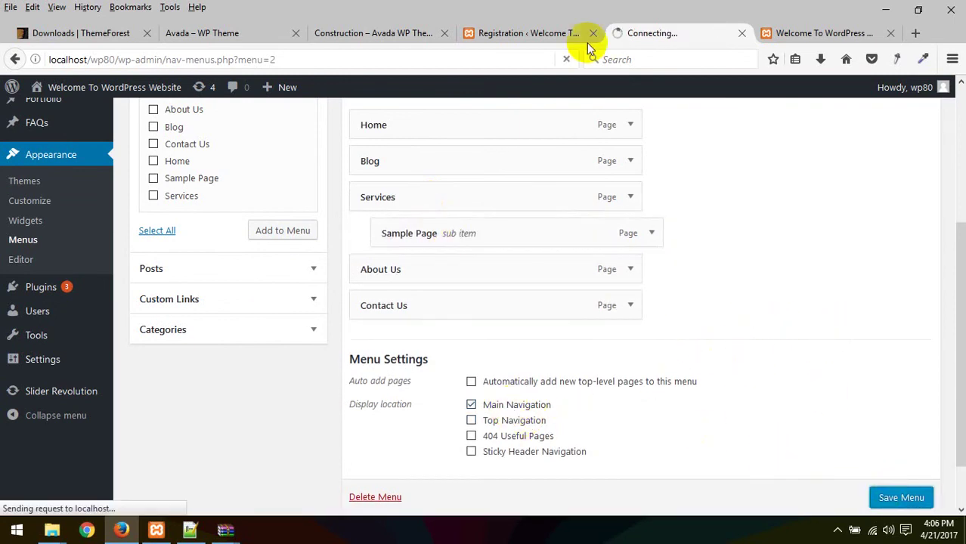
Step: Reload the live home page to see the new header menu, then review the saved menu structure
{"action": "left_click", "coordinate": [824, 32]}
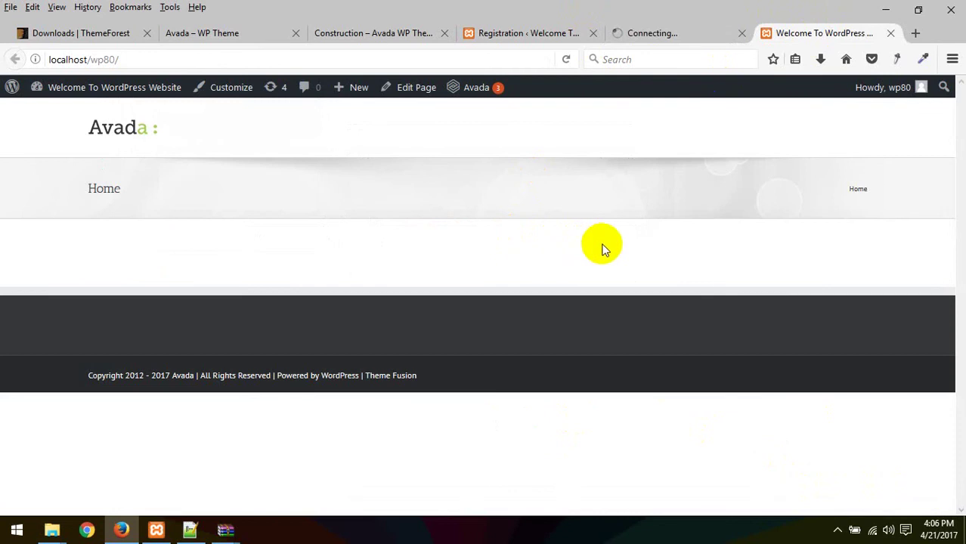
{"action": "right_click", "coordinate": [649, 261]}
{"action": "left_click", "coordinate": [729, 271]}
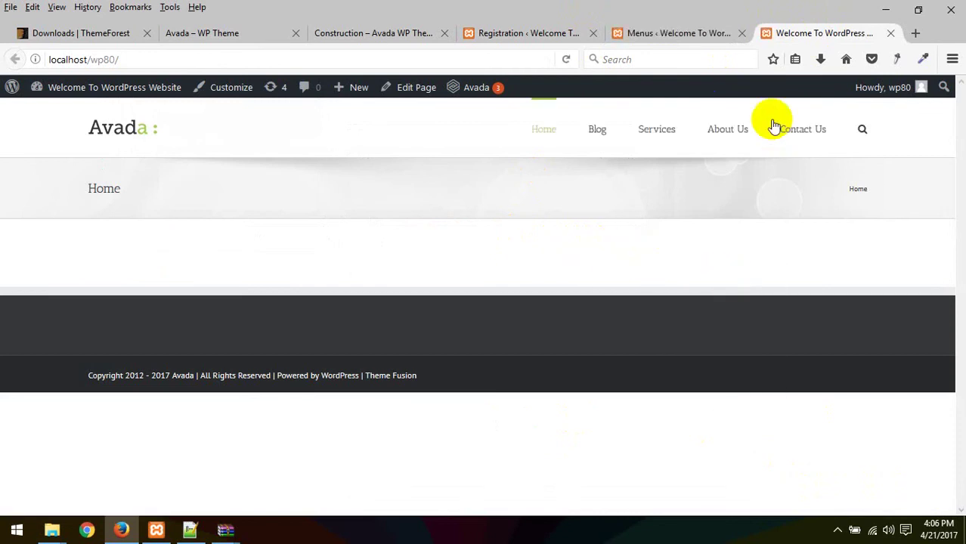
{"action": "left_click", "coordinate": [665, 30]}
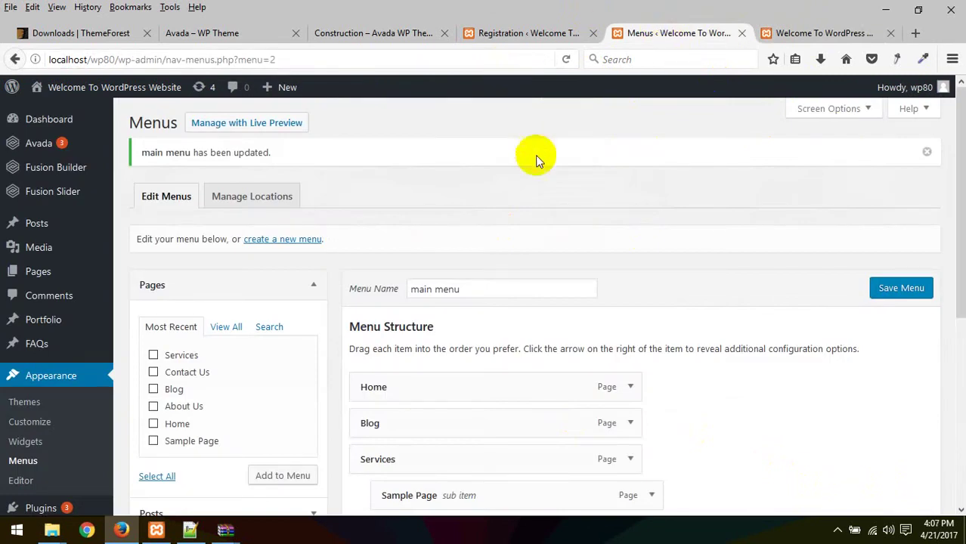
{"action": "scroll", "coordinate": [534, 159], "scroll_direction": "down", "scroll_amount": 4}
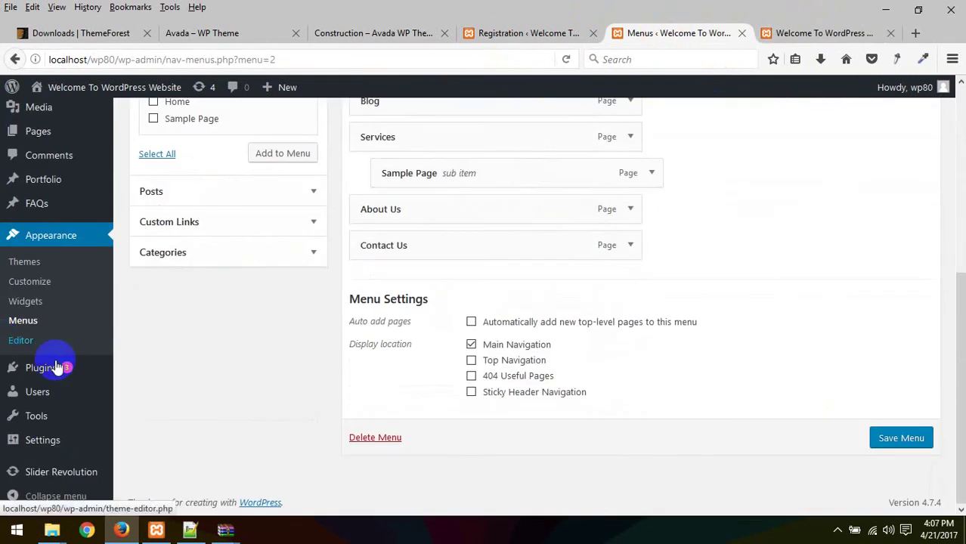
{"action": "scroll", "coordinate": [183, 285], "scroll_direction": "up", "scroll_amount": 3}
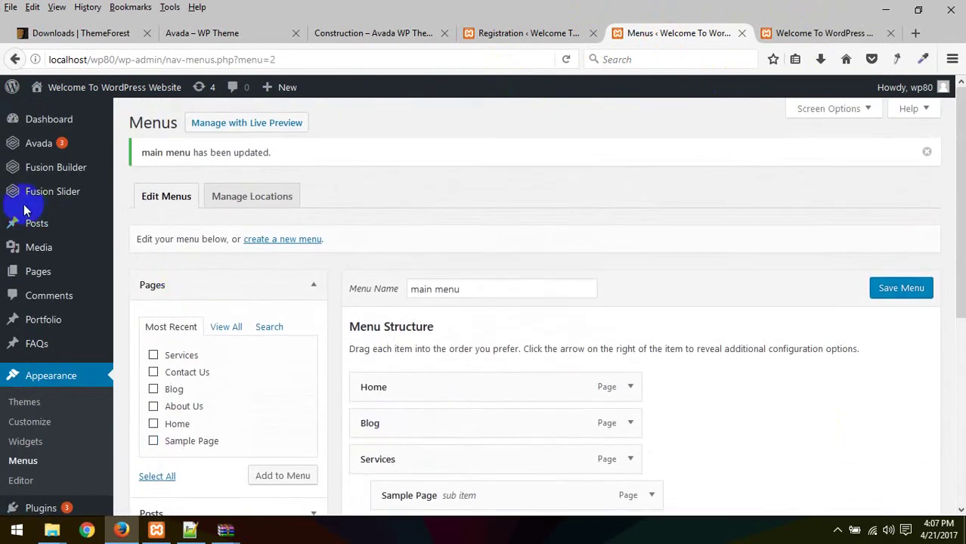
{"action": "mouse_move", "coordinate": [19, 179]}
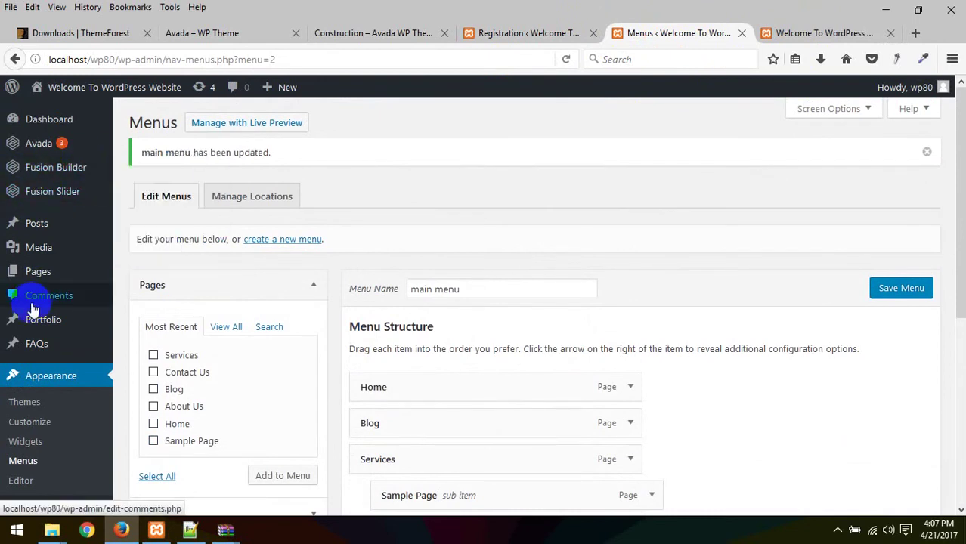
{"action": "scroll", "coordinate": [64, 317], "scroll_direction": "down", "scroll_amount": 2}
{"action": "scroll", "coordinate": [76, 340], "scroll_direction": "down", "scroll_amount": 2}
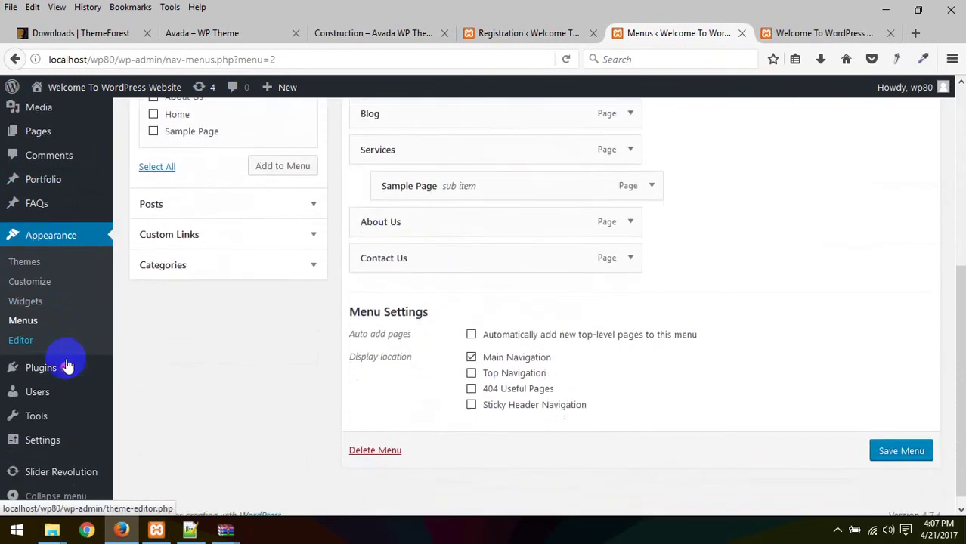
{"action": "mouse_move", "coordinate": [33, 446]}
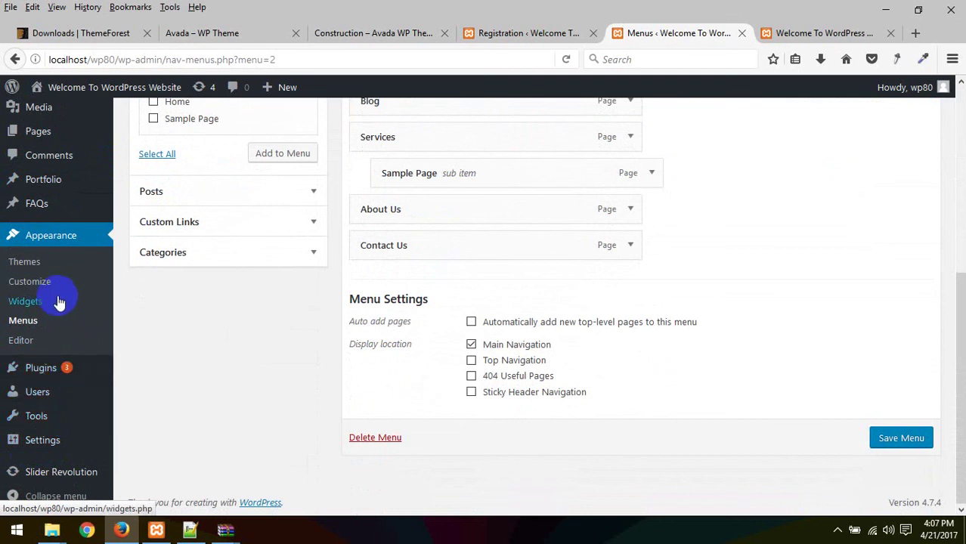
{"action": "scroll", "coordinate": [59, 301], "scroll_direction": "up", "scroll_amount": 1}
{"action": "scroll", "coordinate": [59, 300], "scroll_direction": "up", "scroll_amount": 5}
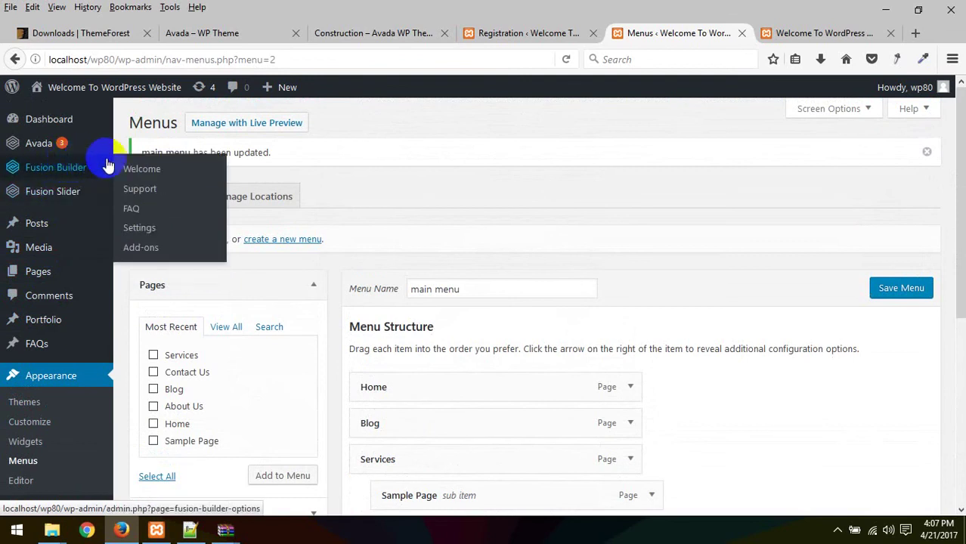
{"action": "mouse_move", "coordinate": [52, 149]}
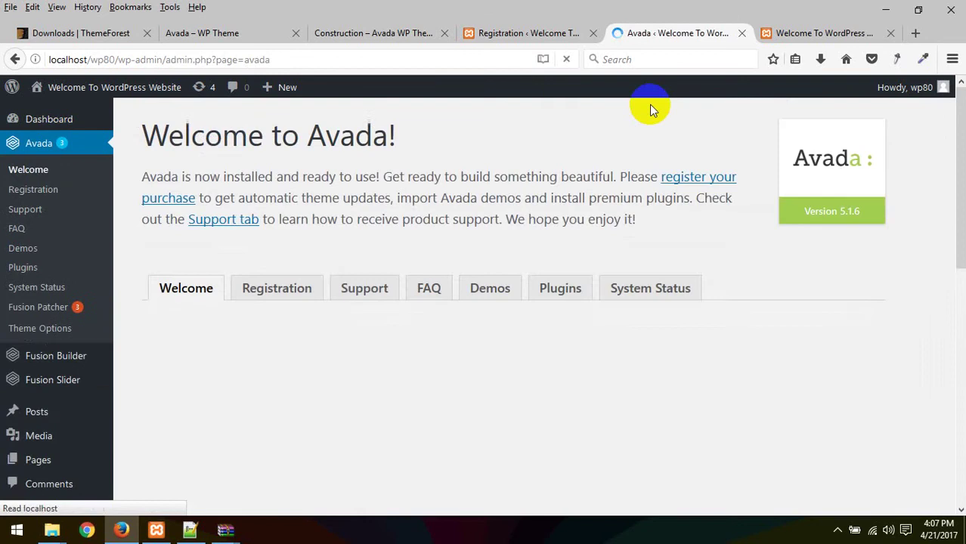
{"action": "scroll", "coordinate": [363, 243], "scroll_direction": "down", "scroll_amount": 1}
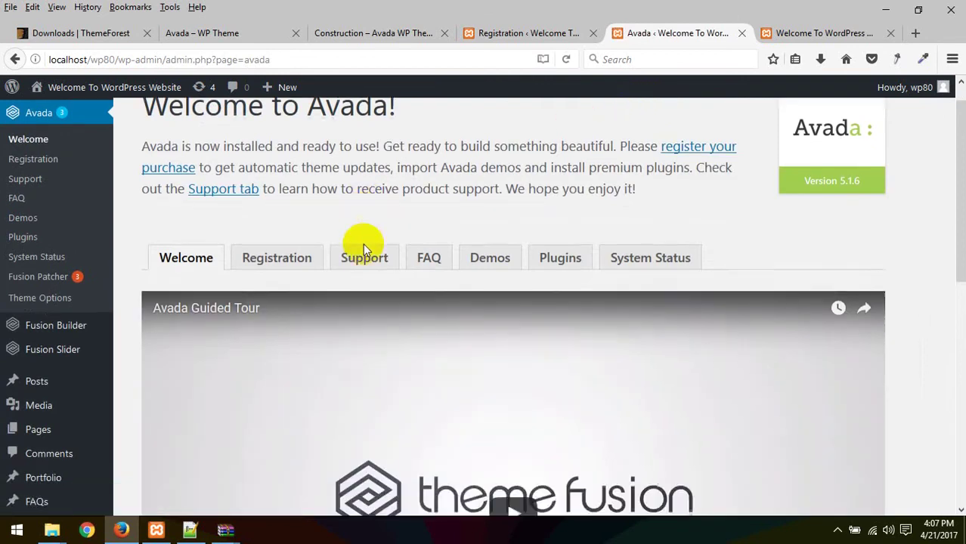
{"action": "scroll", "coordinate": [363, 243], "scroll_direction": "down", "scroll_amount": 6}
{"action": "scroll", "coordinate": [360, 340], "scroll_direction": "up", "scroll_amount": 6}
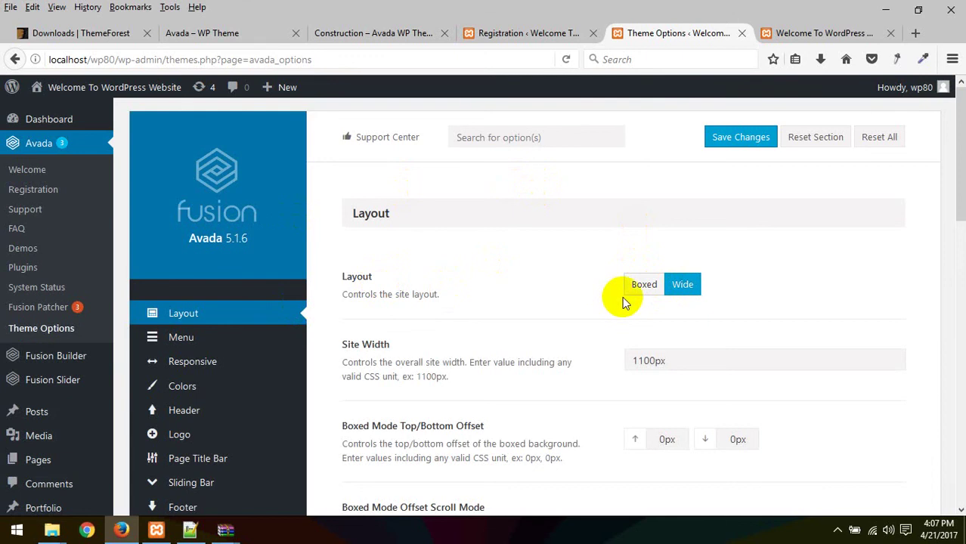
{"action": "left_click", "coordinate": [641, 291]}
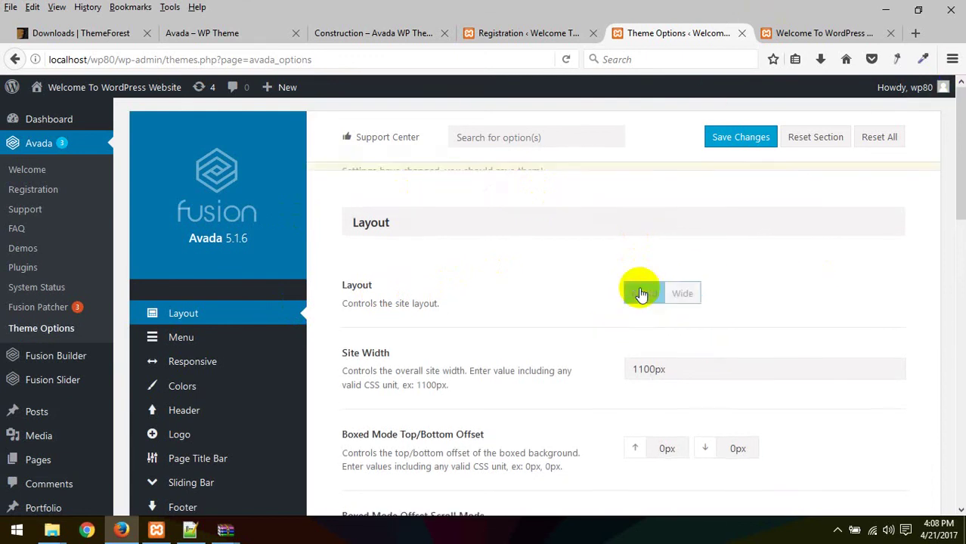
{"action": "left_click", "coordinate": [741, 137]}
{"action": "left_click", "coordinate": [771, 33]}
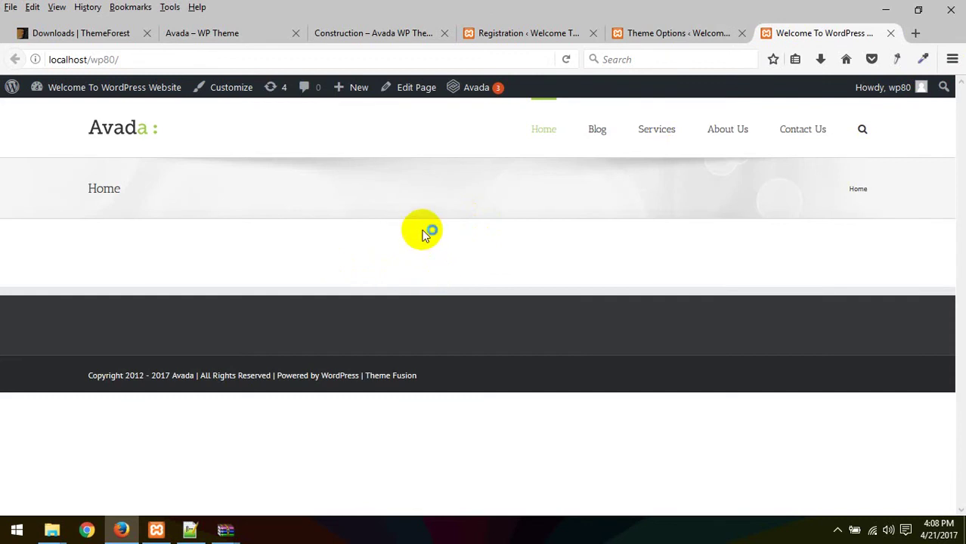
{"action": "right_click", "coordinate": [395, 194]}
{"action": "left_click", "coordinate": [476, 208]}
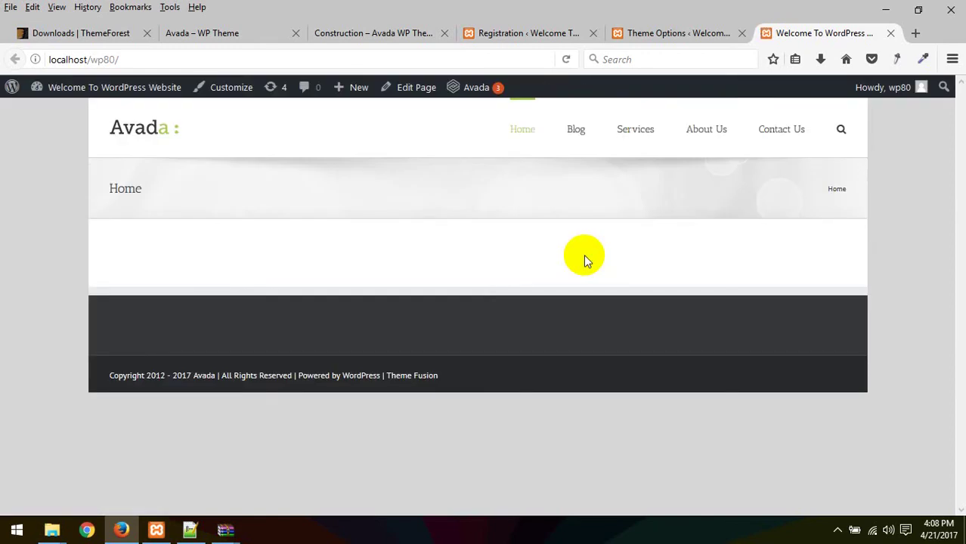
{"action": "left_click", "coordinate": [680, 32]}
{"action": "scroll", "coordinate": [487, 331], "scroll_direction": "down", "scroll_amount": 1}
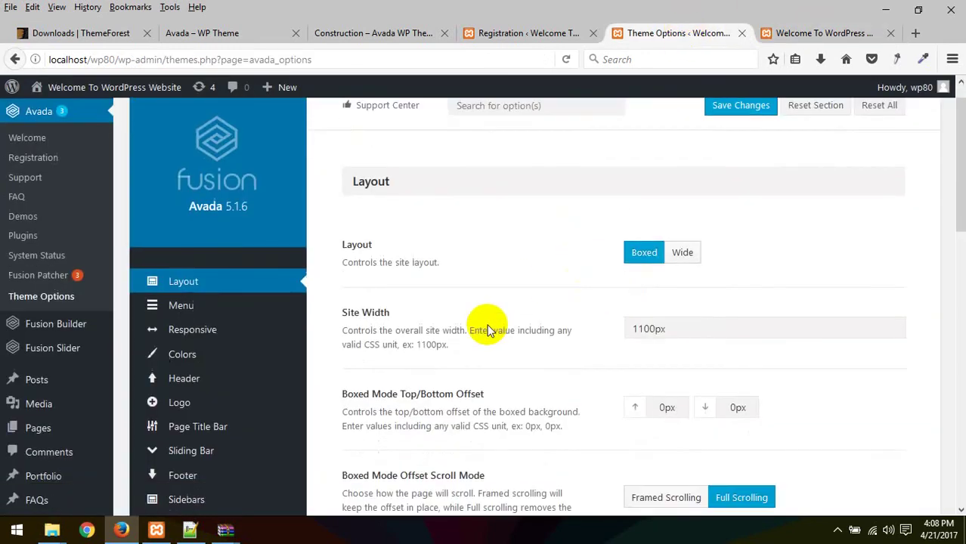
{"action": "scroll", "coordinate": [487, 330], "scroll_direction": "down", "scroll_amount": 10}
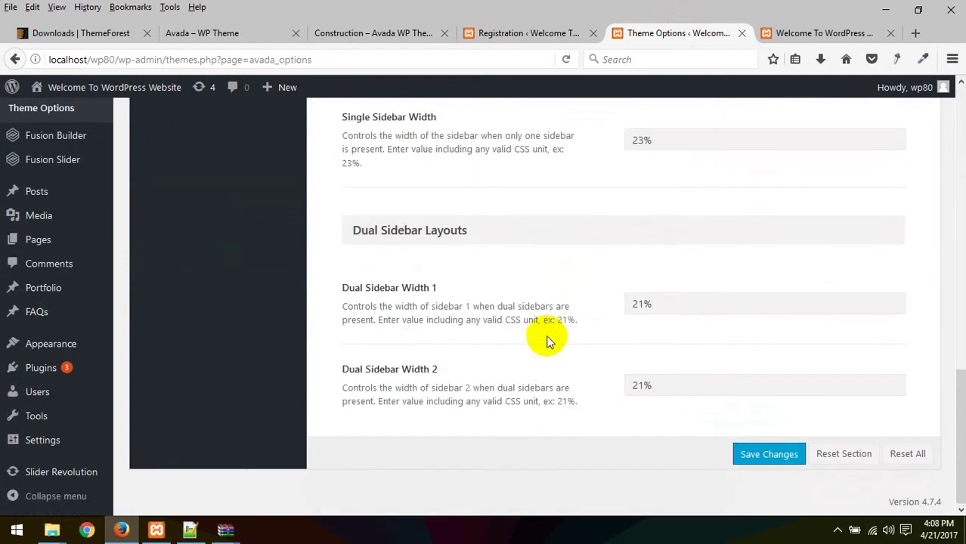
{"action": "scroll", "coordinate": [548, 341], "scroll_direction": "up", "scroll_amount": 10}
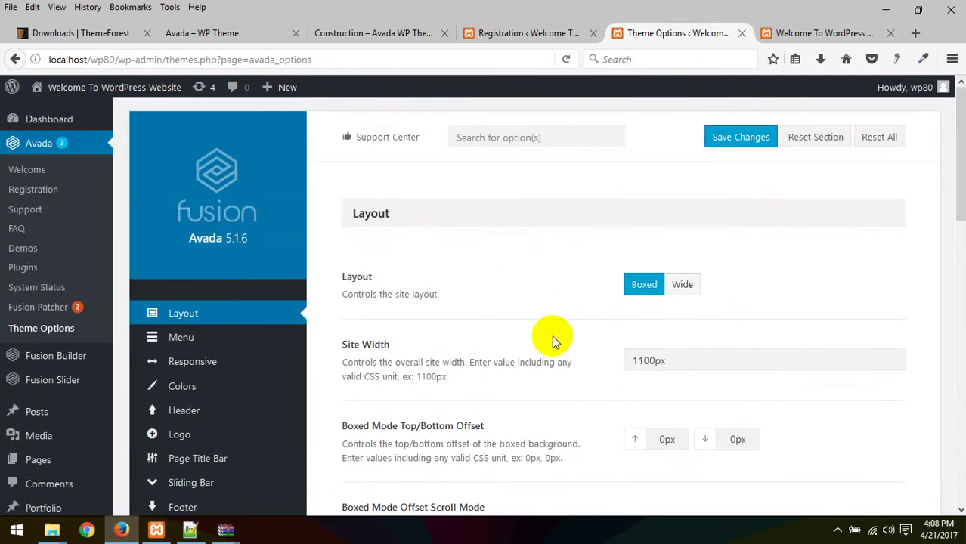
{"action": "left_click", "coordinate": [683, 287]}
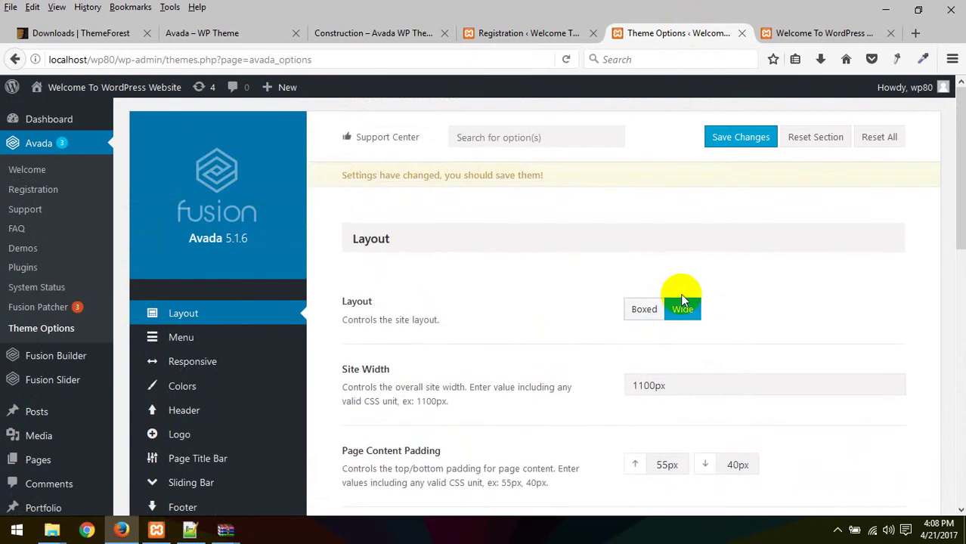
{"action": "scroll", "coordinate": [390, 381], "scroll_direction": "down", "scroll_amount": 2}
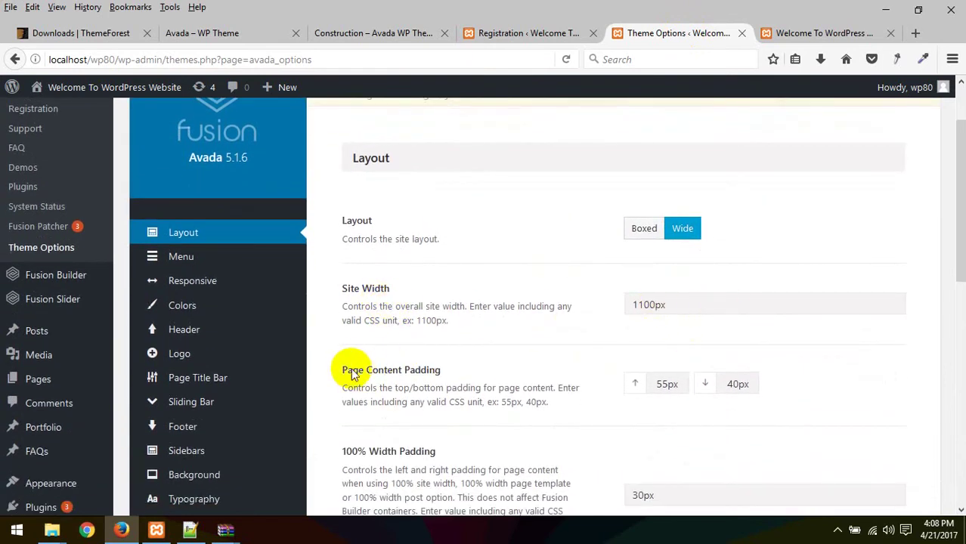
{"action": "left_click_drag", "start_coordinate": [346, 368], "coordinate": [517, 371]}
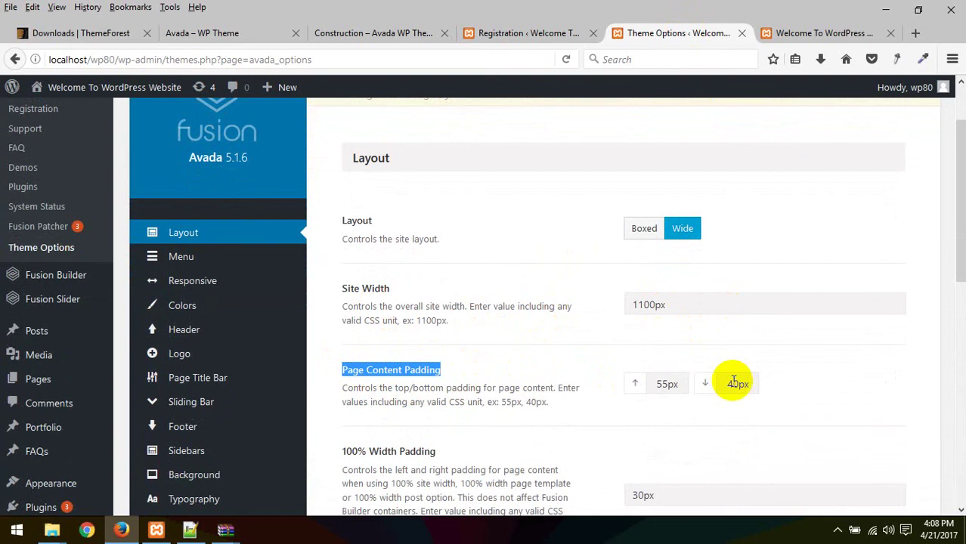
{"action": "scroll", "coordinate": [733, 384], "scroll_direction": "down", "scroll_amount": 3}
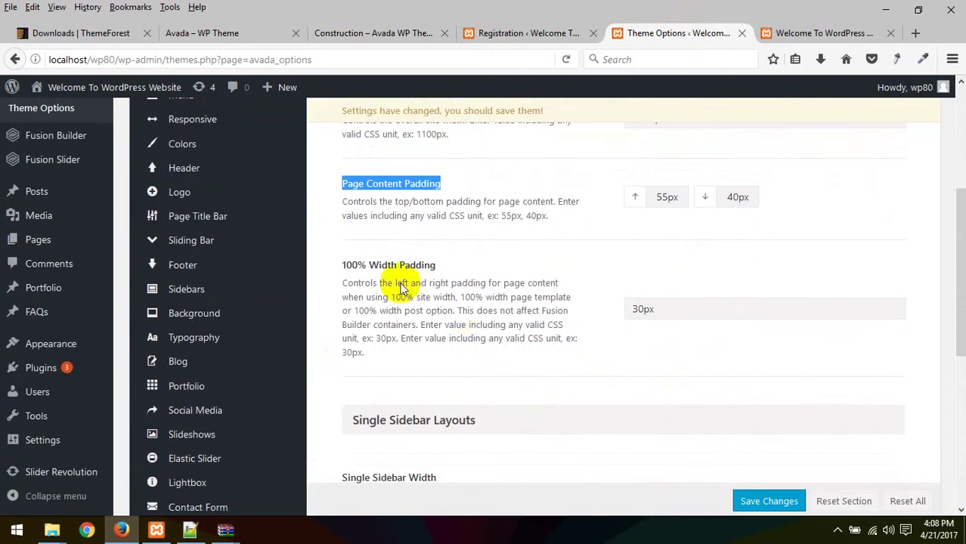
{"action": "scroll", "coordinate": [567, 356], "scroll_direction": "down", "scroll_amount": 4}
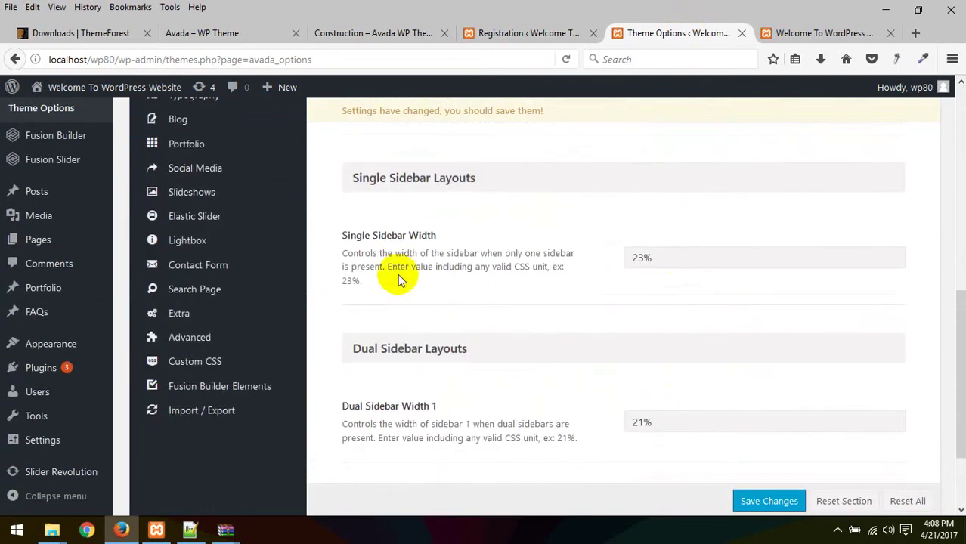
{"action": "scroll", "coordinate": [582, 280], "scroll_direction": "down", "scroll_amount": 2}
{"action": "scroll", "coordinate": [544, 288], "scroll_direction": "down", "scroll_amount": 1}
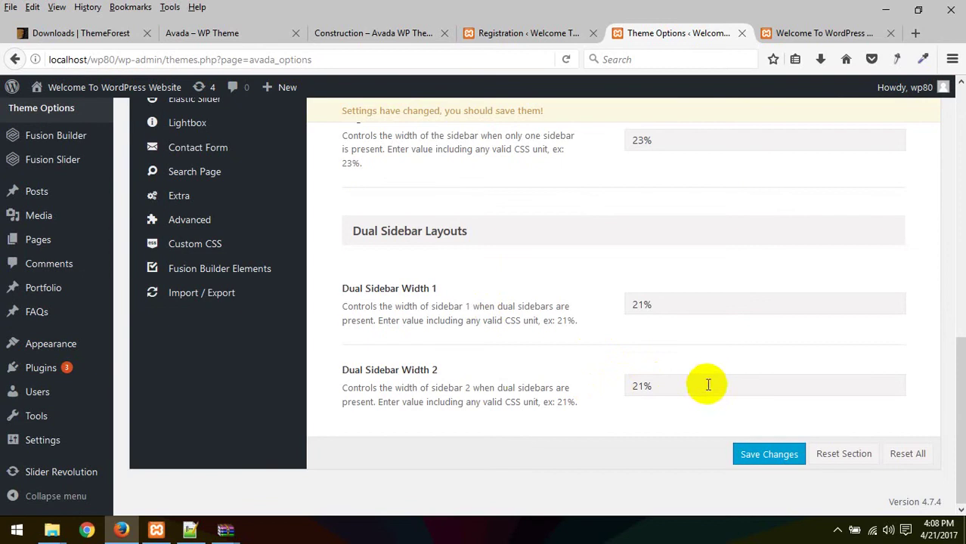
{"action": "scroll", "coordinate": [516, 370], "scroll_direction": "up", "scroll_amount": 10}
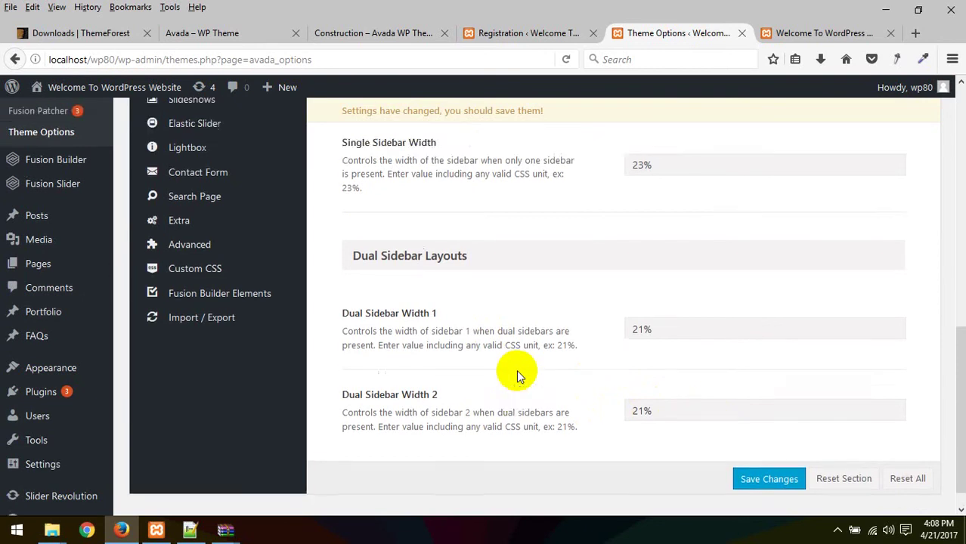
Step: In Main Menu options, try the Arrow and Background highlight styles, then return to Bar
{"action": "left_click", "coordinate": [223, 225]}
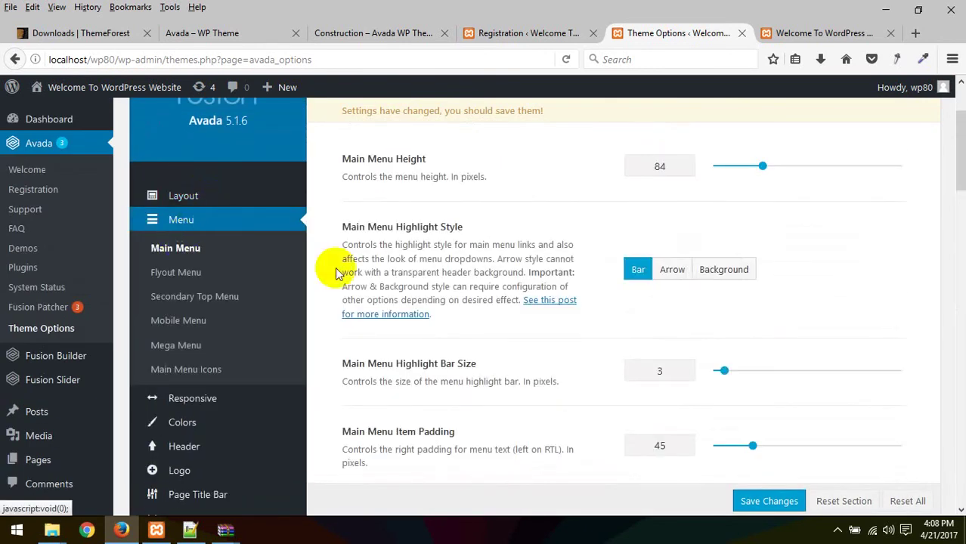
{"action": "scroll", "coordinate": [657, 233], "scroll_direction": "up", "scroll_amount": 3}
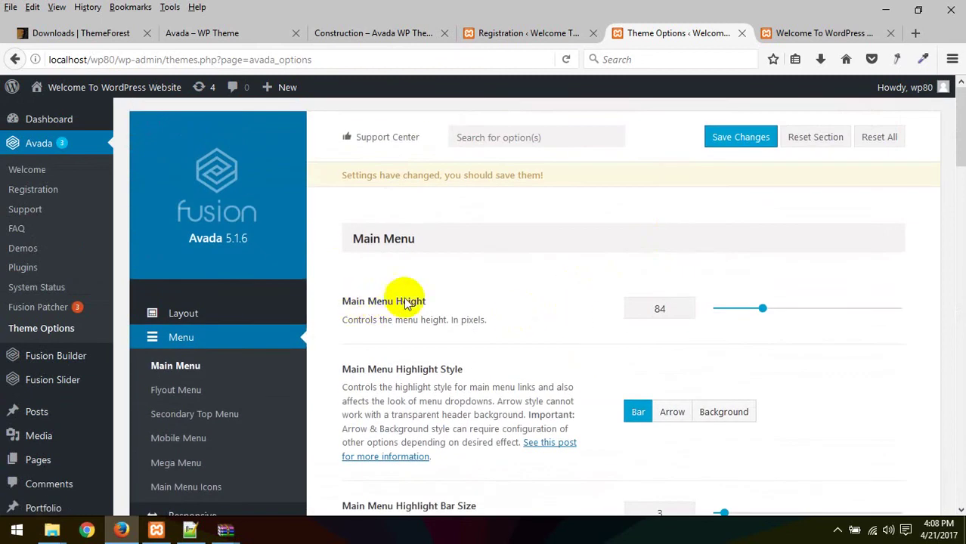
{"action": "scroll", "coordinate": [660, 328], "scroll_direction": "down", "scroll_amount": 3}
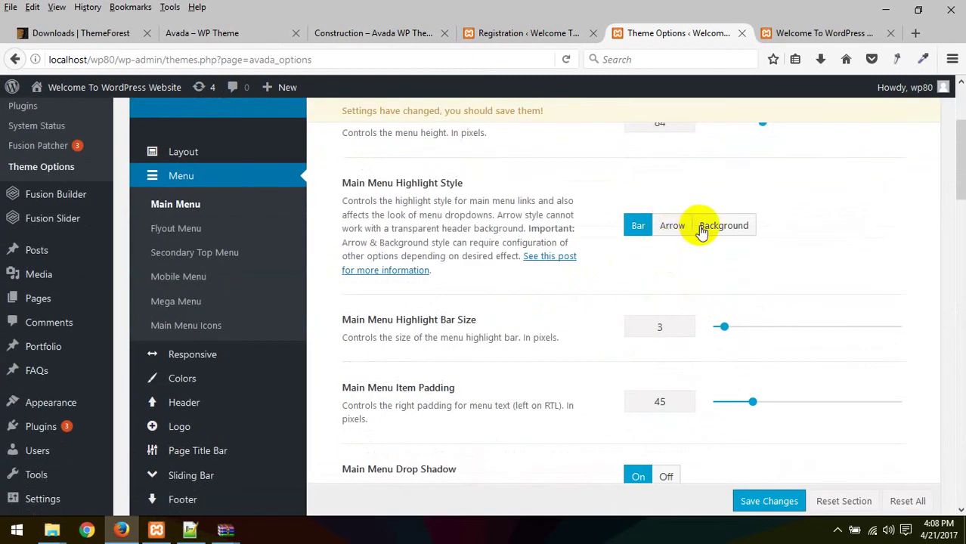
{"action": "left_click", "coordinate": [672, 227]}
{"action": "left_click", "coordinate": [715, 227]}
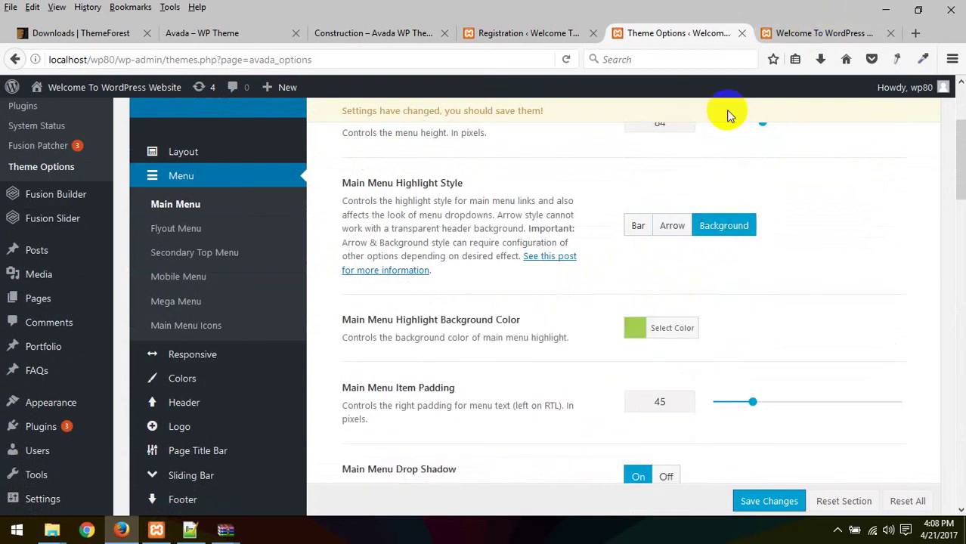
{"action": "left_click", "coordinate": [633, 225]}
Step: Check the site's home page, scroll through the menu options, and open the Responsive section
{"action": "left_click", "coordinate": [784, 38]}
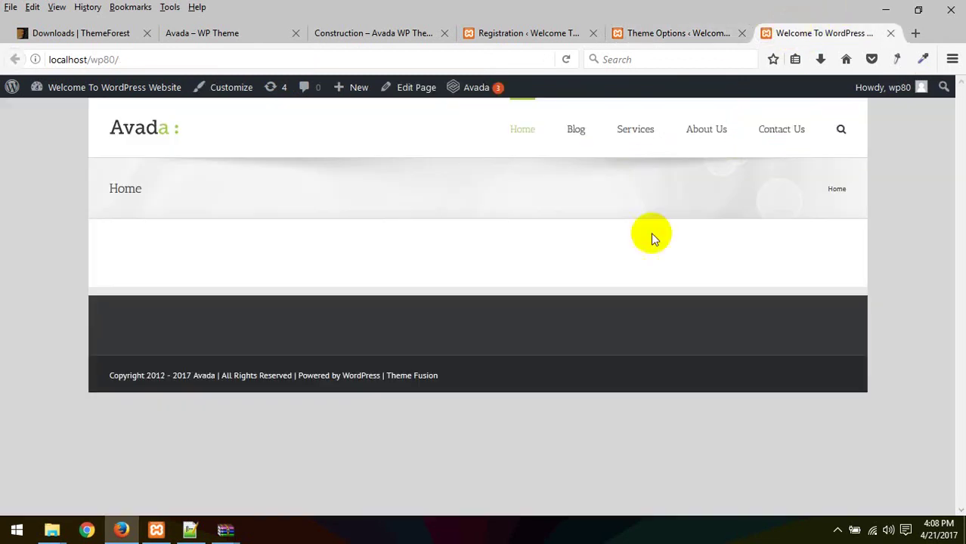
{"action": "left_click", "coordinate": [699, 38]}
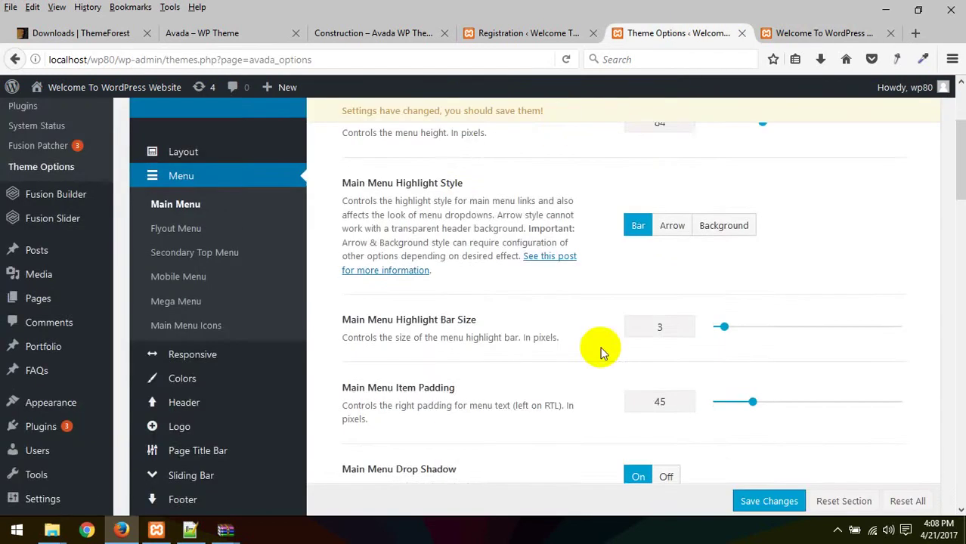
{"action": "scroll", "coordinate": [528, 351], "scroll_direction": "down", "scroll_amount": 3}
{"action": "scroll", "coordinate": [628, 238], "scroll_direction": "down", "scroll_amount": 4}
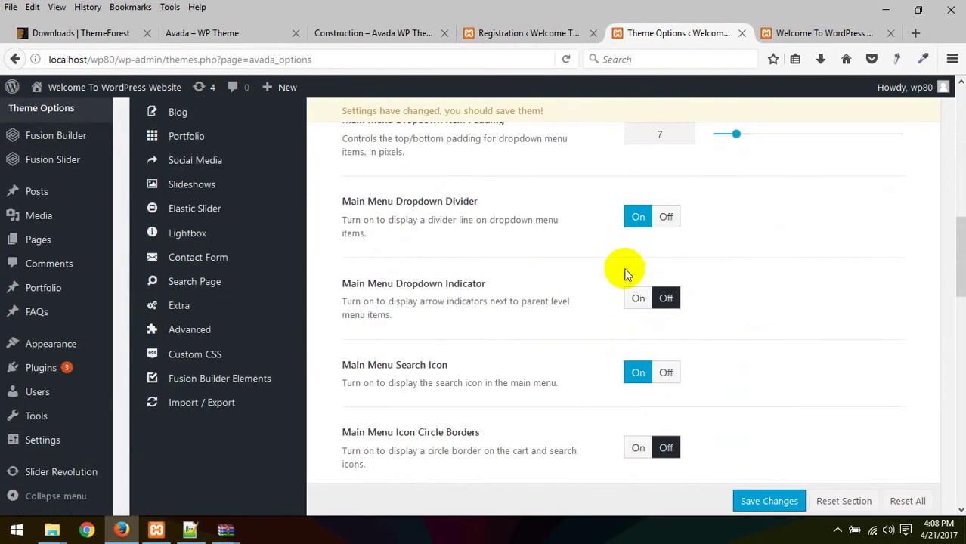
{"action": "scroll", "coordinate": [667, 277], "scroll_direction": "down", "scroll_amount": 10}
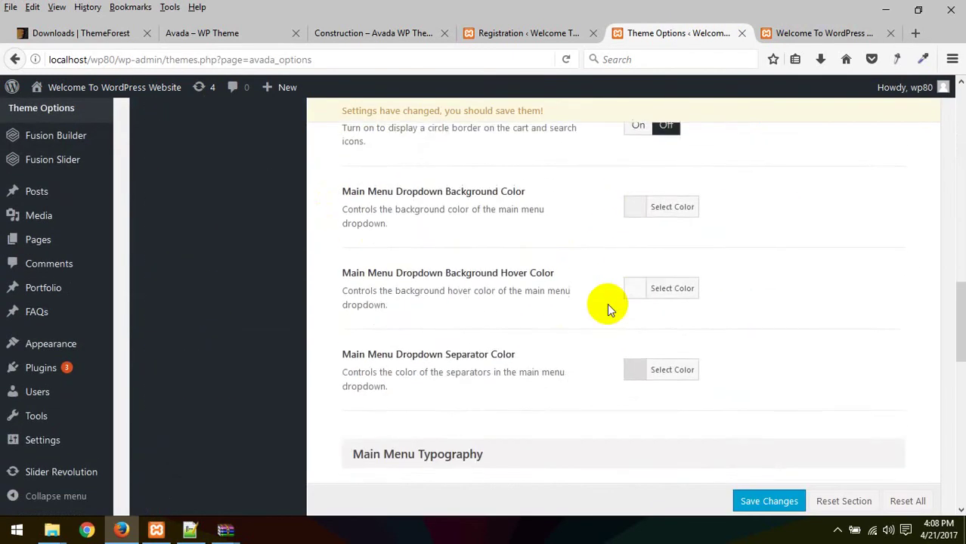
{"action": "scroll", "coordinate": [611, 276], "scroll_direction": "down", "scroll_amount": 3}
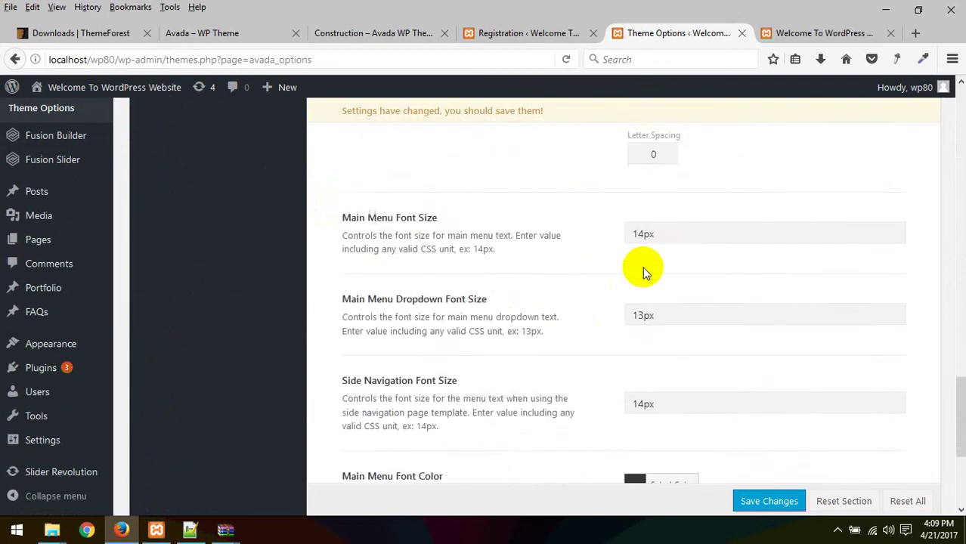
{"action": "scroll", "coordinate": [464, 341], "scroll_direction": "up", "scroll_amount": 3}
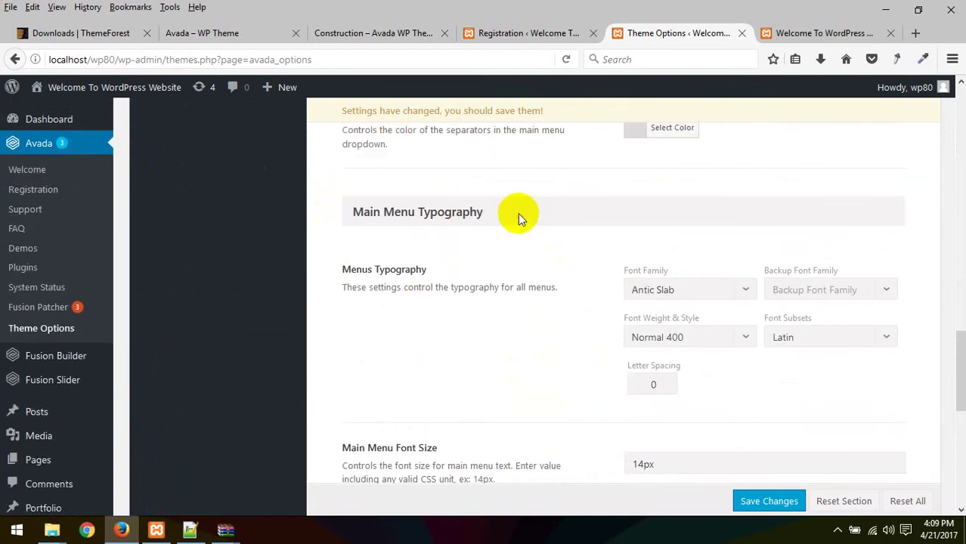
{"action": "scroll", "coordinate": [518, 214], "scroll_direction": "up", "scroll_amount": 15}
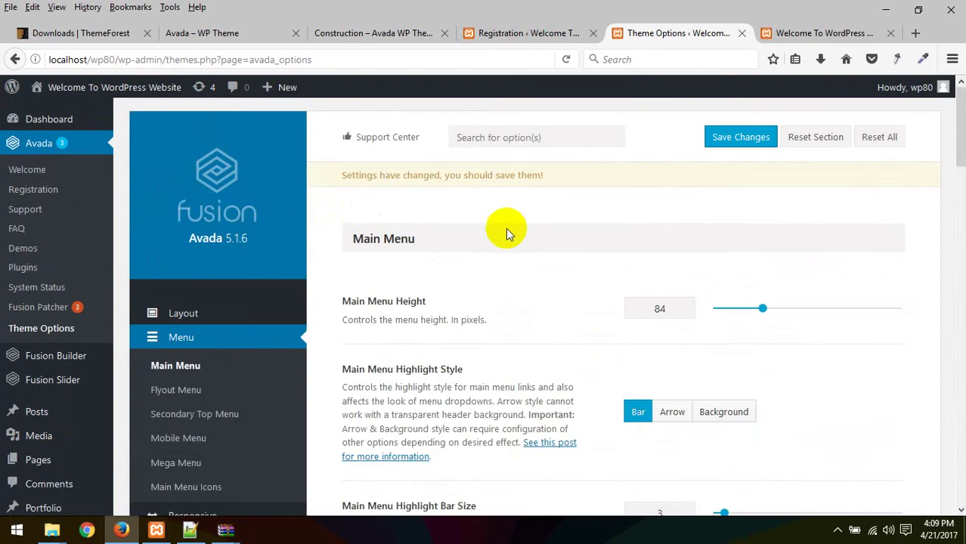
{"action": "scroll", "coordinate": [496, 230], "scroll_direction": "down", "scroll_amount": 3}
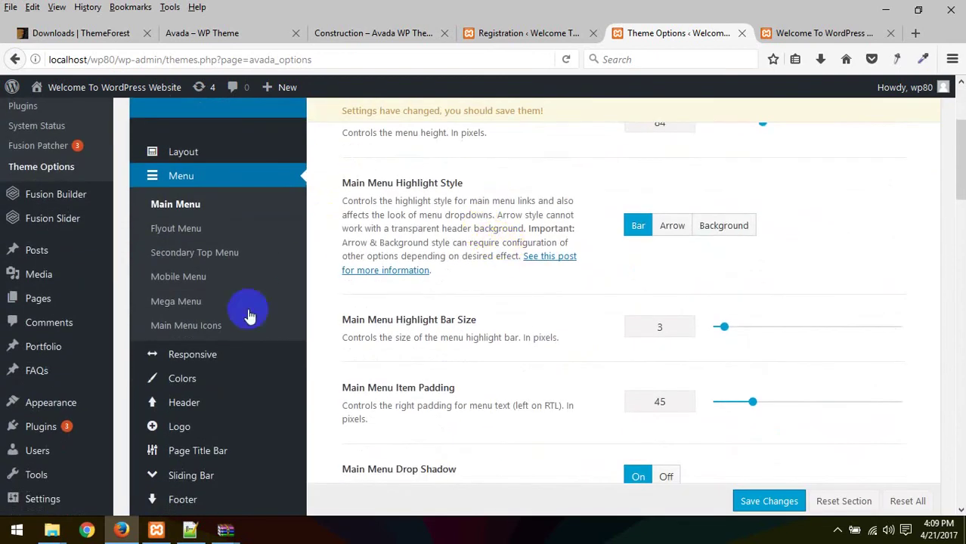
{"action": "left_click", "coordinate": [194, 355]}
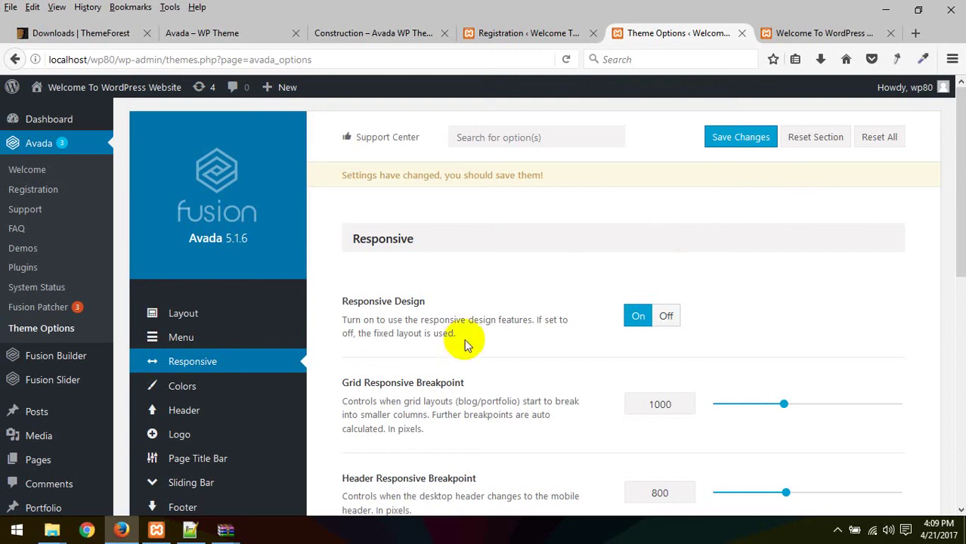
Step: Toggle Responsive Design off and back on, then reload the site's home page
{"action": "left_click_drag", "start_coordinate": [456, 334], "coordinate": [428, 299]}
{"action": "left_click", "coordinate": [664, 316]}
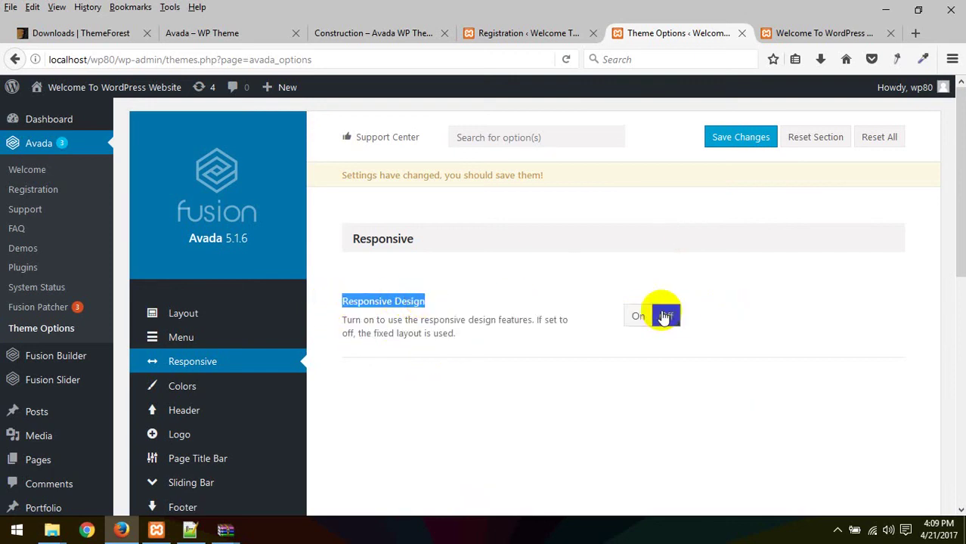
{"action": "left_click", "coordinate": [640, 316]}
{"action": "left_click", "coordinate": [820, 34]}
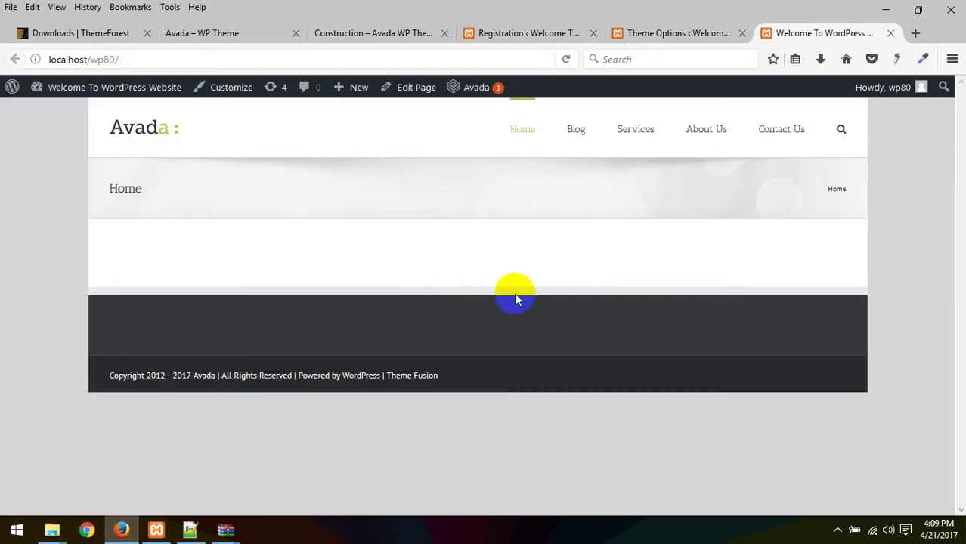
{"action": "left_click", "coordinate": [566, 60]}
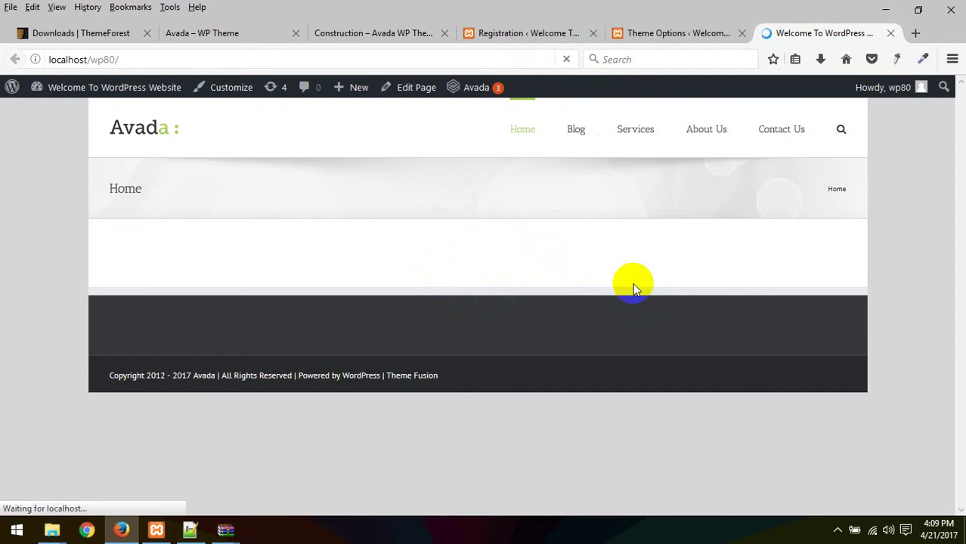
Step: Glance at the registration and Construction demo tabs, then save the theme options and view the home page
{"action": "left_click", "coordinate": [521, 35]}
{"action": "left_click", "coordinate": [376, 33]}
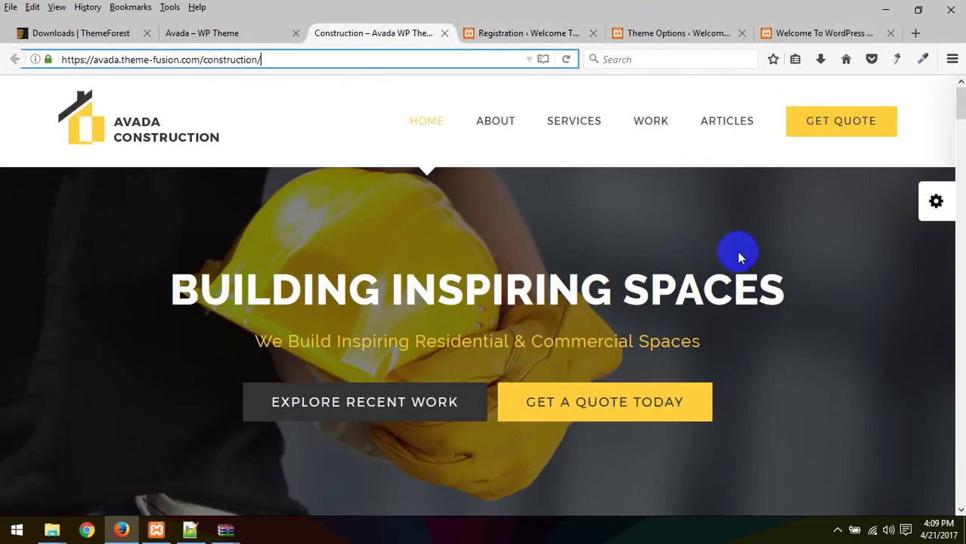
{"action": "left_click", "coordinate": [544, 35]}
{"action": "left_click", "coordinate": [650, 33]}
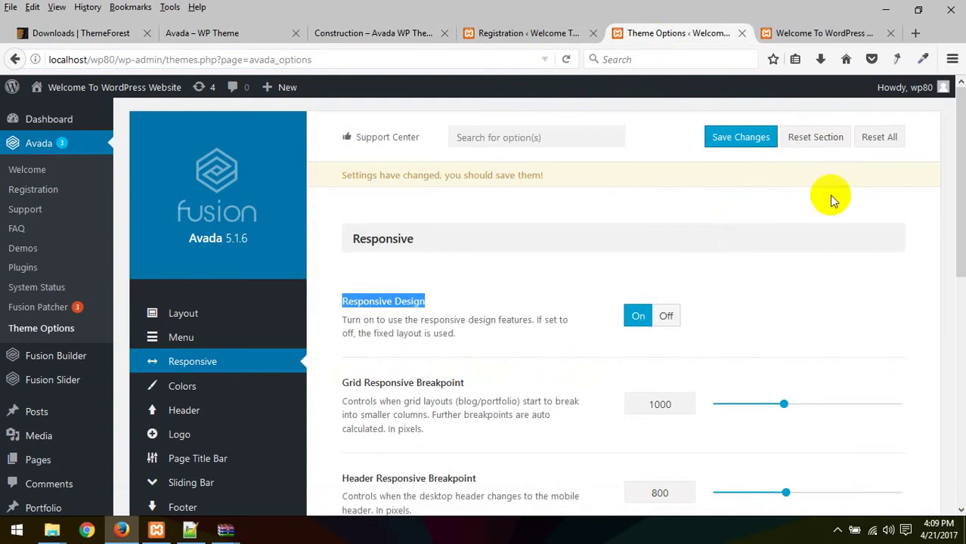
{"action": "left_click", "coordinate": [741, 136]}
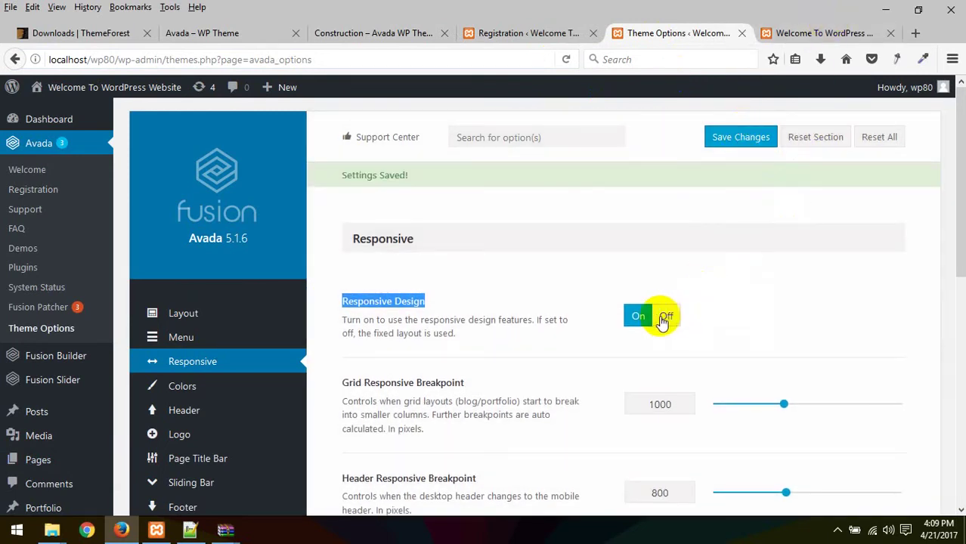
{"action": "left_click", "coordinate": [775, 33]}
{"action": "left_click", "coordinate": [557, 199]}
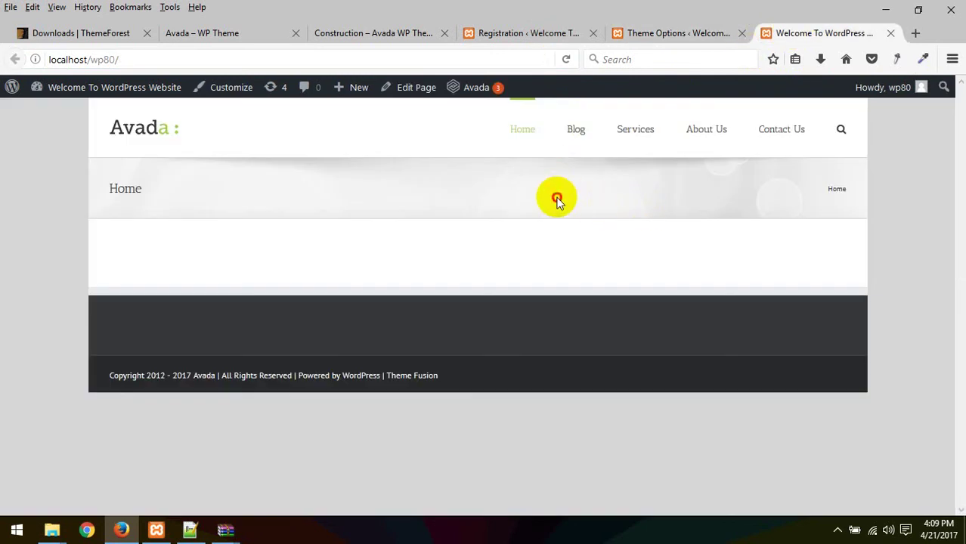
Step: Reload the home page and preview it in Responsive Design Mode at phone width
{"action": "key", "text": "F5"}
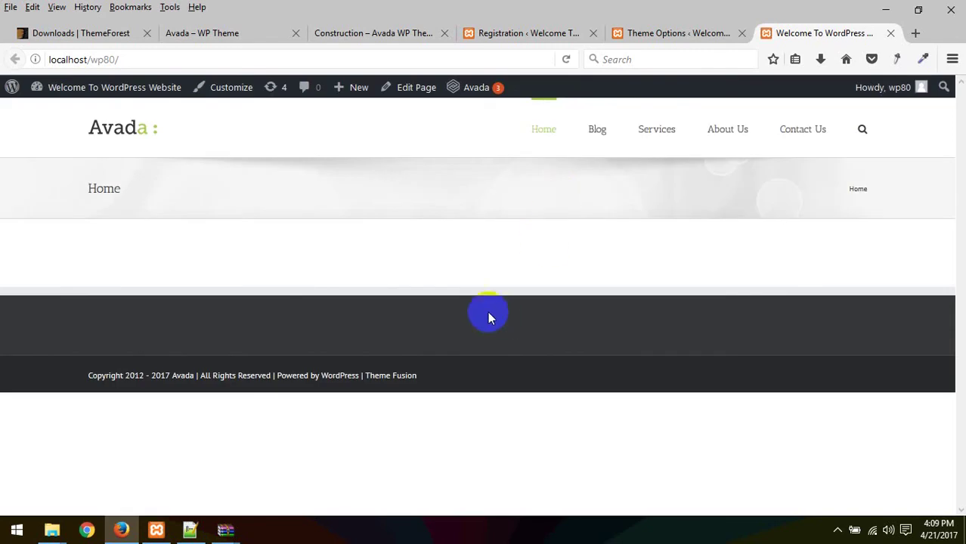
{"action": "key", "text": "ctrl+shift+m"}
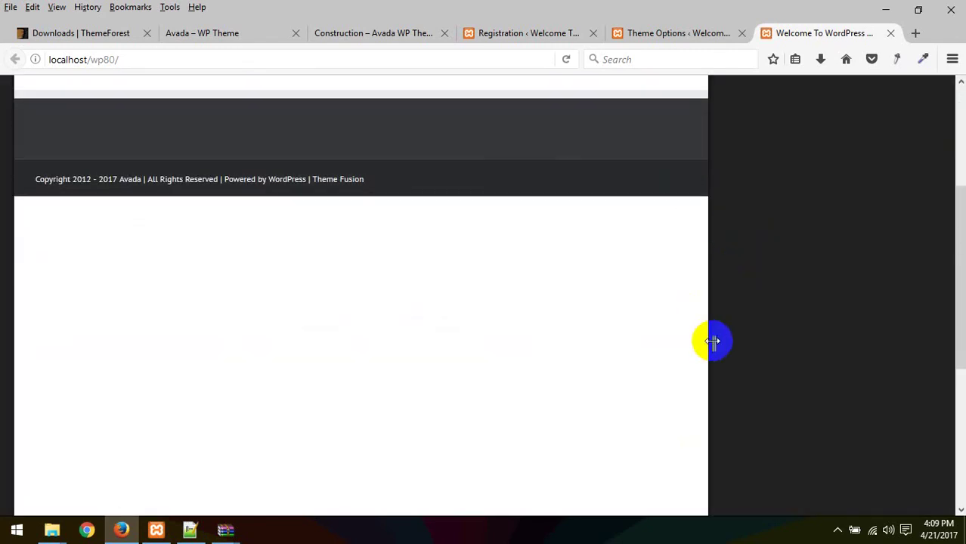
{"action": "left_click_drag", "start_coordinate": [713, 338], "coordinate": [299, 346]}
{"action": "left_click", "coordinate": [274, 123]}
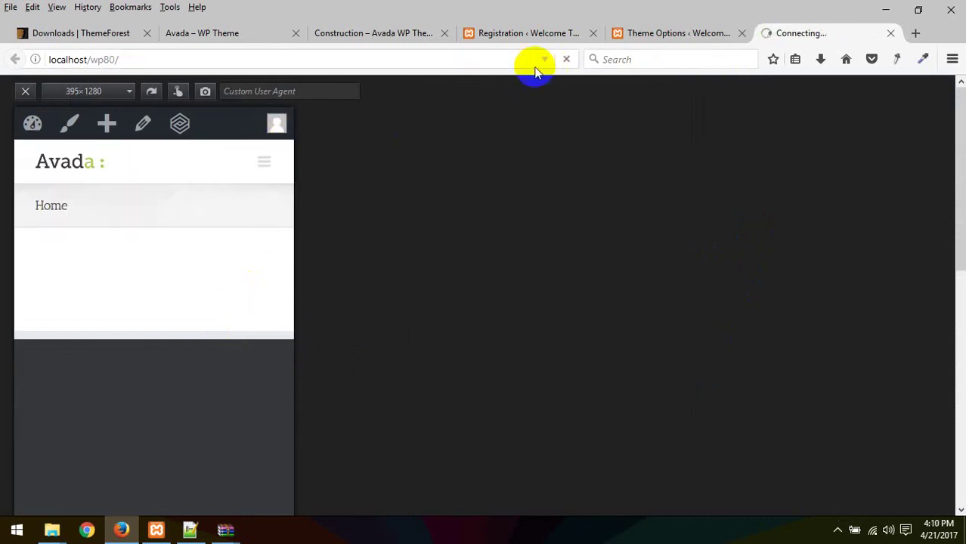
{"action": "left_click", "coordinate": [14, 61]}
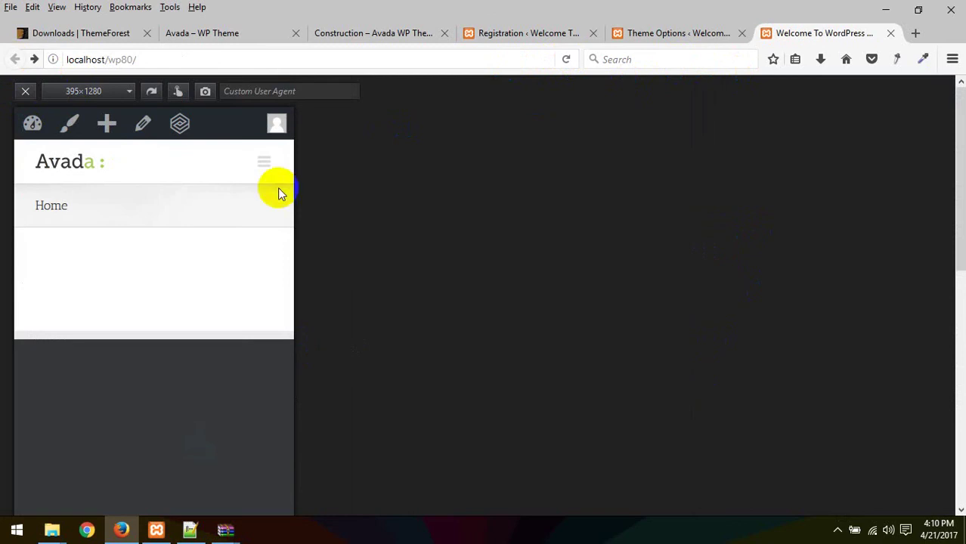
Step: Expand the mobile navigation menu at 395×1280, then return to the Avada theme options
{"action": "left_click", "coordinate": [265, 163]}
{"action": "left_click", "coordinate": [265, 163]}
{"action": "left_click", "coordinate": [265, 162]}
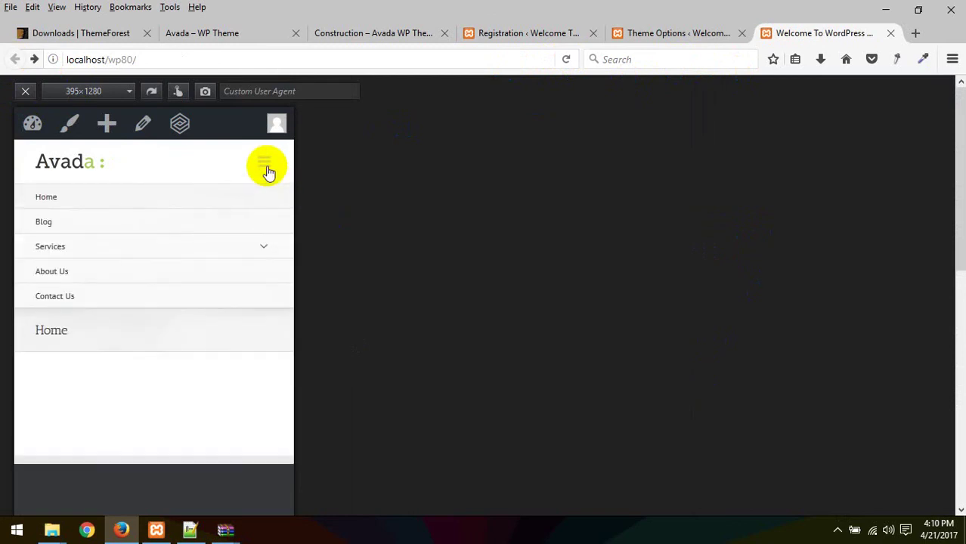
{"action": "left_click", "coordinate": [563, 36]}
{"action": "left_click", "coordinate": [659, 34]}
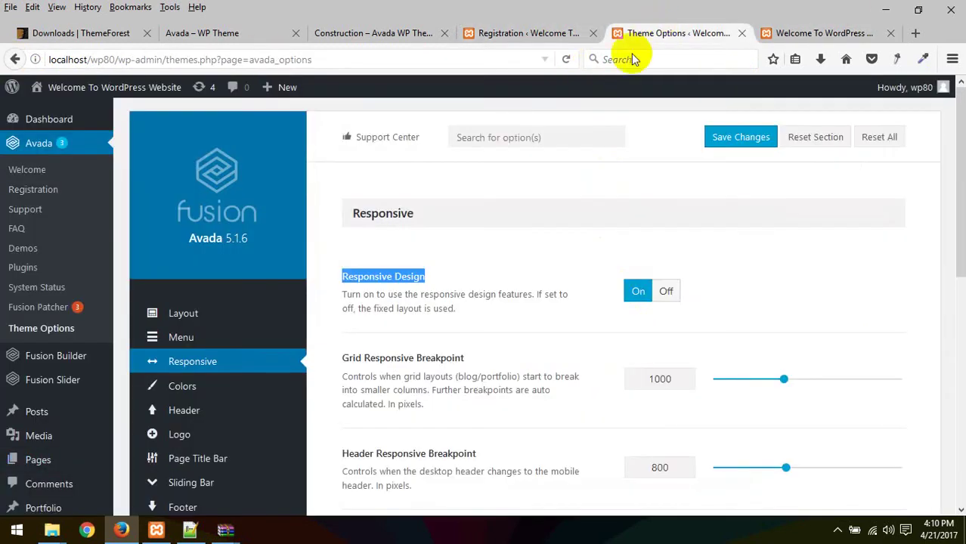
Step: Turn Responsive Design off and preview the reloaded home page, widening the viewport to 849 px
{"action": "left_click", "coordinate": [668, 291]}
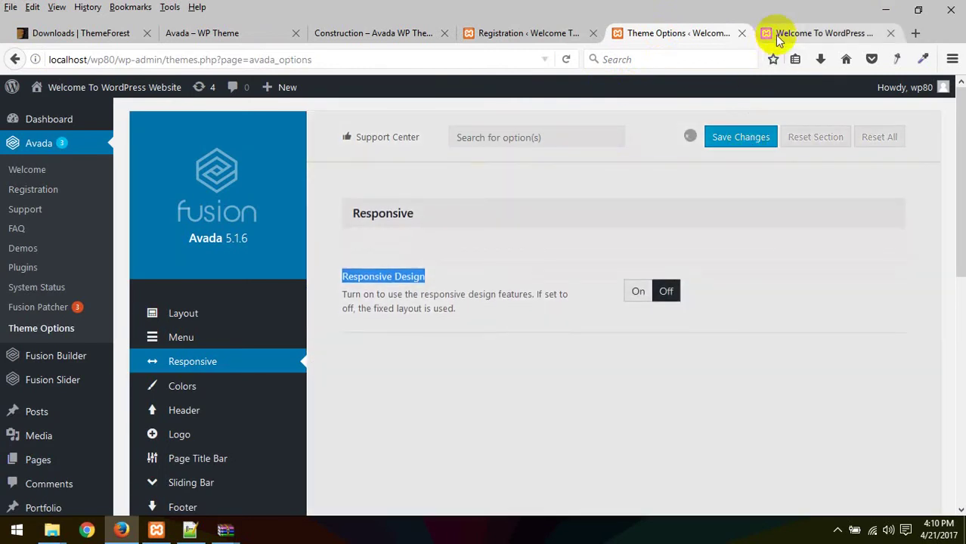
{"action": "left_click", "coordinate": [776, 32]}
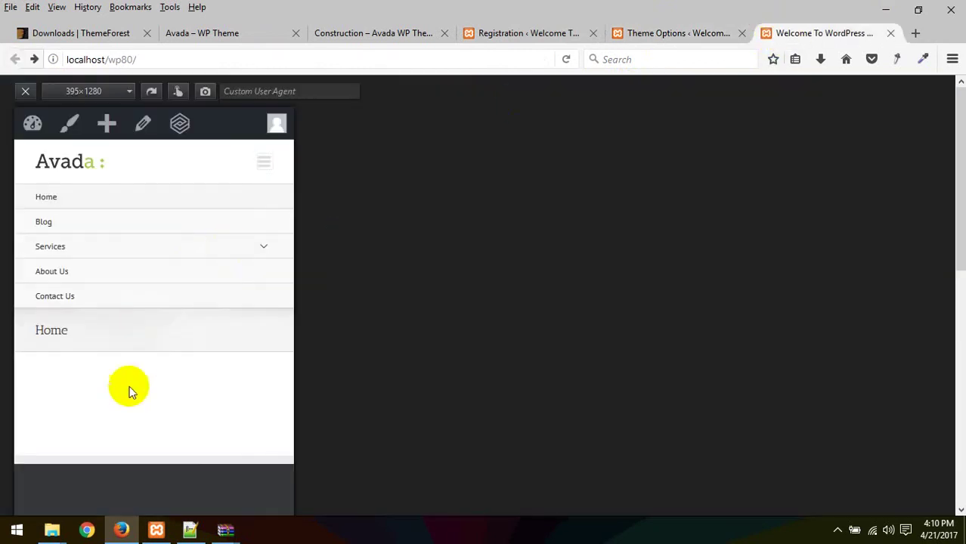
{"action": "right_click", "coordinate": [129, 389]}
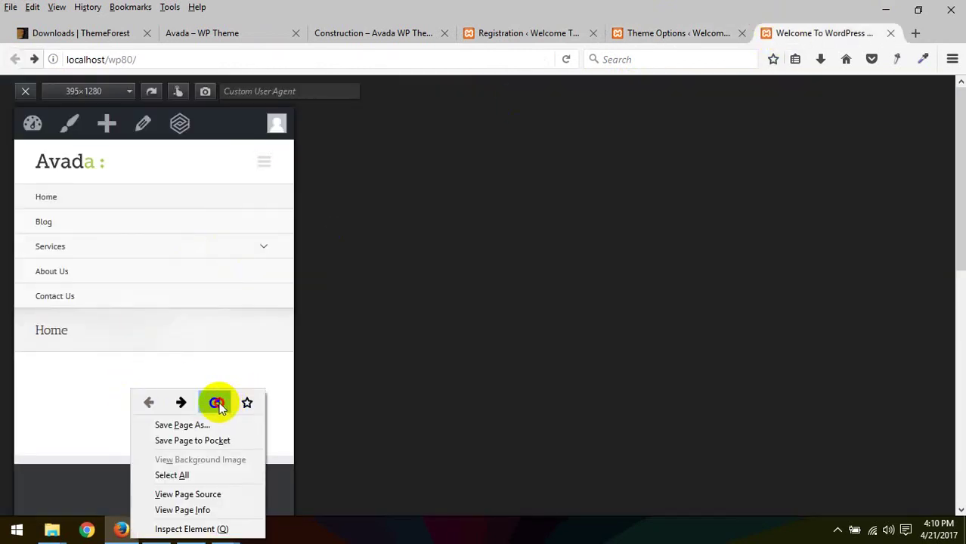
{"action": "left_click", "coordinate": [217, 403]}
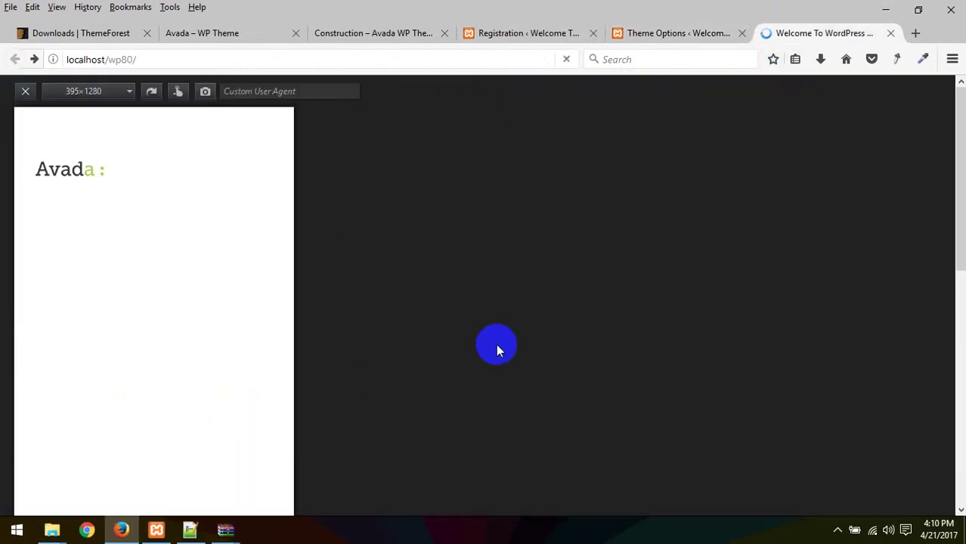
{"action": "scroll", "coordinate": [280, 432], "scroll_direction": "down", "scroll_amount": 5}
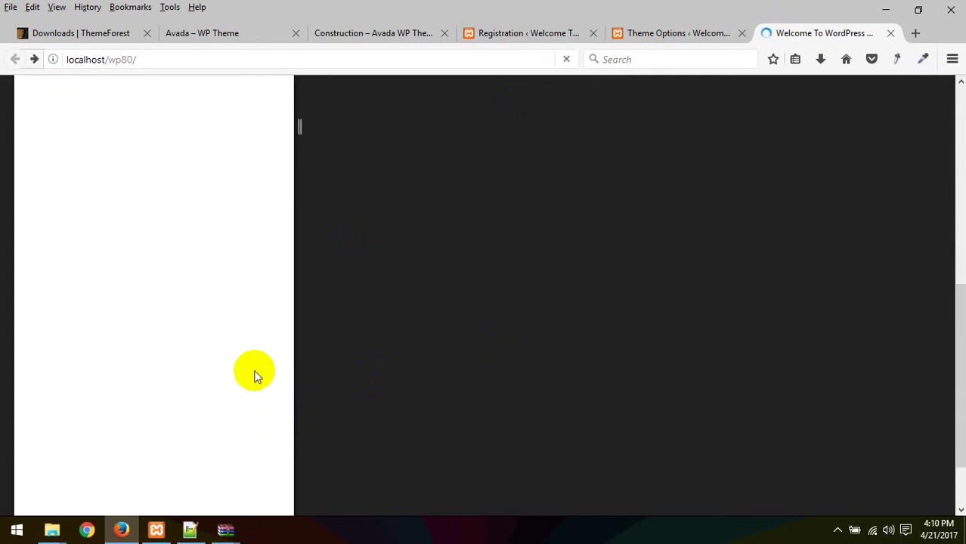
{"action": "scroll", "coordinate": [260, 382], "scroll_direction": "up", "scroll_amount": 3}
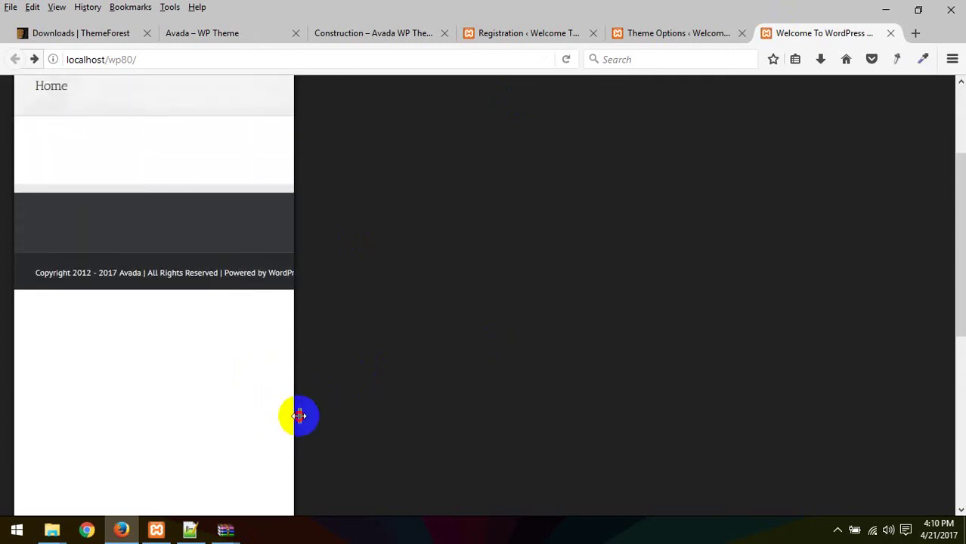
{"action": "left_click_drag", "start_coordinate": [299, 416], "coordinate": [528, 409]}
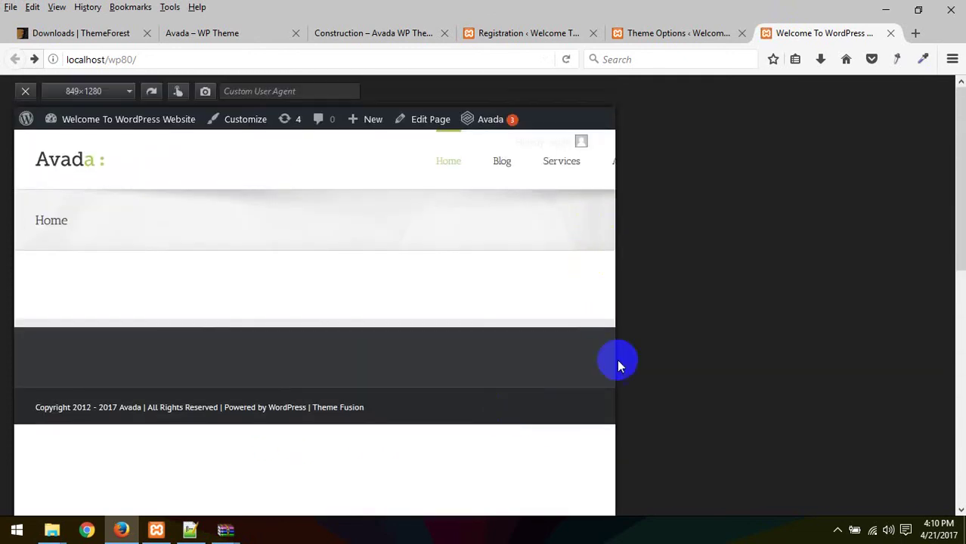
{"action": "left_click", "coordinate": [58, 109]}
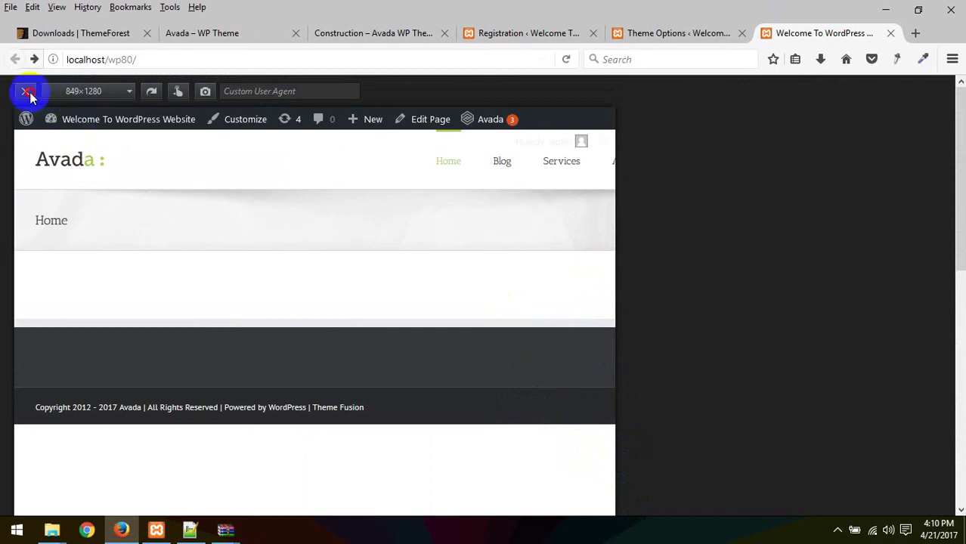
{"action": "left_click", "coordinate": [27, 92]}
Step: Turn Responsive Design back on and review the 1000 and 800 px breakpoint settings
{"action": "left_click", "coordinate": [639, 31]}
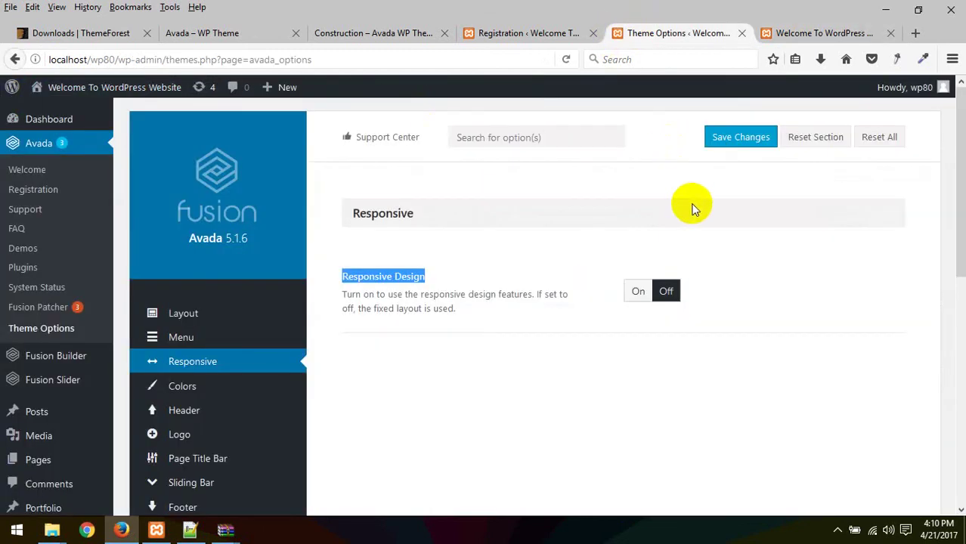
{"action": "left_click", "coordinate": [639, 297]}
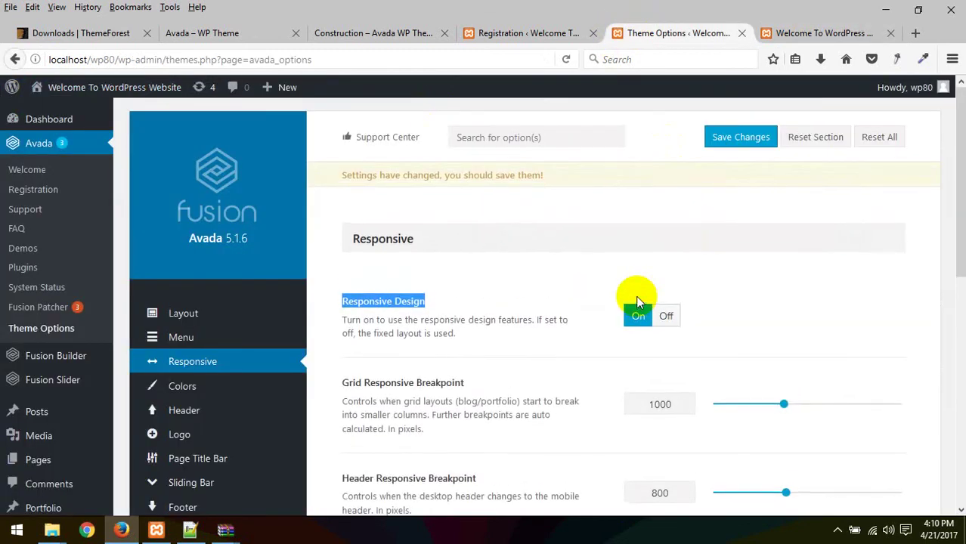
{"action": "scroll", "coordinate": [711, 311], "scroll_direction": "down", "scroll_amount": 3}
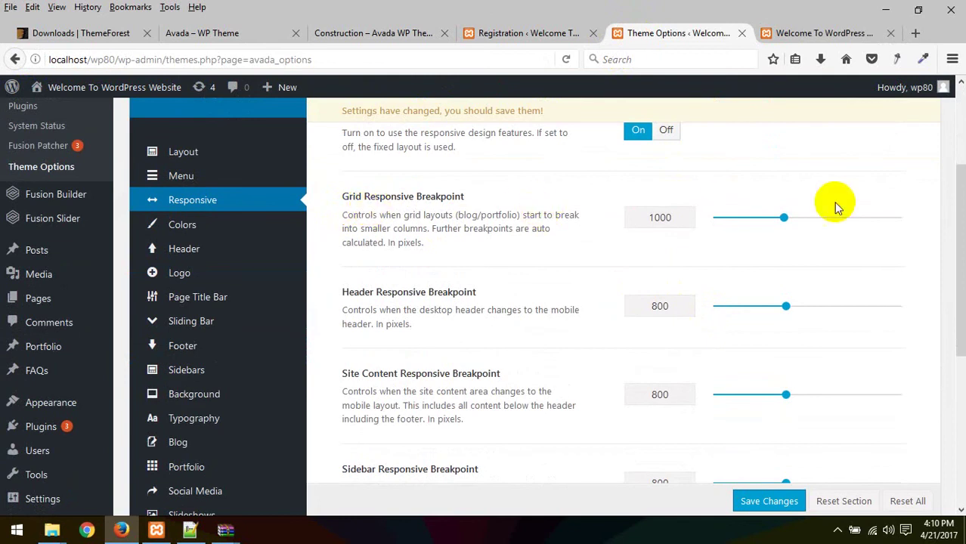
{"action": "scroll", "coordinate": [378, 265], "scroll_direction": "down", "scroll_amount": 2}
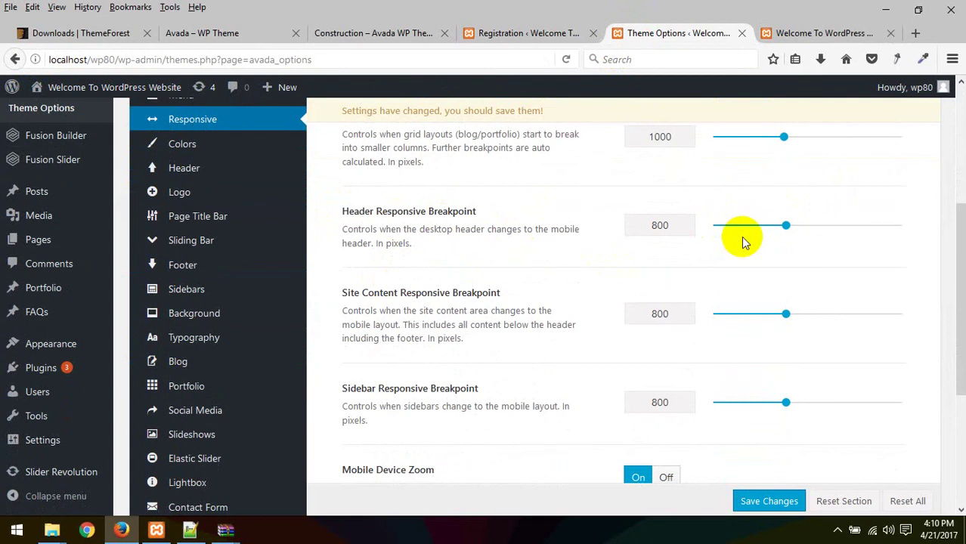
{"action": "scroll", "coordinate": [658, 302], "scroll_direction": "down", "scroll_amount": 5}
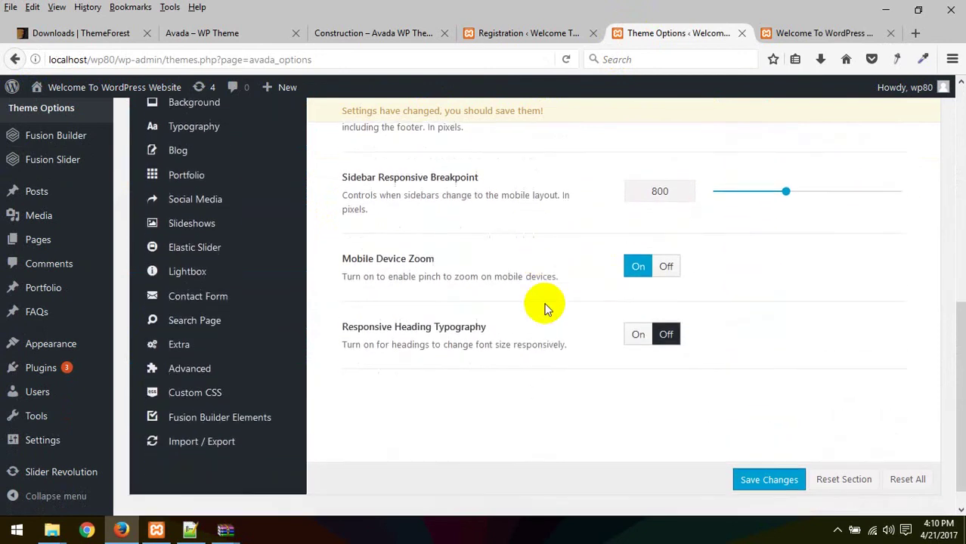
{"action": "scroll", "coordinate": [378, 321], "scroll_direction": "up", "scroll_amount": 10}
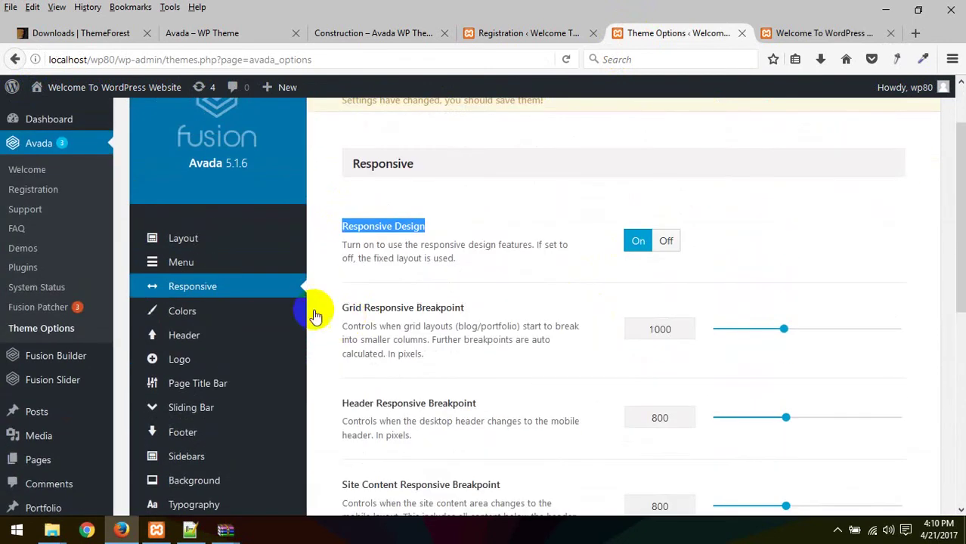
Step: Open the Colors options and look over the Predefined Theme Skin, Color Scheme swatches and primary colour
{"action": "left_click", "coordinate": [182, 313]}
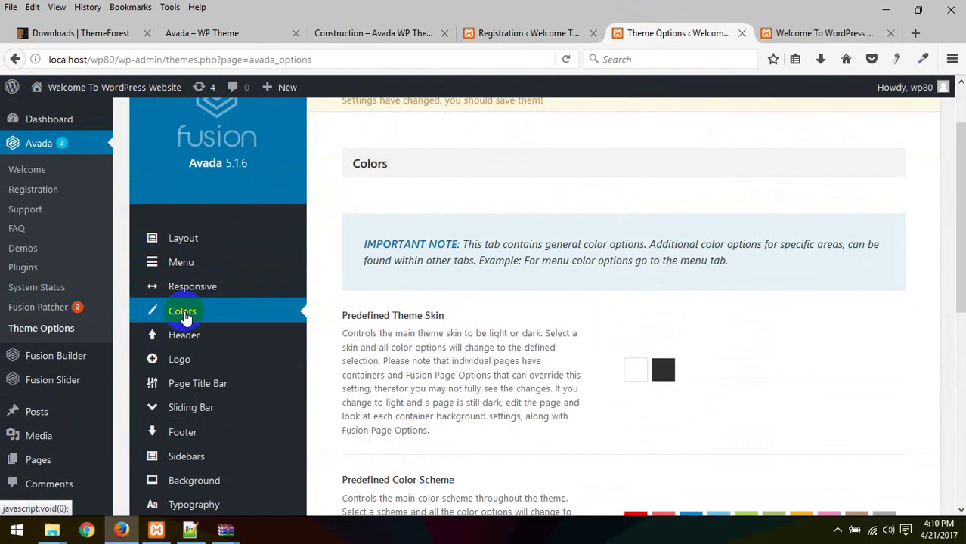
{"action": "scroll", "coordinate": [625, 344], "scroll_direction": "down", "scroll_amount": 3}
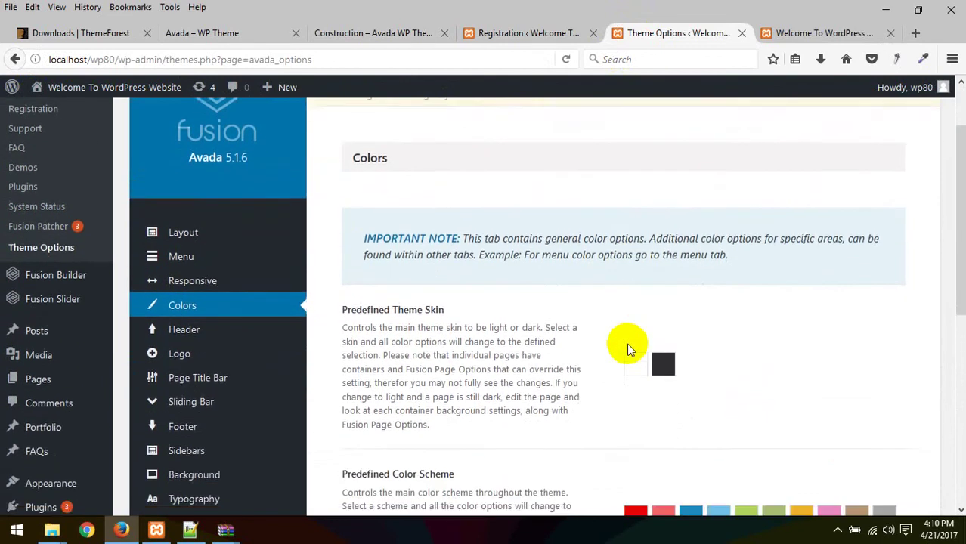
{"action": "scroll", "coordinate": [375, 318], "scroll_direction": "down", "scroll_amount": 3}
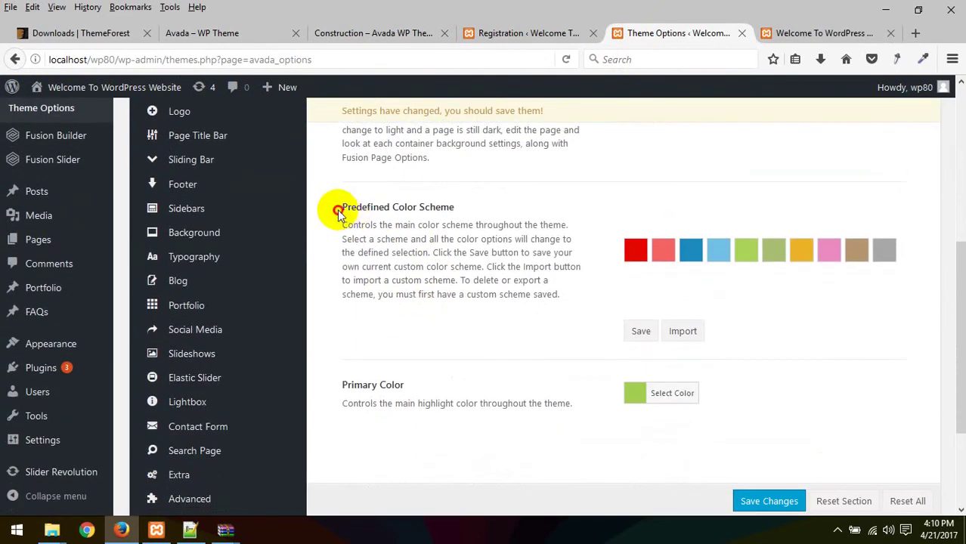
{"action": "left_click_drag", "start_coordinate": [338, 211], "coordinate": [395, 225]}
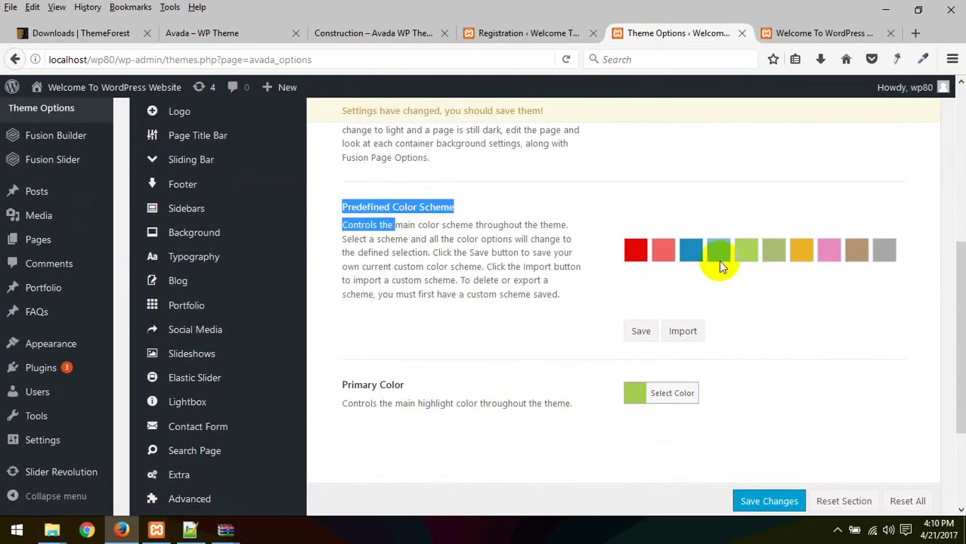
{"action": "left_click", "coordinate": [799, 32]}
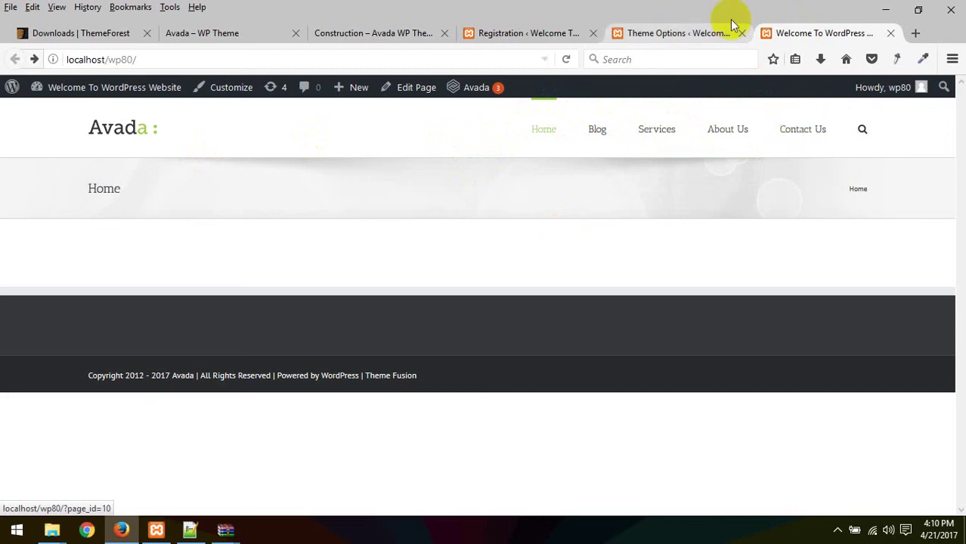
{"action": "left_click", "coordinate": [691, 35]}
{"action": "scroll", "coordinate": [497, 266], "scroll_direction": "down", "scroll_amount": 3}
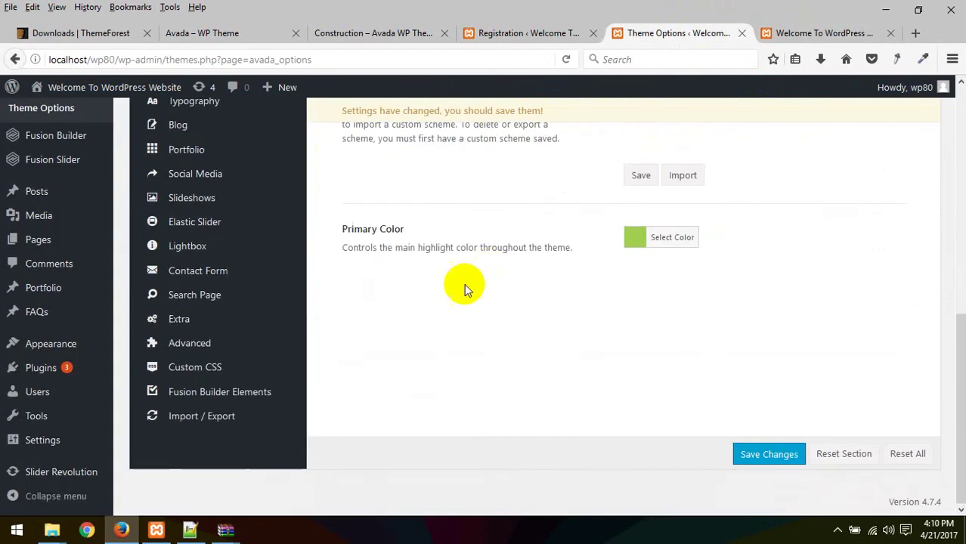
{"action": "scroll", "coordinate": [464, 286], "scroll_direction": "up", "scroll_amount": 6}
{"action": "scroll", "coordinate": [439, 289], "scroll_direction": "down", "scroll_amount": 3}
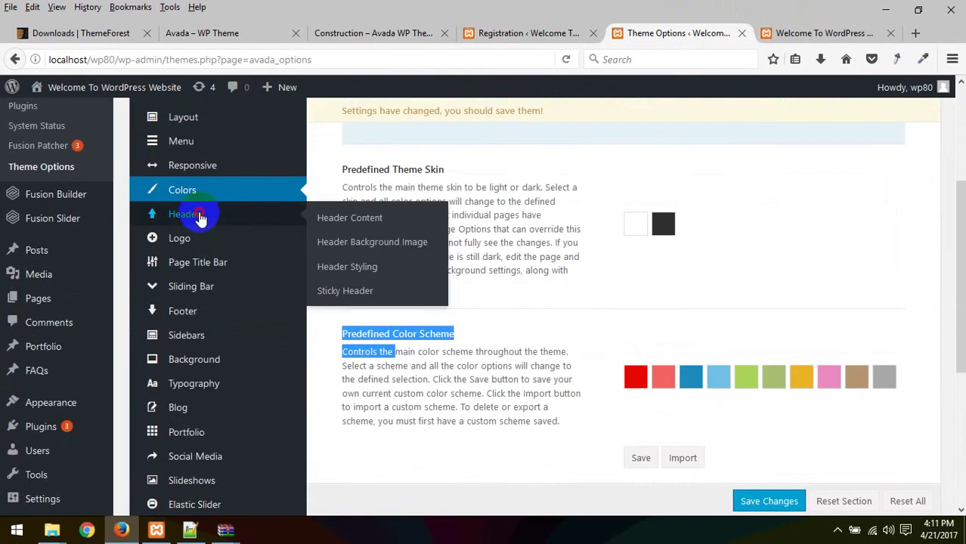
Step: Review the Header Content options with Header Position set to Top
{"action": "left_click", "coordinate": [198, 214]}
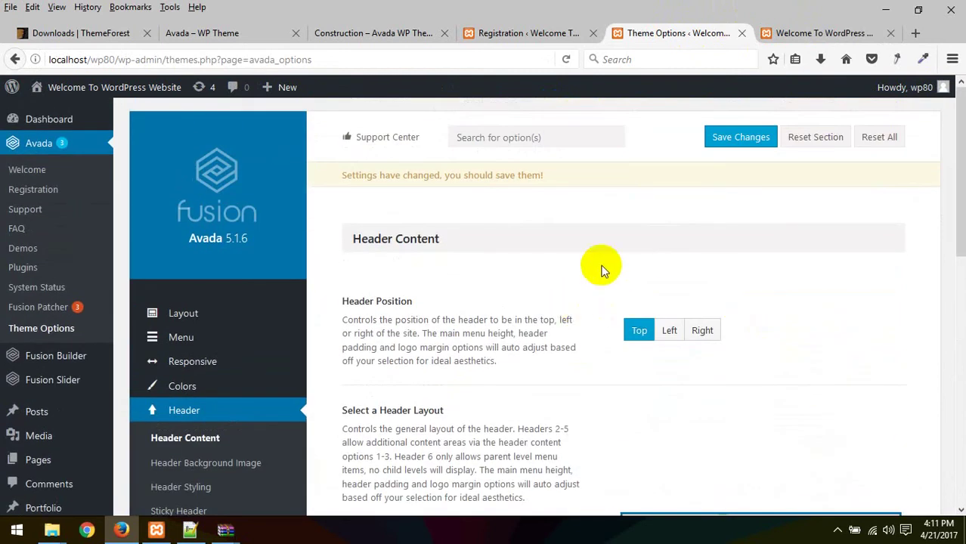
{"action": "scroll", "coordinate": [658, 232], "scroll_direction": "down", "scroll_amount": 3}
{"action": "scroll", "coordinate": [654, 219], "scroll_direction": "up", "scroll_amount": 3}
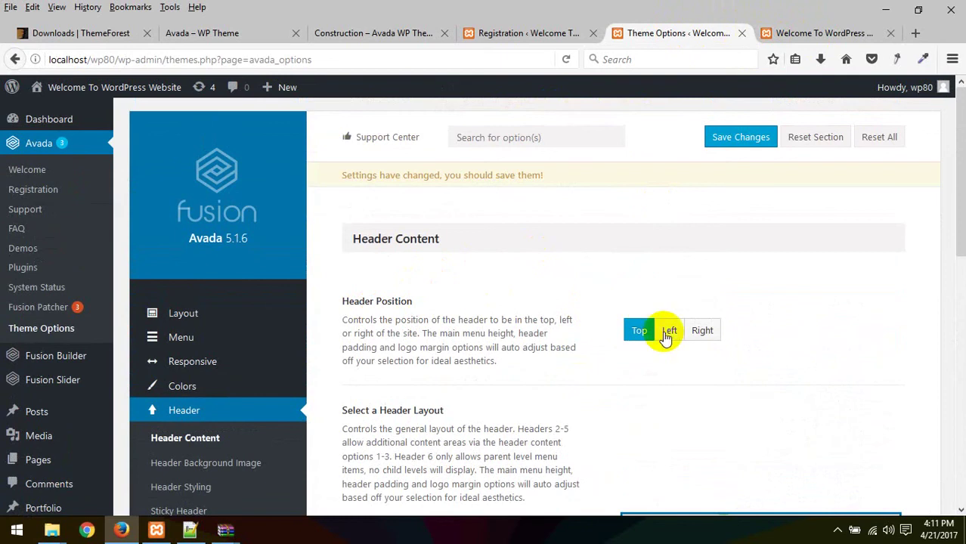
{"action": "left_click", "coordinate": [559, 33]}
Step: Switch to the Avada theme demo site and scroll through the available demos
{"action": "left_click", "coordinate": [395, 33]}
{"action": "left_click", "coordinate": [226, 33]}
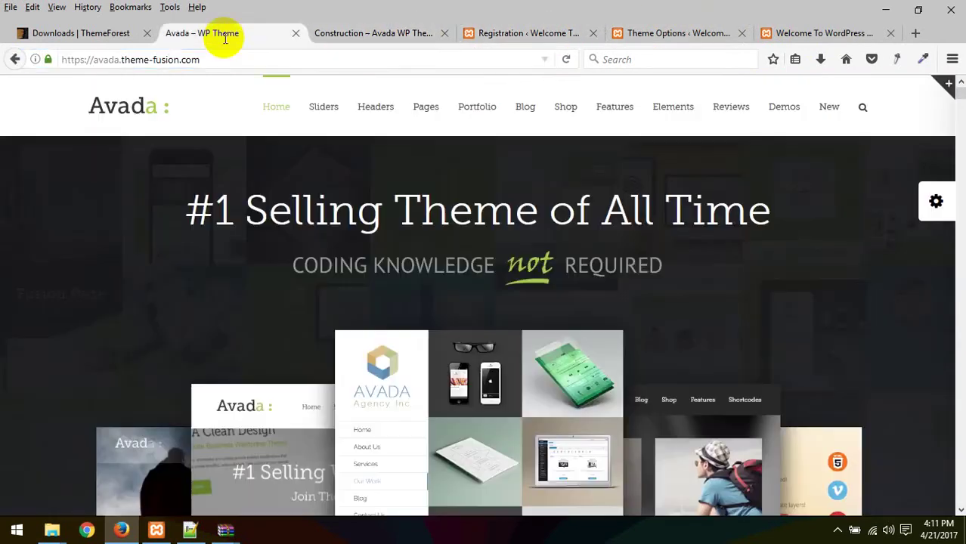
{"action": "scroll", "coordinate": [460, 382], "scroll_direction": "down", "scroll_amount": 10}
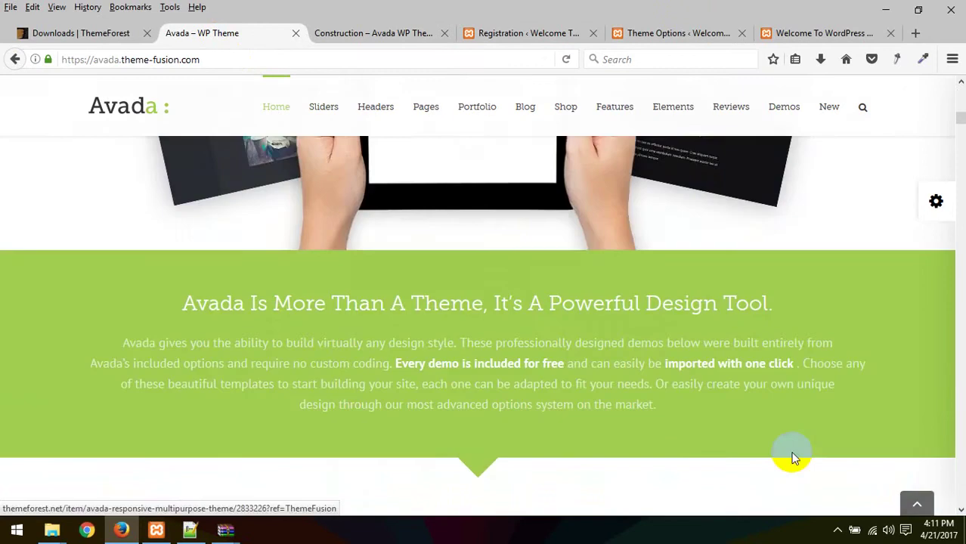
{"action": "scroll", "coordinate": [503, 404], "scroll_direction": "up", "scroll_amount": 3}
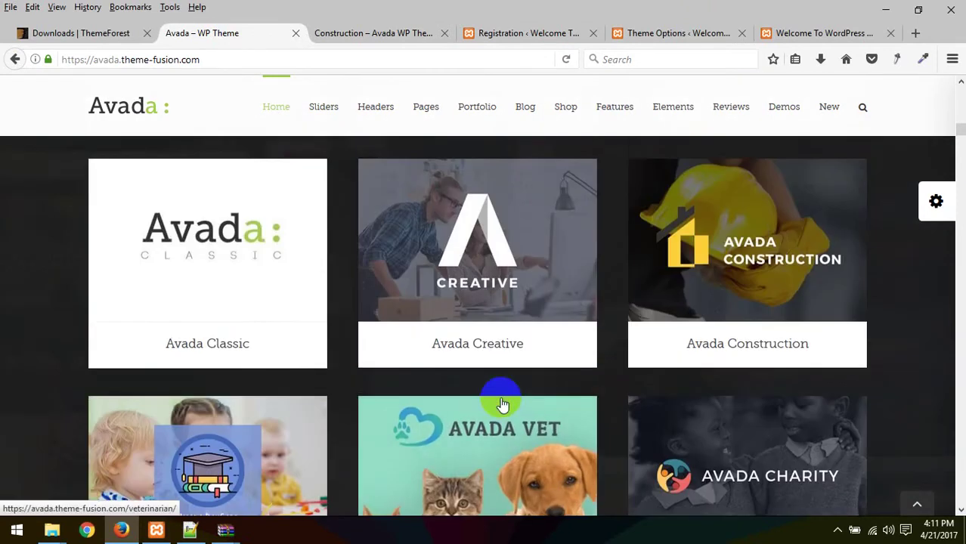
{"action": "scroll", "coordinate": [499, 395], "scroll_direction": "down", "scroll_amount": 3}
{"action": "scroll", "coordinate": [487, 383], "scroll_direction": "down", "scroll_amount": 2}
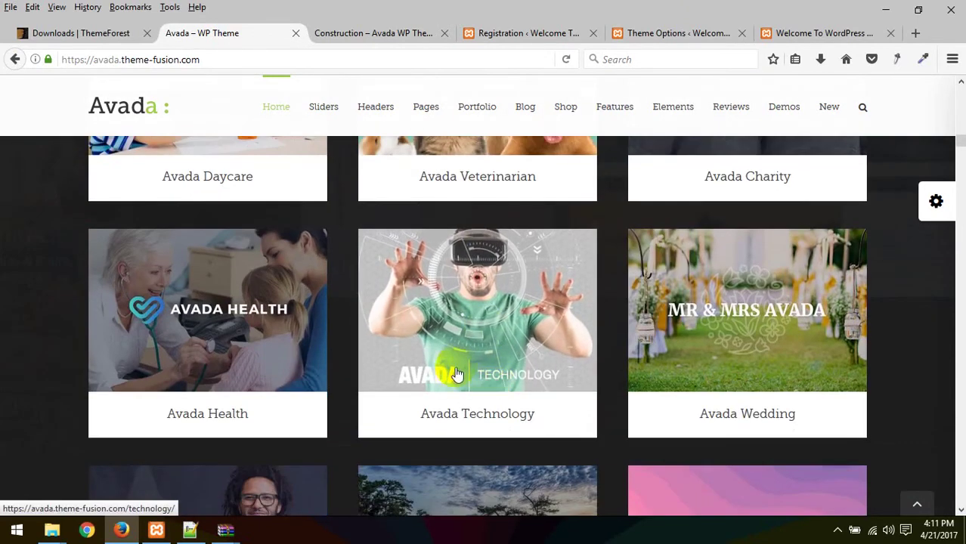
Step: Open the Technology demo in a new tab and look over its home page
{"action": "right_click", "coordinate": [487, 380]}
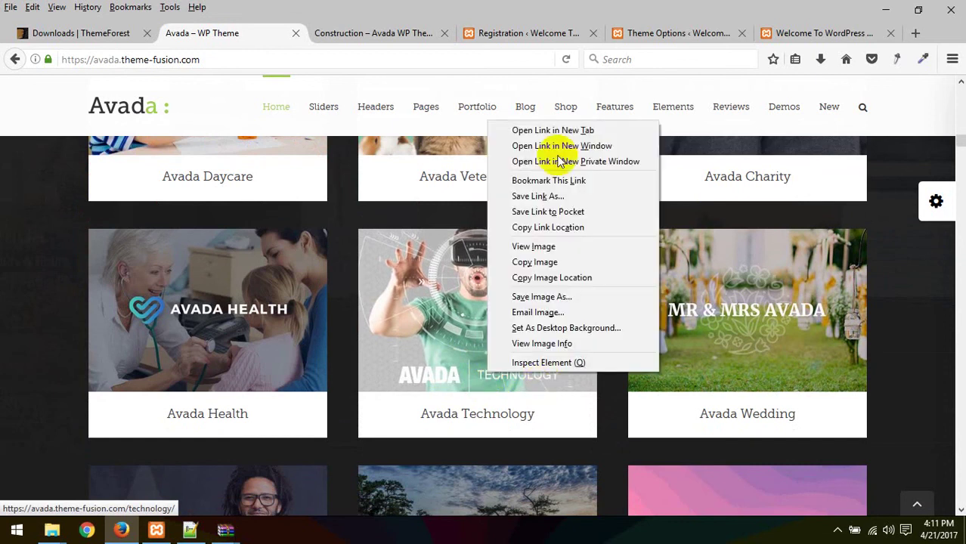
{"action": "left_click", "coordinate": [557, 130]}
{"action": "left_click", "coordinate": [329, 34]}
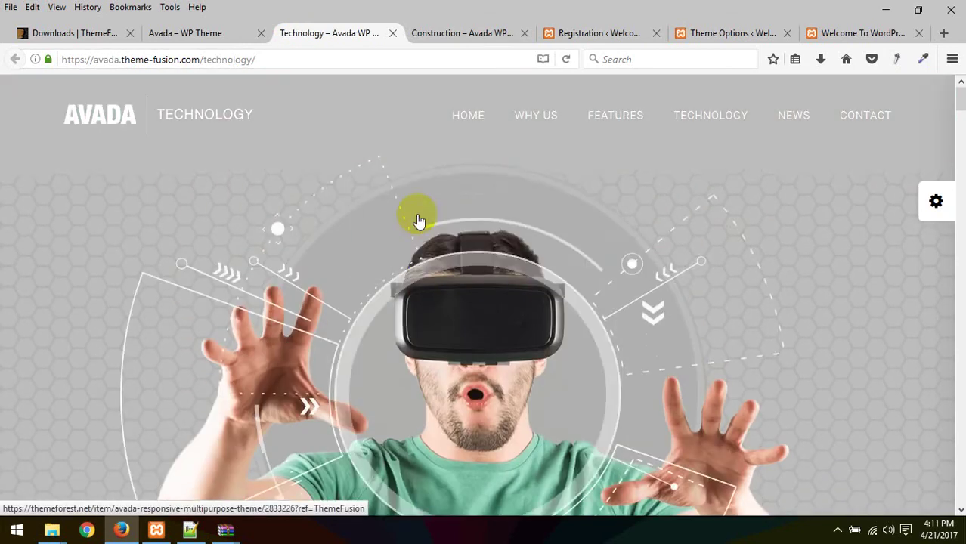
{"action": "scroll", "coordinate": [419, 220], "scroll_direction": "down", "scroll_amount": 5}
{"action": "scroll", "coordinate": [419, 221], "scroll_direction": "up", "scroll_amount": 5}
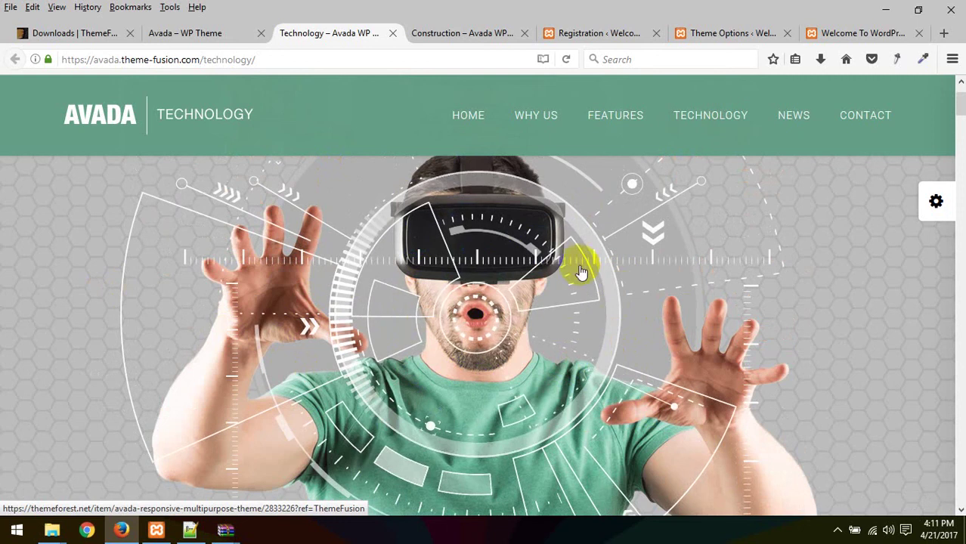
{"action": "left_click_drag", "start_coordinate": [578, 264], "coordinate": [378, 39]}
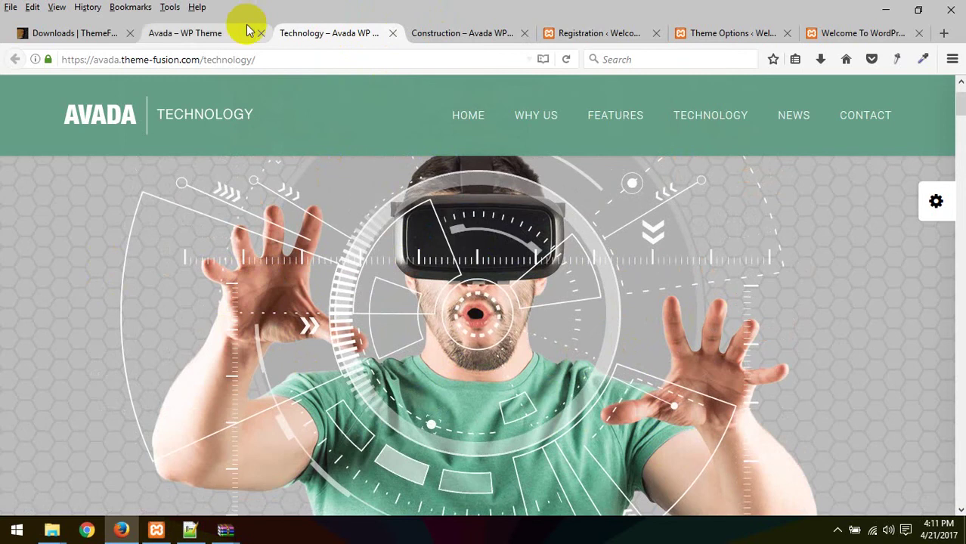
Step: Open the Avada Health demo in a new tab from the demos overview and browse it
{"action": "left_click", "coordinate": [218, 37]}
{"action": "scroll", "coordinate": [286, 356], "scroll_direction": "down", "scroll_amount": 3}
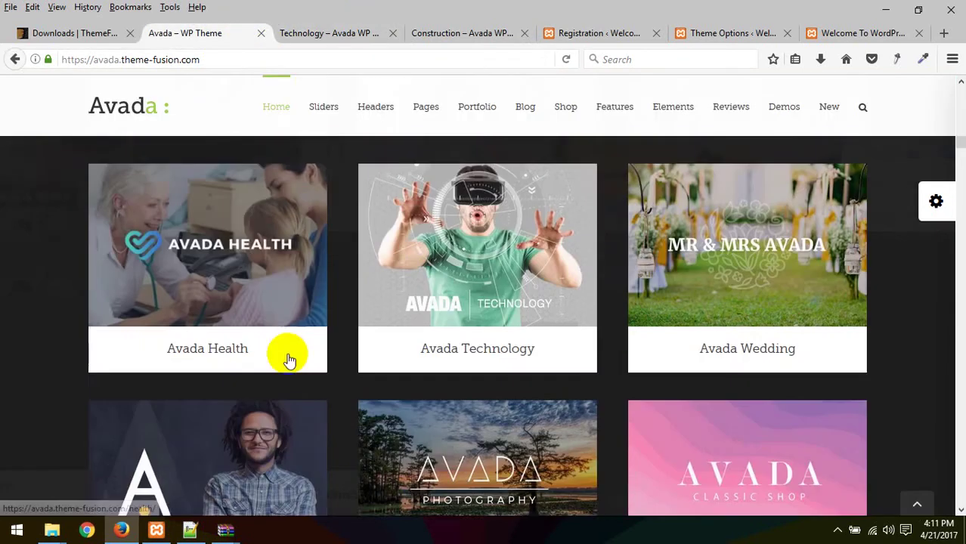
{"action": "right_click", "coordinate": [220, 216]}
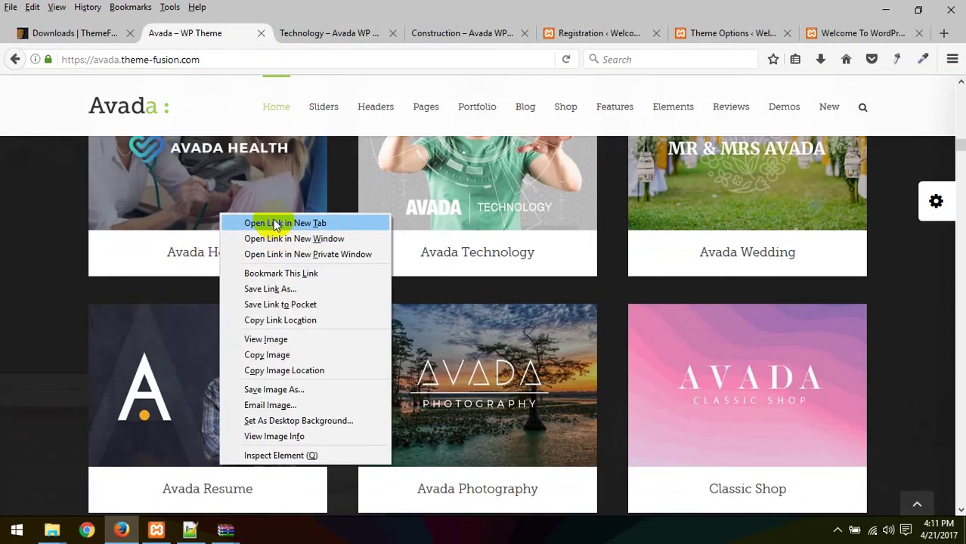
{"action": "left_click", "coordinate": [280, 223]}
{"action": "left_click", "coordinate": [321, 38]}
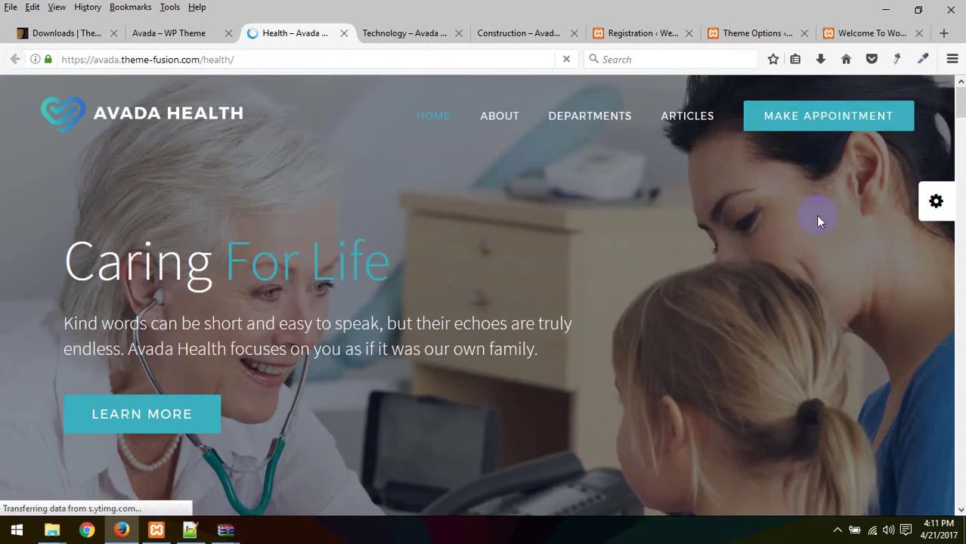
{"action": "left_click", "coordinate": [922, 204]}
{"action": "scroll", "coordinate": [496, 169], "scroll_direction": "down", "scroll_amount": 3}
{"action": "scroll", "coordinate": [491, 198], "scroll_direction": "up", "scroll_amount": 3}
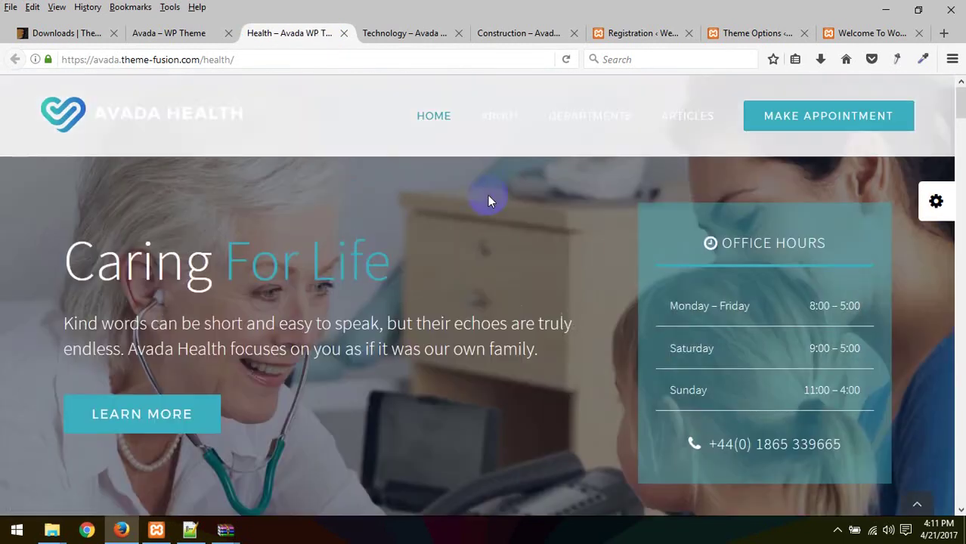
{"action": "left_click", "coordinate": [648, 75]}
Step: Open the Fashion demo in a new tab from the demos overview and browse it
{"action": "left_click", "coordinate": [181, 30]}
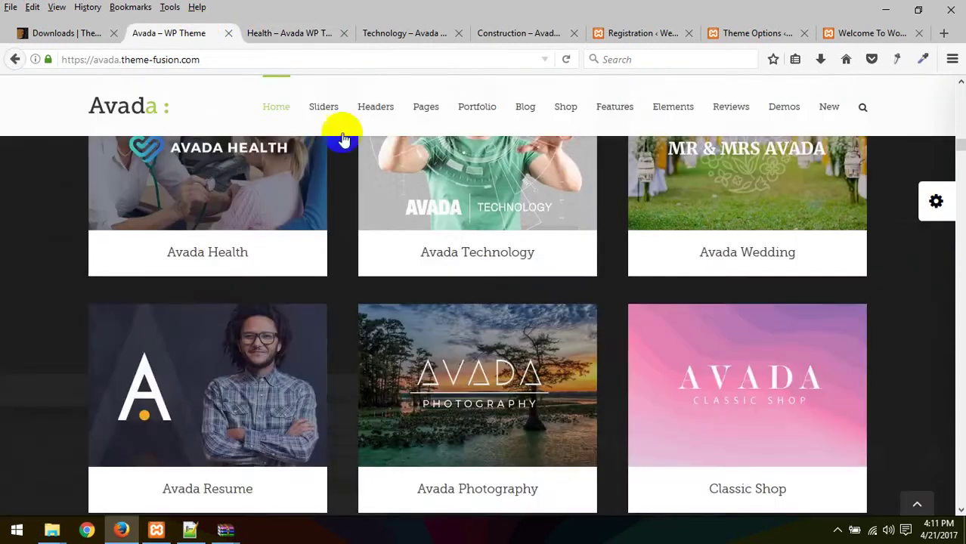
{"action": "mouse_move", "coordinate": [320, 265]}
{"action": "scroll", "coordinate": [321, 265], "scroll_direction": "down", "scroll_amount": 8}
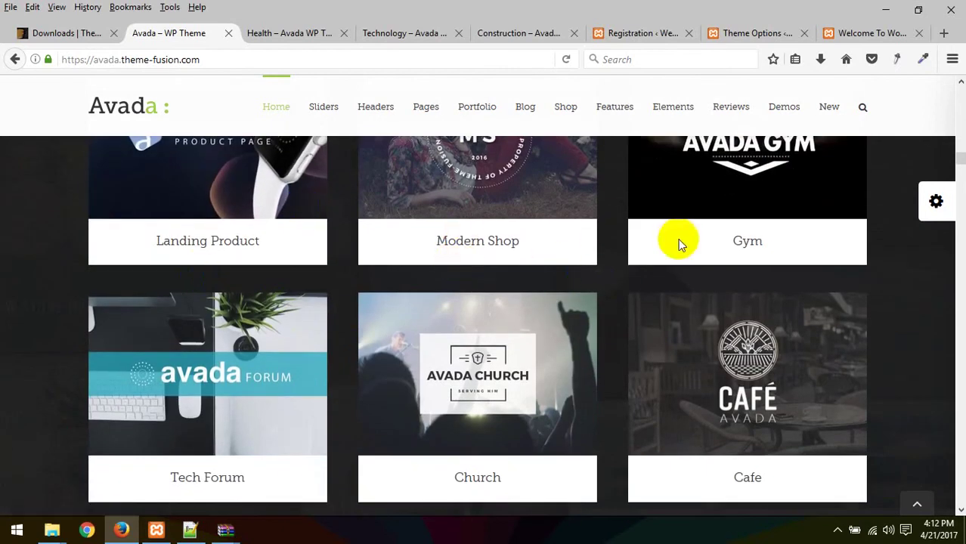
{"action": "scroll", "coordinate": [586, 302], "scroll_direction": "down", "scroll_amount": 5}
{"action": "scroll", "coordinate": [409, 313], "scroll_direction": "down", "scroll_amount": 3}
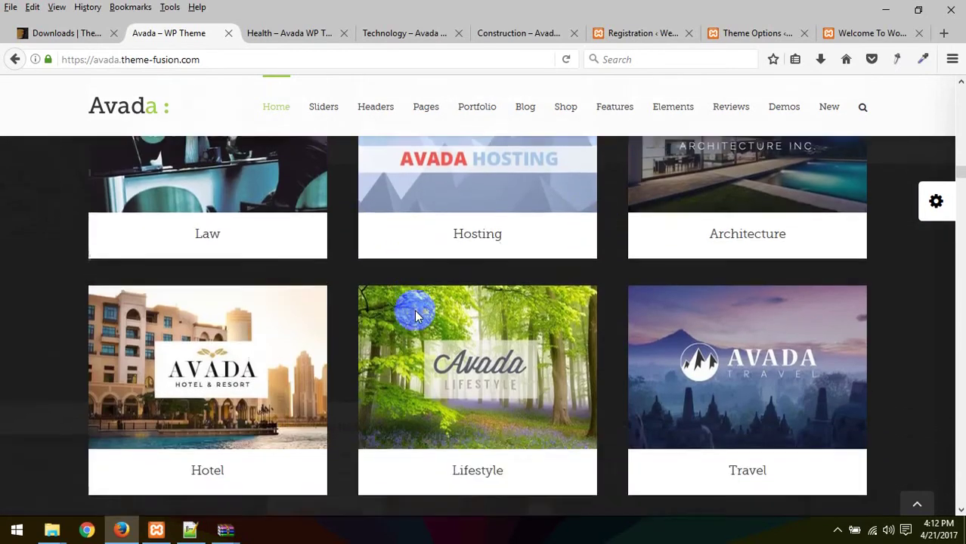
{"action": "scroll", "coordinate": [495, 285], "scroll_direction": "down", "scroll_amount": 3}
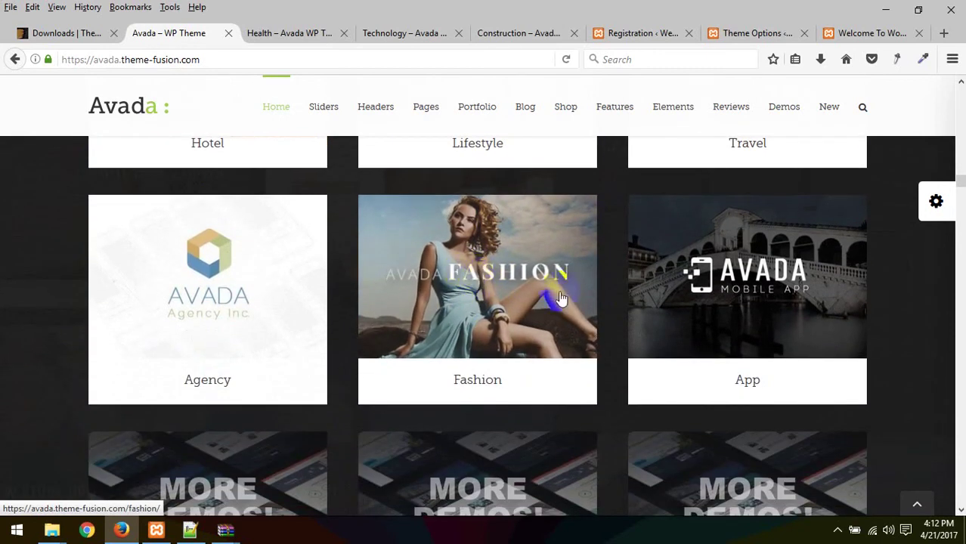
{"action": "right_click", "coordinate": [528, 293]}
{"action": "left_click", "coordinate": [583, 298]}
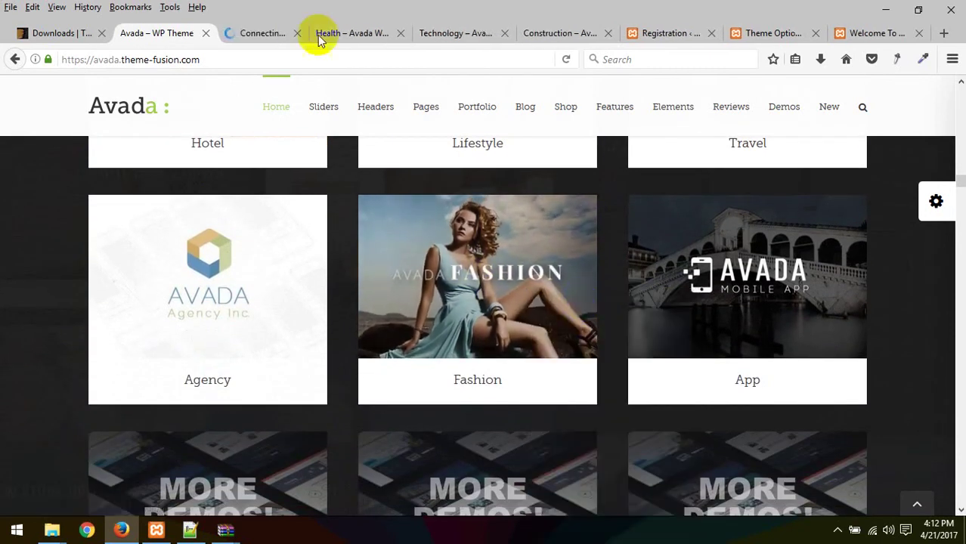
{"action": "left_click", "coordinate": [240, 32]}
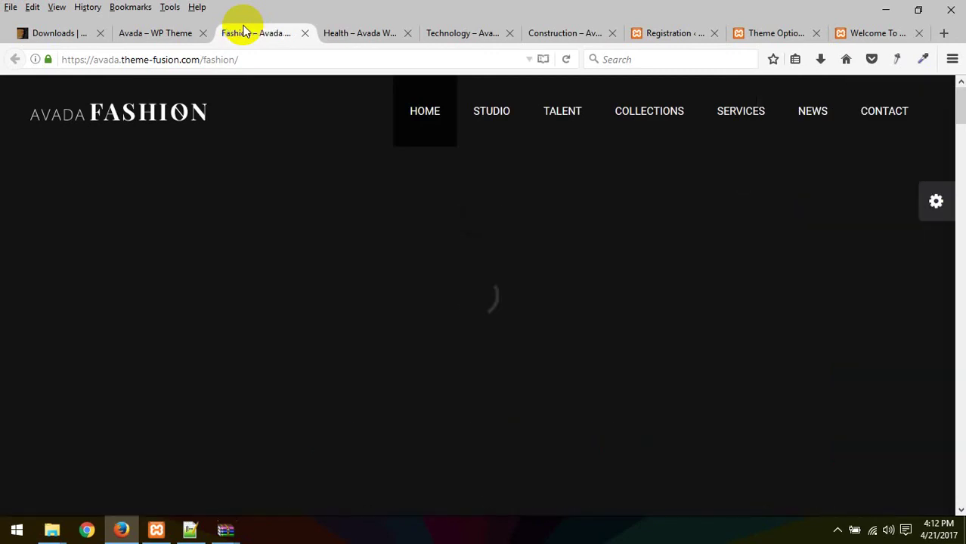
{"action": "scroll", "coordinate": [401, 287], "scroll_direction": "down", "scroll_amount": 5}
{"action": "scroll", "coordinate": [406, 290], "scroll_direction": "up", "scroll_amount": 5}
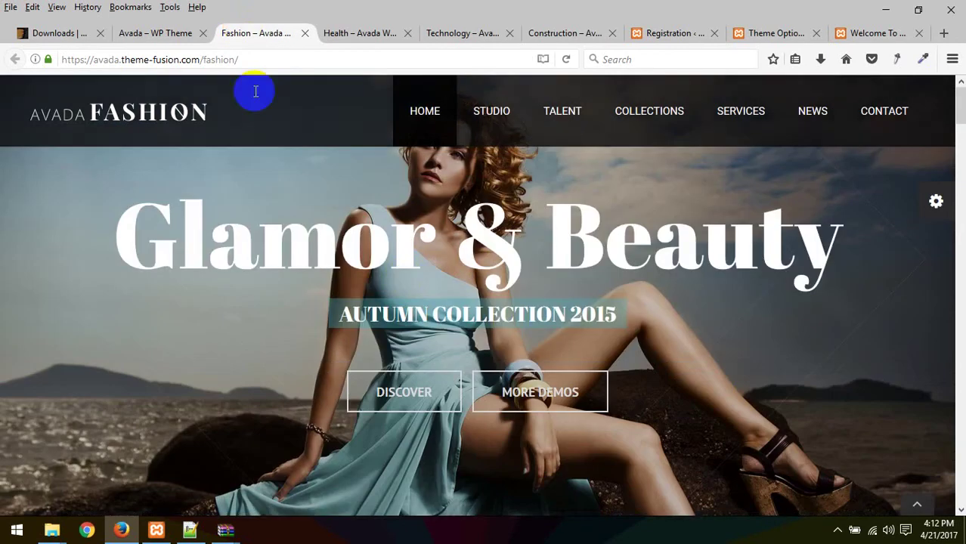
Step: Open the Lifestyle demo in a new tab and scroll through its home page
{"action": "left_click", "coordinate": [156, 33]}
{"action": "scroll", "coordinate": [297, 327], "scroll_direction": "down", "scroll_amount": 6}
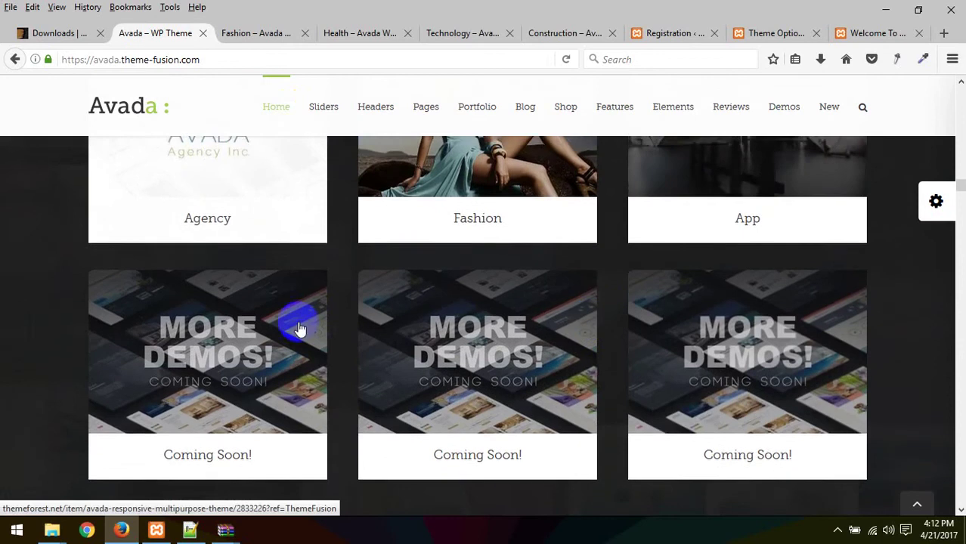
{"action": "scroll", "coordinate": [405, 308], "scroll_direction": "up", "scroll_amount": 8}
{"action": "scroll", "coordinate": [279, 294], "scroll_direction": "up", "scroll_amount": 2}
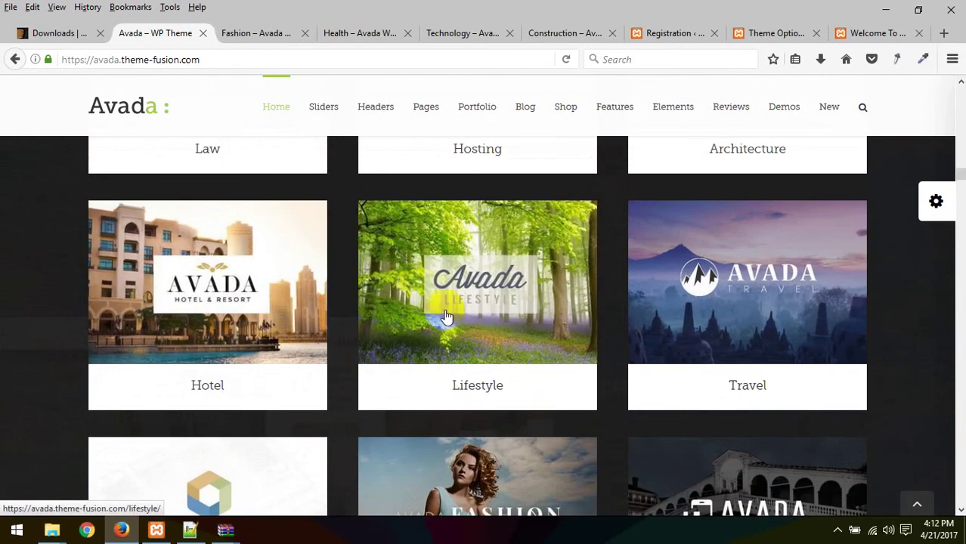
{"action": "right_click", "coordinate": [518, 299]}
{"action": "left_click", "coordinate": [582, 45]}
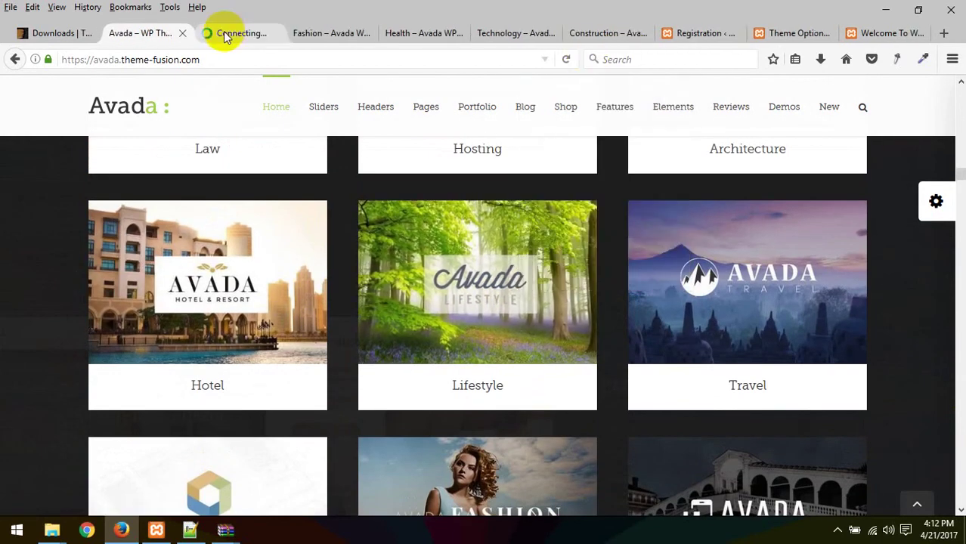
{"action": "left_click", "coordinate": [225, 38]}
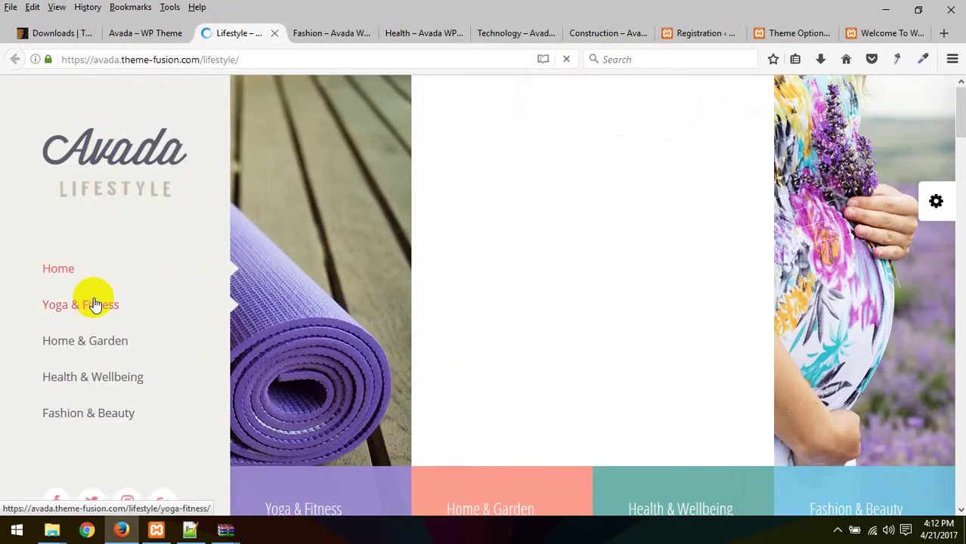
{"action": "scroll", "coordinate": [148, 227], "scroll_direction": "down", "scroll_amount": 5}
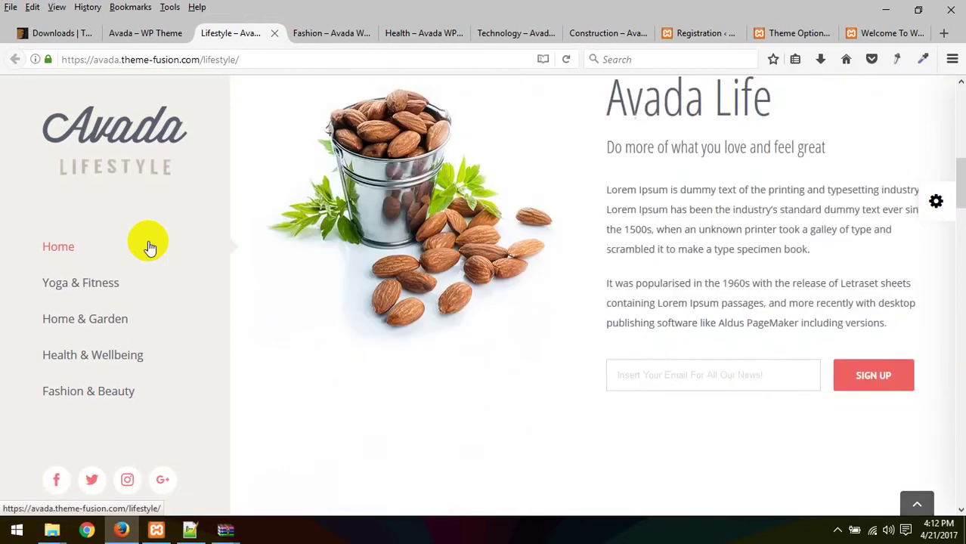
{"action": "left_click", "coordinate": [148, 246]}
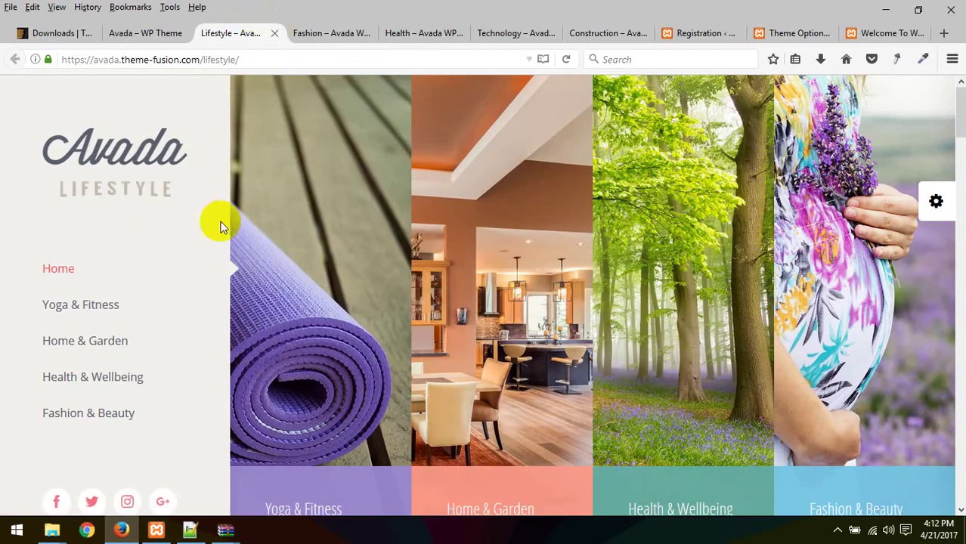
{"action": "scroll", "coordinate": [221, 223], "scroll_direction": "down", "scroll_amount": 5}
{"action": "scroll", "coordinate": [222, 248], "scroll_direction": "up", "scroll_amount": 5}
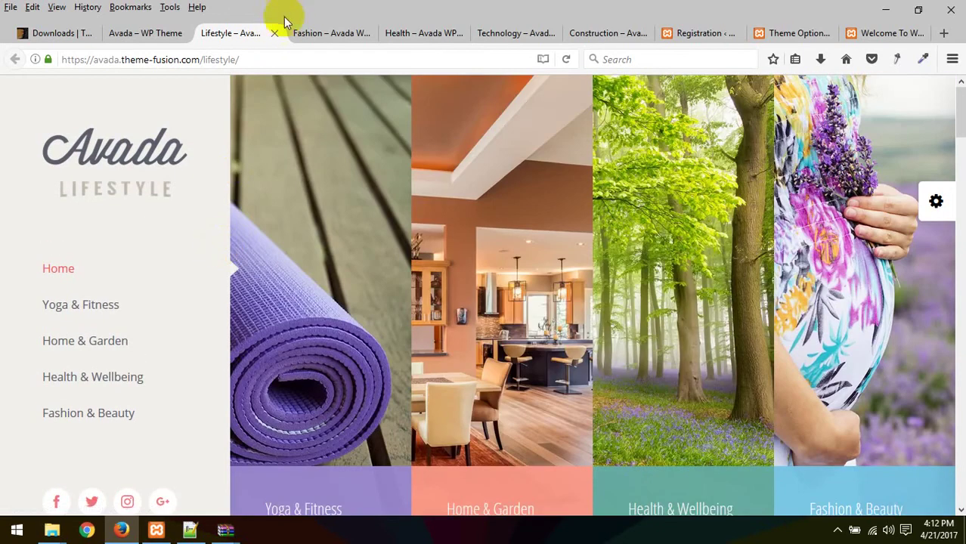
Step: Return to the Avada Theme Options tab to view the header layout choices
{"action": "left_click", "coordinate": [685, 32]}
{"action": "left_click", "coordinate": [616, 34]}
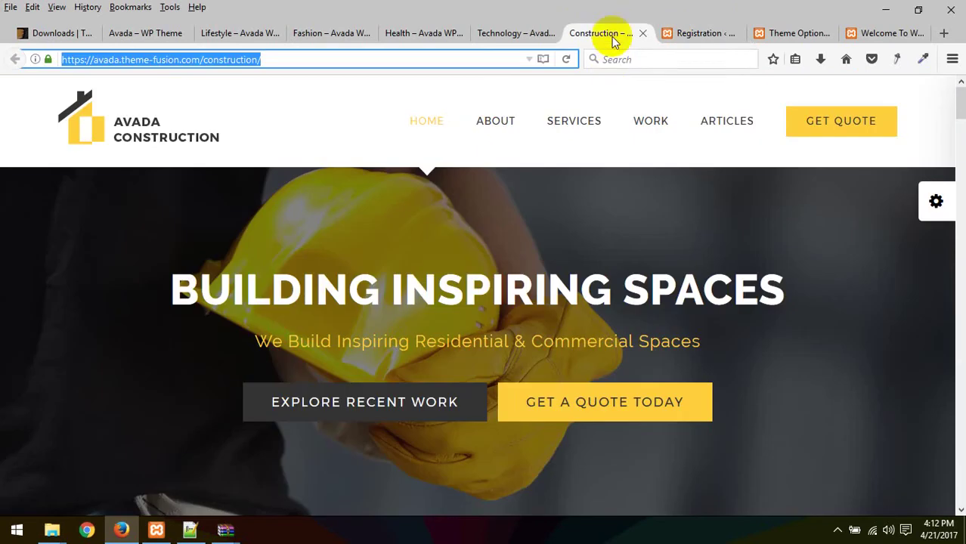
{"action": "left_click", "coordinate": [786, 32]}
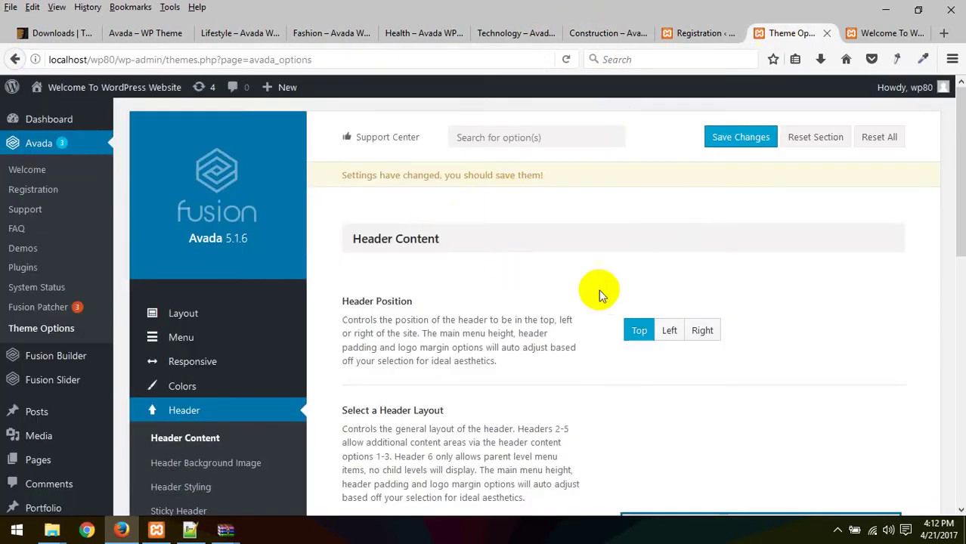
{"action": "scroll", "coordinate": [598, 289], "scroll_direction": "down", "scroll_amount": 3}
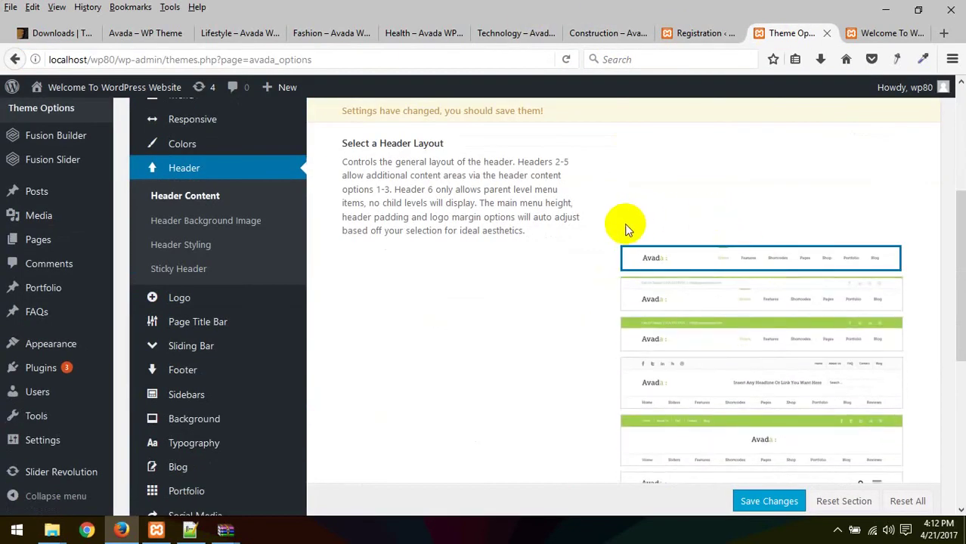
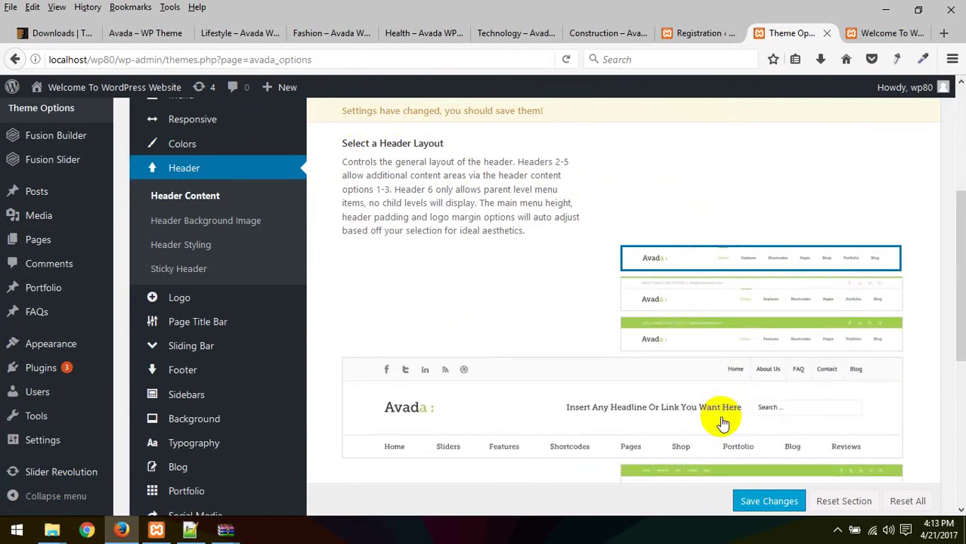
Step: Scroll past the Slider Position setting in Header Content and open Header Background Image
{"action": "scroll", "coordinate": [723, 419], "scroll_direction": "down", "scroll_amount": 3}
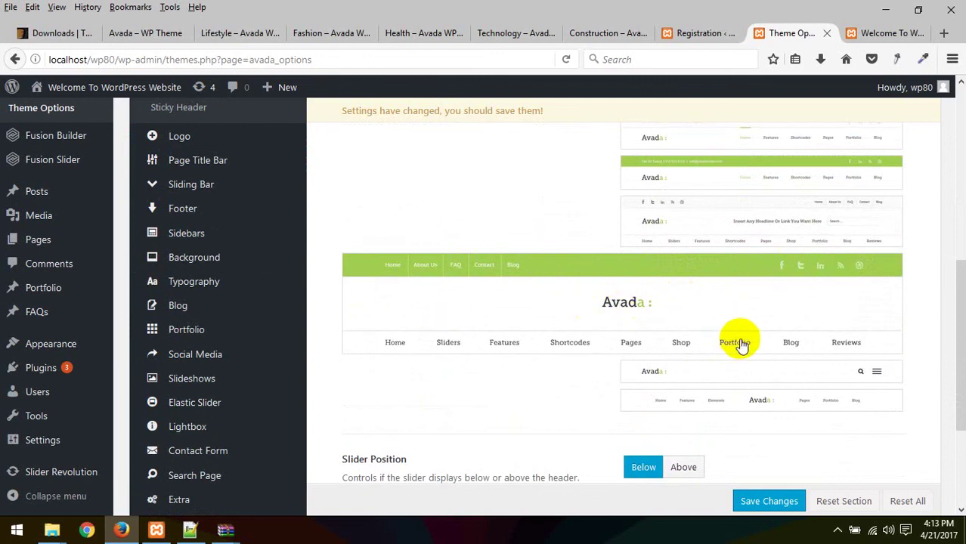
{"action": "scroll", "coordinate": [764, 379], "scroll_direction": "down", "scroll_amount": 3}
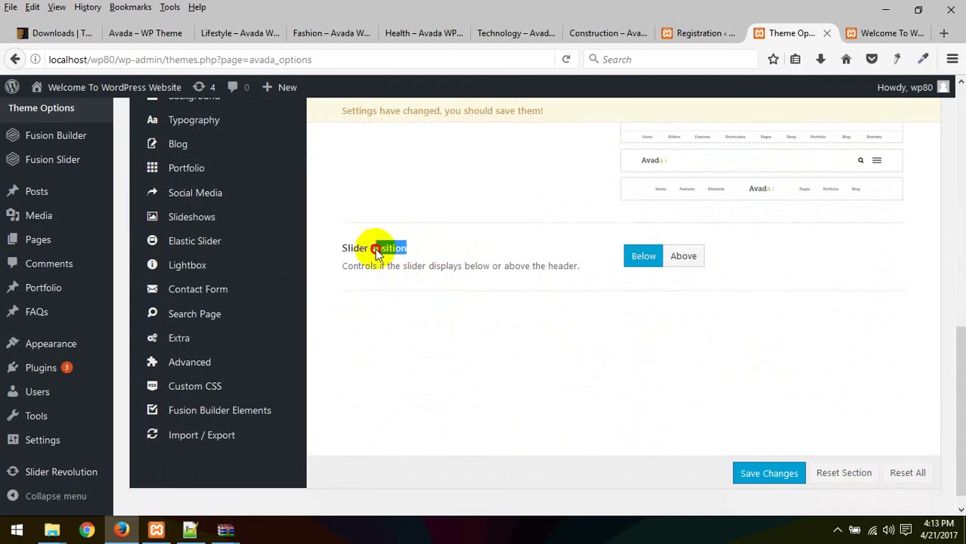
{"action": "left_click_drag", "start_coordinate": [375, 253], "coordinate": [513, 273]}
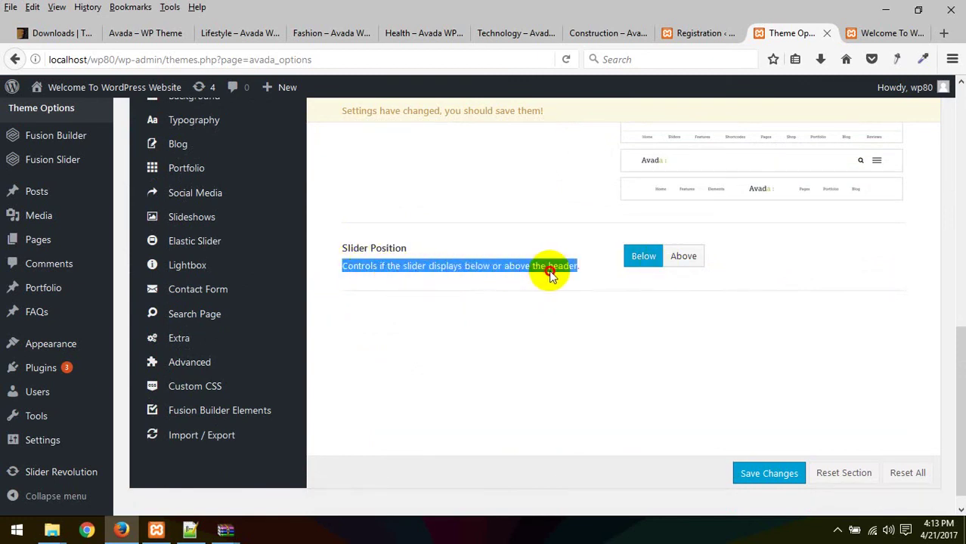
{"action": "left_click", "coordinate": [349, 268]}
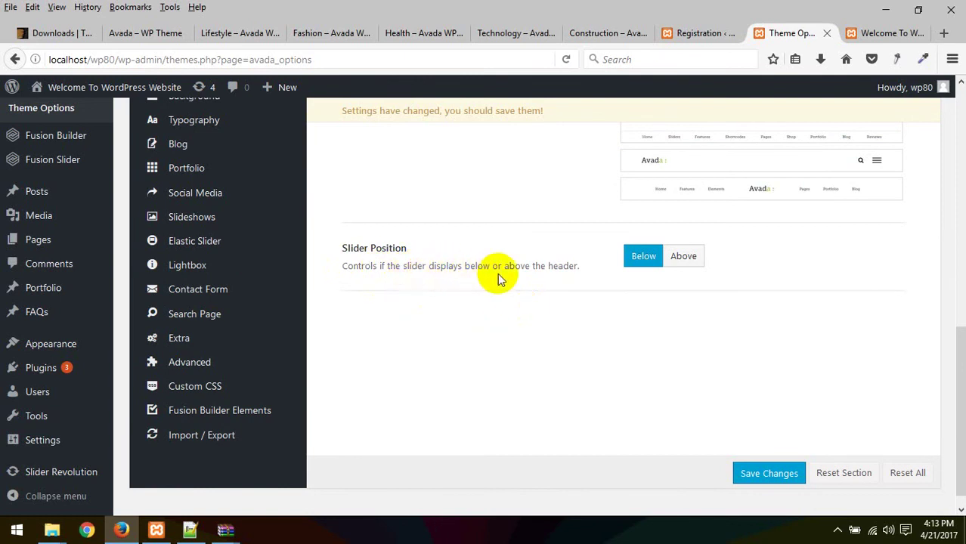
{"action": "scroll", "coordinate": [587, 310], "scroll_direction": "up", "scroll_amount": 5}
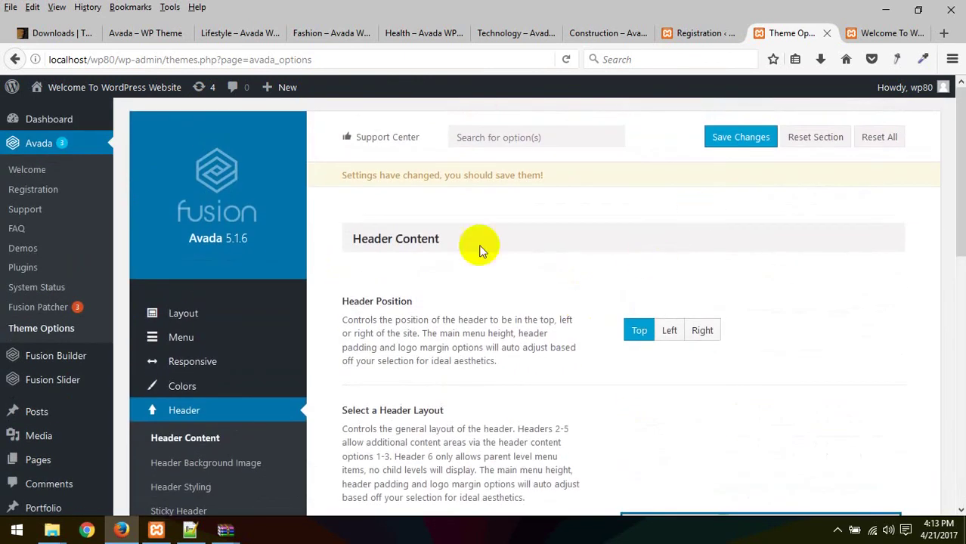
{"action": "scroll", "coordinate": [377, 280], "scroll_direction": "down", "scroll_amount": 3}
{"action": "left_click", "coordinate": [210, 302]}
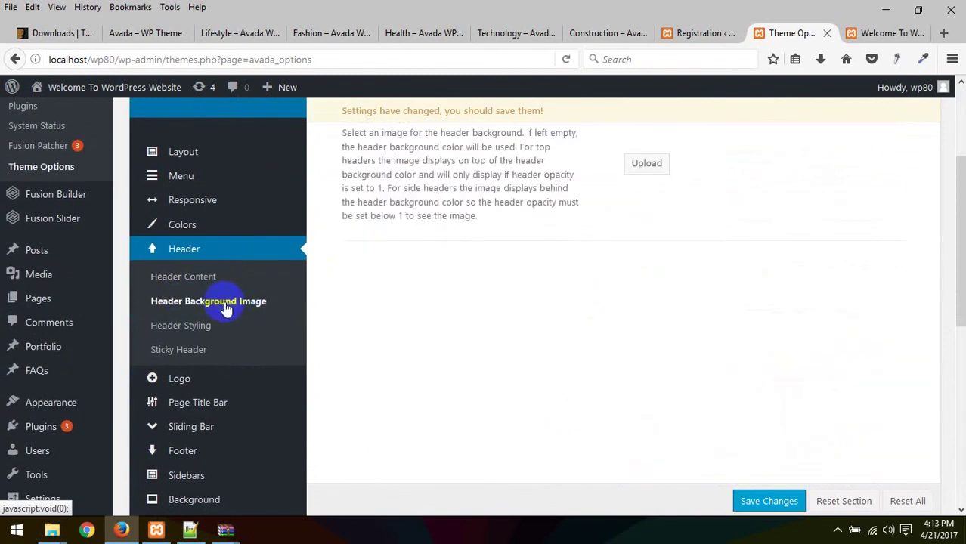
Step: Open Header Styling and review the Header Padding, Header Shadow and Background Color settings
{"action": "scroll", "coordinate": [394, 284], "scroll_direction": "up", "scroll_amount": 3}
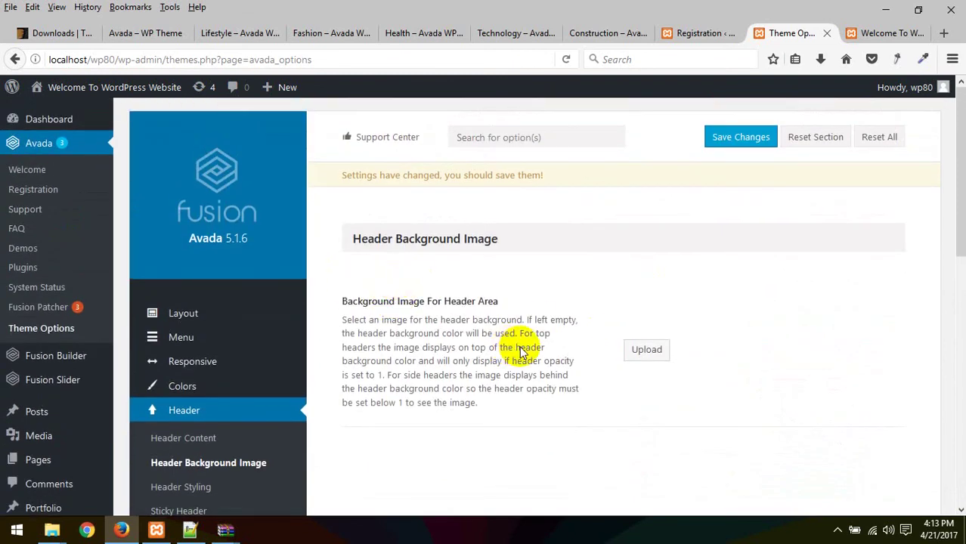
{"action": "scroll", "coordinate": [336, 337], "scroll_direction": "down", "scroll_amount": 3}
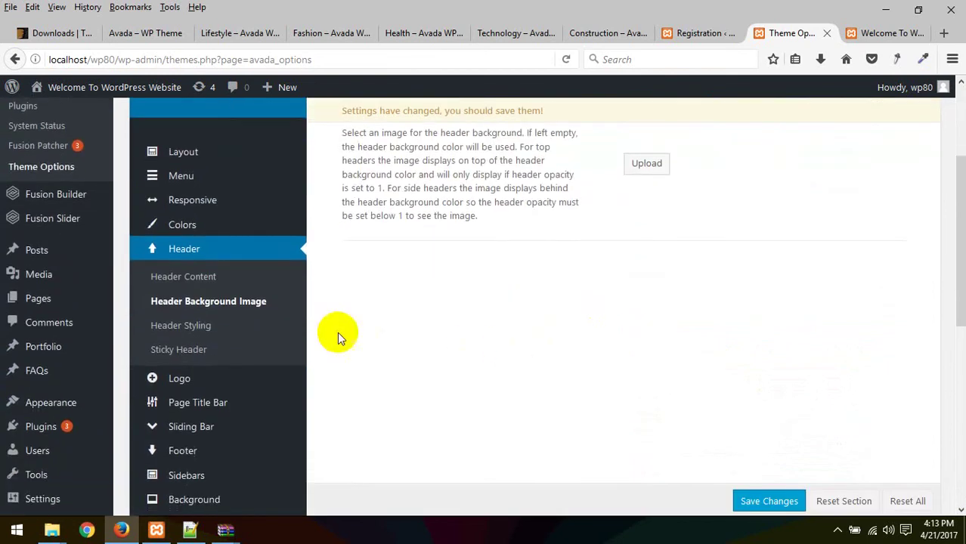
{"action": "left_click", "coordinate": [214, 331]}
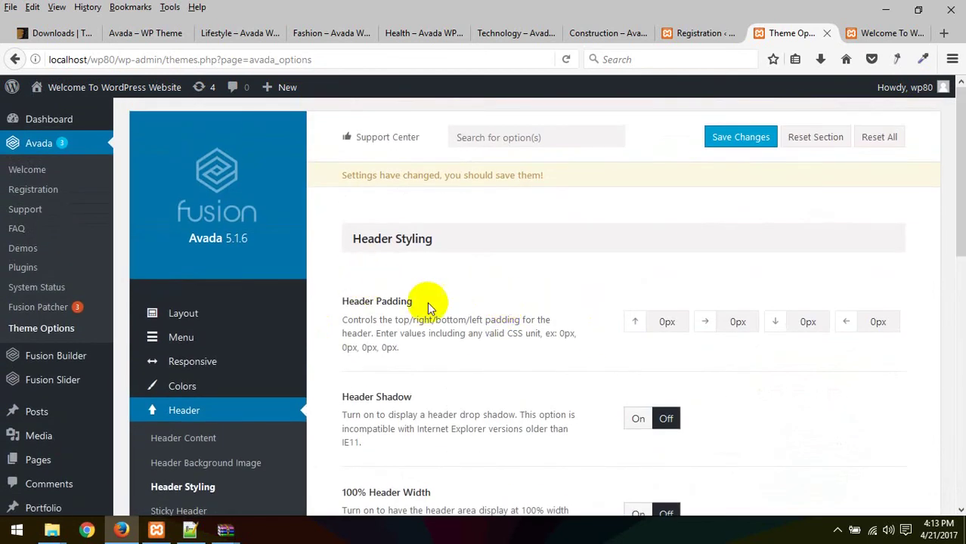
{"action": "left_click_drag", "start_coordinate": [398, 302], "coordinate": [413, 301]}
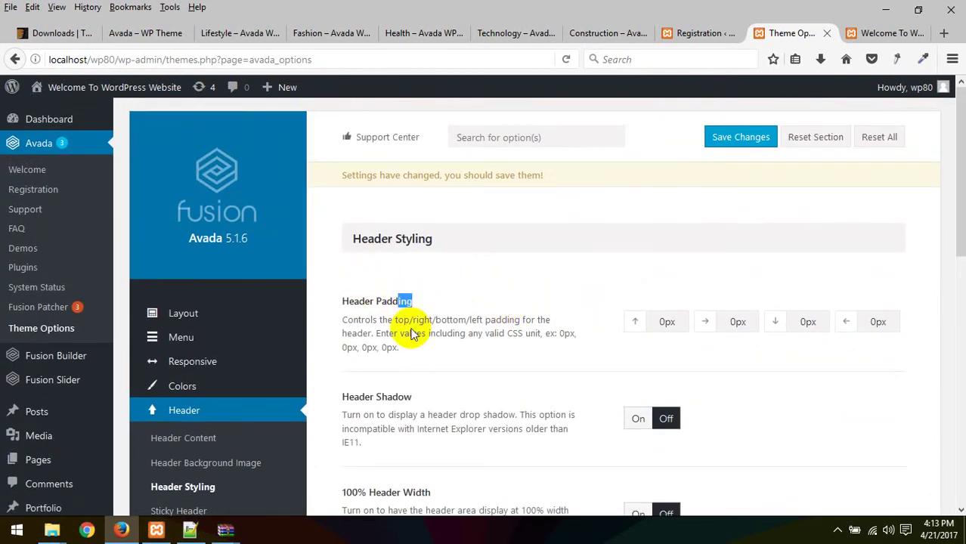
{"action": "double_click", "coordinate": [409, 401]}
{"action": "scroll", "coordinate": [423, 392], "scroll_direction": "down", "scroll_amount": 3}
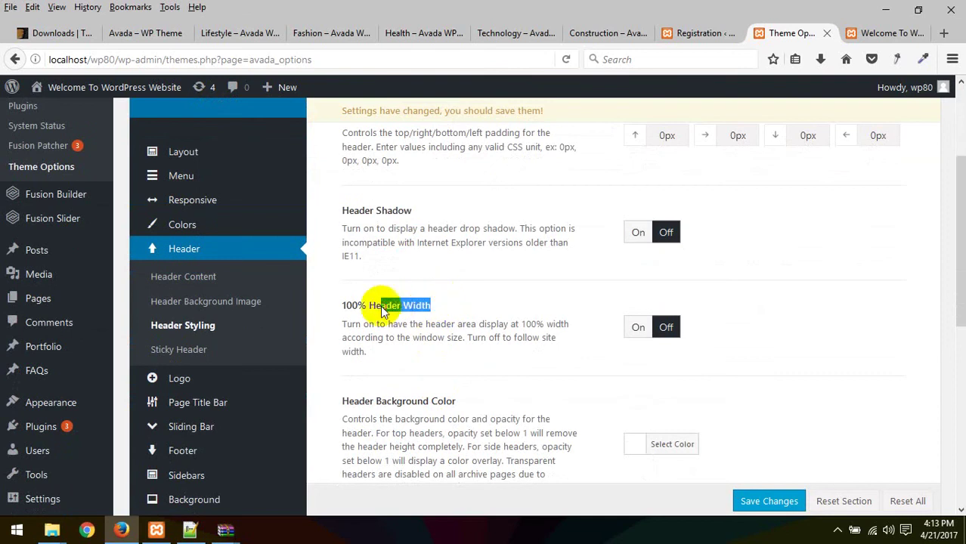
{"action": "left_click_drag", "start_coordinate": [473, 406], "coordinate": [384, 405]}
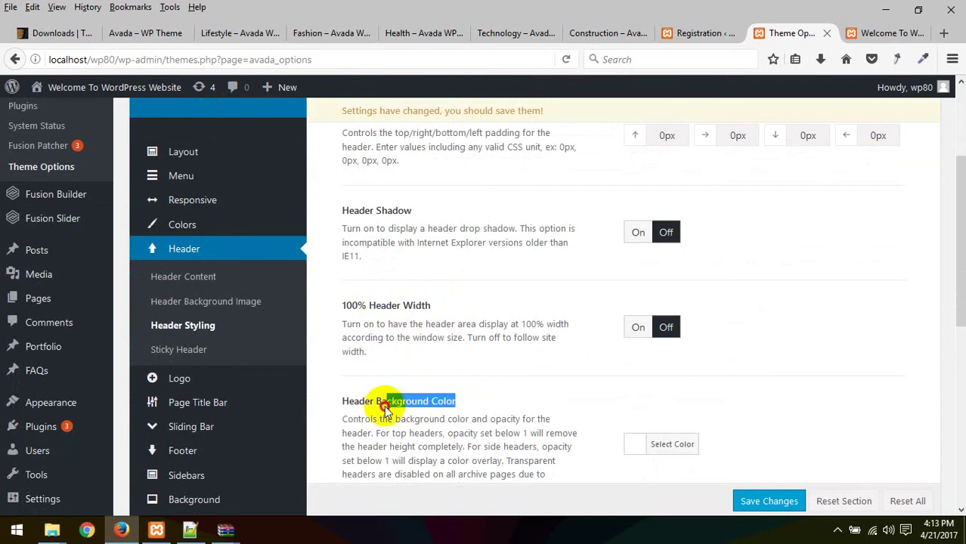
Step: Reload the site's homepage to check the current header, then return to Theme Options
{"action": "left_click", "coordinate": [883, 33]}
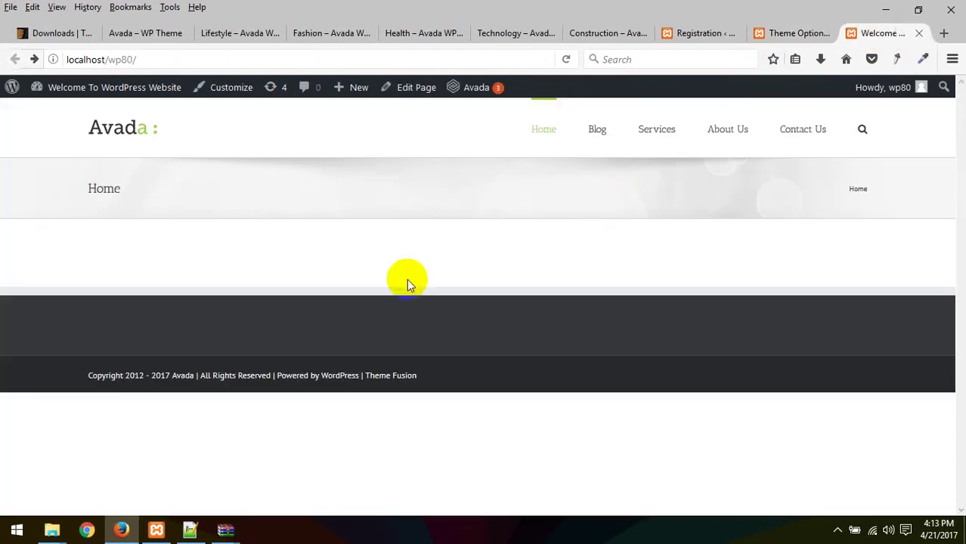
{"action": "right_click", "coordinate": [487, 262]}
{"action": "left_click", "coordinate": [569, 274]}
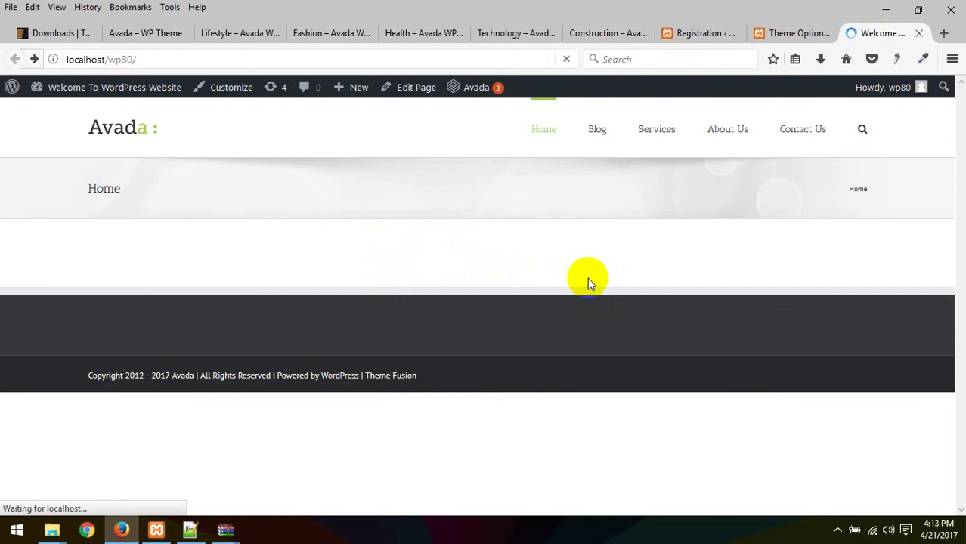
{"action": "left_click", "coordinate": [794, 33]}
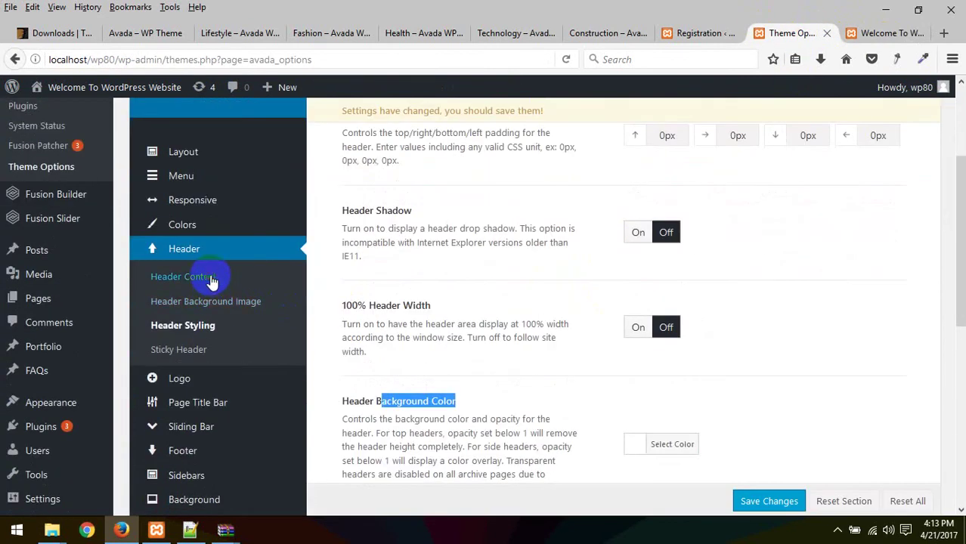
Step: Choose the Header Content layout with the green top bar and save it
{"action": "left_click", "coordinate": [211, 279]}
{"action": "scroll", "coordinate": [799, 404], "scroll_direction": "down", "scroll_amount": 5}
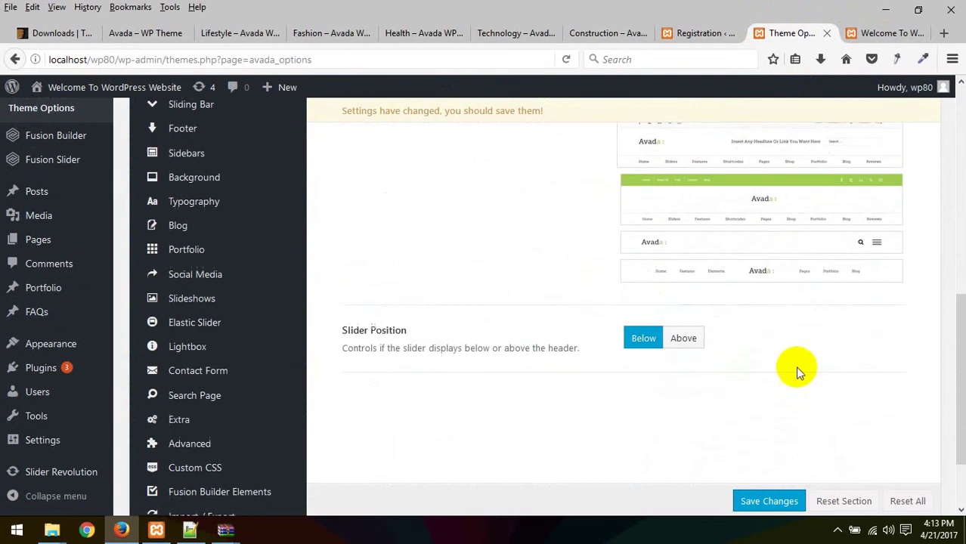
{"action": "left_click", "coordinate": [711, 215]}
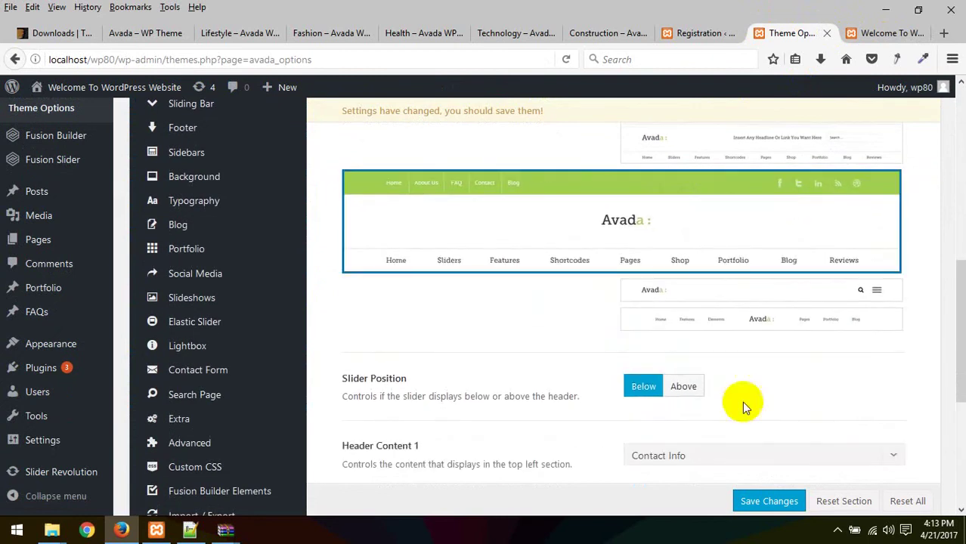
{"action": "left_click", "coordinate": [769, 501]}
Step: Reload the homepage to view the new green top-bar header
{"action": "left_click", "coordinate": [881, 33]}
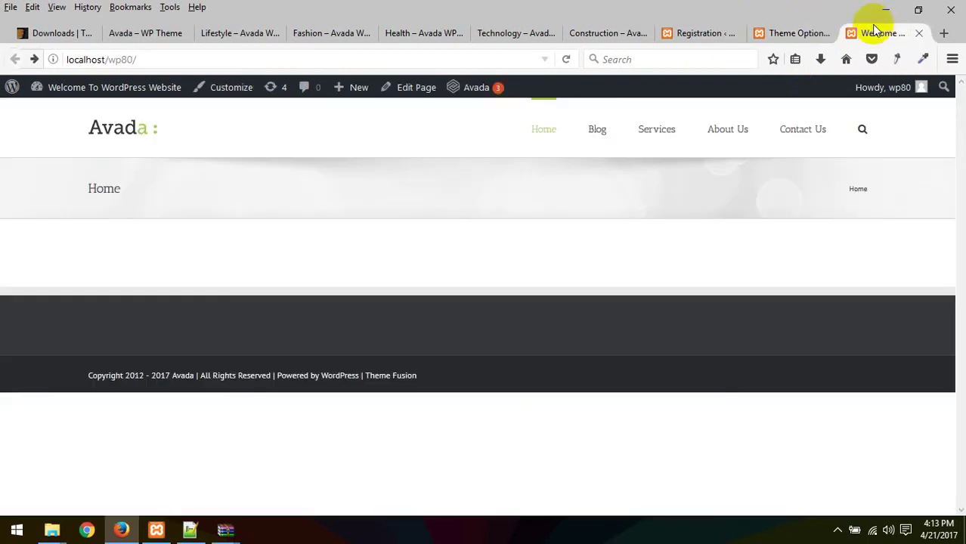
{"action": "right_click", "coordinate": [396, 213]}
{"action": "left_click", "coordinate": [482, 225]}
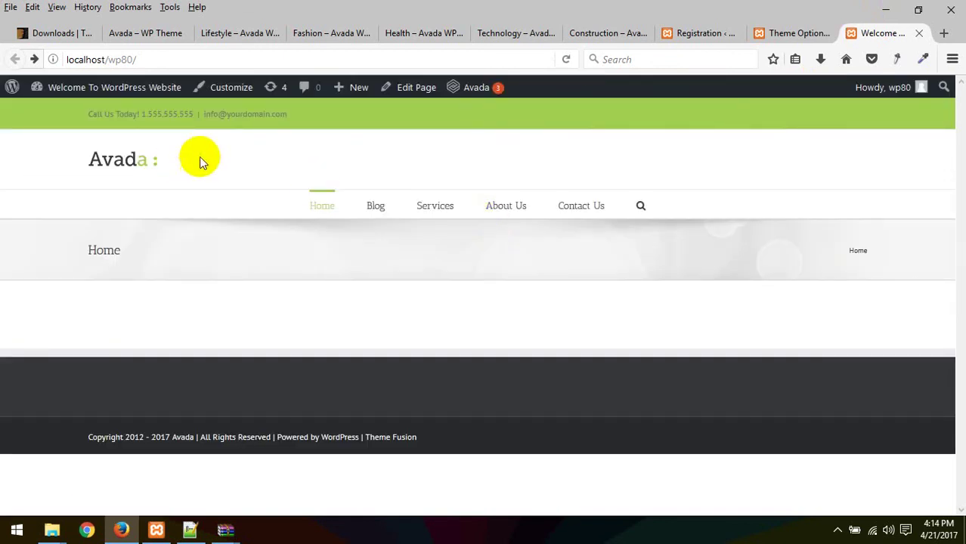
{"action": "left_click", "coordinate": [799, 35]}
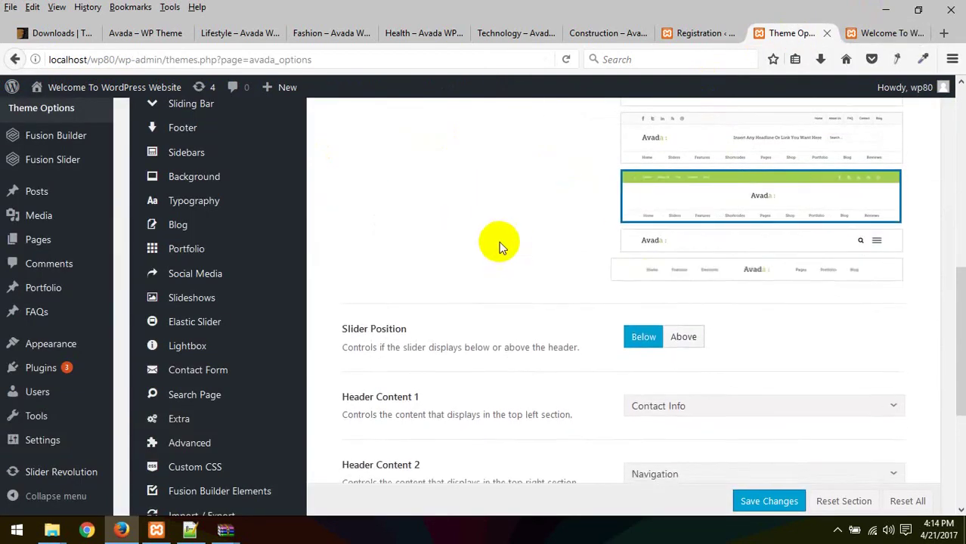
Step: Step through the Responsive, Colors and Header sections of the Theme Options sidebar
{"action": "scroll", "coordinate": [499, 242], "scroll_direction": "up", "scroll_amount": 5}
{"action": "mouse_move", "coordinate": [198, 179]}
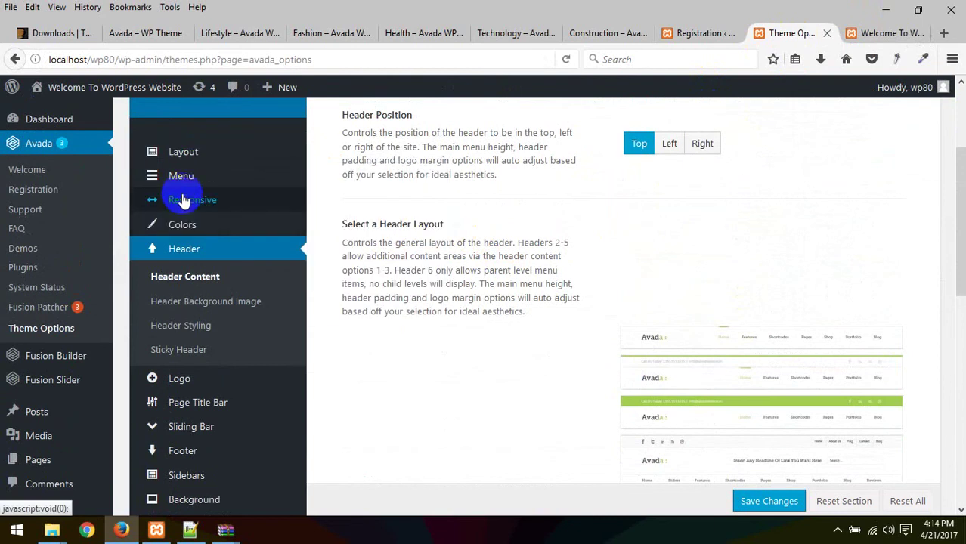
{"action": "left_click", "coordinate": [182, 201]}
{"action": "left_click", "coordinate": [185, 226]}
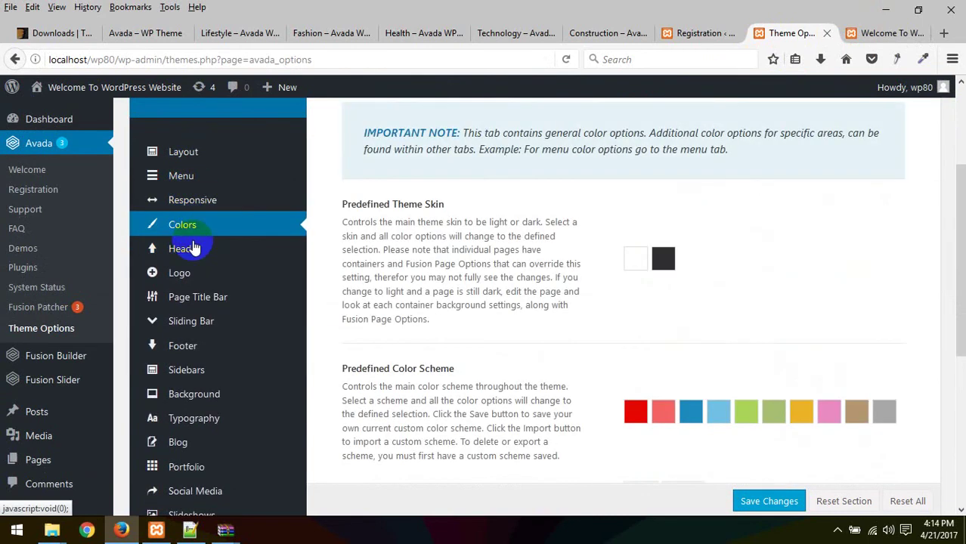
{"action": "left_click", "coordinate": [193, 248]}
{"action": "scroll", "coordinate": [529, 226], "scroll_direction": "up", "scroll_amount": 2}
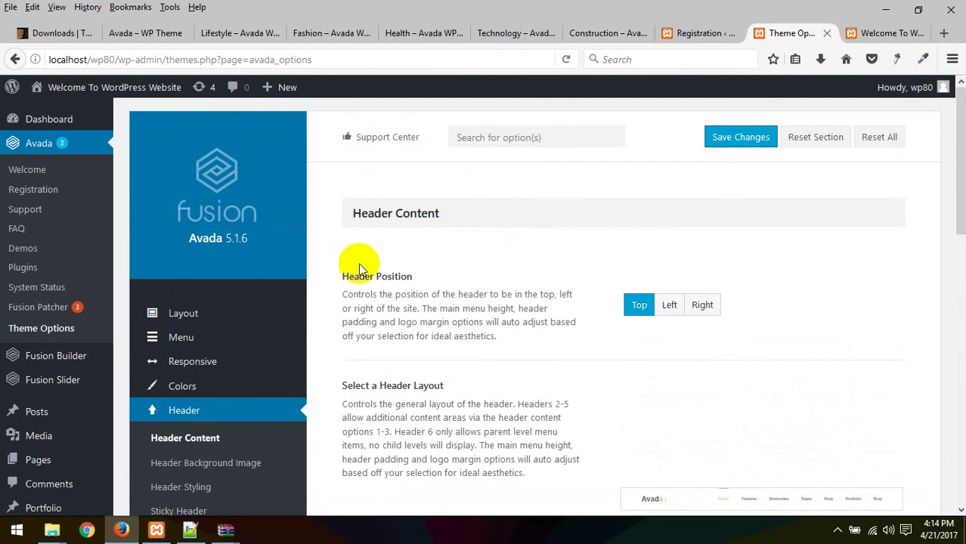
{"action": "scroll", "coordinate": [358, 263], "scroll_direction": "down", "scroll_amount": 8}
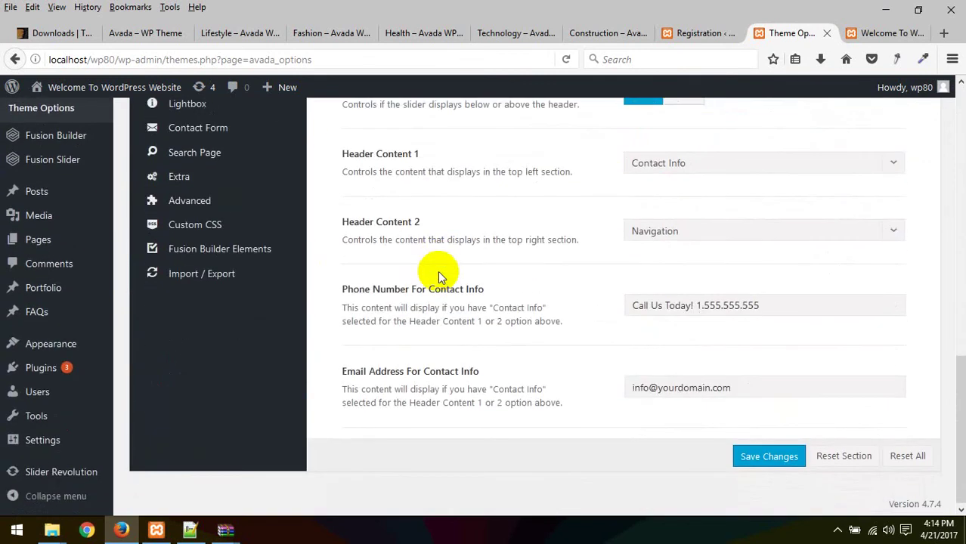
{"action": "scroll", "coordinate": [437, 271], "scroll_direction": "up", "scroll_amount": 8}
Step: Move from Header Background Image and Header Content on to the Logo settings
{"action": "left_click", "coordinate": [209, 178]}
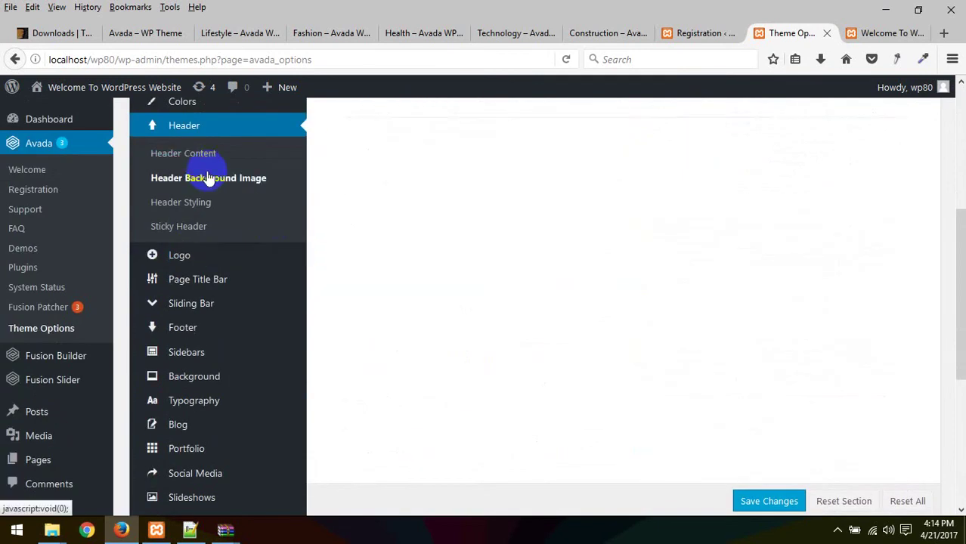
{"action": "left_click", "coordinate": [198, 155]}
{"action": "scroll", "coordinate": [673, 268], "scroll_direction": "up", "scroll_amount": 2}
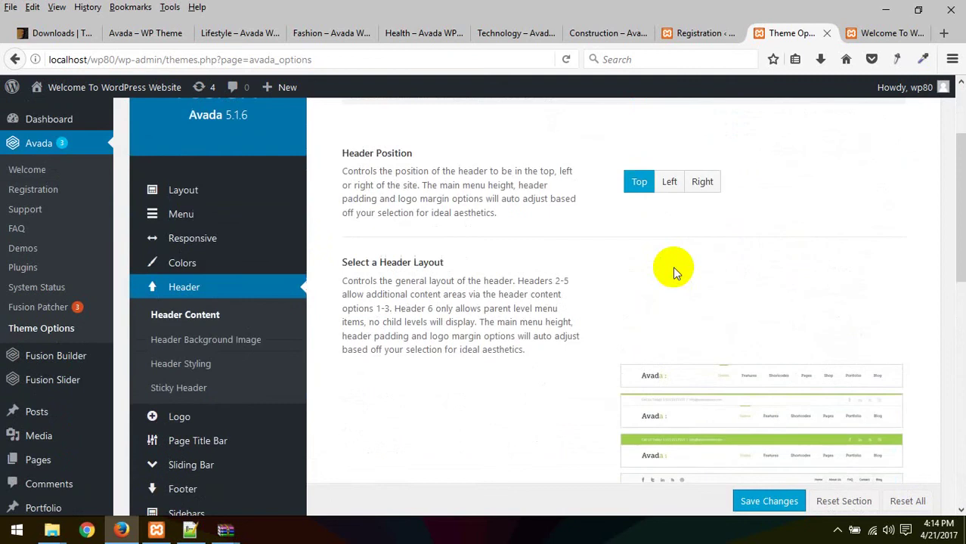
{"action": "scroll", "coordinate": [673, 272], "scroll_direction": "down", "scroll_amount": 4}
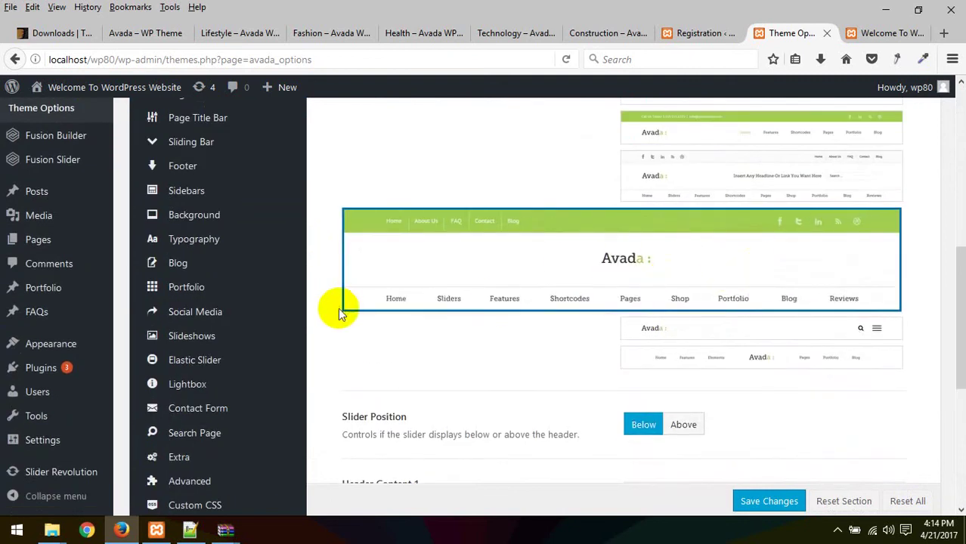
{"action": "scroll", "coordinate": [338, 307], "scroll_direction": "up", "scroll_amount": 2}
{"action": "left_click", "coordinate": [222, 259]}
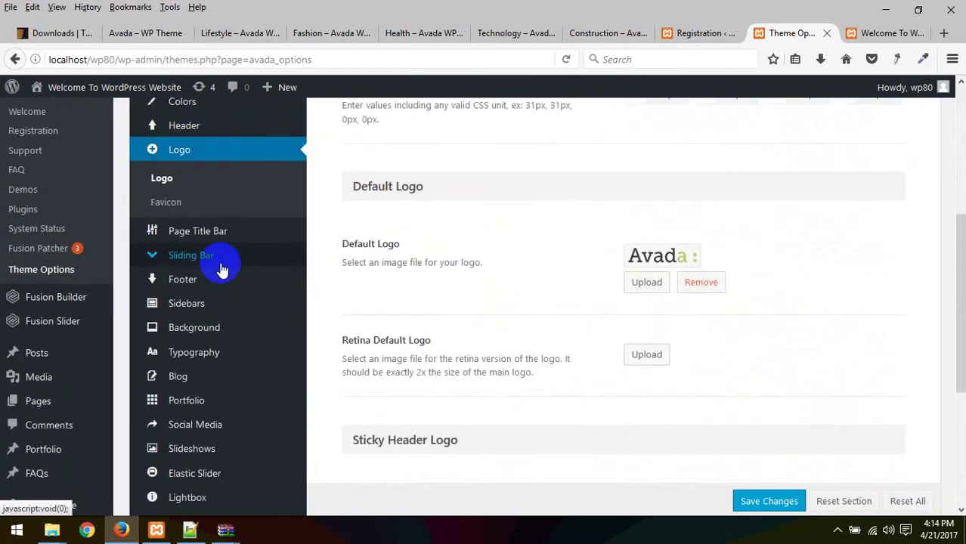
Step: Set Logo Alignment to Center and save the change
{"action": "scroll", "coordinate": [555, 253], "scroll_direction": "up", "scroll_amount": 4}
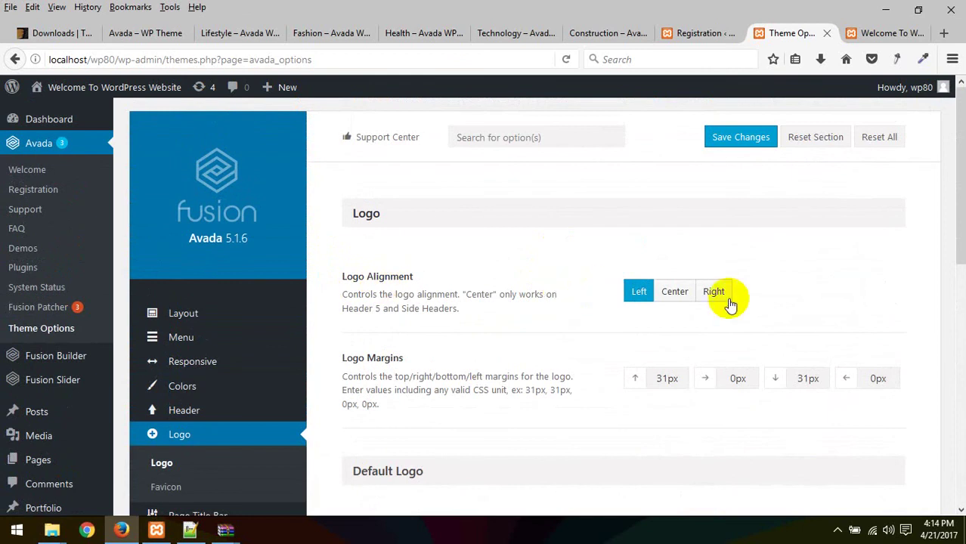
{"action": "left_click", "coordinate": [675, 293]}
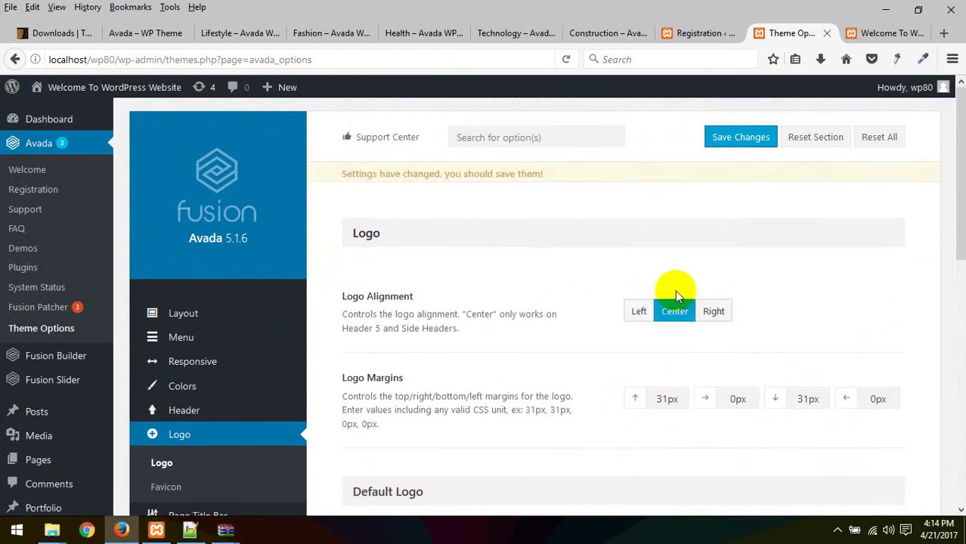
{"action": "left_click", "coordinate": [727, 138]}
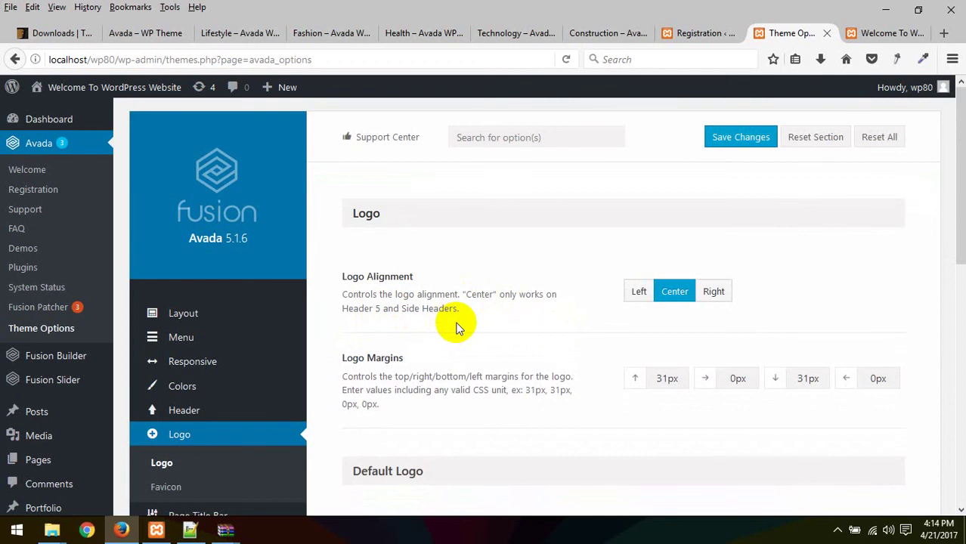
{"action": "scroll", "coordinate": [456, 327], "scroll_direction": "down", "scroll_amount": 3}
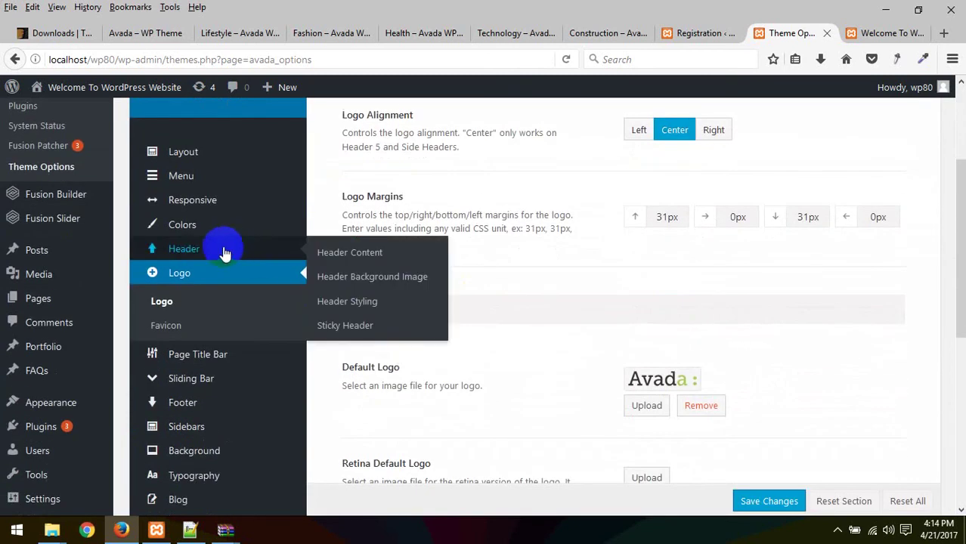
Step: Browse the Header Layout thumbnails, then switch to the site's home page tab
{"action": "left_click", "coordinate": [209, 252]}
{"action": "scroll", "coordinate": [398, 300], "scroll_direction": "down", "scroll_amount": 3}
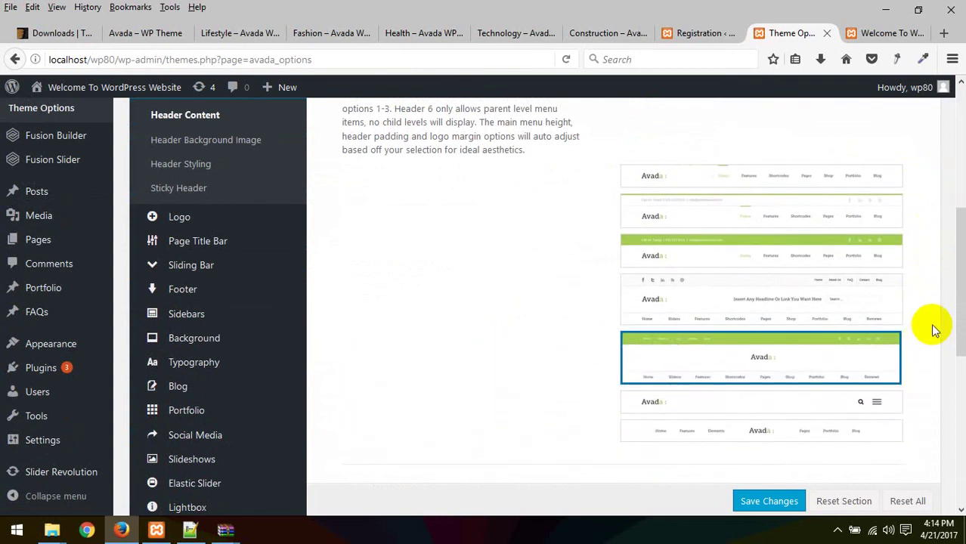
{"action": "scroll", "coordinate": [934, 330], "scroll_direction": "down", "scroll_amount": 2}
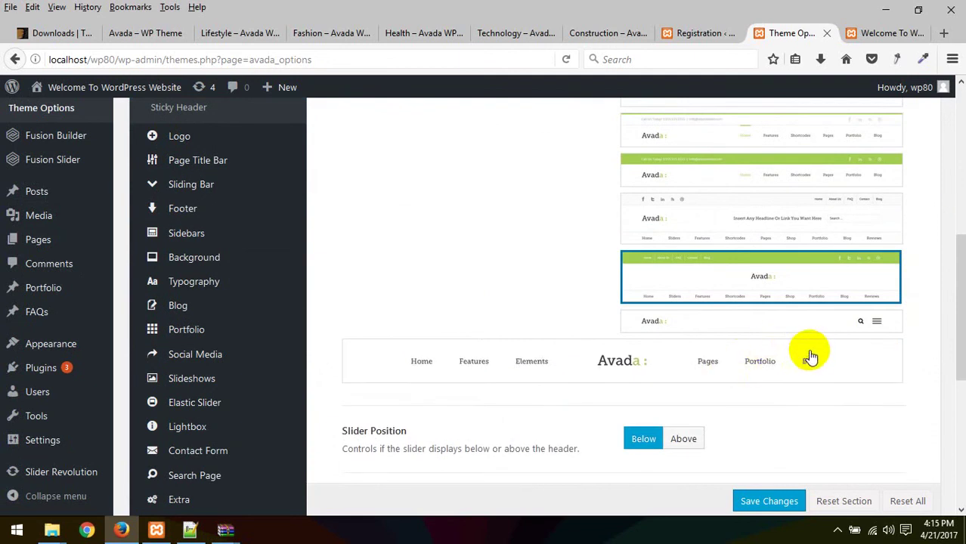
{"action": "scroll", "coordinate": [759, 189], "scroll_direction": "up", "scroll_amount": 5}
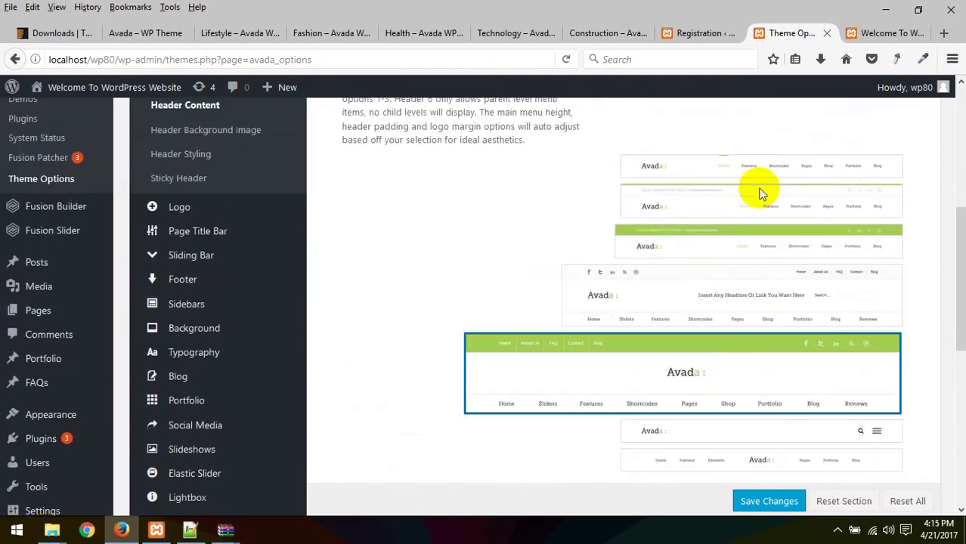
{"action": "left_click", "coordinate": [881, 33]}
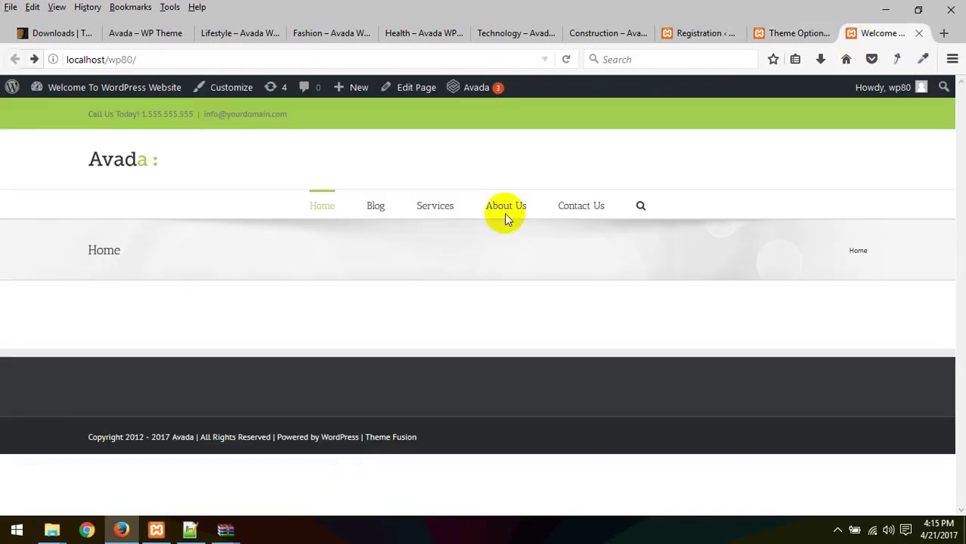
Step: Reload the home page to see the Avada logo centred above the menu
{"action": "right_click", "coordinate": [589, 163]}
{"action": "left_click", "coordinate": [671, 179]}
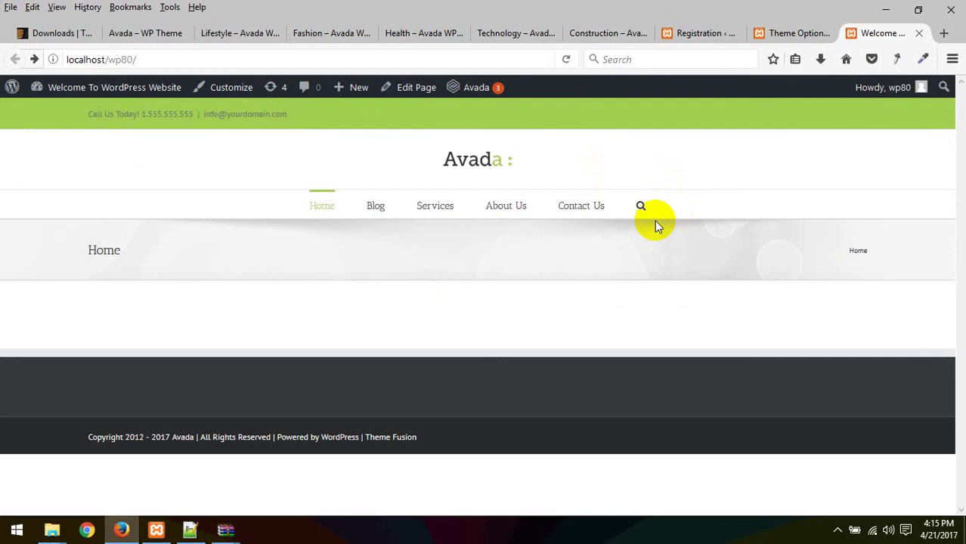
Step: Keep Header Content 1 set to Contact Info, comparing against the home page tab
{"action": "left_click", "coordinate": [790, 33]}
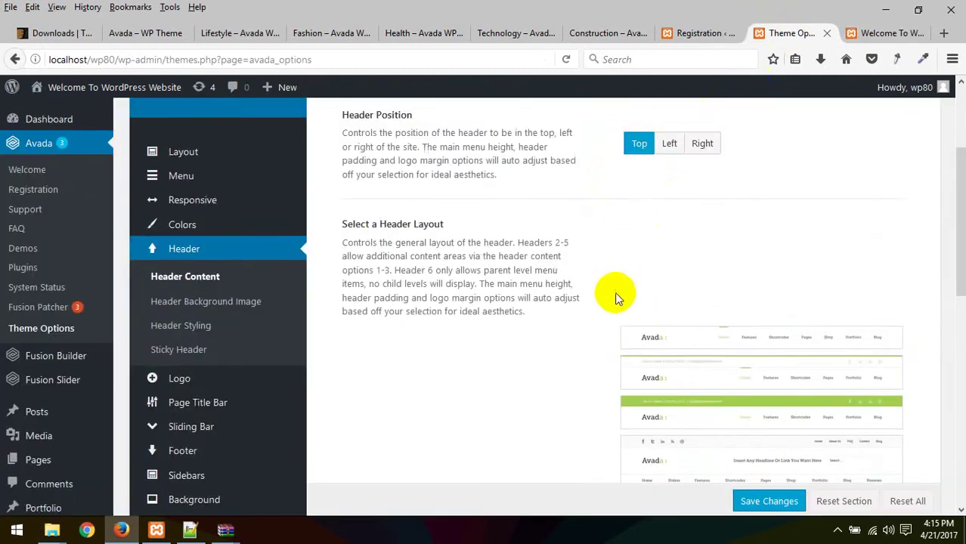
{"action": "scroll", "coordinate": [614, 292], "scroll_direction": "down", "scroll_amount": 10}
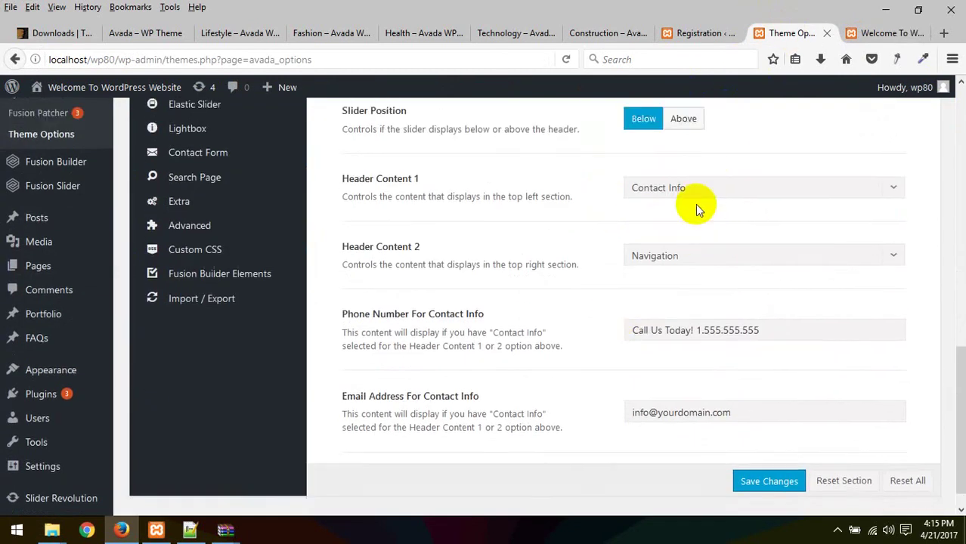
{"action": "scroll", "coordinate": [695, 204], "scroll_direction": "up", "scroll_amount": 1}
{"action": "left_click", "coordinate": [717, 248]}
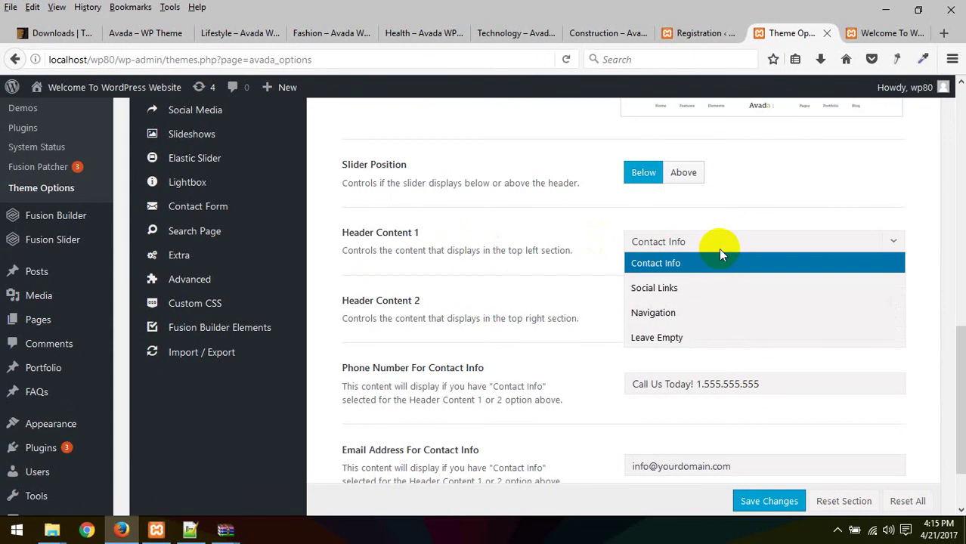
{"action": "left_click", "coordinate": [353, 236]}
{"action": "left_click", "coordinate": [881, 33]}
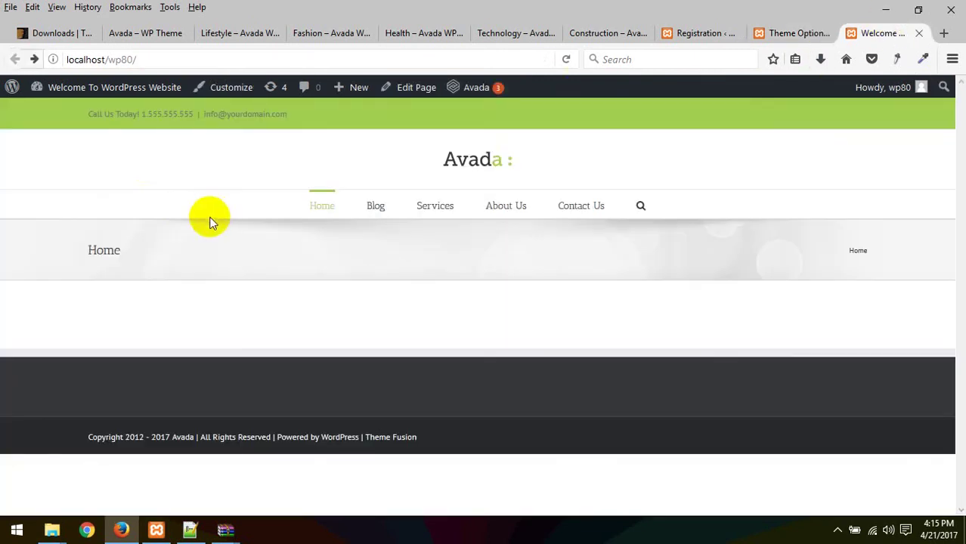
{"action": "left_click", "coordinate": [786, 32]}
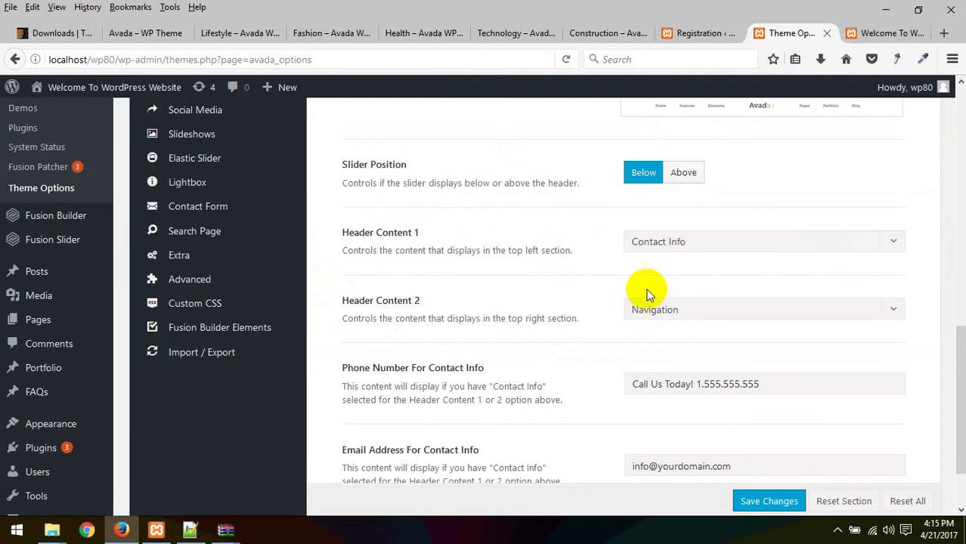
{"action": "left_click", "coordinate": [686, 240]}
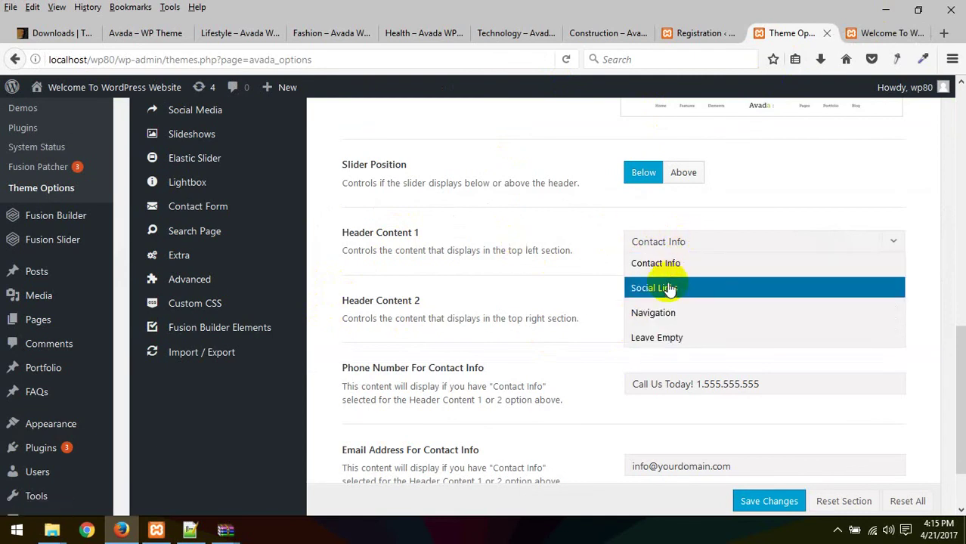
{"action": "left_click", "coordinate": [651, 240]}
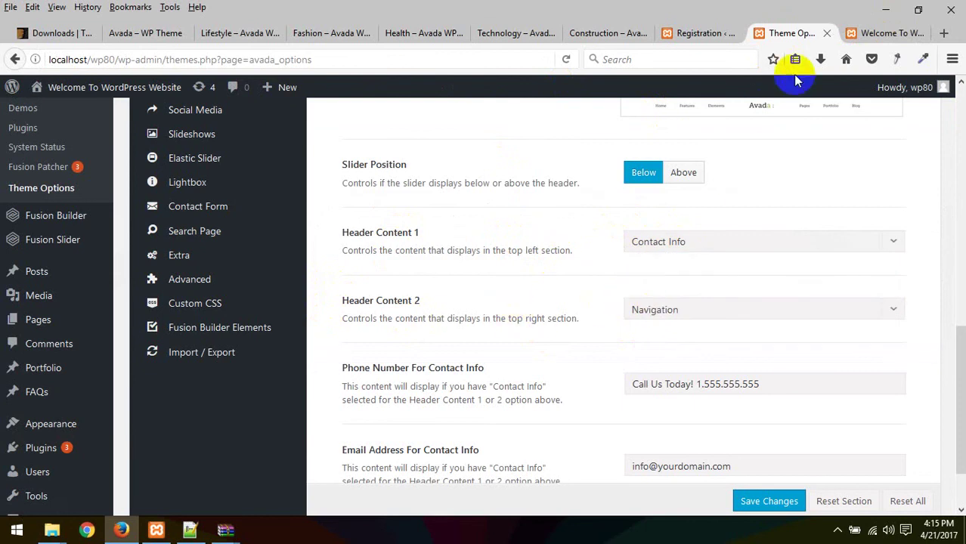
{"action": "left_click", "coordinate": [852, 34]}
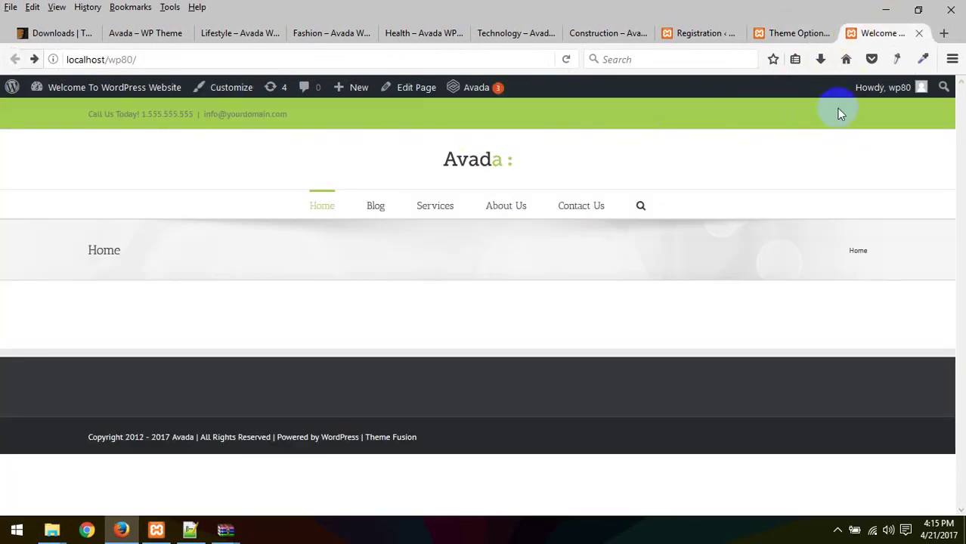
{"action": "left_click", "coordinate": [789, 32]}
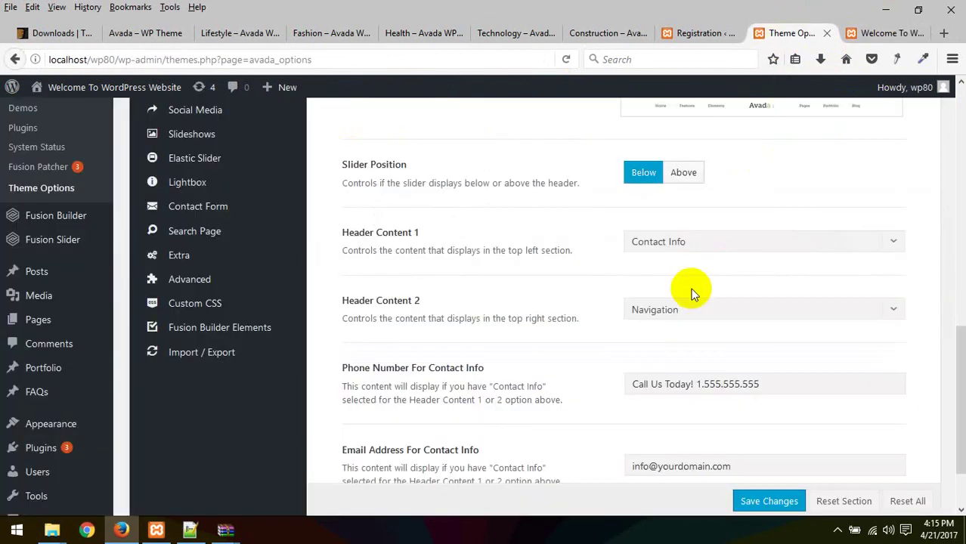
Step: Set Header Content 2 to Social Links, save, and reload the home page
{"action": "left_click", "coordinate": [733, 308]}
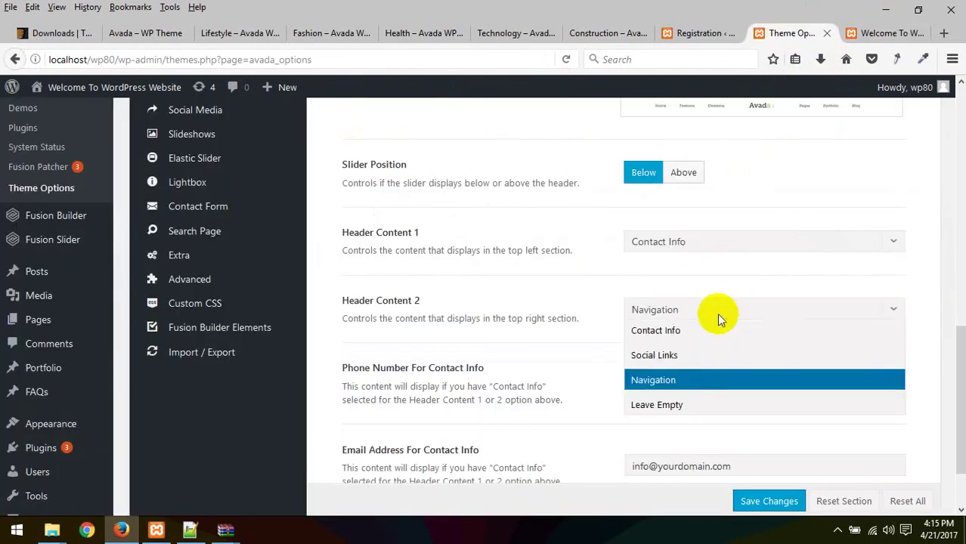
{"action": "left_click", "coordinate": [690, 358]}
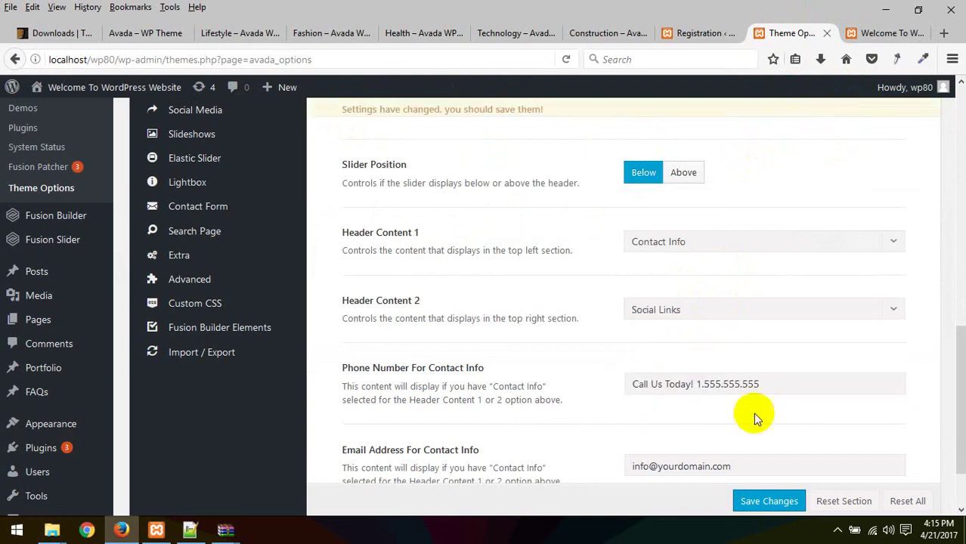
{"action": "left_click", "coordinate": [767, 502]}
{"action": "left_click", "coordinate": [866, 32]}
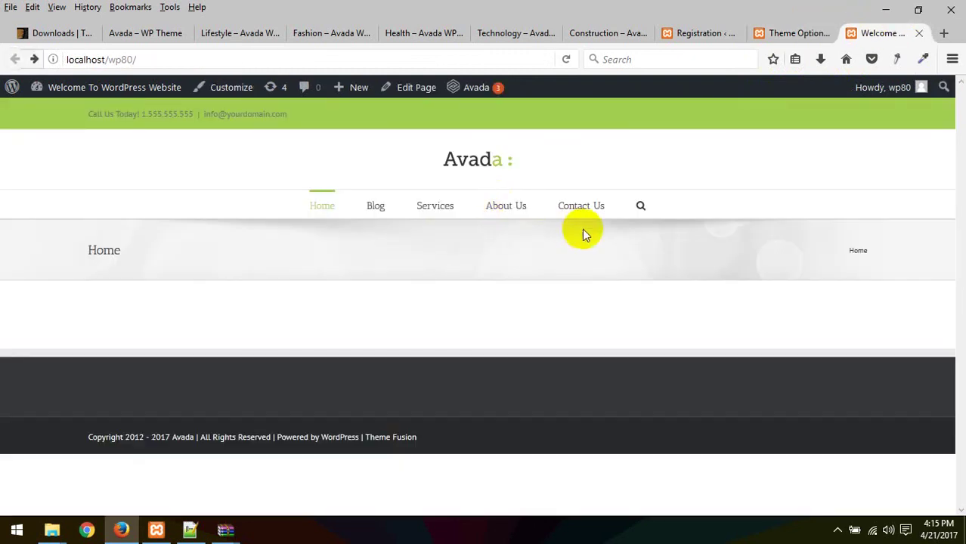
{"action": "left_click", "coordinate": [780, 175]}
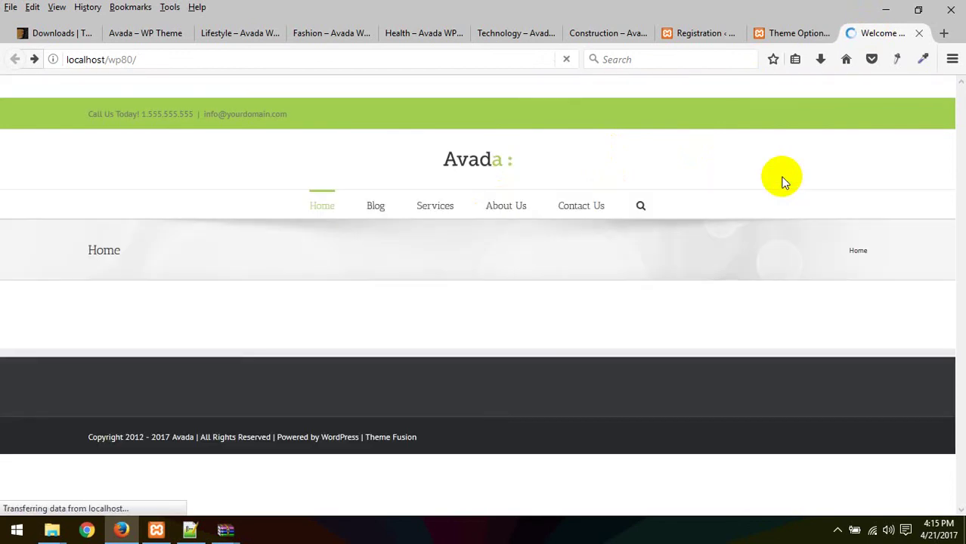
{"action": "left_click", "coordinate": [788, 39]}
Step: Replace the Call Us phone number and the placeholder e-mail with the new contact details
{"action": "scroll", "coordinate": [639, 306], "scroll_direction": "down", "scroll_amount": 1}
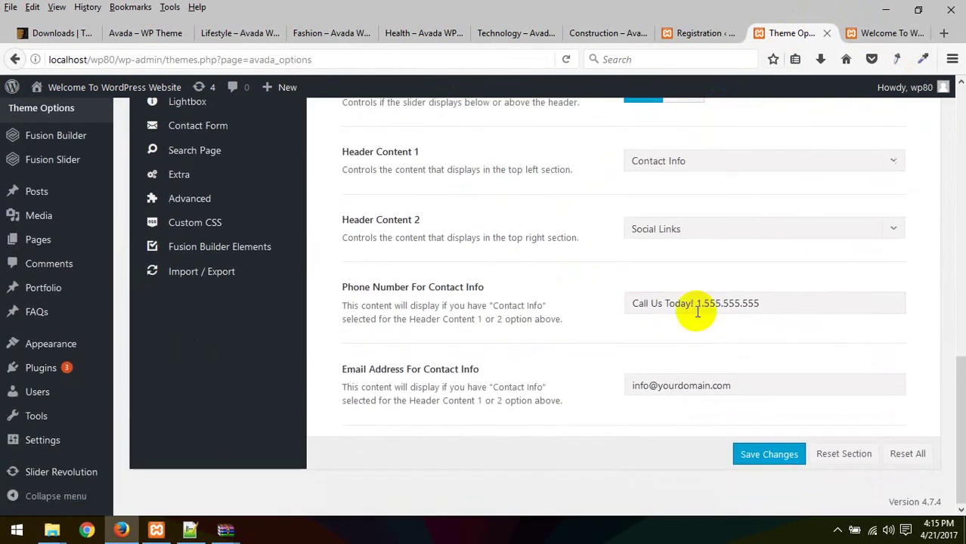
{"action": "left_click", "coordinate": [790, 298]}
{"action": "triple_click", "coordinate": [797, 299]}
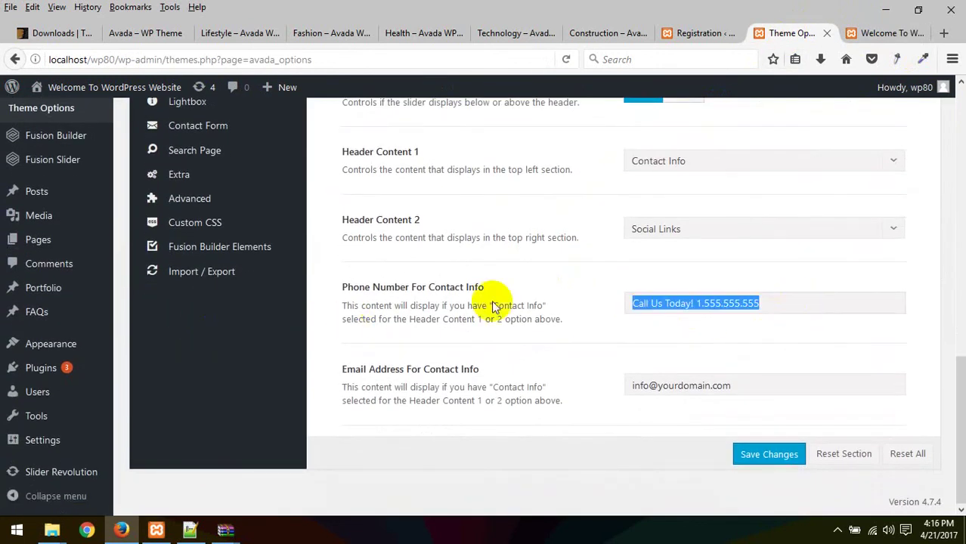
{"action": "left_click", "coordinate": [628, 299]}
{"action": "triple_click", "coordinate": [664, 303]}
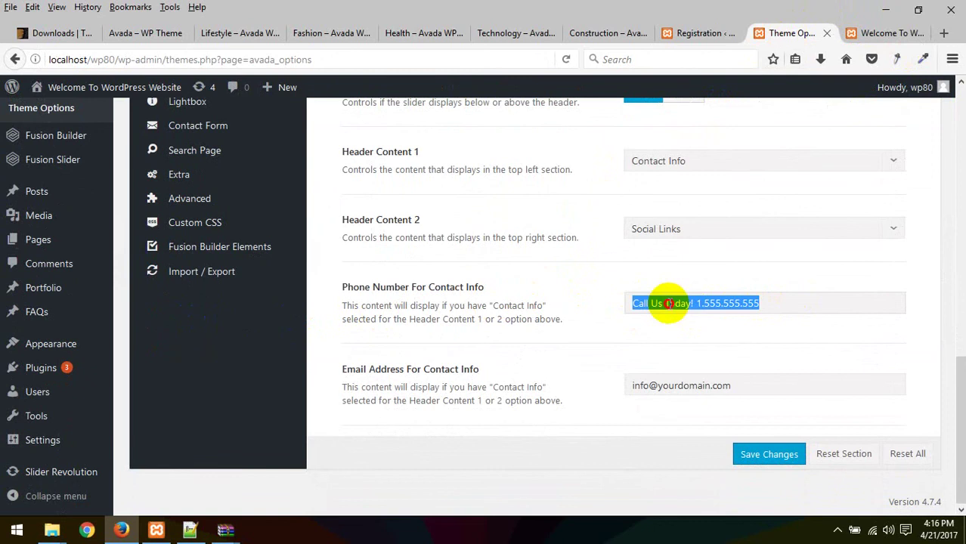
{"action": "left_click", "coordinate": [744, 303]}
{"action": "left_click_drag", "start_coordinate": [762, 302], "coordinate": [669, 308]}
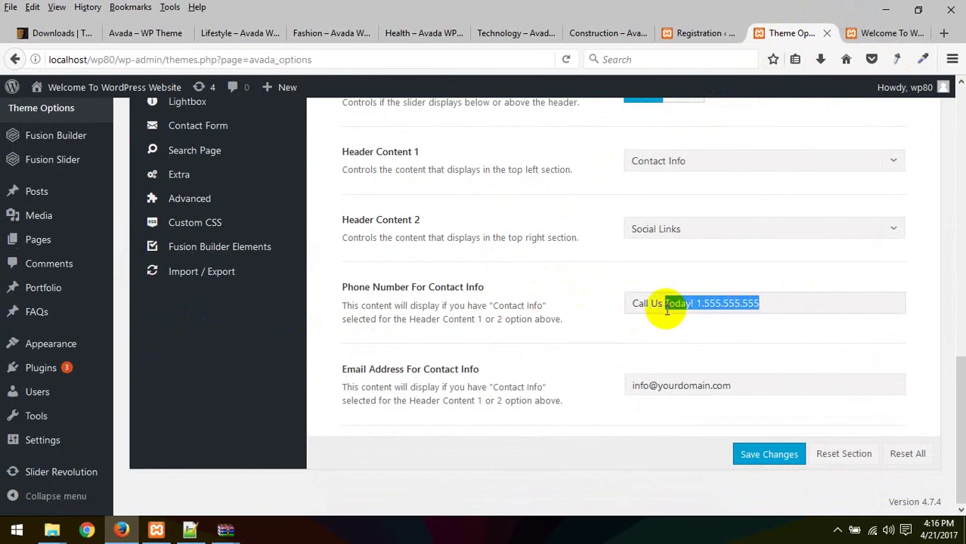
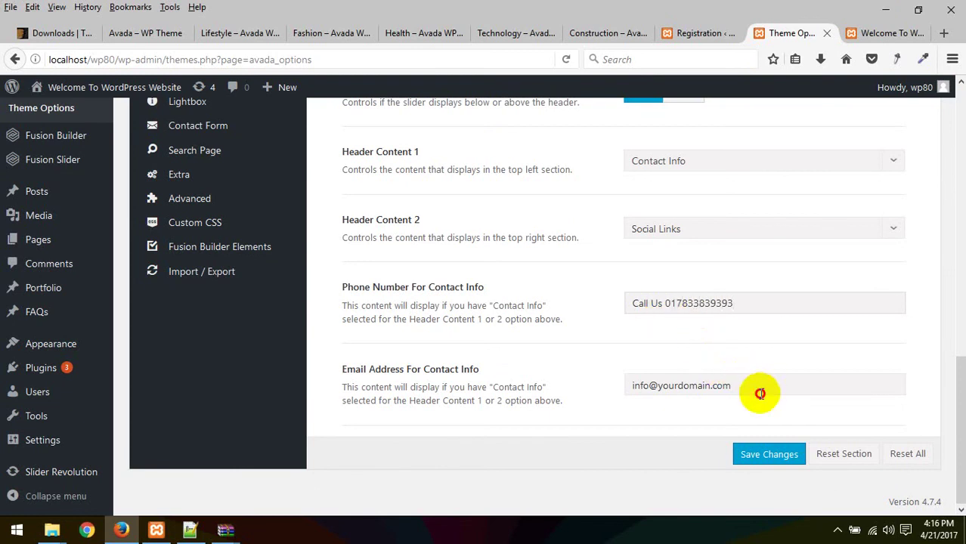
{"action": "left_click_drag", "start_coordinate": [759, 391], "coordinate": [389, 395]}
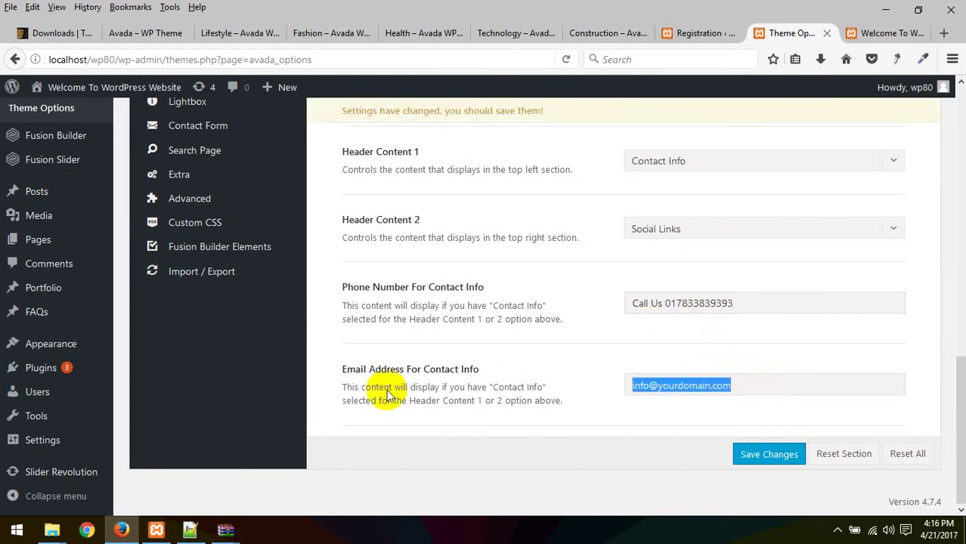
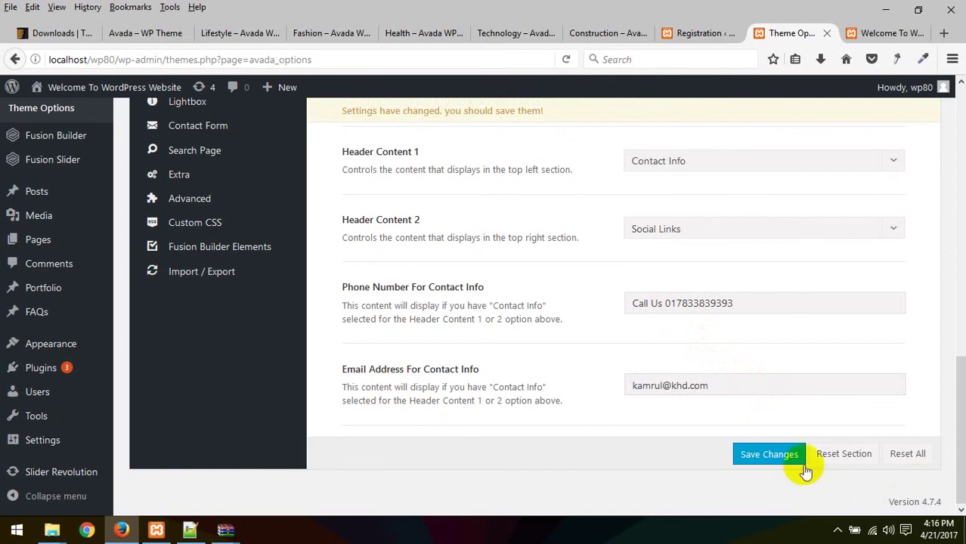
Step: Save the contact info and reload the home page to show it in the top bar
{"action": "left_click", "coordinate": [771, 456]}
{"action": "left_click", "coordinate": [877, 33]}
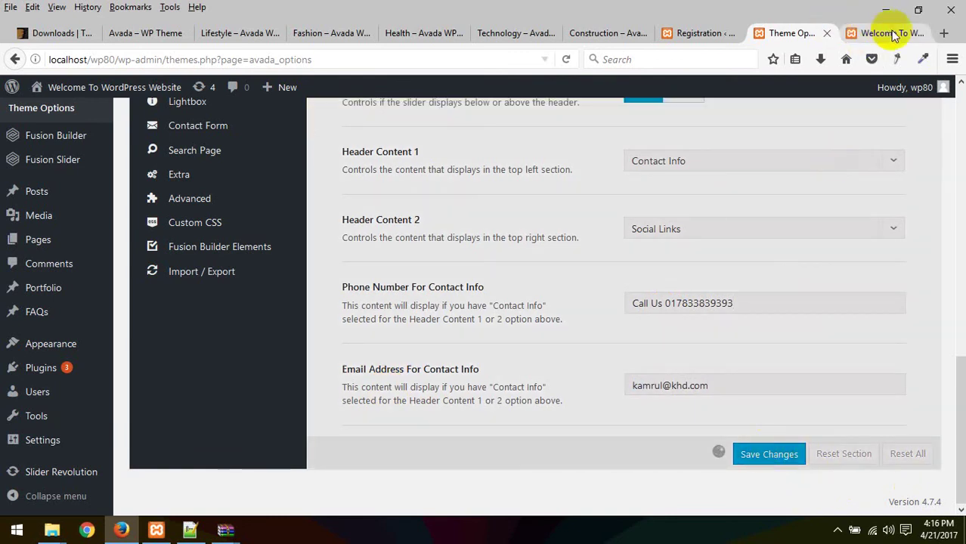
{"action": "right_click", "coordinate": [573, 152]}
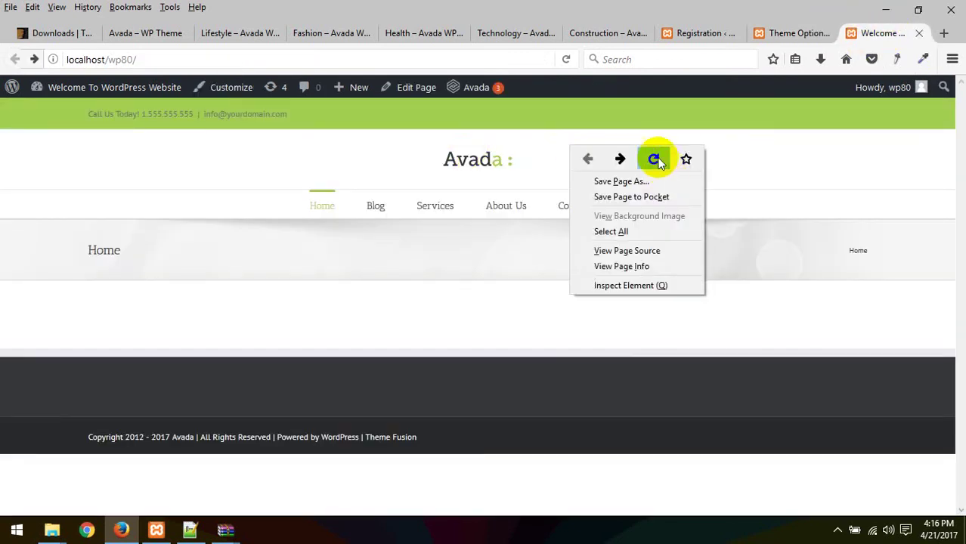
{"action": "left_click", "coordinate": [655, 159]}
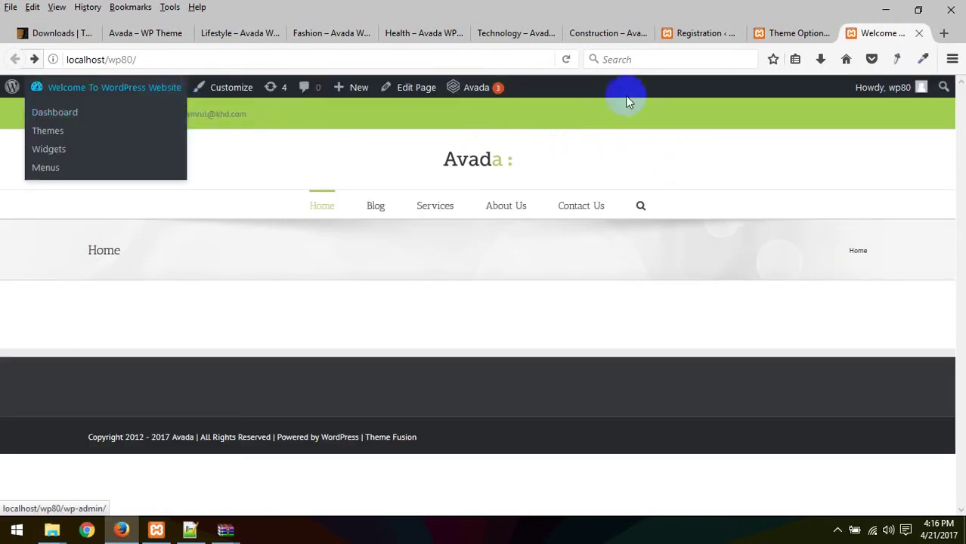
{"action": "left_click", "coordinate": [786, 33]}
Step: Open Header Styling and scroll to the header background and border colour settings
{"action": "scroll", "coordinate": [556, 252], "scroll_direction": "up", "scroll_amount": 3}
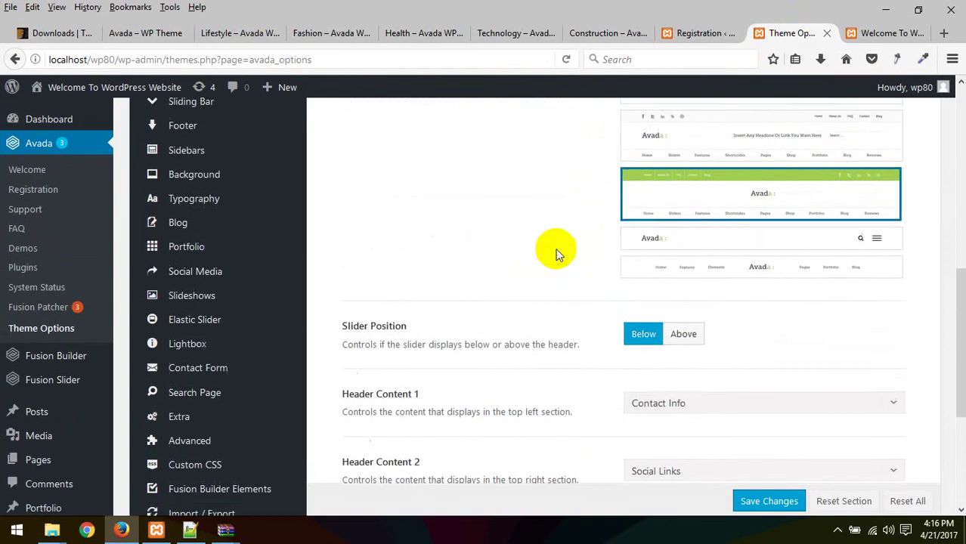
{"action": "scroll", "coordinate": [556, 253], "scroll_direction": "up", "scroll_amount": 5}
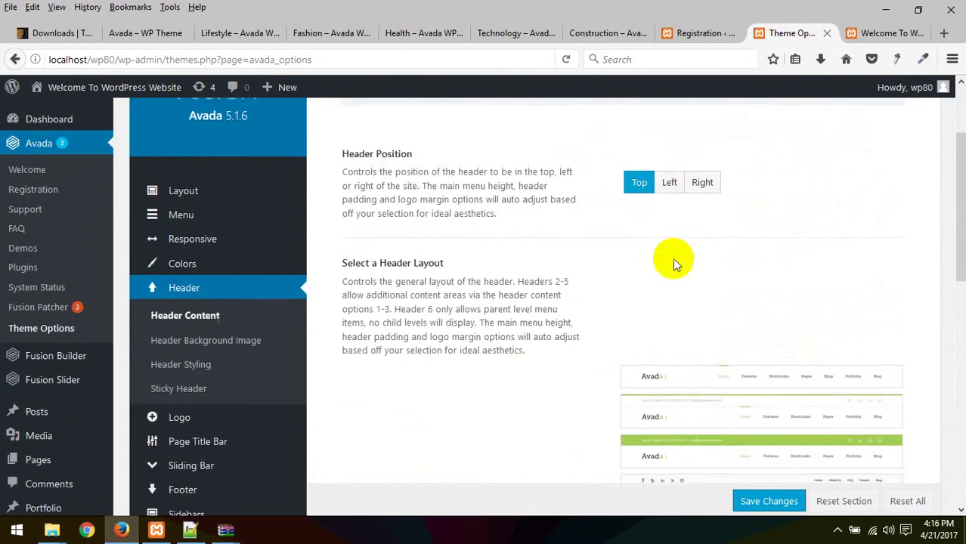
{"action": "scroll", "coordinate": [673, 258], "scroll_direction": "up", "scroll_amount": 1}
{"action": "left_click", "coordinate": [198, 361]}
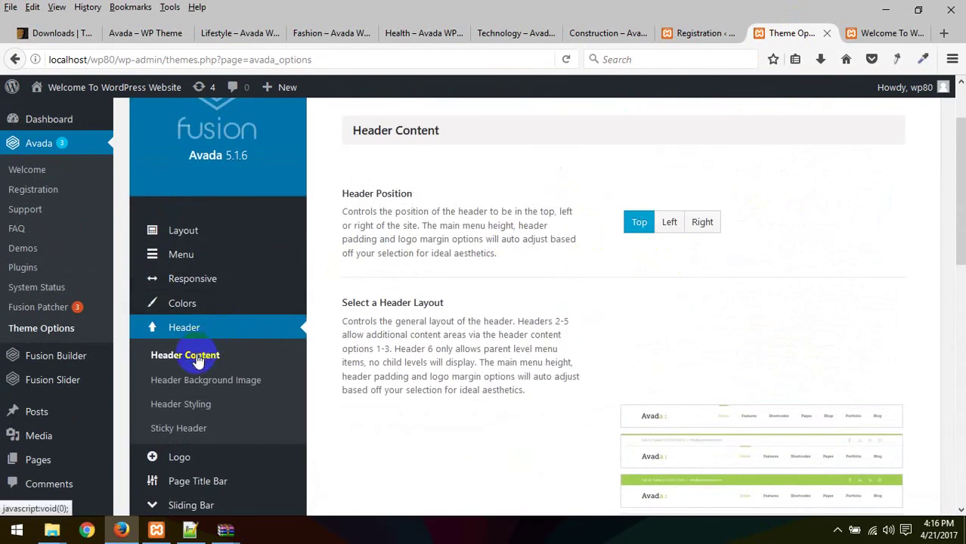
{"action": "left_click", "coordinate": [222, 383]}
{"action": "left_click", "coordinate": [194, 402]}
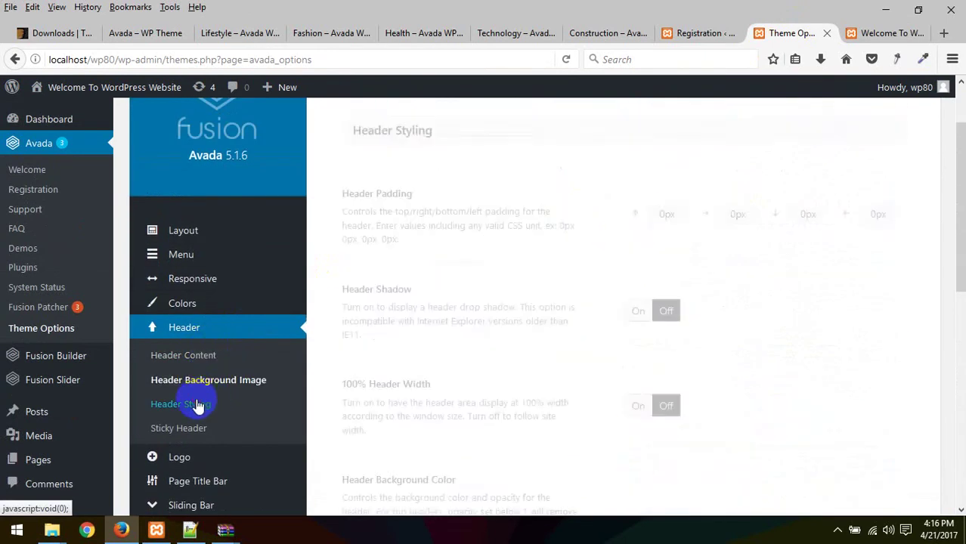
{"action": "scroll", "coordinate": [482, 299], "scroll_direction": "down", "scroll_amount": 2}
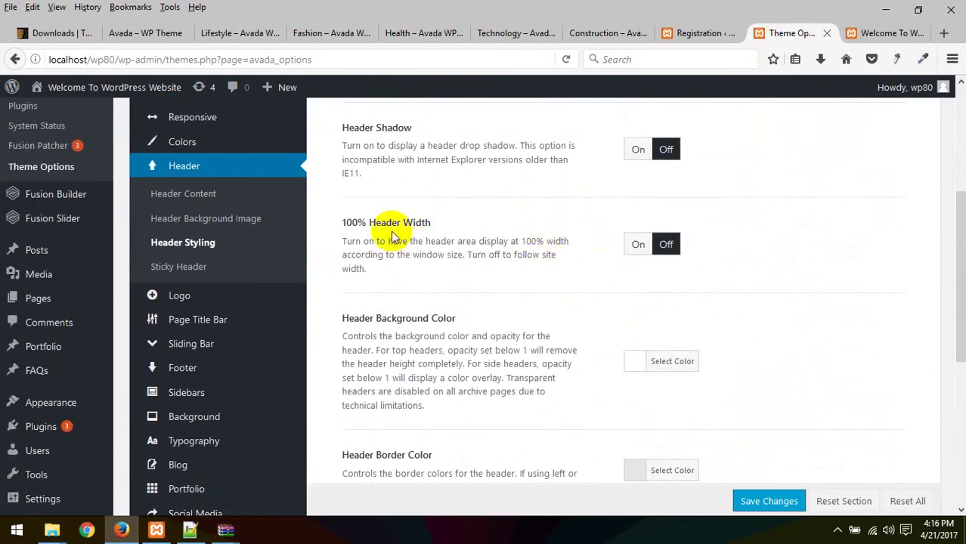
{"action": "scroll", "coordinate": [424, 238], "scroll_direction": "down", "scroll_amount": 2}
{"action": "left_click_drag", "start_coordinate": [341, 157], "coordinate": [448, 157]}
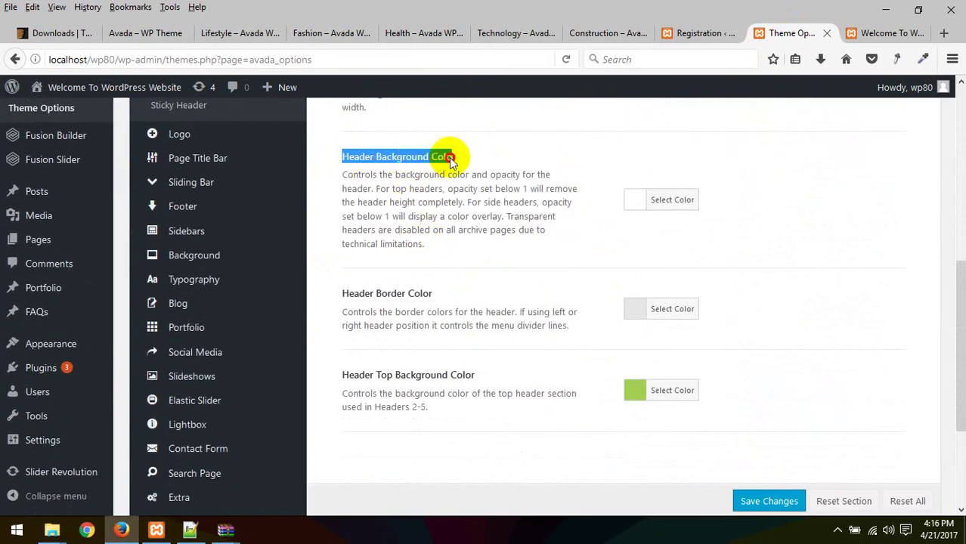
{"action": "left_click", "coordinate": [556, 172]}
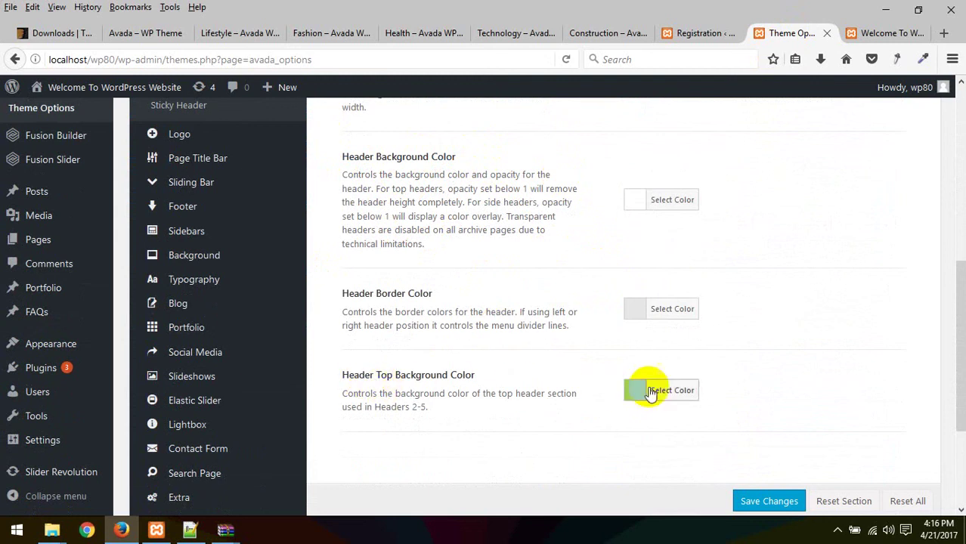
{"action": "left_click_drag", "start_coordinate": [340, 295], "coordinate": [415, 293]}
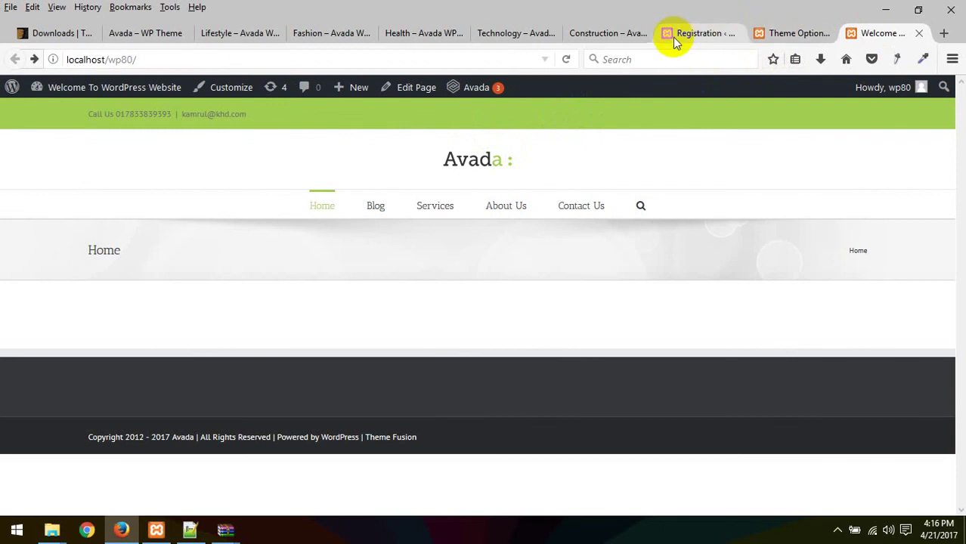
Step: Copy the Health demo's Make Appointment teal #00A8BF with ColorZilla's Color Picker
{"action": "left_click", "coordinate": [358, 37]}
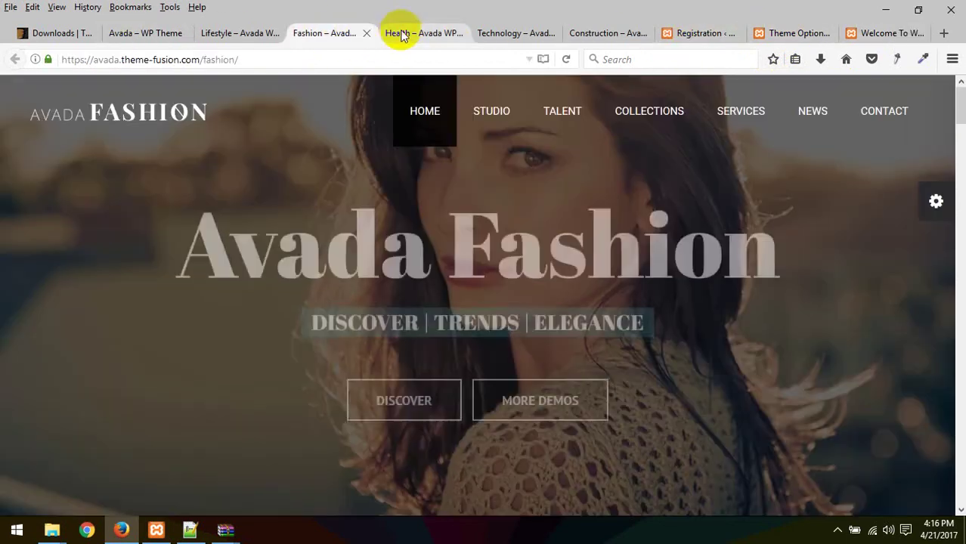
{"action": "left_click", "coordinate": [401, 33]}
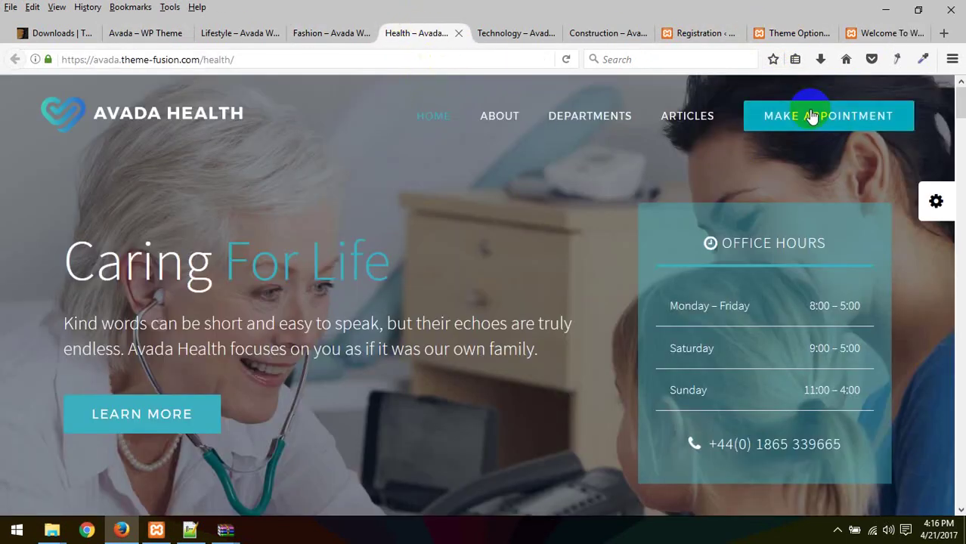
{"action": "left_click", "coordinate": [923, 59]}
{"action": "left_click", "coordinate": [864, 82]}
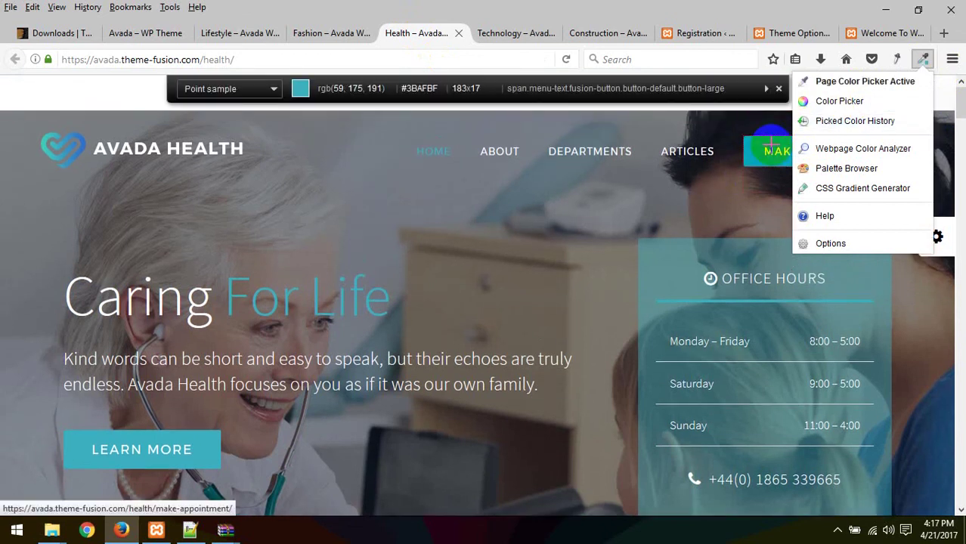
{"action": "left_click", "coordinate": [772, 145]}
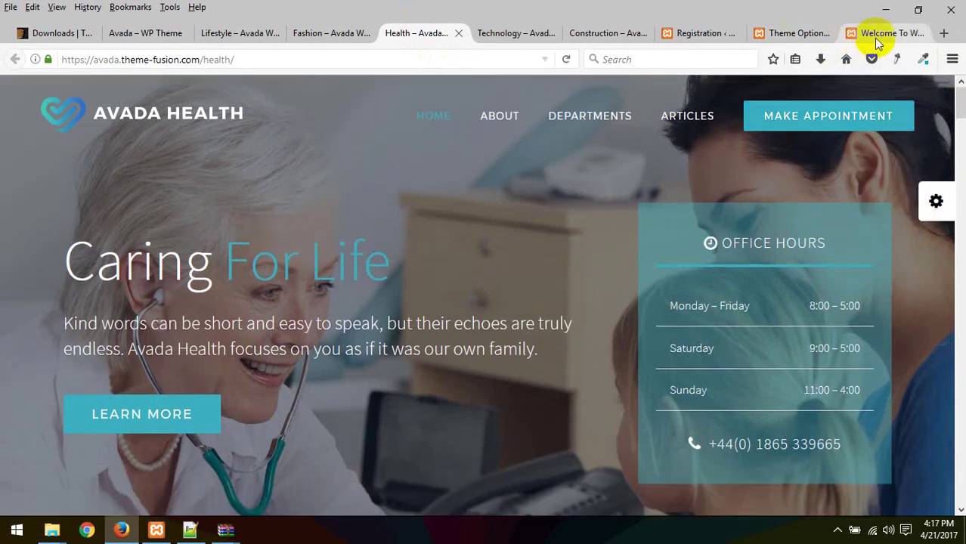
Step: Replace Header Top Background Color #a0ce4e with the pasted #00a8bf
{"action": "left_click", "coordinate": [877, 33]}
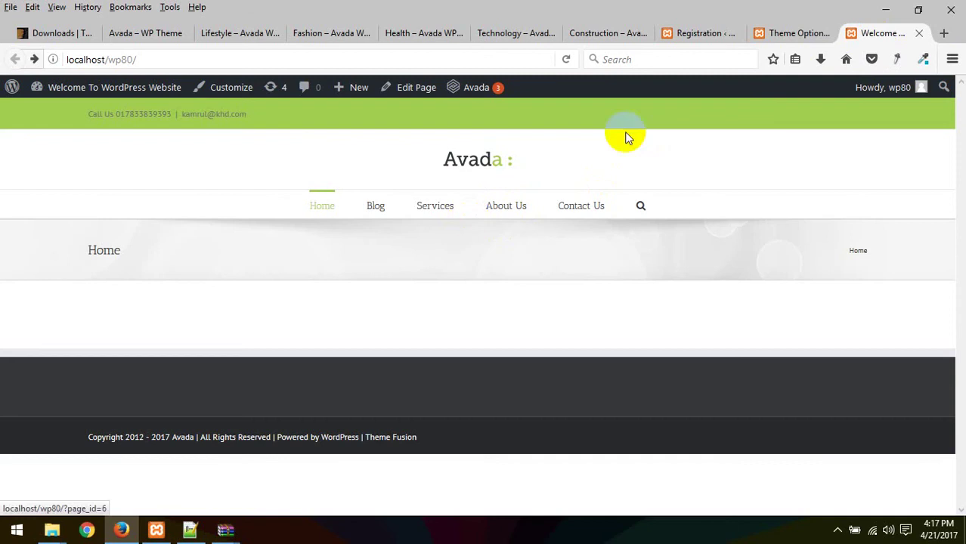
{"action": "left_click", "coordinate": [797, 33]}
{"action": "left_click", "coordinate": [642, 382]}
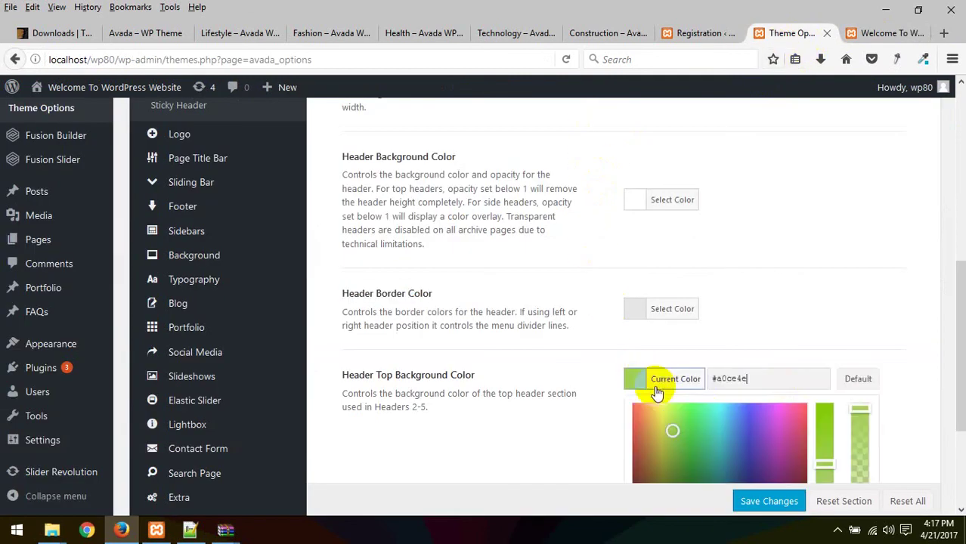
{"action": "left_click_drag", "start_coordinate": [793, 380], "coordinate": [636, 380]}
{"action": "key", "text": "ctrl+v"}
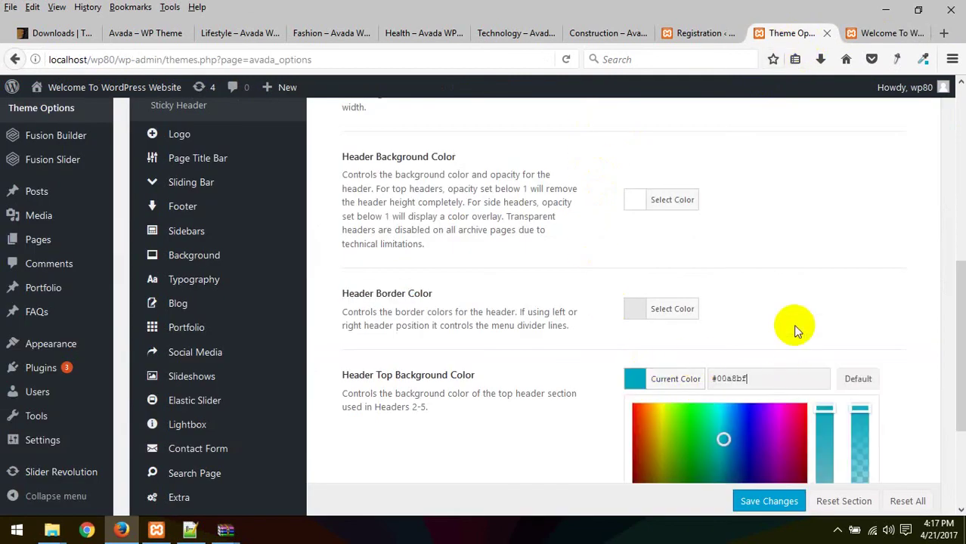
{"action": "left_click", "coordinate": [802, 341]}
Step: Save the teal top bar colour and reload the home page to confirm the teal top bar
{"action": "left_click", "coordinate": [786, 496]}
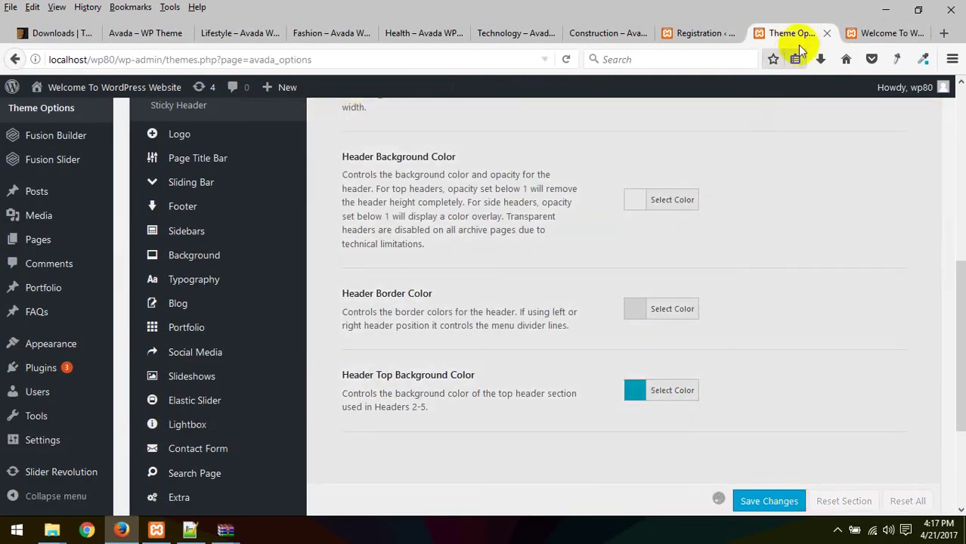
{"action": "left_click", "coordinate": [884, 34]}
{"action": "right_click", "coordinate": [453, 190]}
{"action": "left_click", "coordinate": [537, 202]}
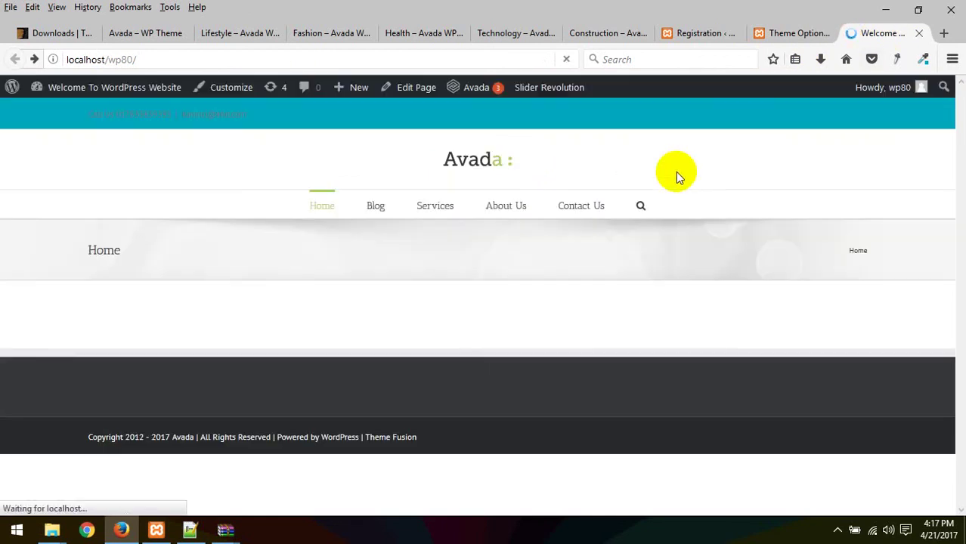
{"action": "left_click", "coordinate": [784, 24]}
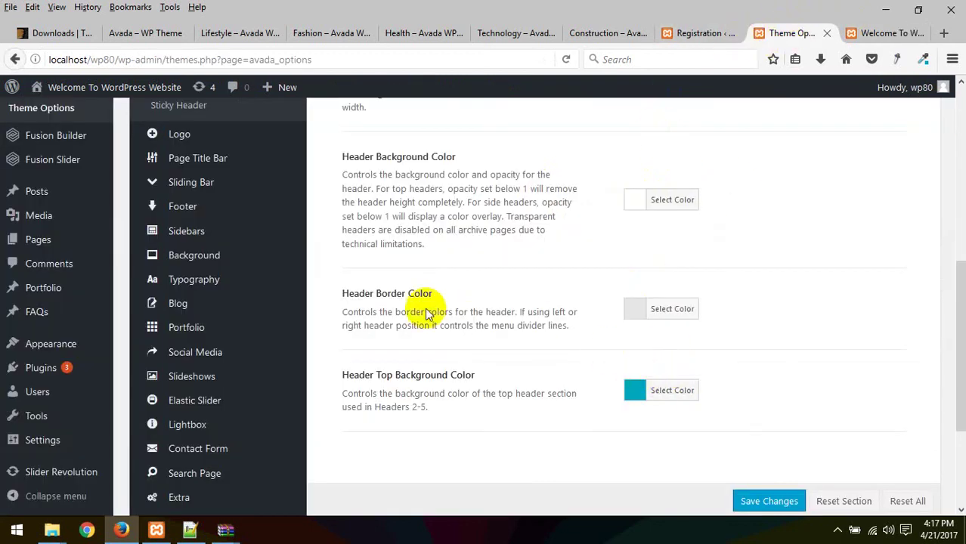
{"action": "scroll", "coordinate": [593, 312], "scroll_direction": "up", "scroll_amount": 5}
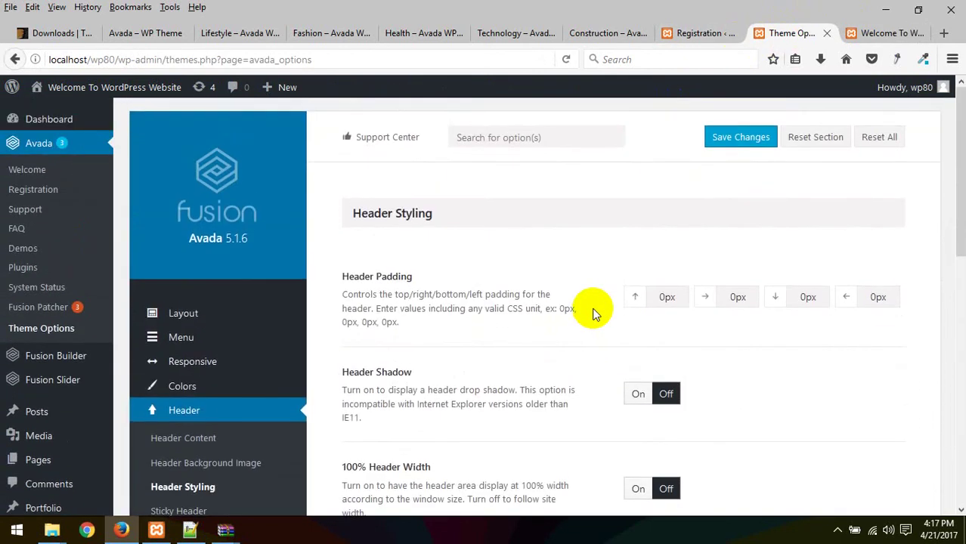
Step: Open the Logo section and its Sticky Header settings in Theme Options
{"action": "scroll", "coordinate": [593, 313], "scroll_direction": "down", "scroll_amount": 8}
{"action": "scroll", "coordinate": [597, 316], "scroll_direction": "up", "scroll_amount": 4}
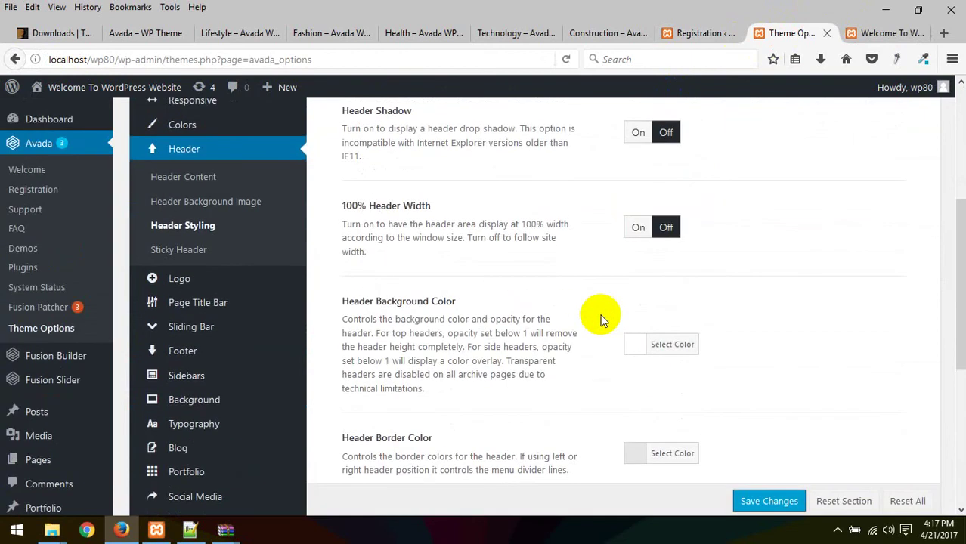
{"action": "scroll", "coordinate": [743, 317], "scroll_direction": "down", "scroll_amount": 3}
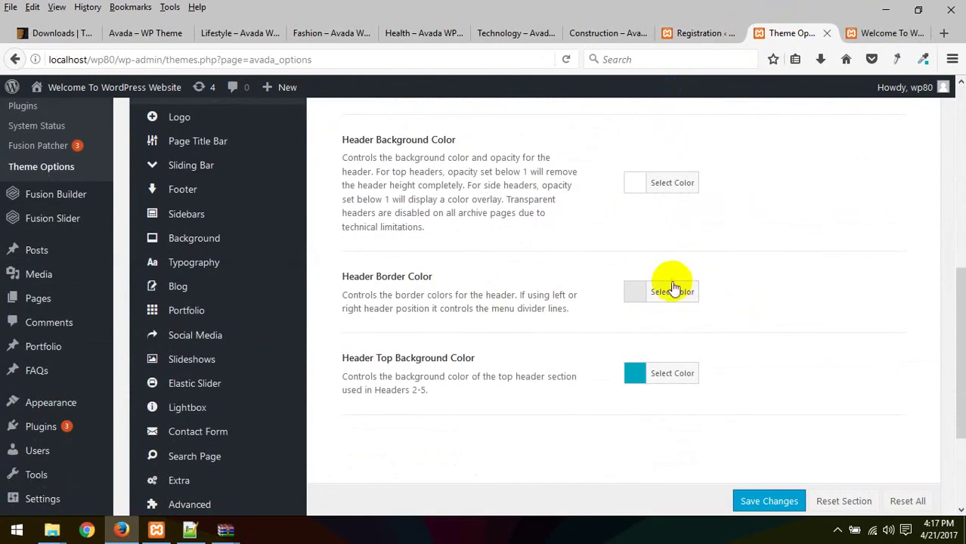
{"action": "scroll", "coordinate": [501, 294], "scroll_direction": "up", "scroll_amount": 2}
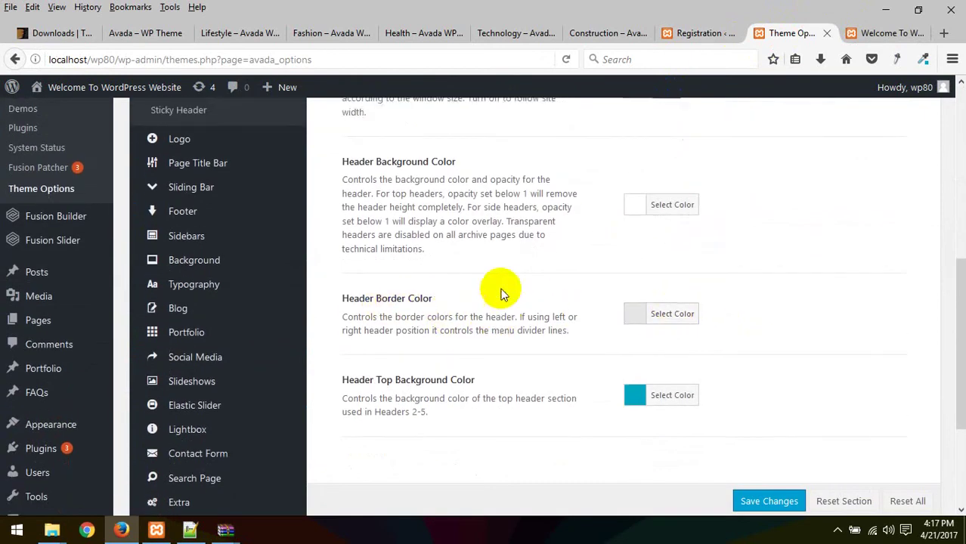
{"action": "scroll", "coordinate": [501, 293], "scroll_direction": "up", "scroll_amount": 2}
{"action": "scroll", "coordinate": [538, 286], "scroll_direction": "up", "scroll_amount": 2}
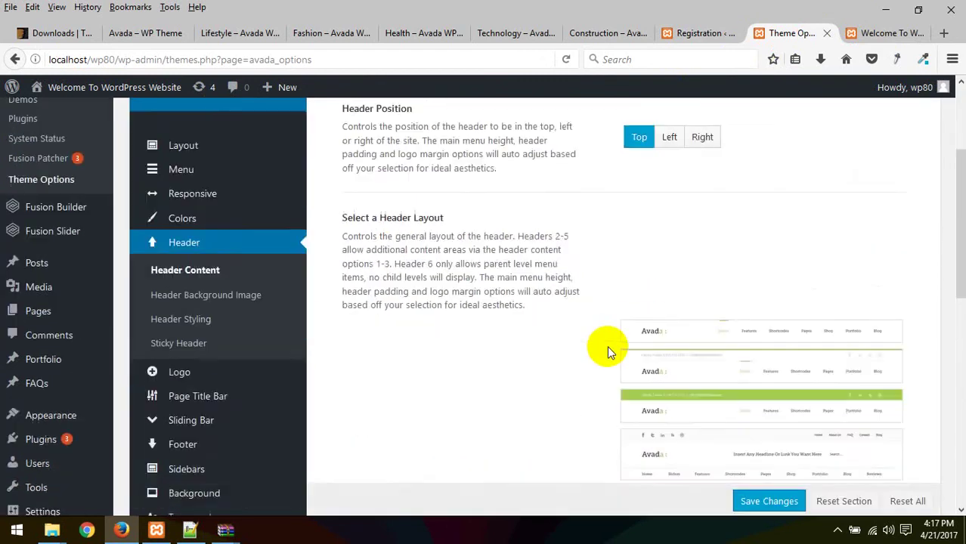
{"action": "scroll", "coordinate": [607, 345], "scroll_direction": "down", "scroll_amount": 5}
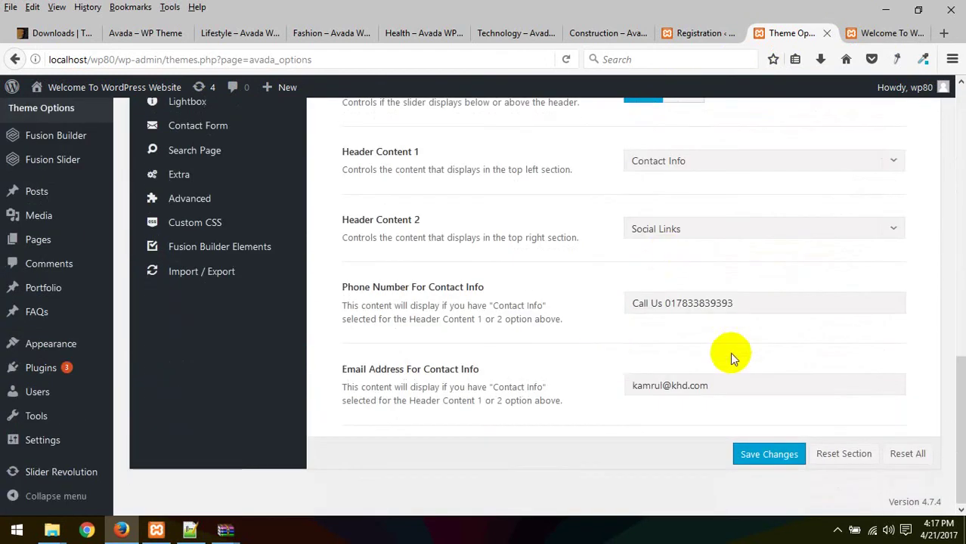
{"action": "scroll", "coordinate": [524, 361], "scroll_direction": "up", "scroll_amount": 5}
{"action": "scroll", "coordinate": [461, 289], "scroll_direction": "up", "scroll_amount": 3}
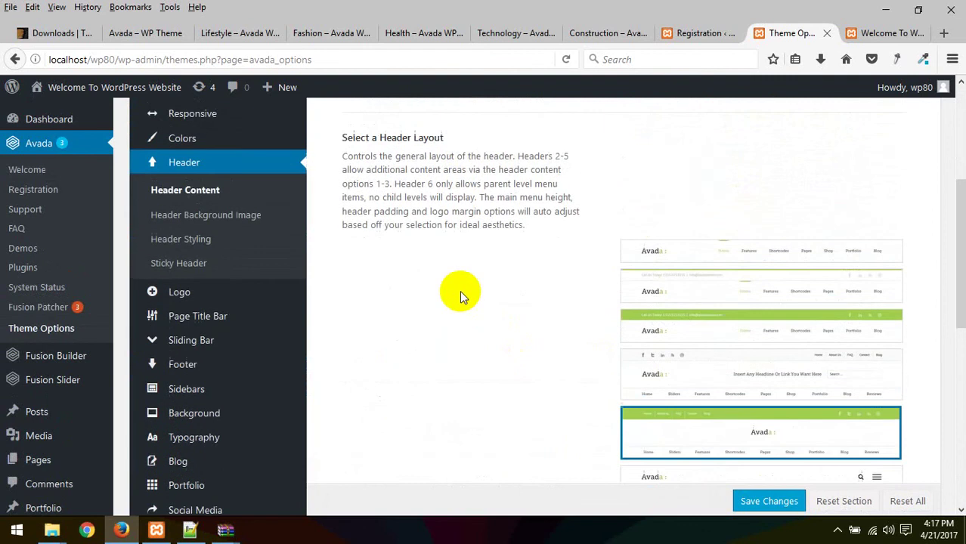
{"action": "left_click", "coordinate": [212, 293]}
{"action": "mouse_move", "coordinate": [196, 170]}
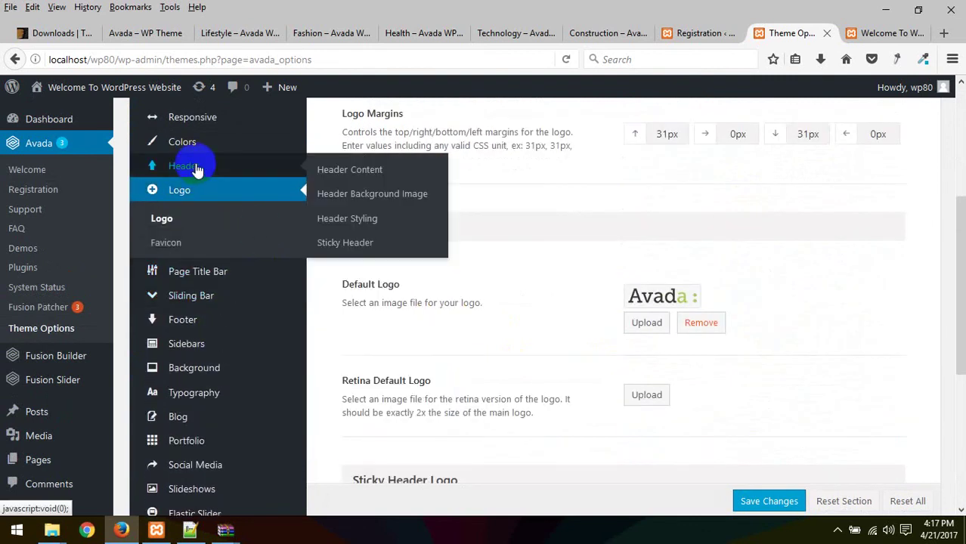
{"action": "left_click", "coordinate": [348, 243]}
{"action": "scroll", "coordinate": [497, 265], "scroll_direction": "up", "scroll_amount": 5}
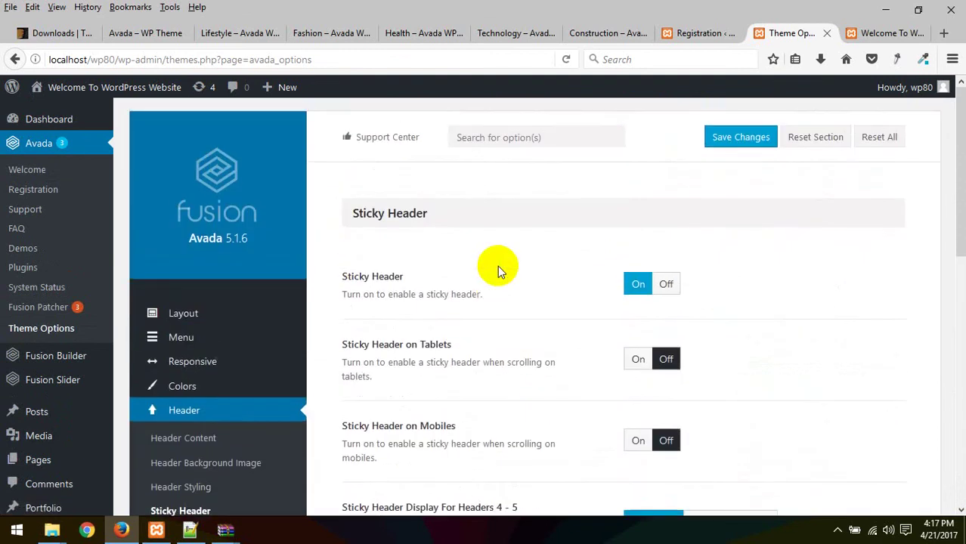
Step: Preview the site's home page, then return to Avada Theme Options
{"action": "left_click", "coordinate": [884, 33]}
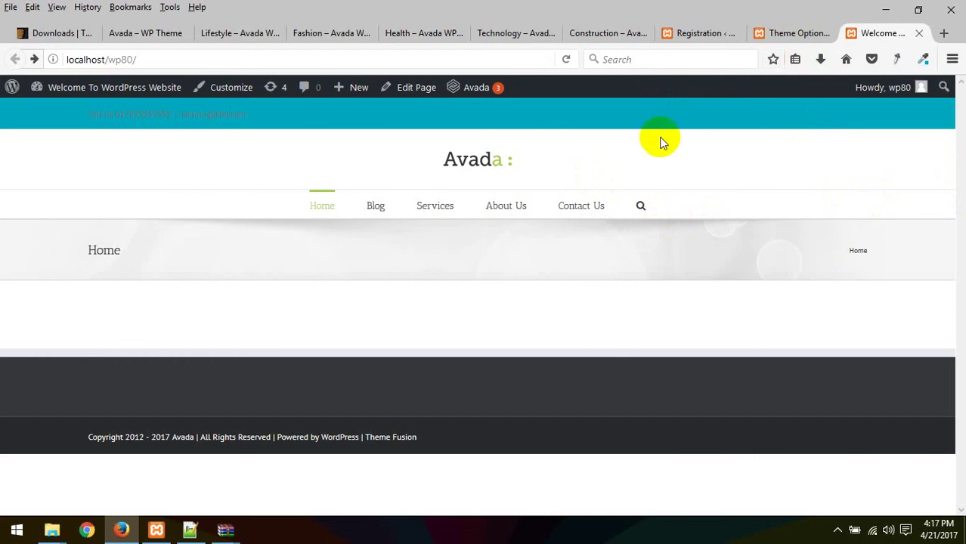
{"action": "left_click", "coordinate": [803, 33]}
{"action": "left_click", "coordinate": [691, 35]}
{"action": "left_click", "coordinate": [766, 34]}
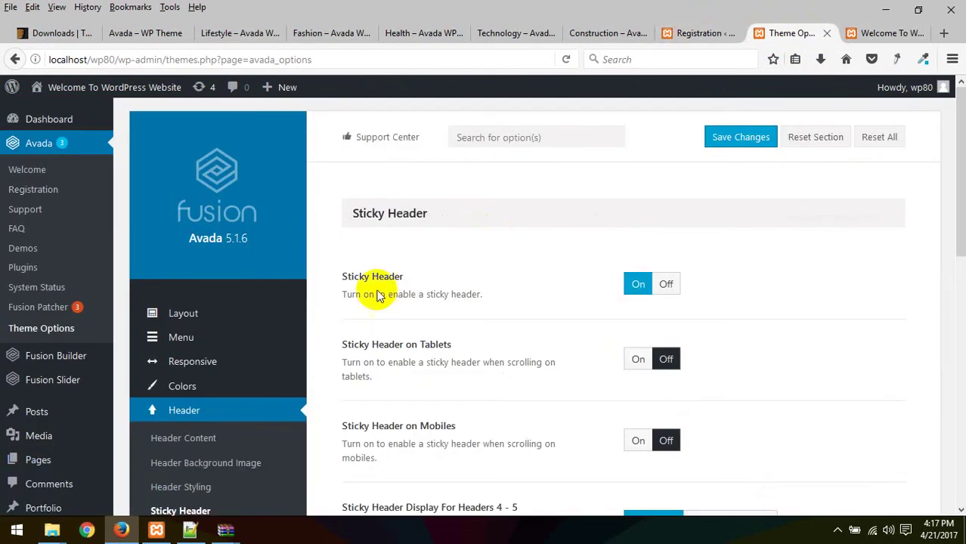
{"action": "scroll", "coordinate": [412, 289], "scroll_direction": "down", "scroll_amount": 2}
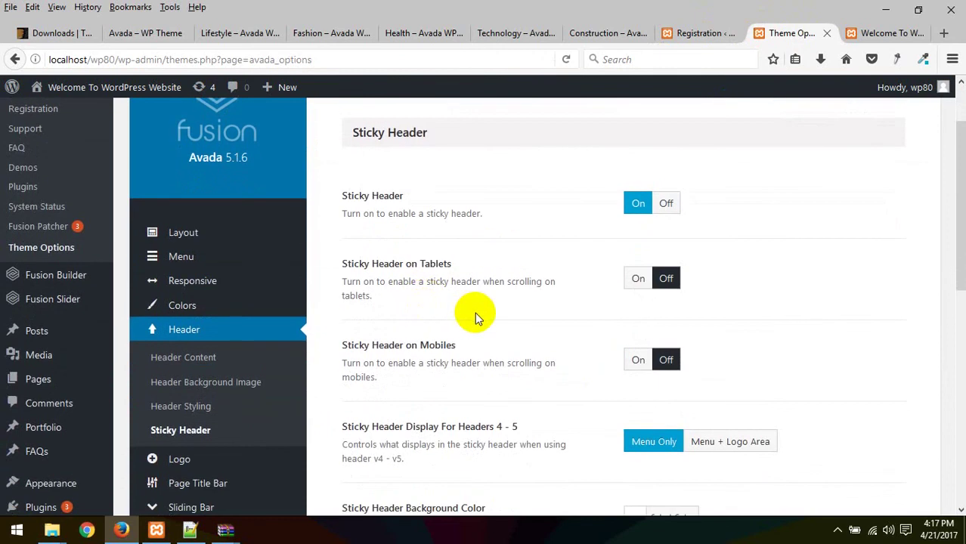
{"action": "scroll", "coordinate": [476, 316], "scroll_direction": "down", "scroll_amount": 10}
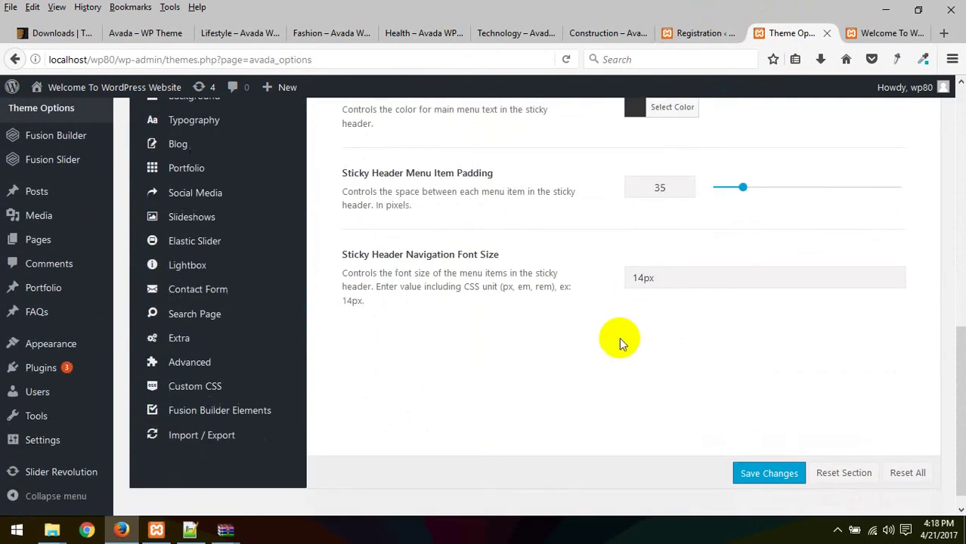
{"action": "scroll", "coordinate": [582, 259], "scroll_direction": "up", "scroll_amount": 8}
Step: Open Logo > Logo and review the default, sticky header and mobile logo fields
{"action": "left_click", "coordinate": [194, 310]}
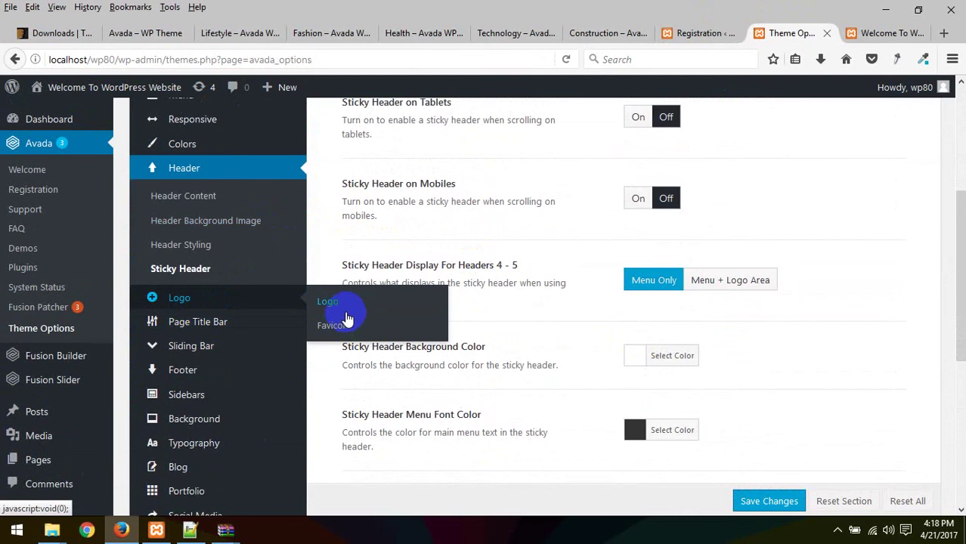
{"action": "left_click", "coordinate": [345, 312]}
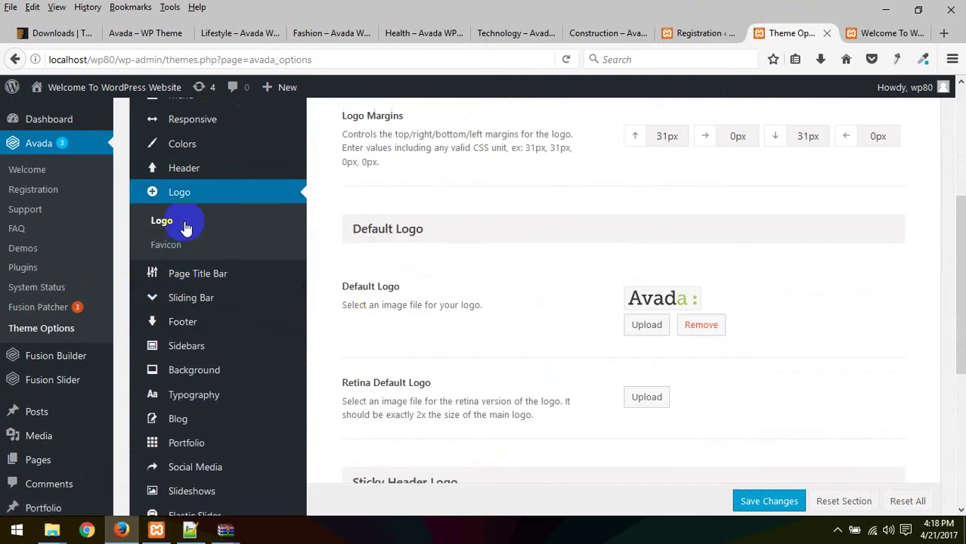
{"action": "scroll", "coordinate": [528, 311], "scroll_direction": "down", "scroll_amount": 5}
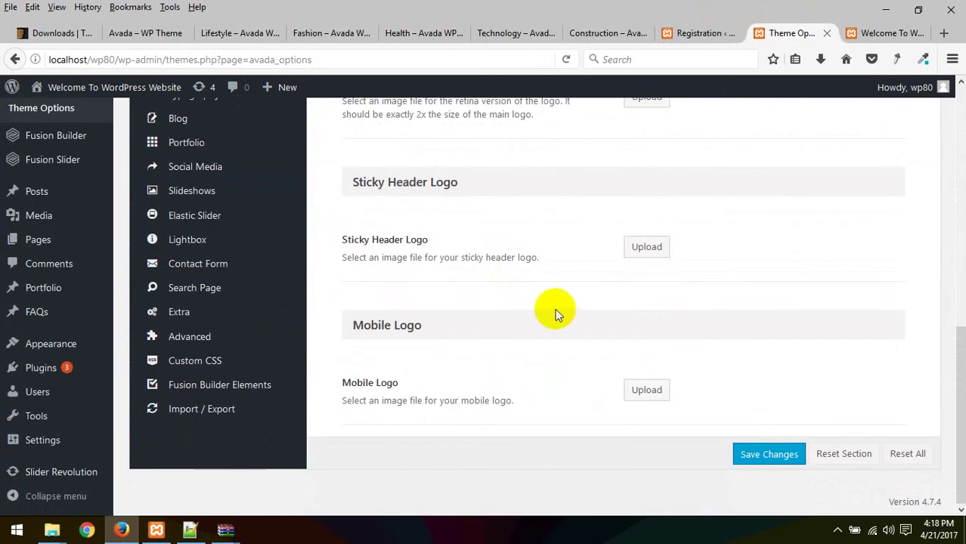
{"action": "scroll", "coordinate": [554, 309], "scroll_direction": "up", "scroll_amount": 5}
{"action": "scroll", "coordinate": [563, 315], "scroll_direction": "down", "scroll_amount": 5}
{"action": "scroll", "coordinate": [544, 318], "scroll_direction": "up", "scroll_amount": 4}
Step: Open Logo > Favicon and browse the Upload Files and Media Library views for an image
{"action": "left_click", "coordinate": [190, 188]}
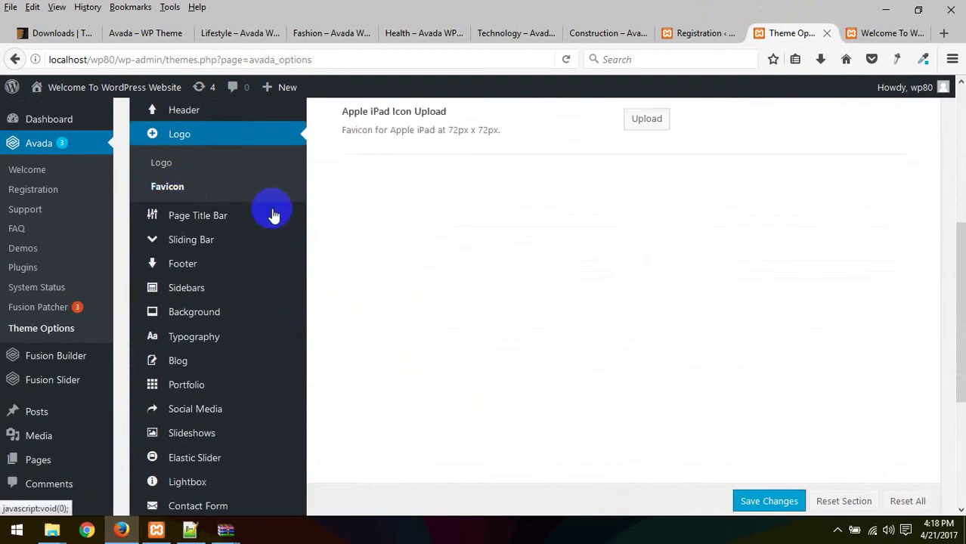
{"action": "scroll", "coordinate": [609, 241], "scroll_direction": "up", "scroll_amount": 5}
{"action": "left_click", "coordinate": [647, 285]}
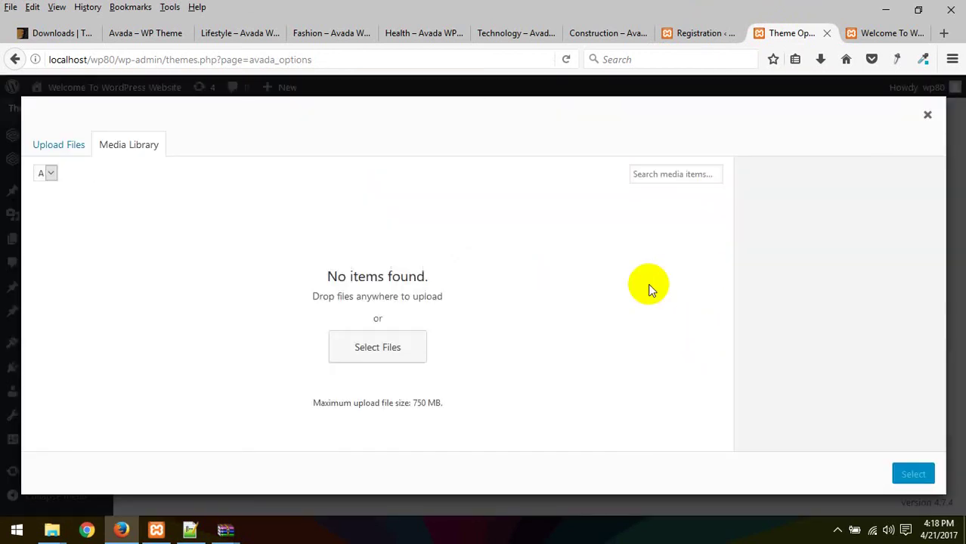
{"action": "left_click", "coordinate": [73, 144]}
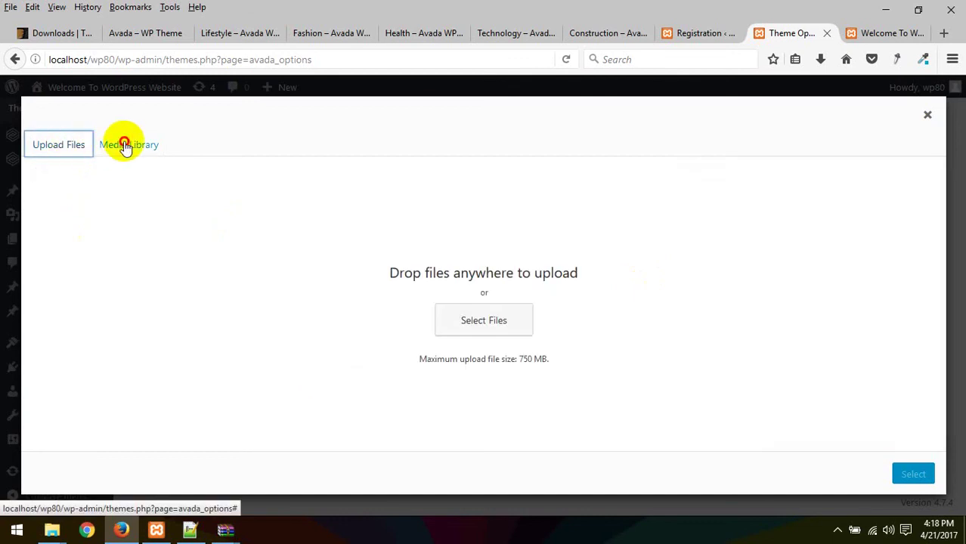
{"action": "left_click", "coordinate": [125, 145]}
Step: Check the browser's recent downloads, then close the media modal without choosing an image
{"action": "left_click", "coordinate": [821, 61]}
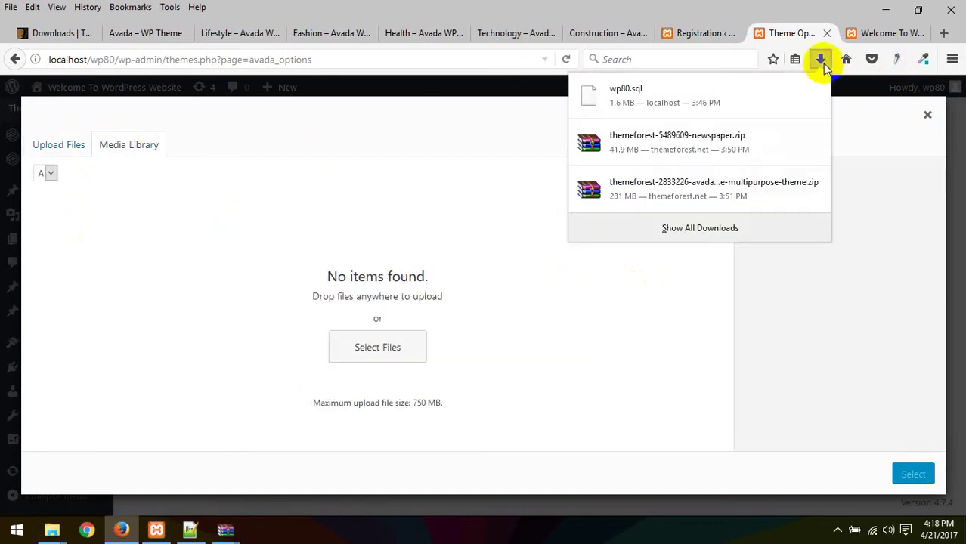
{"action": "left_click", "coordinate": [340, 166]}
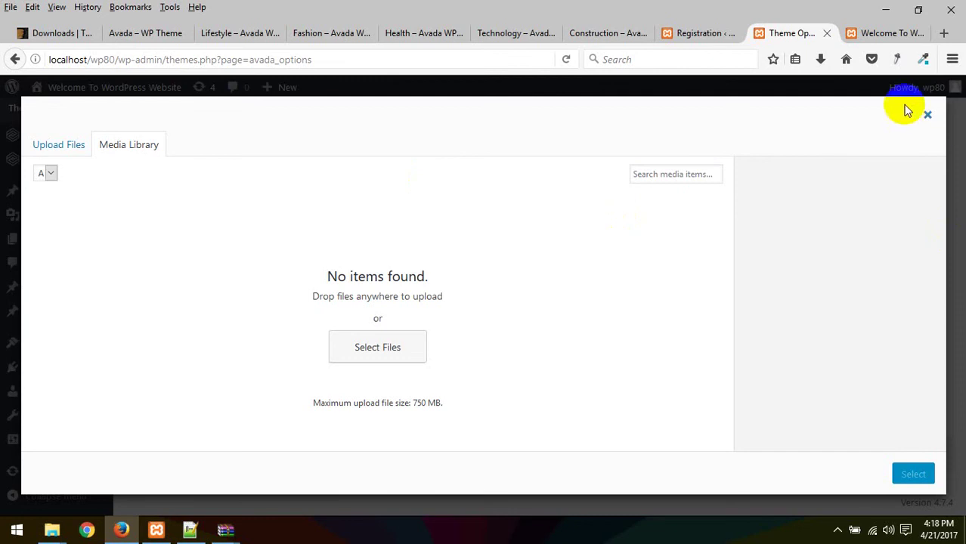
{"action": "left_click", "coordinate": [927, 114]}
{"action": "scroll", "coordinate": [356, 395], "scroll_direction": "down", "scroll_amount": 3}
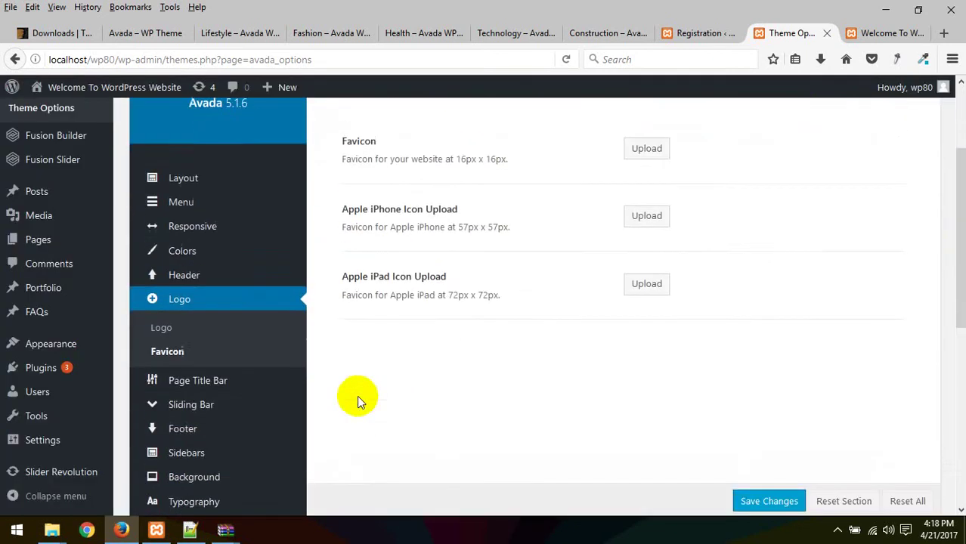
Step: Open the Page Title Bar settings and look at the Home page title on the site
{"action": "left_click", "coordinate": [215, 362]}
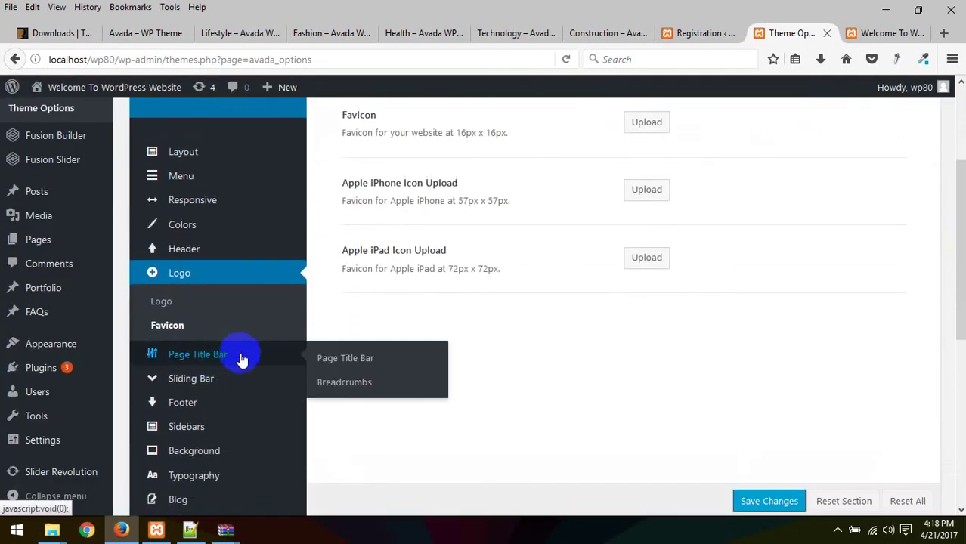
{"action": "left_click", "coordinate": [241, 330]}
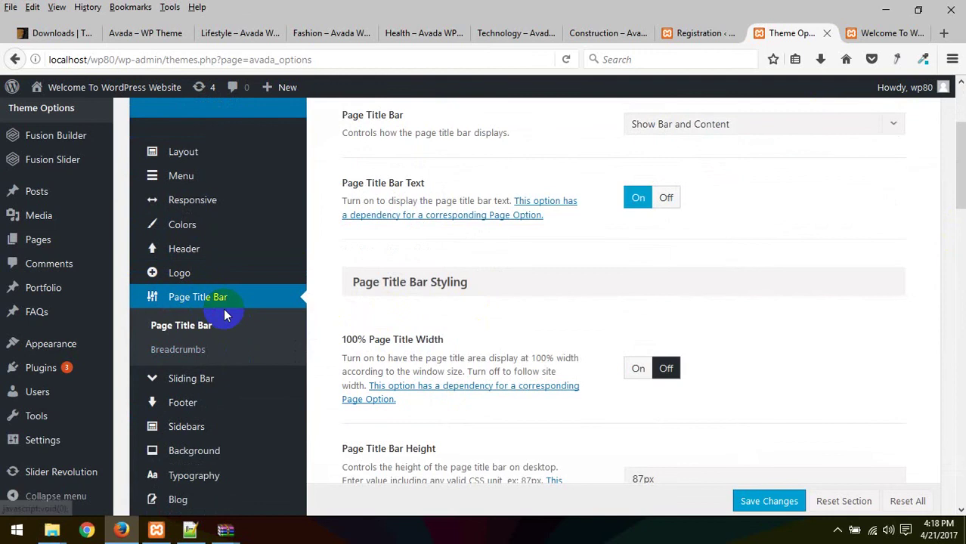
{"action": "scroll", "coordinate": [496, 356], "scroll_direction": "up", "scroll_amount": 4}
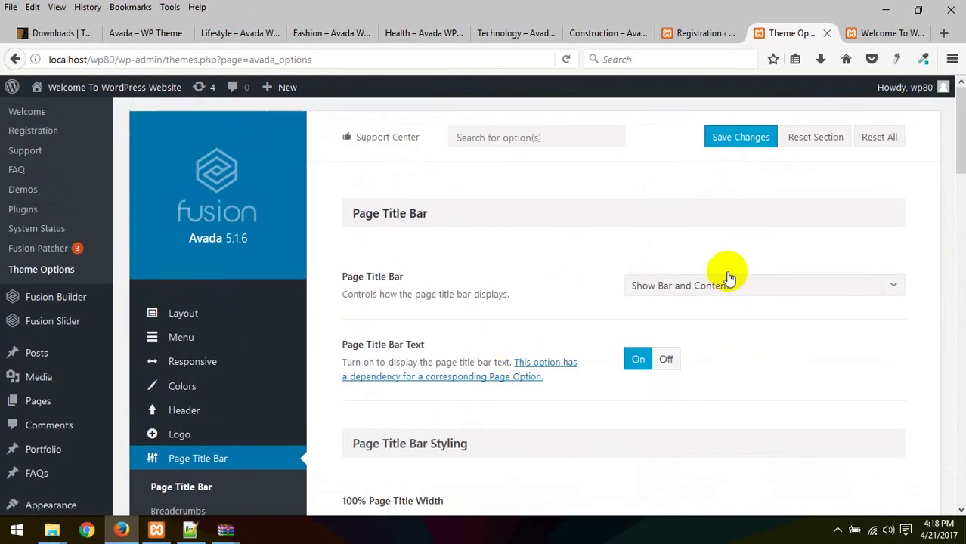
{"action": "left_click", "coordinate": [893, 33]}
{"action": "left_click_drag", "start_coordinate": [93, 250], "coordinate": [730, 249]}
{"action": "left_click", "coordinate": [790, 31]}
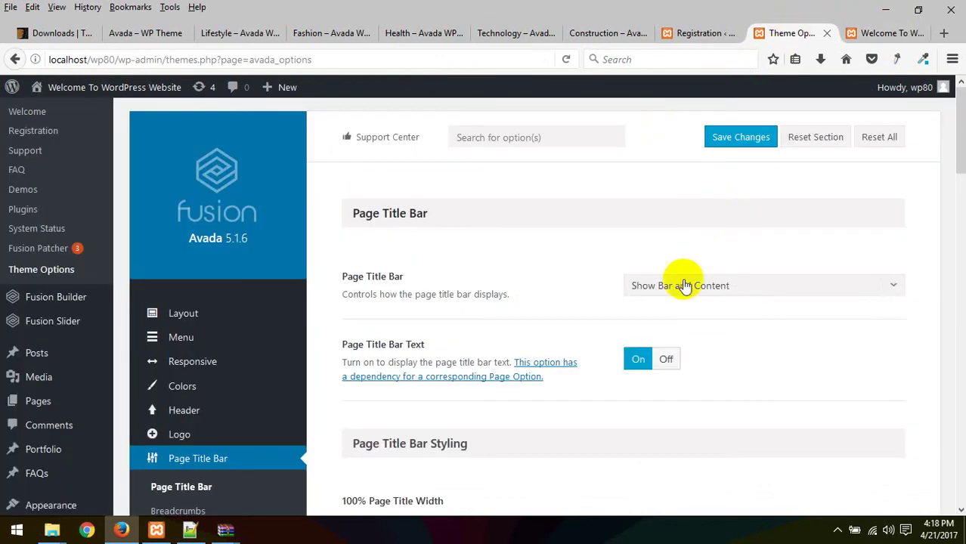
Step: Set the Page Title Bar to Hide, save, and reload the home page to check it
{"action": "left_click", "coordinate": [739, 286]}
{"action": "left_click", "coordinate": [675, 357]}
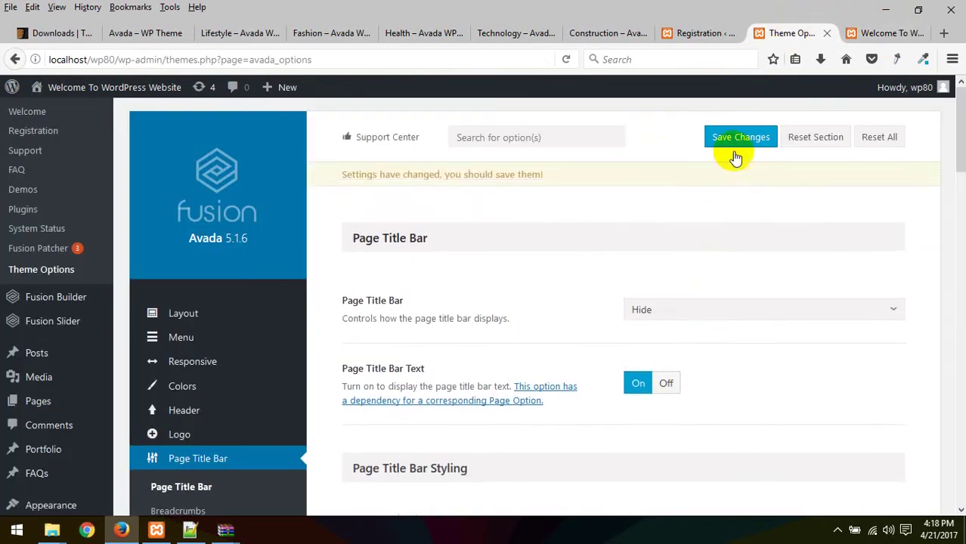
{"action": "left_click", "coordinate": [742, 136]}
{"action": "left_click", "coordinate": [870, 34]}
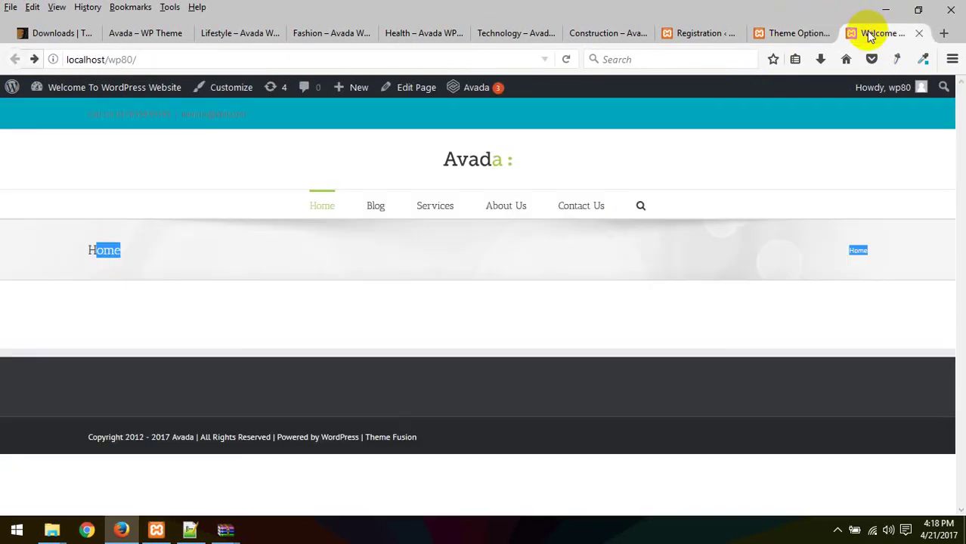
{"action": "left_click", "coordinate": [801, 142]}
{"action": "right_click", "coordinate": [835, 164]}
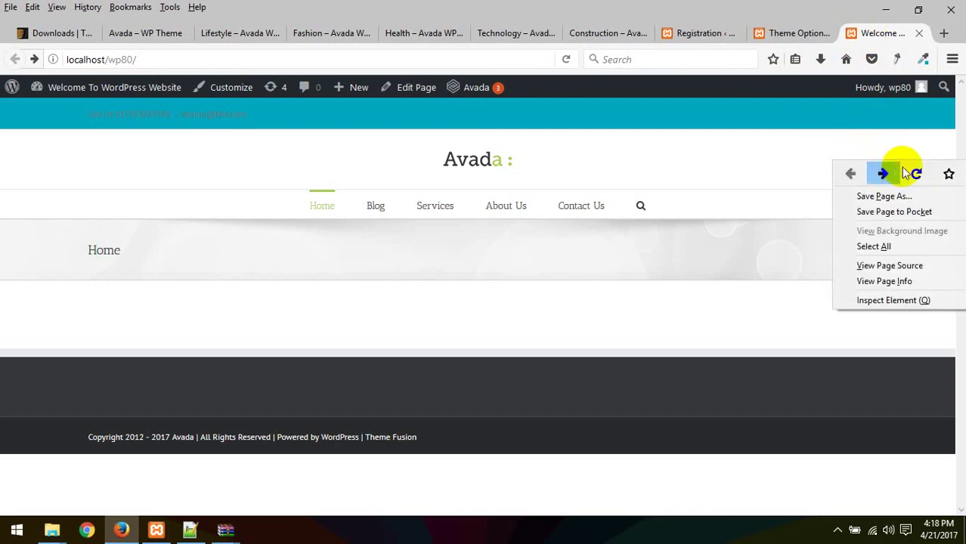
{"action": "left_click", "coordinate": [909, 173]}
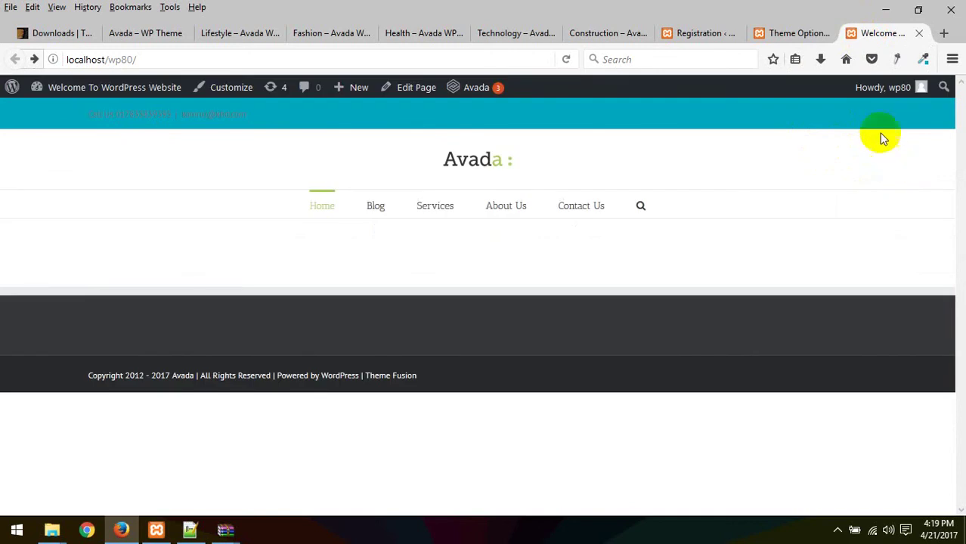
Step: Set the Page Title Bar back to Show Bar and Content
{"action": "left_click", "coordinate": [795, 33]}
{"action": "left_click", "coordinate": [790, 289]}
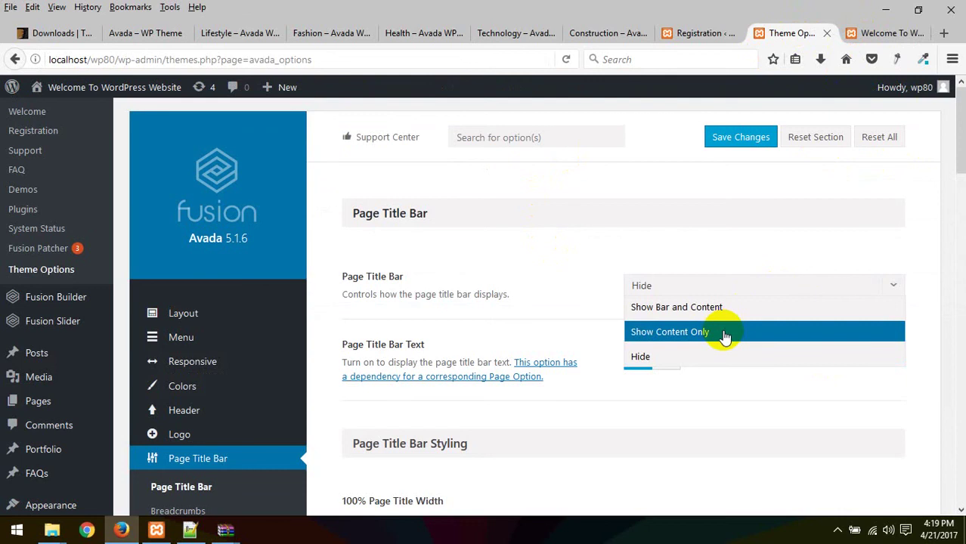
{"action": "left_click", "coordinate": [724, 308]}
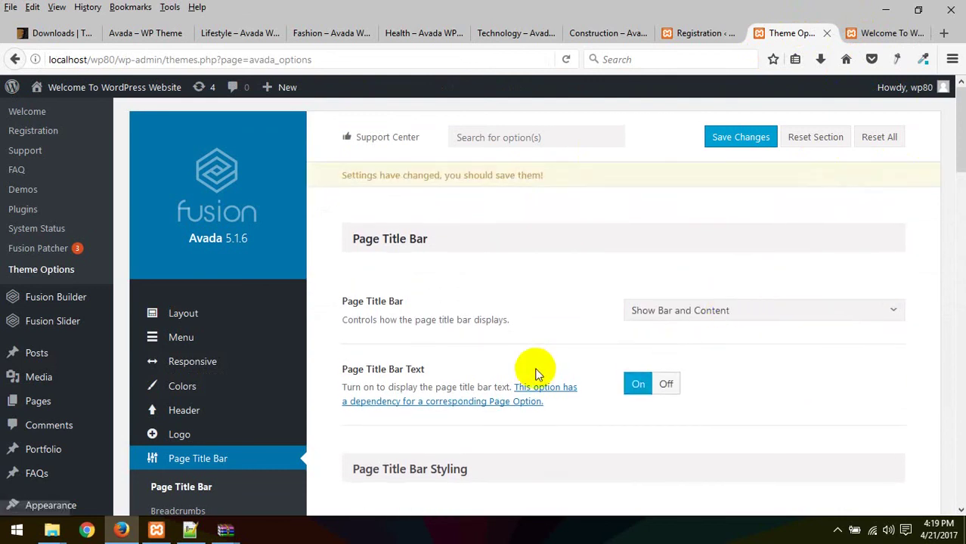
{"action": "scroll", "coordinate": [536, 372], "scroll_direction": "down", "scroll_amount": 1}
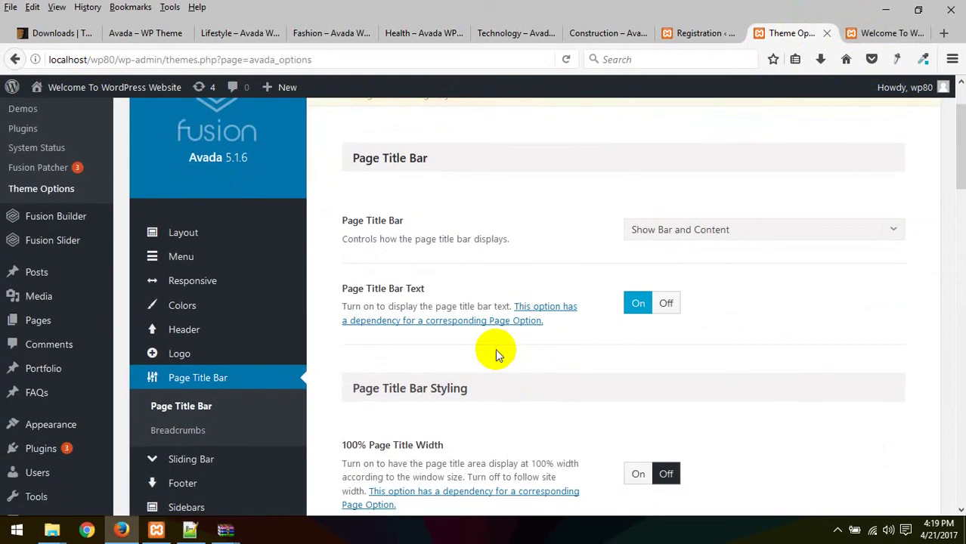
{"action": "left_click", "coordinate": [837, 529]}
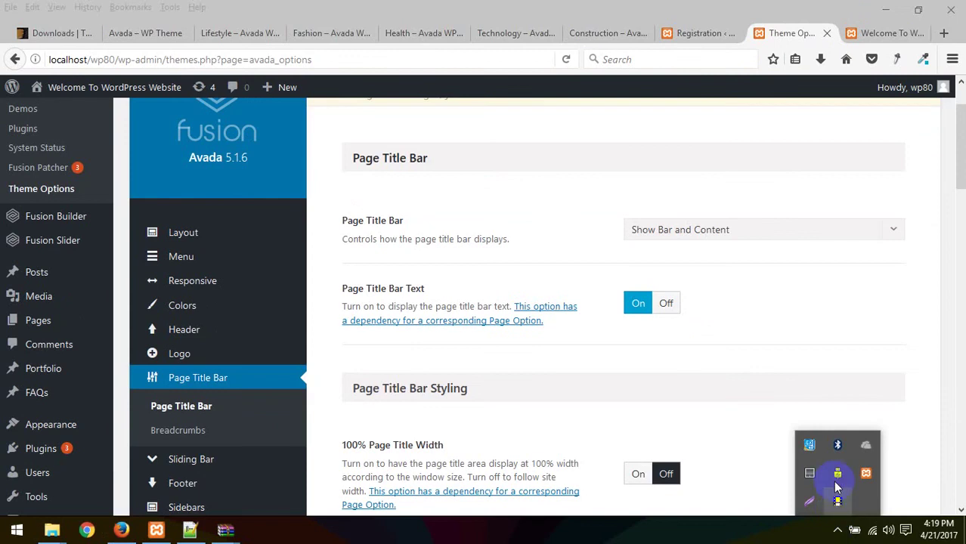